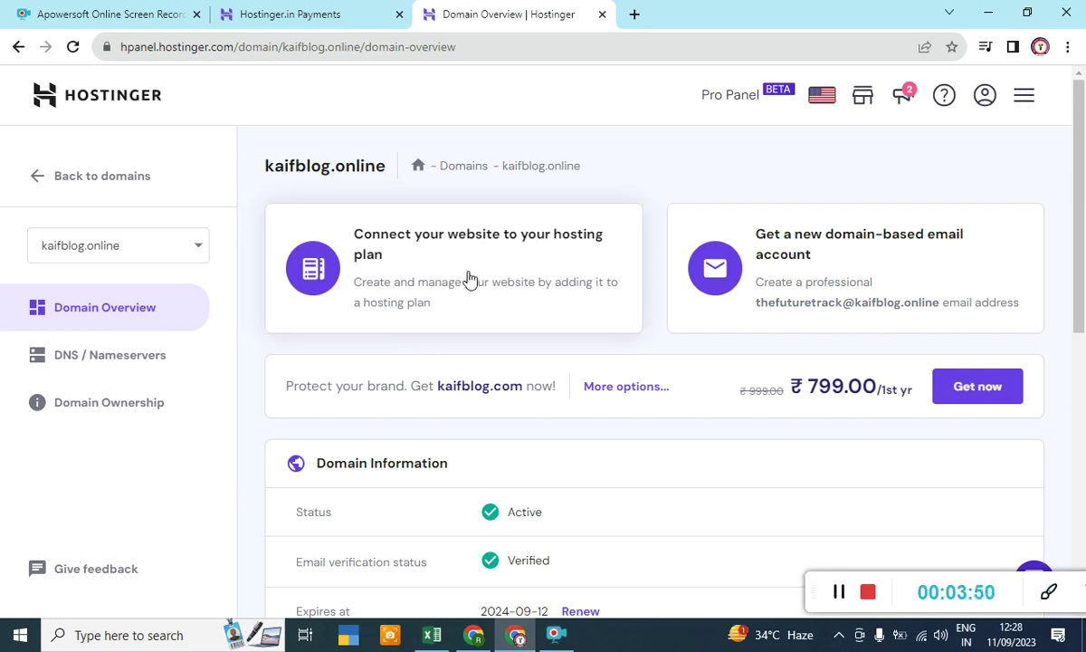
- Create an empty website on kaifblog.online, skipping the website-type survey
{"action": "left_click", "coordinate": [470, 279]}
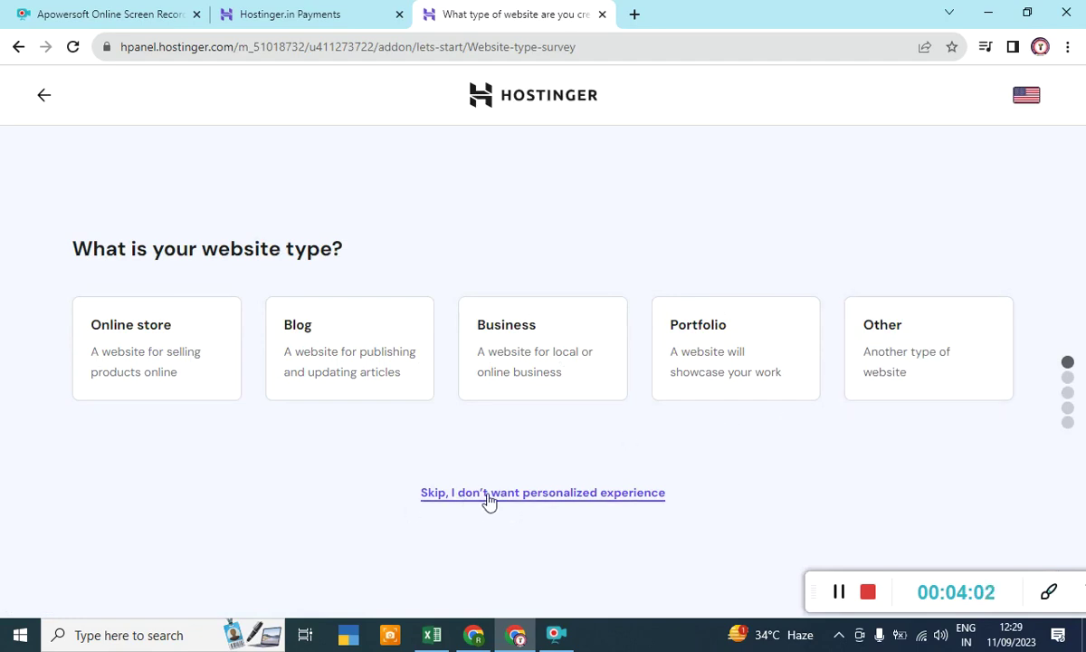
{"action": "left_click", "coordinate": [628, 496]}
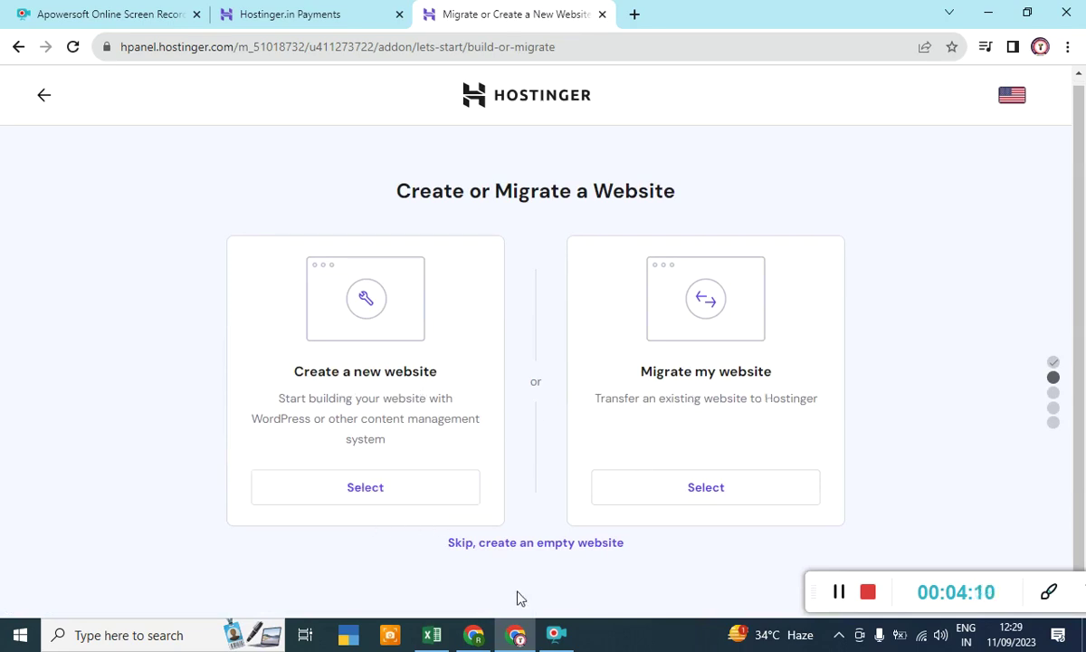
{"action": "left_click", "coordinate": [527, 550]}
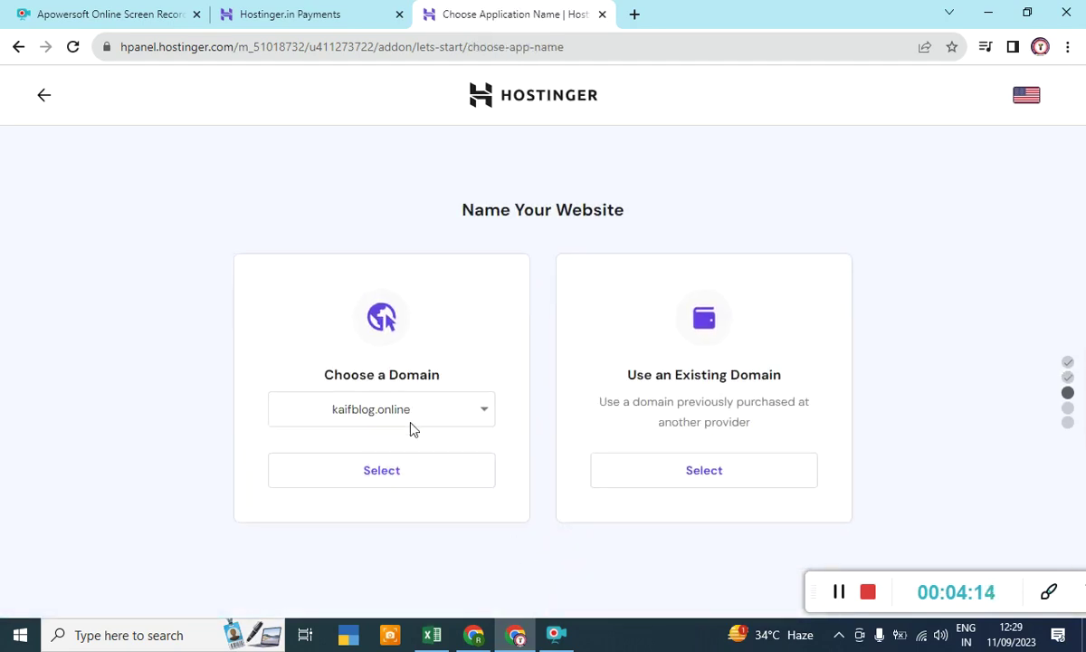
{"action": "left_click", "coordinate": [415, 470]}
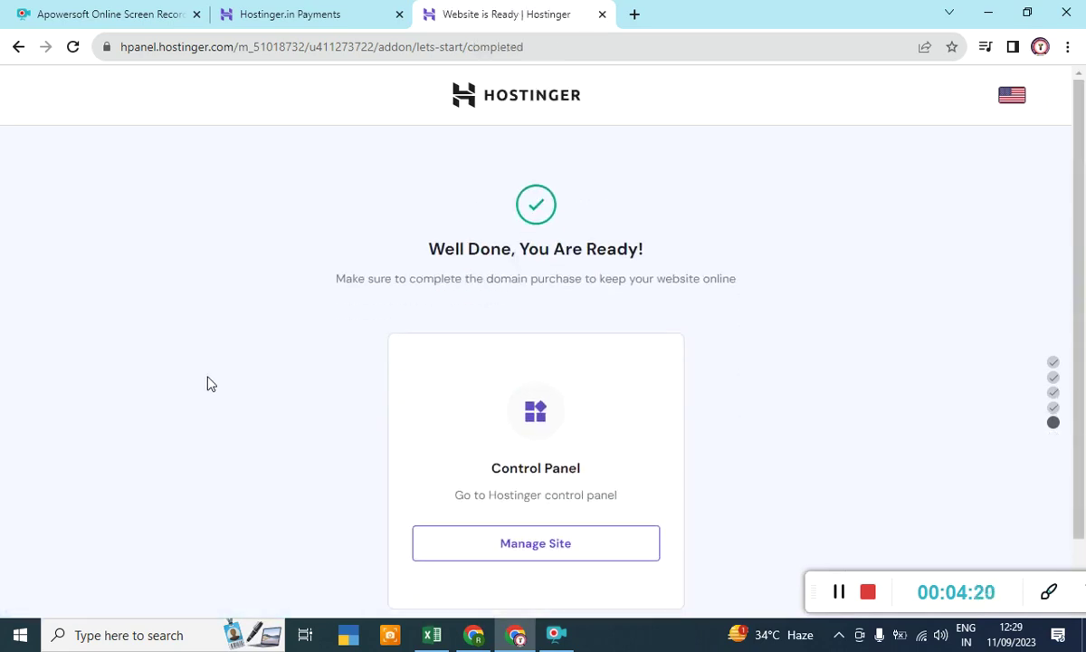
- From the kaifblog.online site dashboard, open the Auto Installer and select WordPress
{"action": "left_click", "coordinate": [561, 478]}
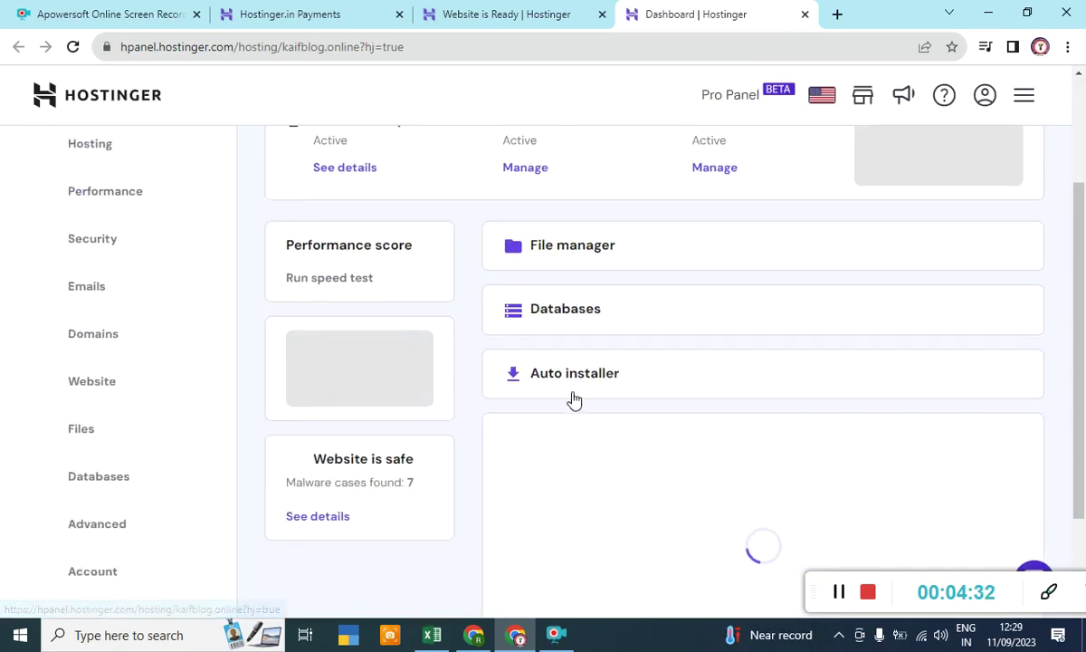
{"action": "scroll", "coordinate": [572, 413], "scroll_direction": "down", "scroll_amount": 3}
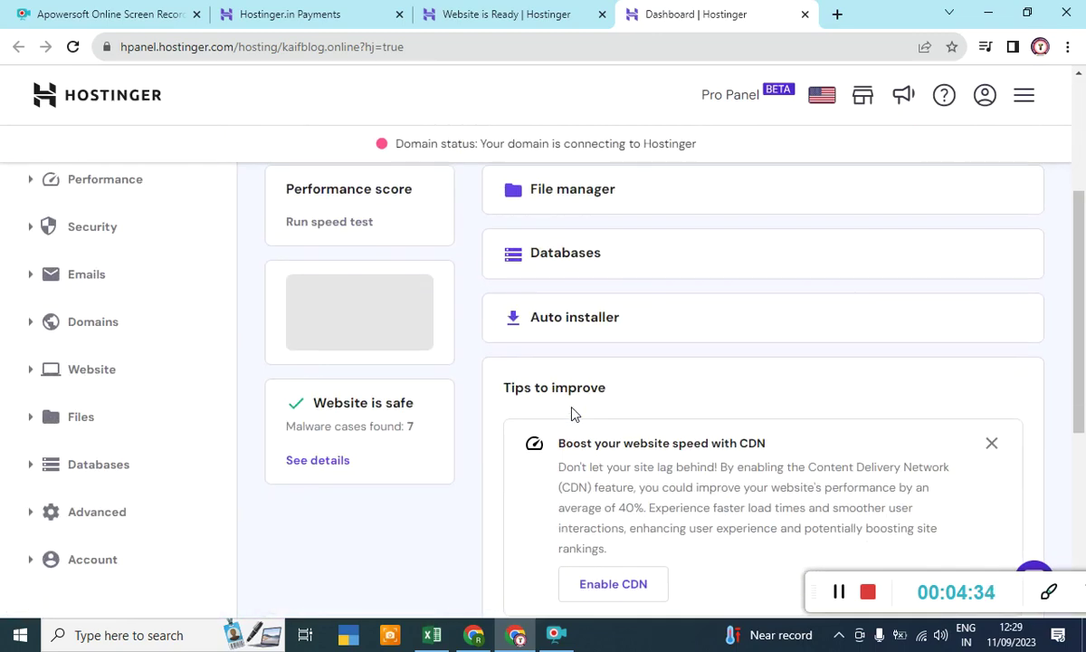
{"action": "left_click", "coordinate": [557, 327]}
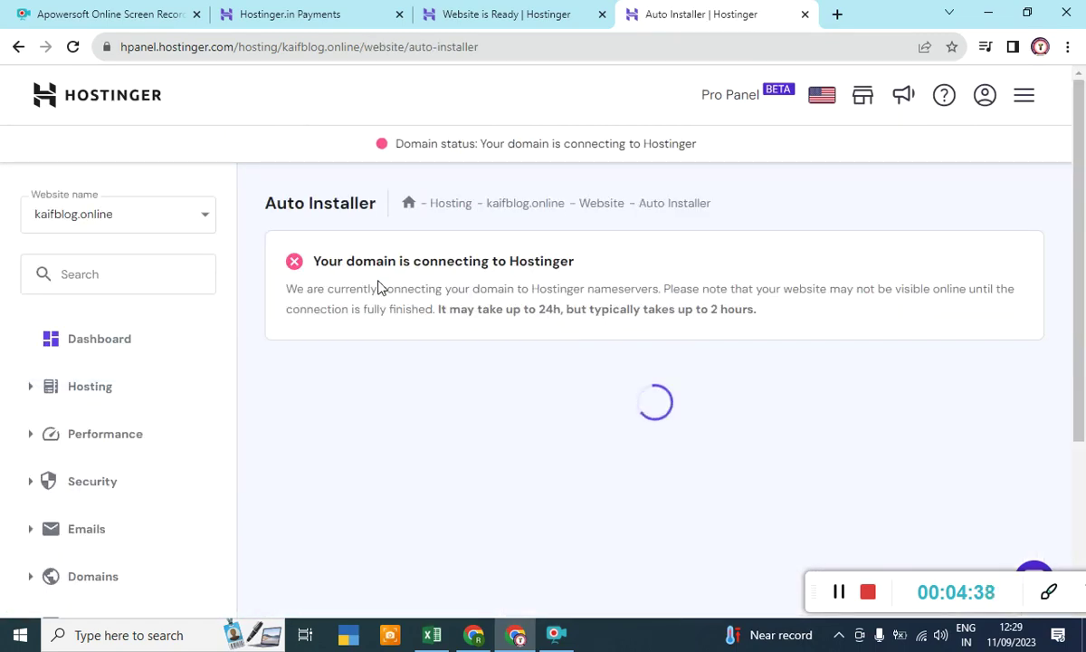
{"action": "scroll", "coordinate": [515, 398], "scroll_direction": "down", "scroll_amount": 3}
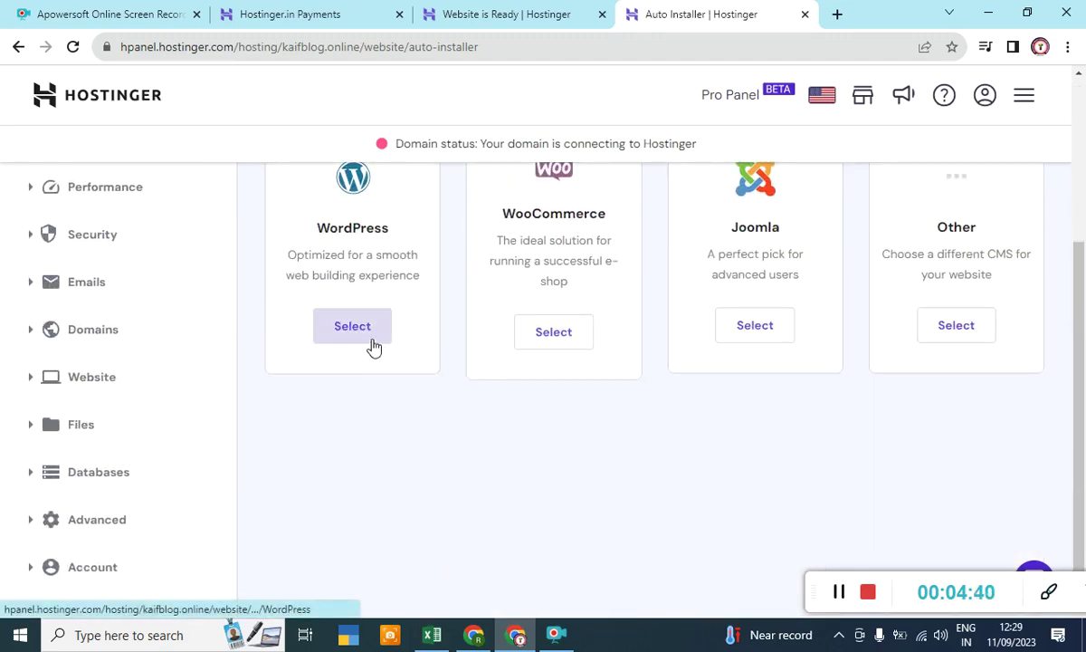
{"action": "left_click", "coordinate": [353, 328]}
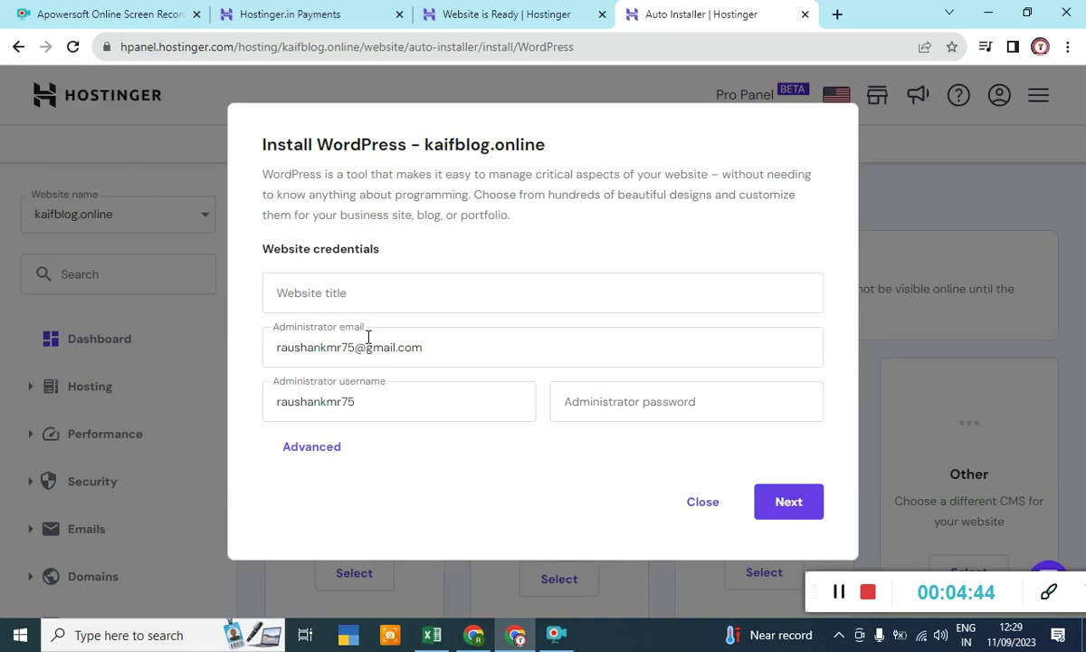
- Enter website title 'Kiif' and an admin password, dismiss Chrome's password prompts, and install WordPress
{"action": "left_click", "coordinate": [344, 293]}
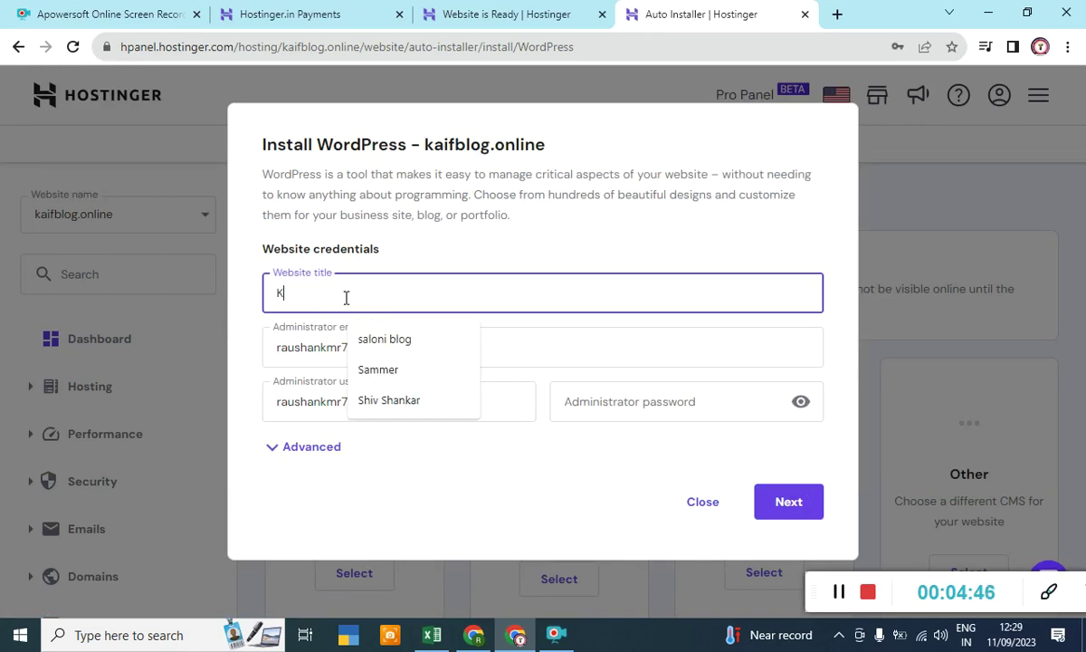
{"action": "type", "text": "Ki"}
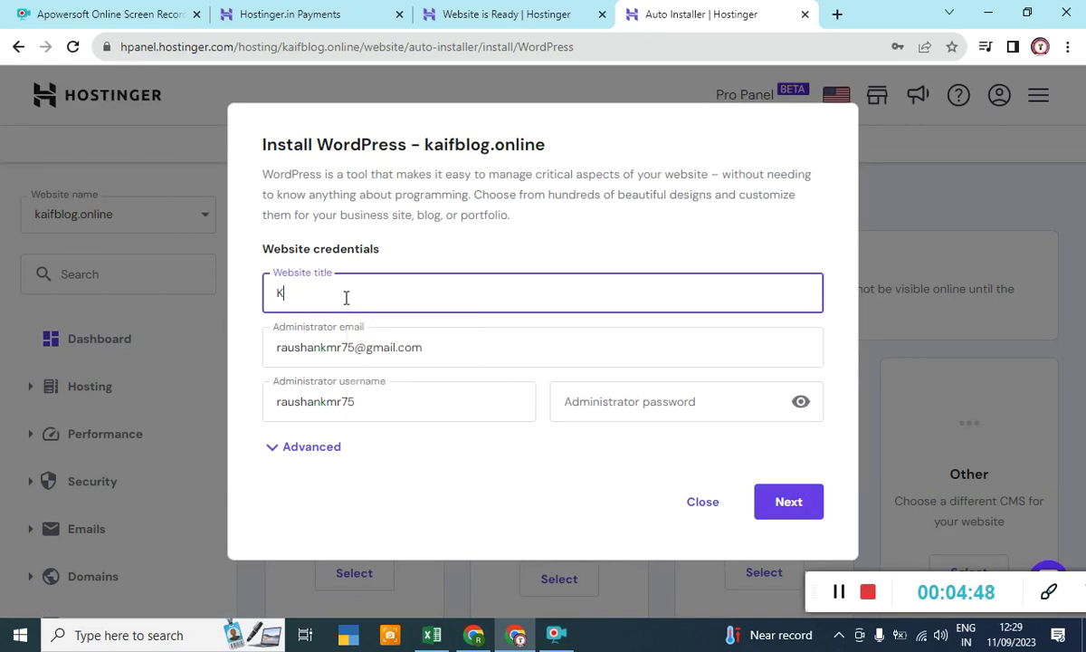
{"action": "type", "text": "if"}
{"action": "left_click", "coordinate": [628, 407]}
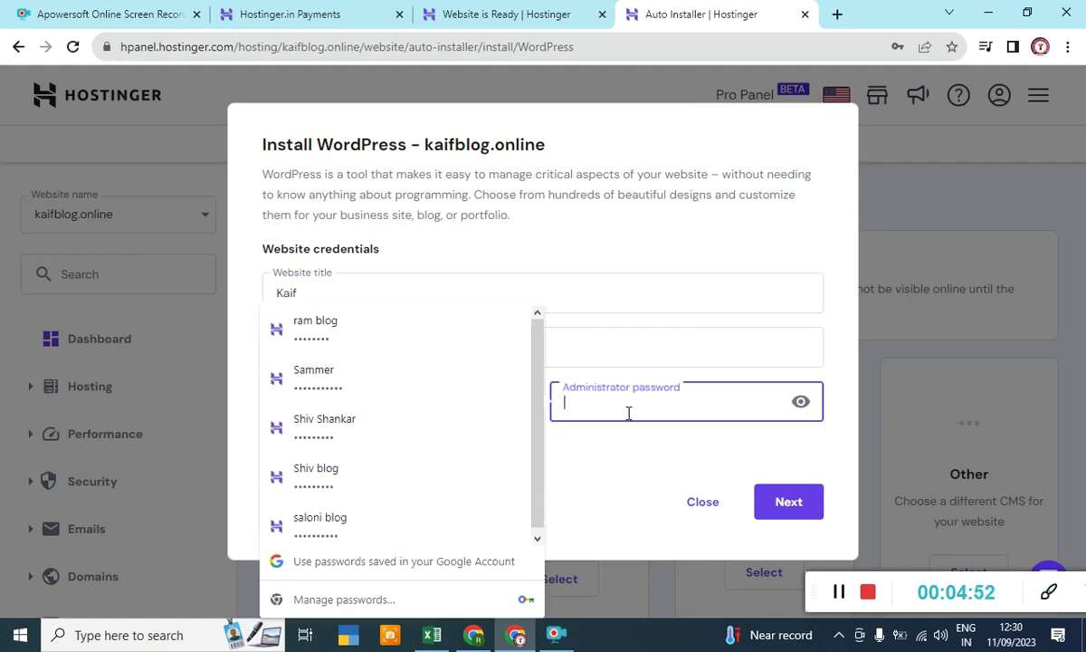
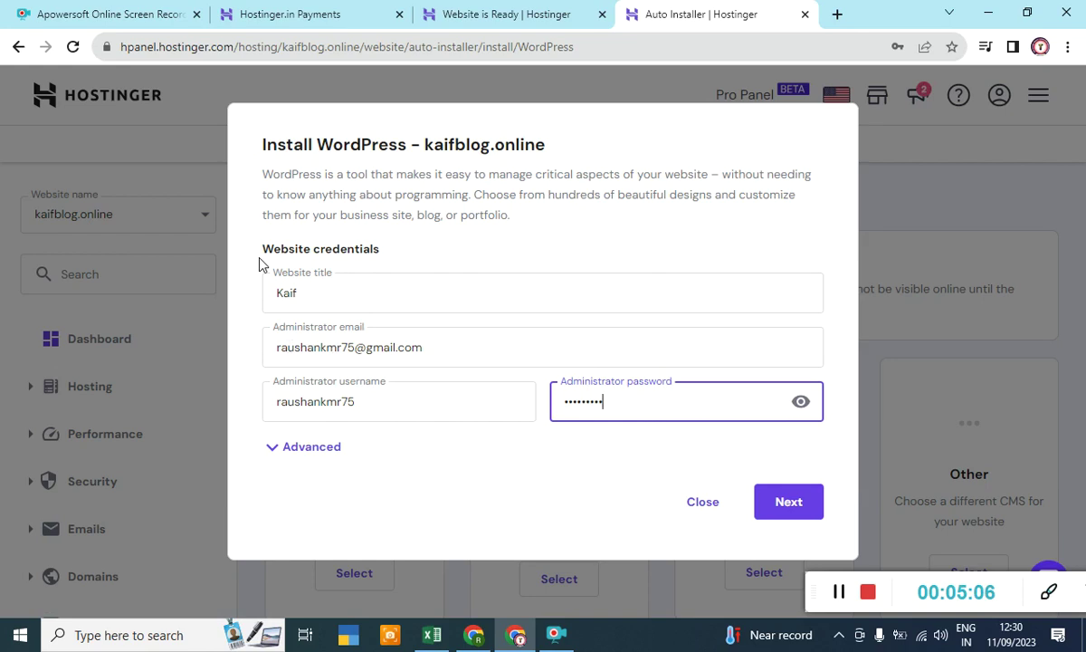
{"action": "left_click", "coordinate": [778, 499]}
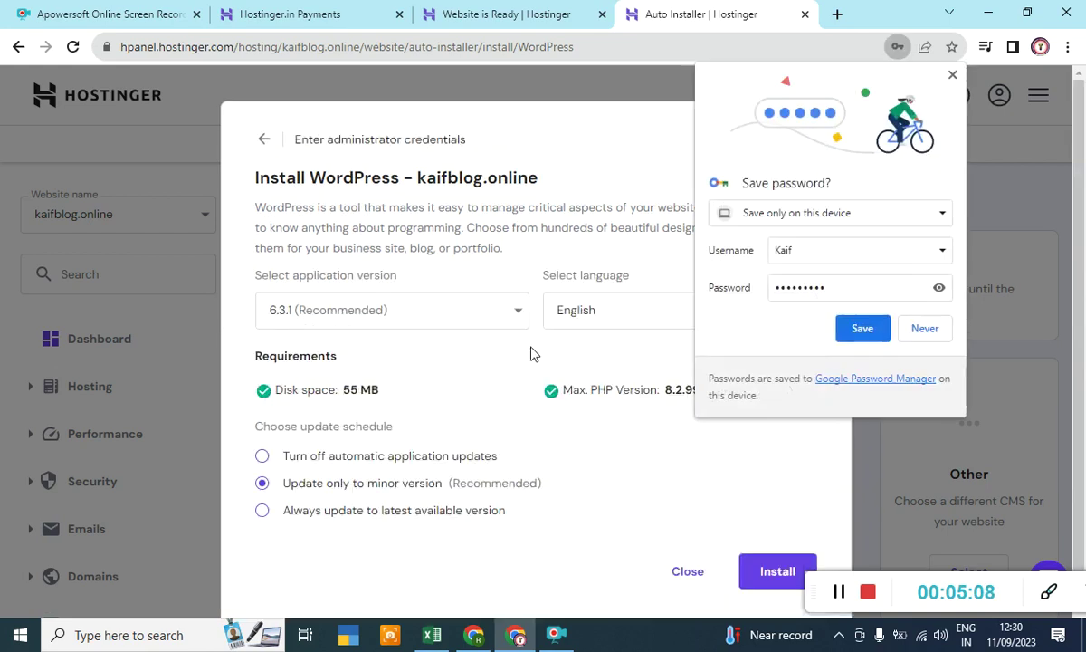
{"action": "left_click", "coordinate": [693, 277]}
{"action": "left_click", "coordinate": [924, 328]}
{"action": "left_click", "coordinate": [777, 571]}
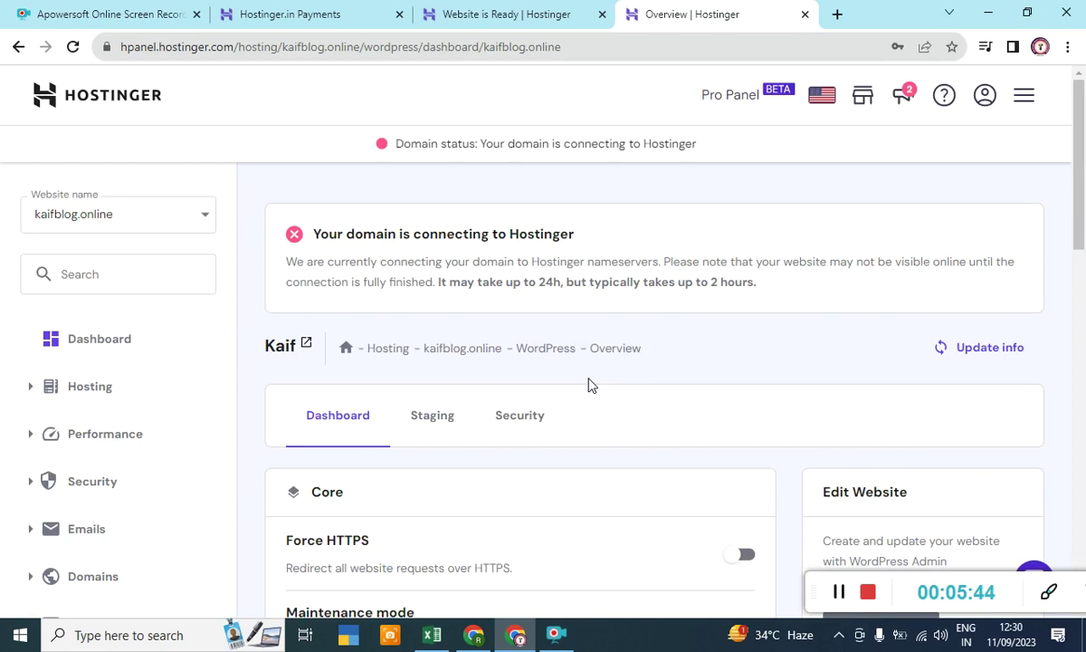
- Go to Domains and search for the new domain pankajblog.online
{"action": "scroll", "coordinate": [522, 362], "scroll_direction": "down", "scroll_amount": 3}
{"action": "scroll", "coordinate": [522, 362], "scroll_direction": "up", "scroll_amount": 3}
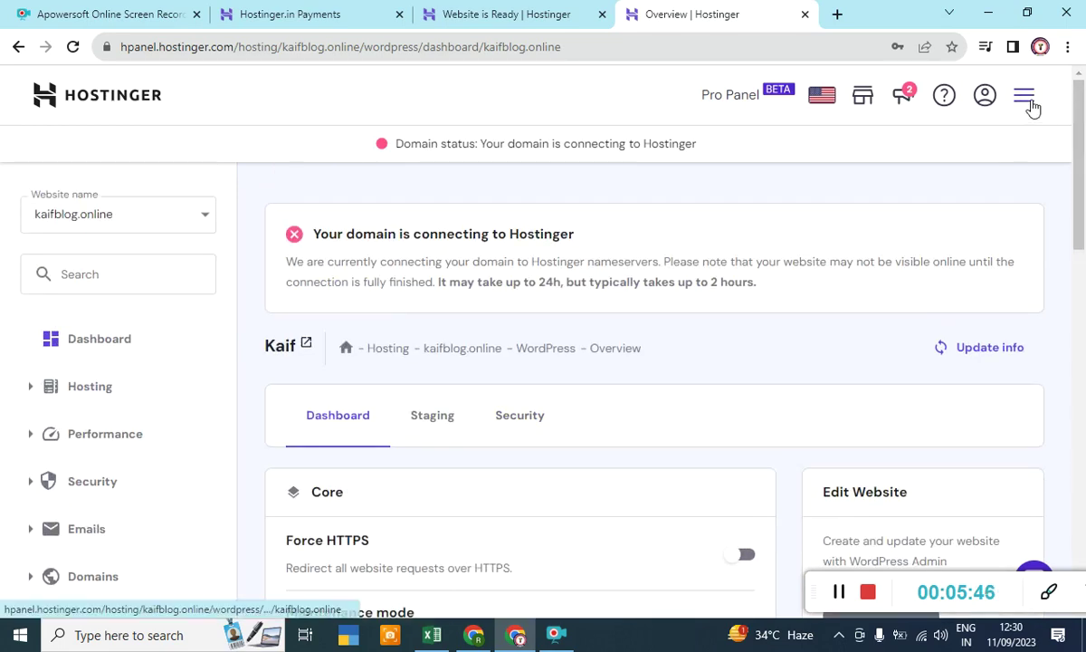
{"action": "left_click", "coordinate": [1028, 101]}
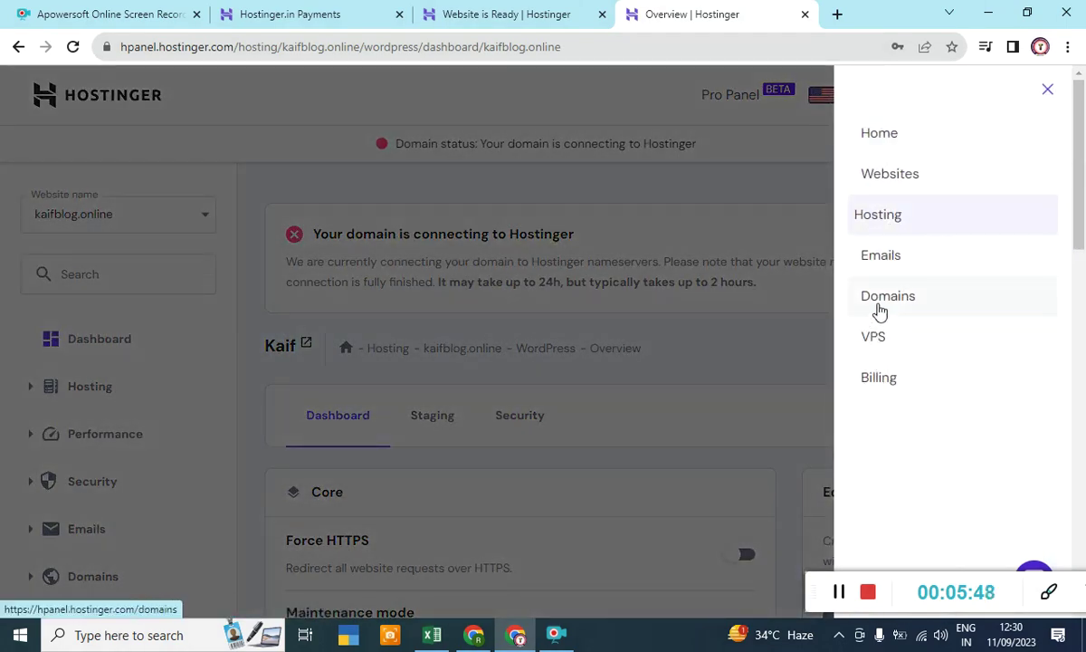
{"action": "left_click", "coordinate": [882, 299]}
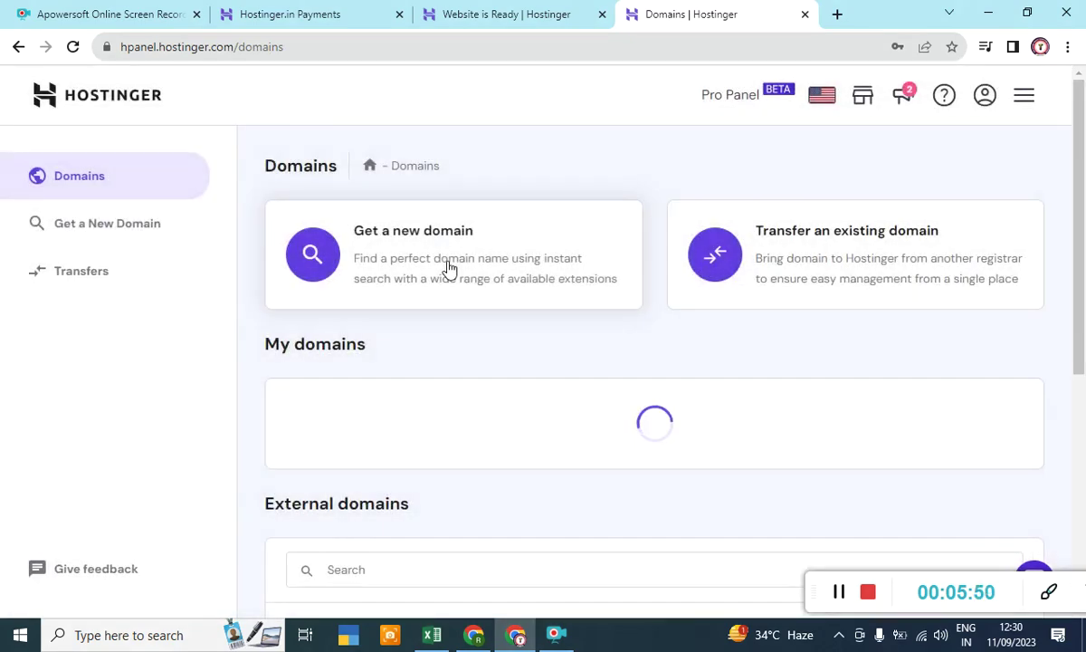
{"action": "left_click", "coordinate": [449, 249]}
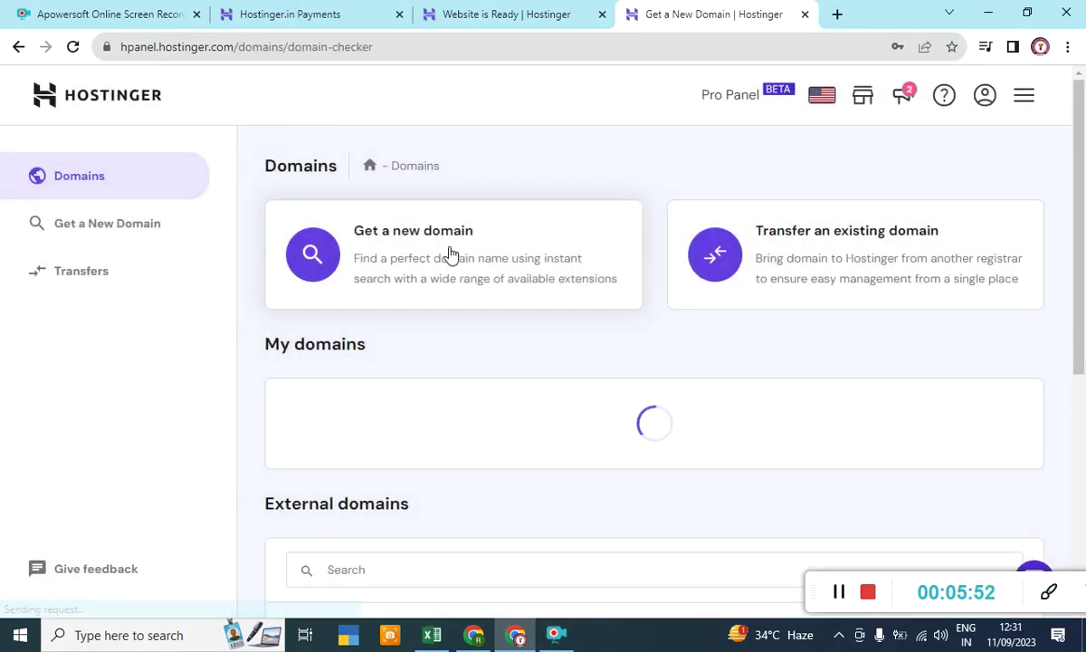
{"action": "left_click", "coordinate": [457, 340]}
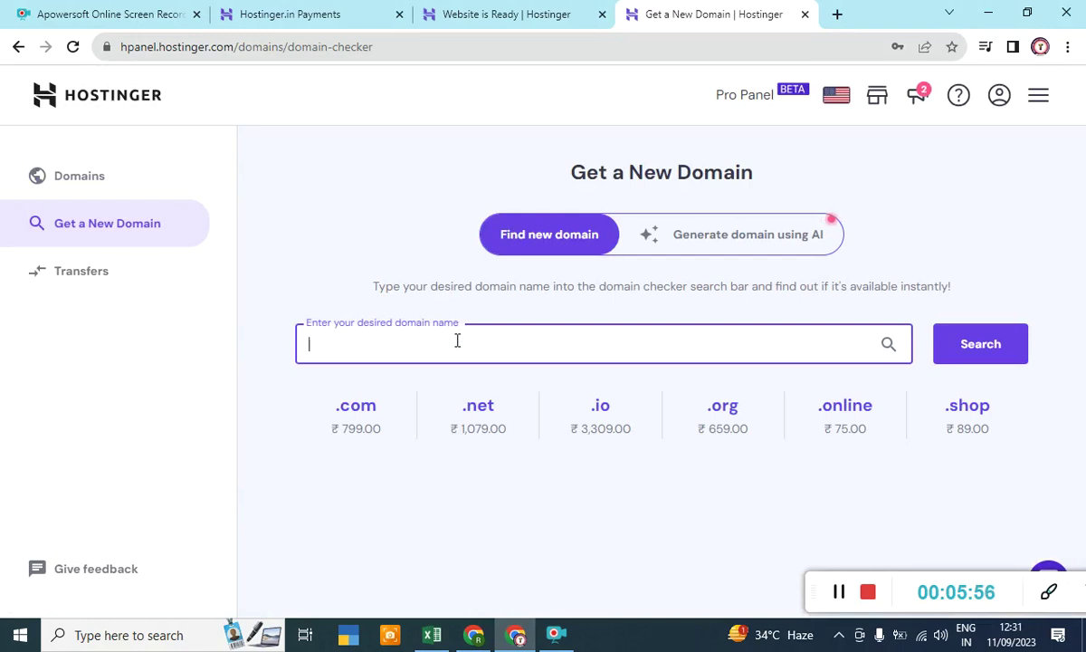
{"action": "type", "text": "pankajblog.on"}
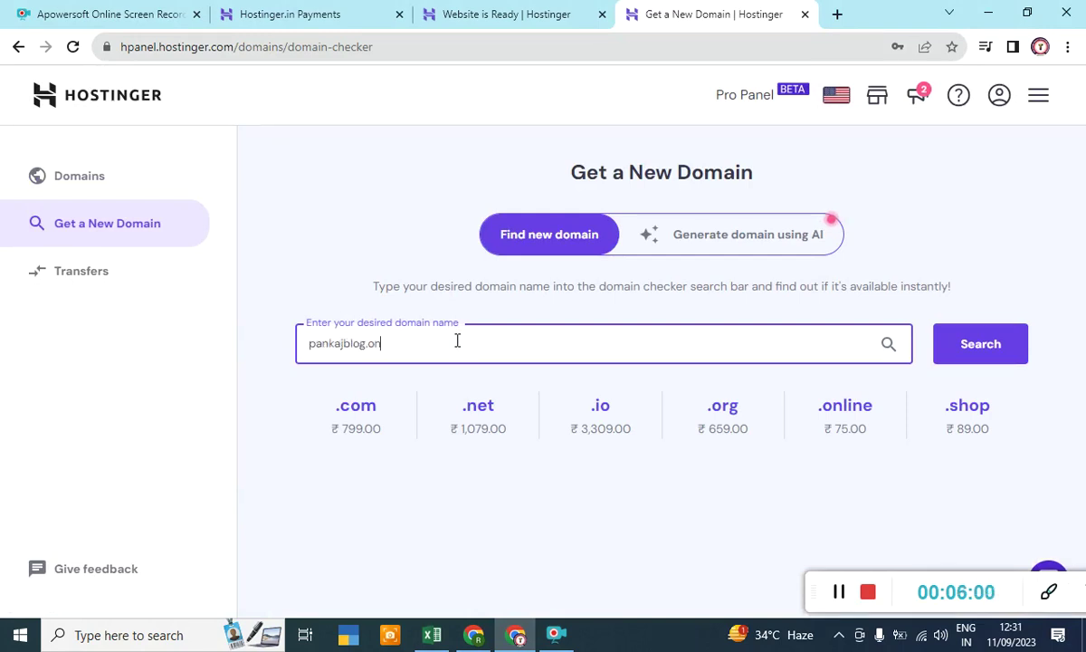
{"action": "type", "text": "line"}
{"action": "key", "text": "Return"}
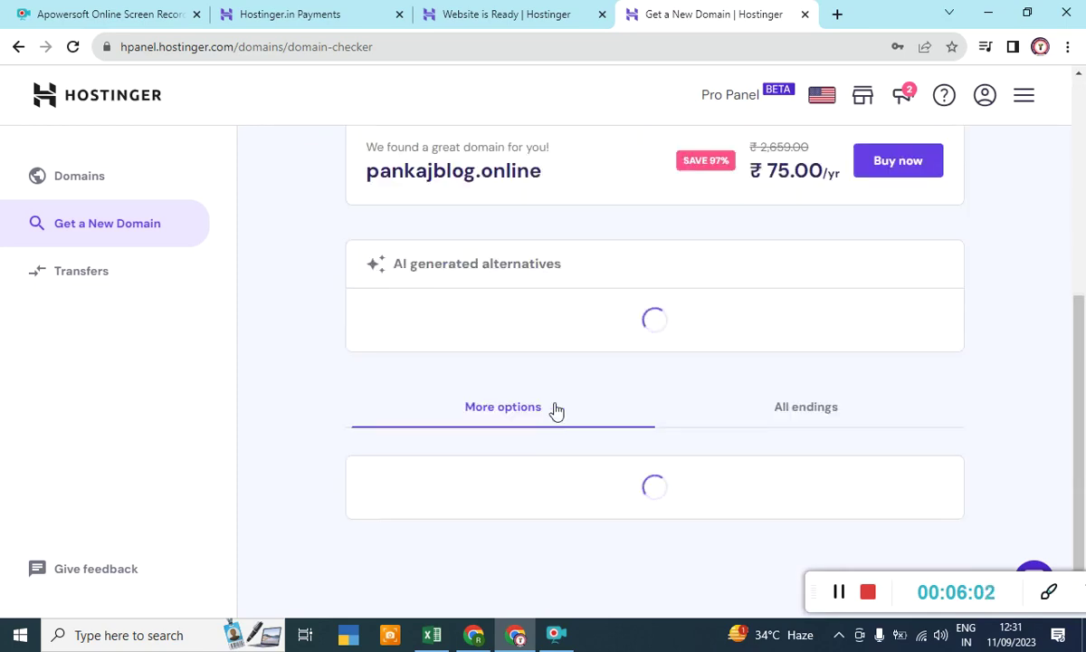
- Buy pankajblog.online for 1 year and proceed to payment method selection
{"action": "left_click", "coordinate": [910, 173]}
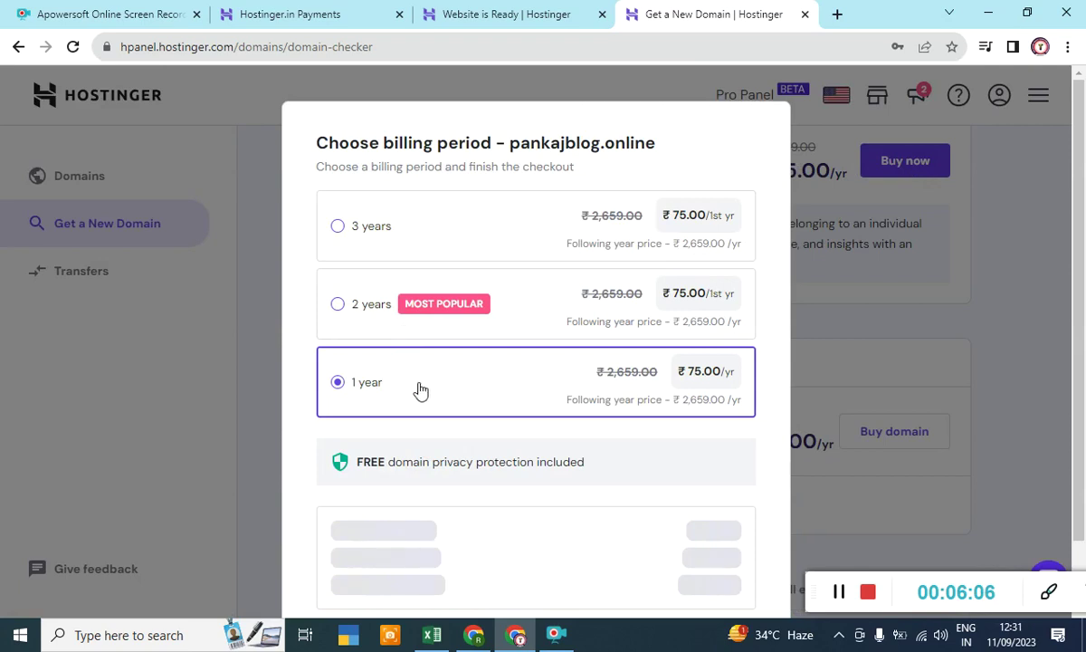
{"action": "scroll", "coordinate": [543, 425], "scroll_direction": "down", "scroll_amount": 1}
{"action": "scroll", "coordinate": [597, 453], "scroll_direction": "down", "scroll_amount": 2}
{"action": "left_click", "coordinate": [643, 566]}
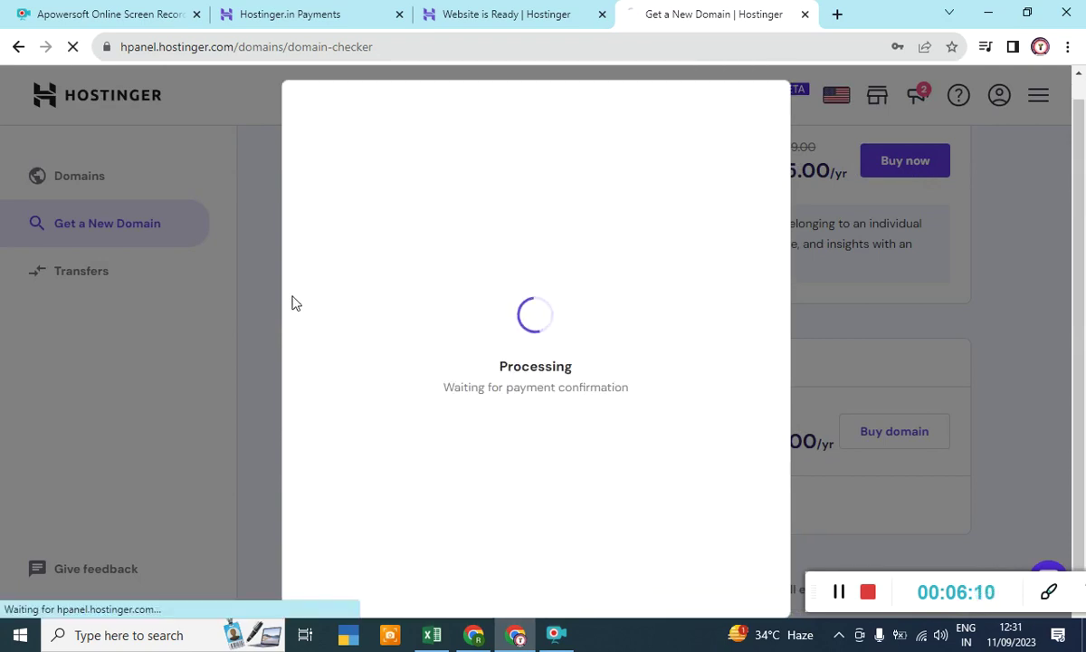
- Pay the ₹106.12 pankajblog.online order from the Paytm balance
{"action": "scroll", "coordinate": [453, 353], "scroll_direction": "down", "scroll_amount": 2}
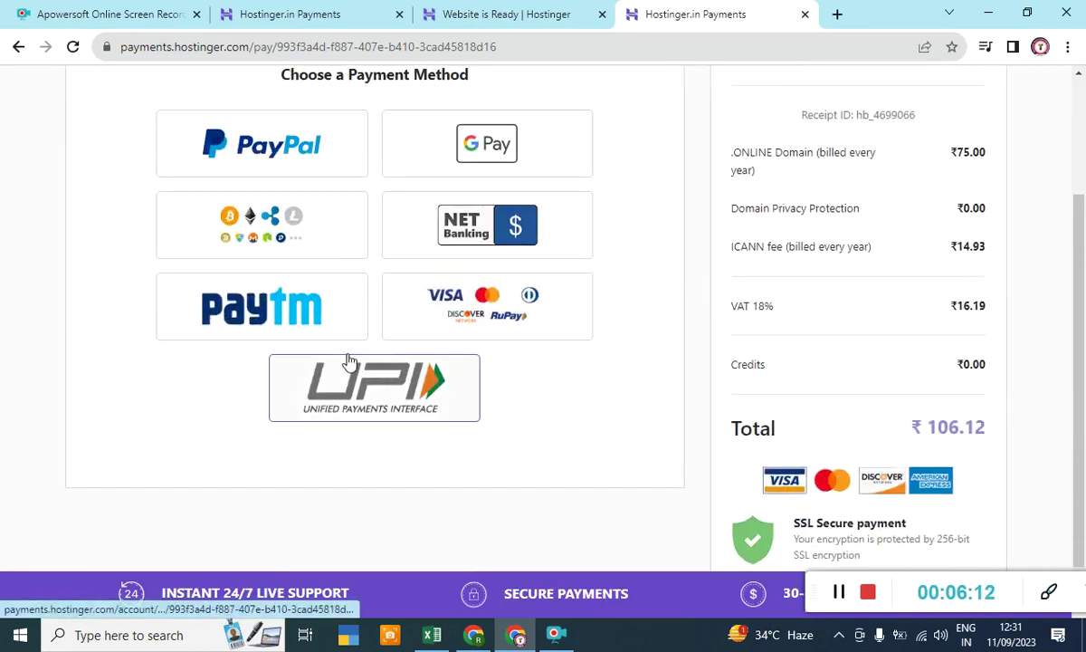
{"action": "left_click", "coordinate": [277, 342]}
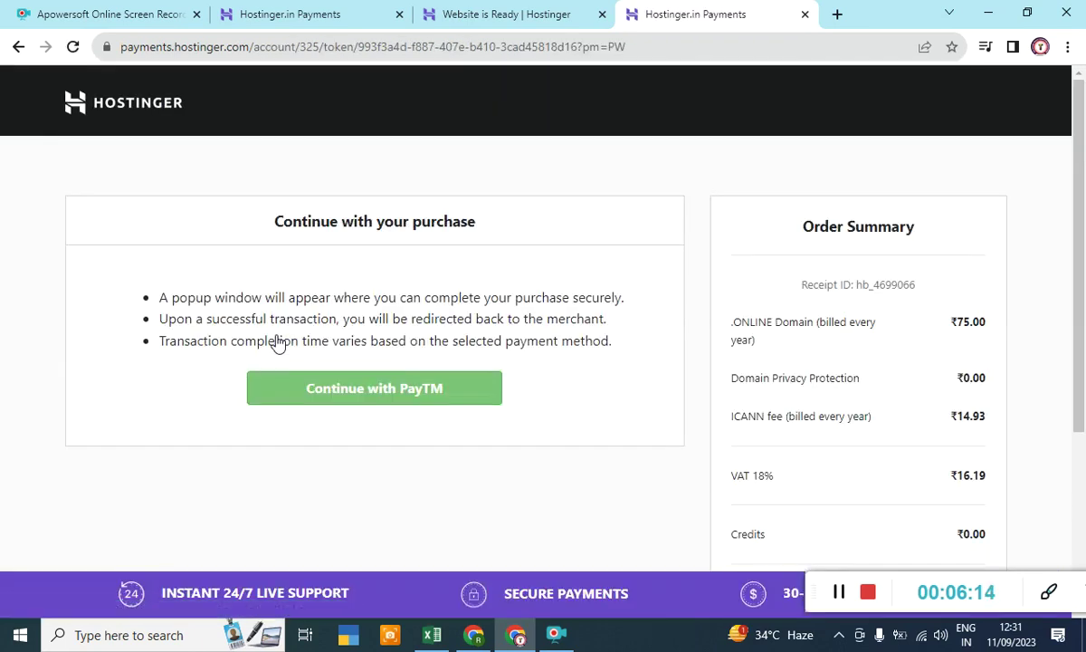
{"action": "left_click", "coordinate": [303, 387]}
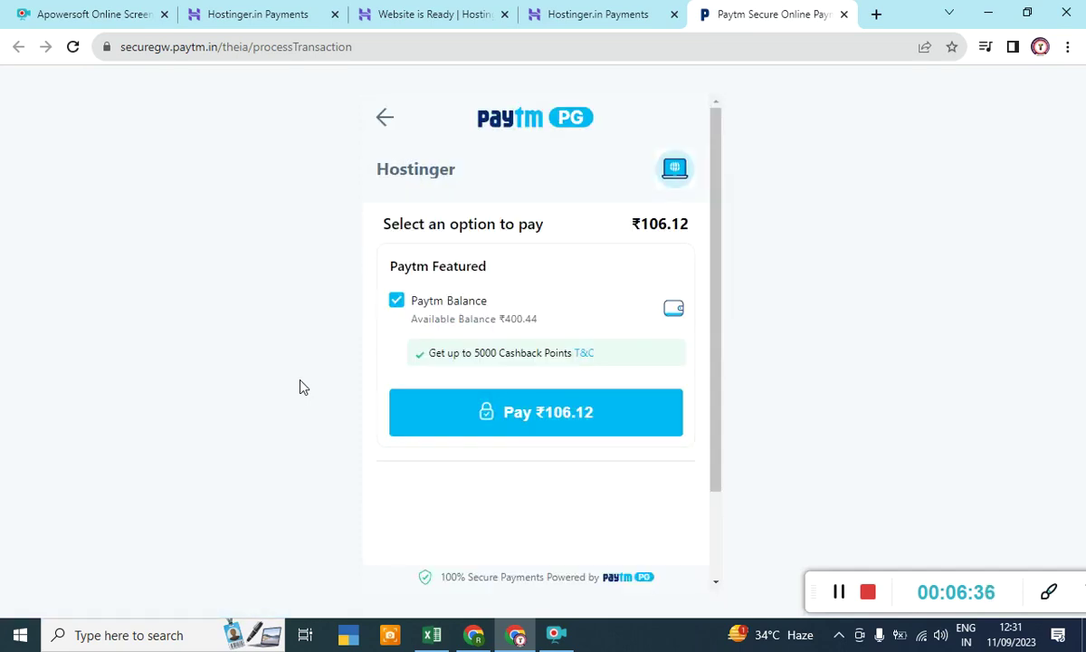
{"action": "left_click", "coordinate": [495, 412]}
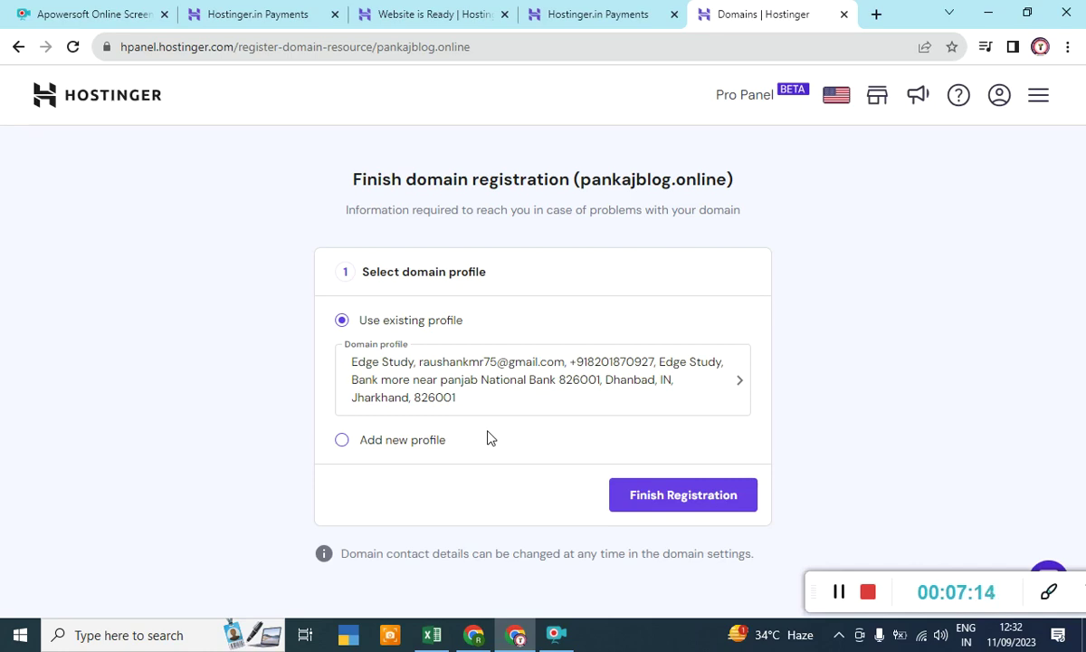
- Finish pankajblog.online registration with the existing profile and continue to its overview
{"action": "left_click", "coordinate": [648, 507]}
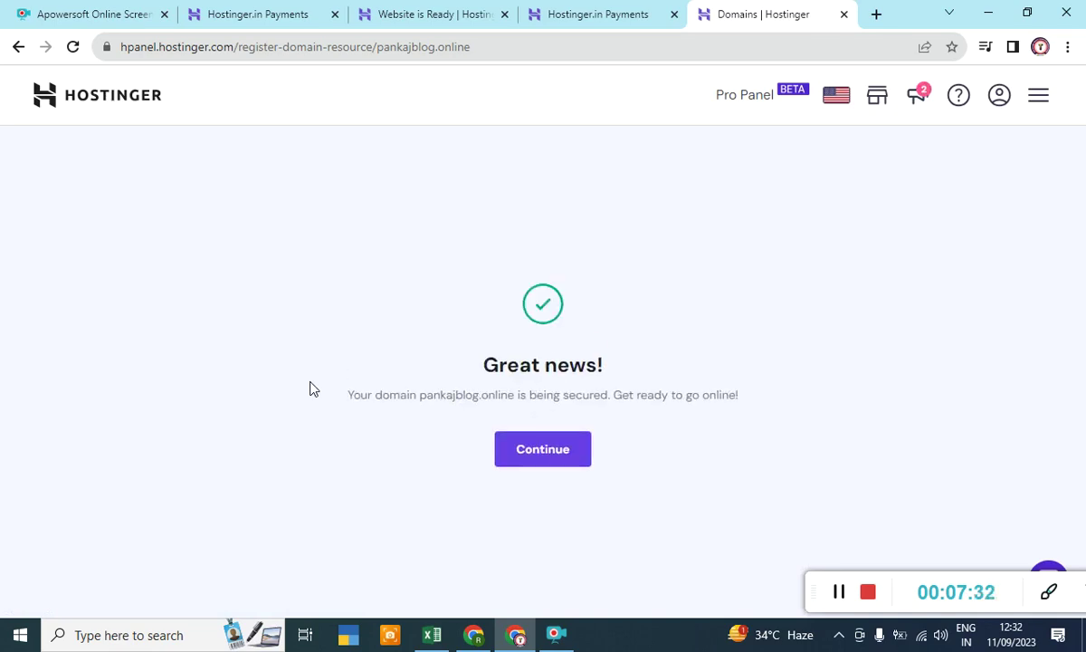
{"action": "left_click", "coordinate": [584, 463]}
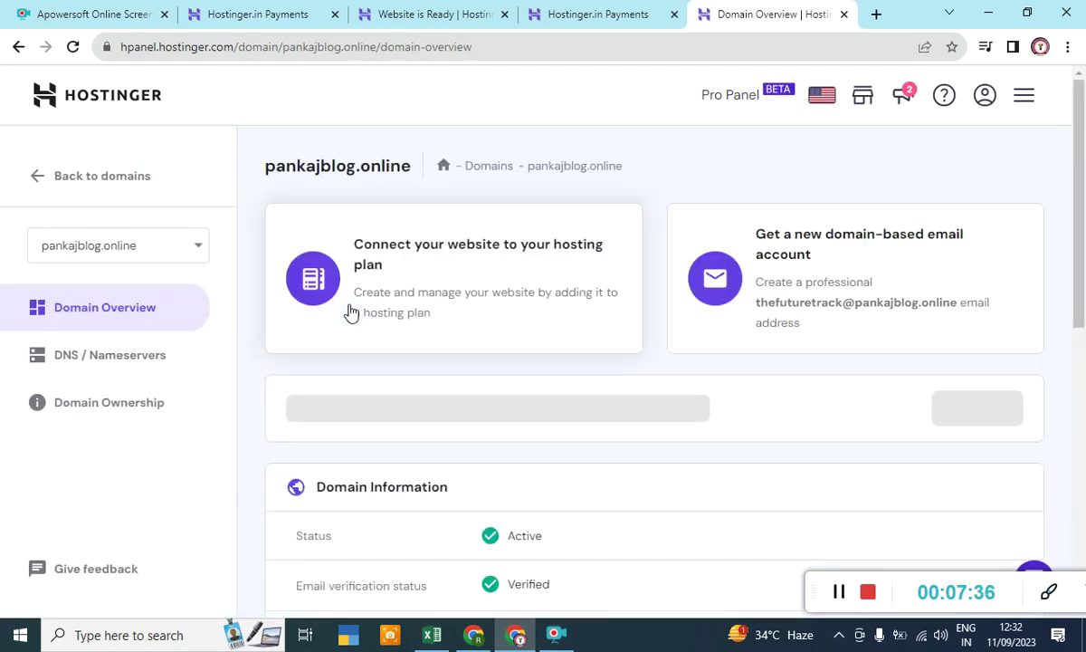
- Create an empty website on pankajblog.online, skipping the survey, and go to Manage Site
{"action": "left_click", "coordinate": [461, 233]}
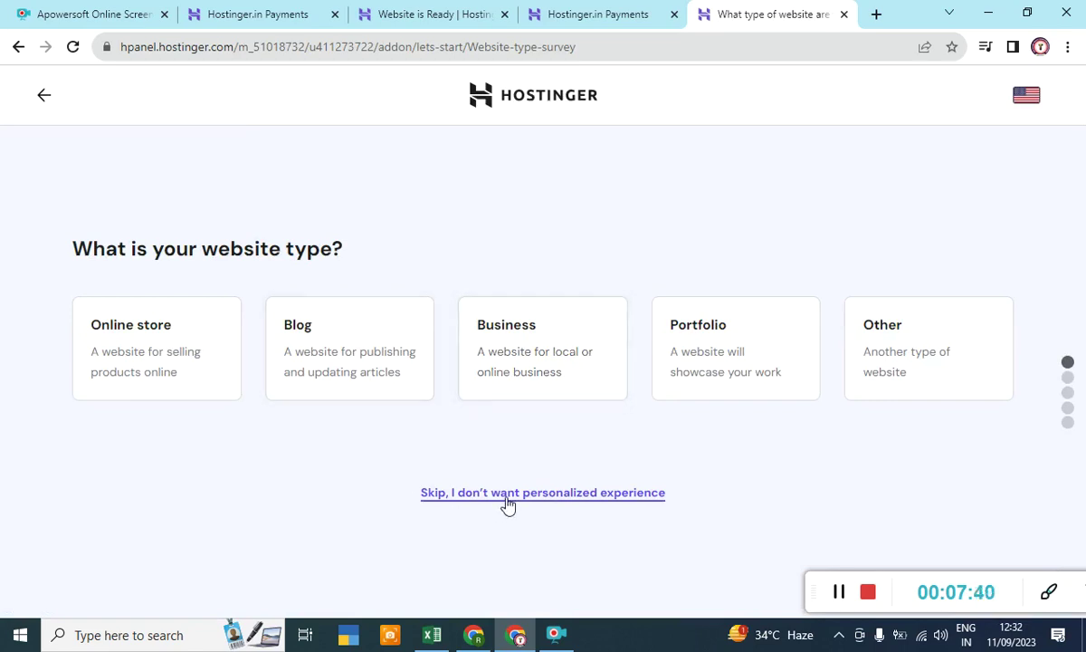
{"action": "left_click", "coordinate": [505, 494]}
{"action": "scroll", "coordinate": [508, 499], "scroll_direction": "down", "scroll_amount": 3}
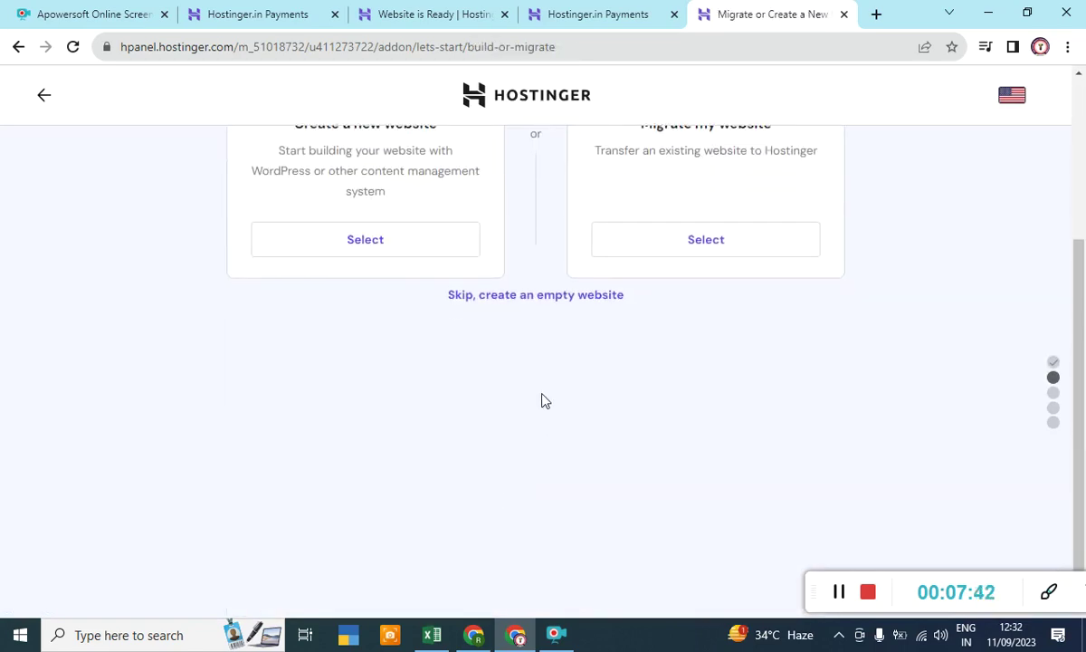
{"action": "left_click", "coordinate": [536, 304]}
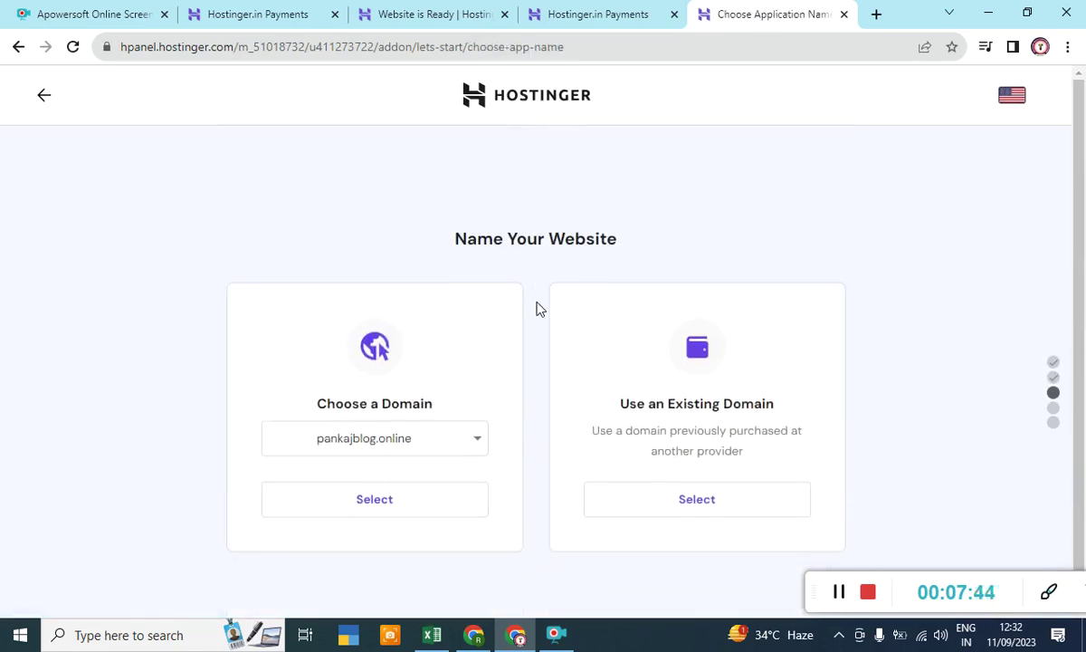
{"action": "left_click", "coordinate": [425, 475]}
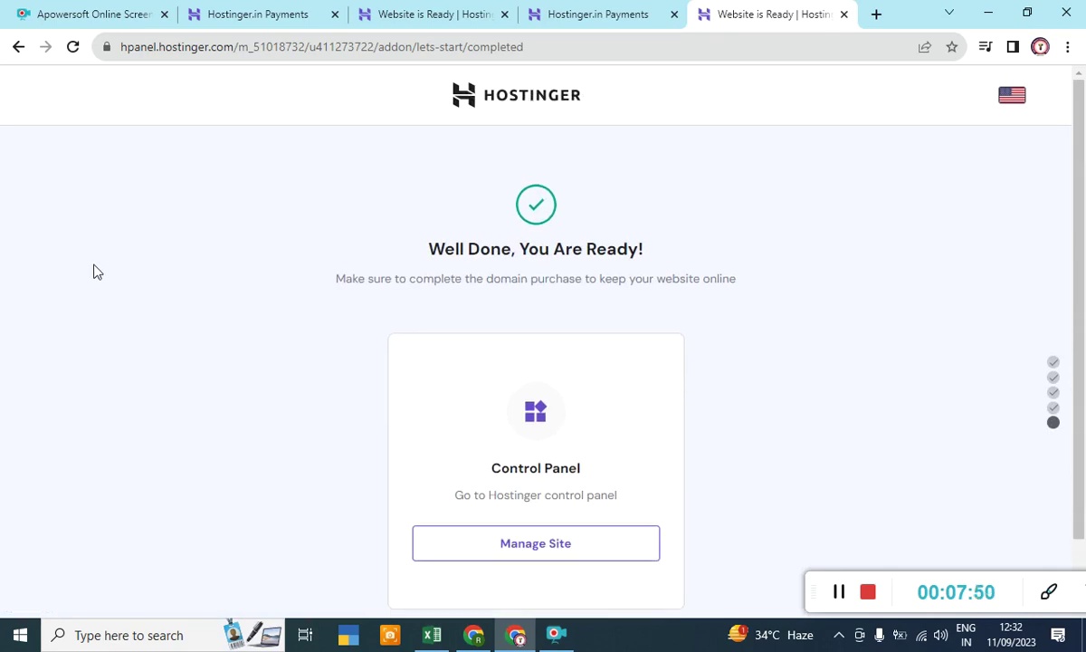
{"action": "left_click", "coordinate": [506, 476]}
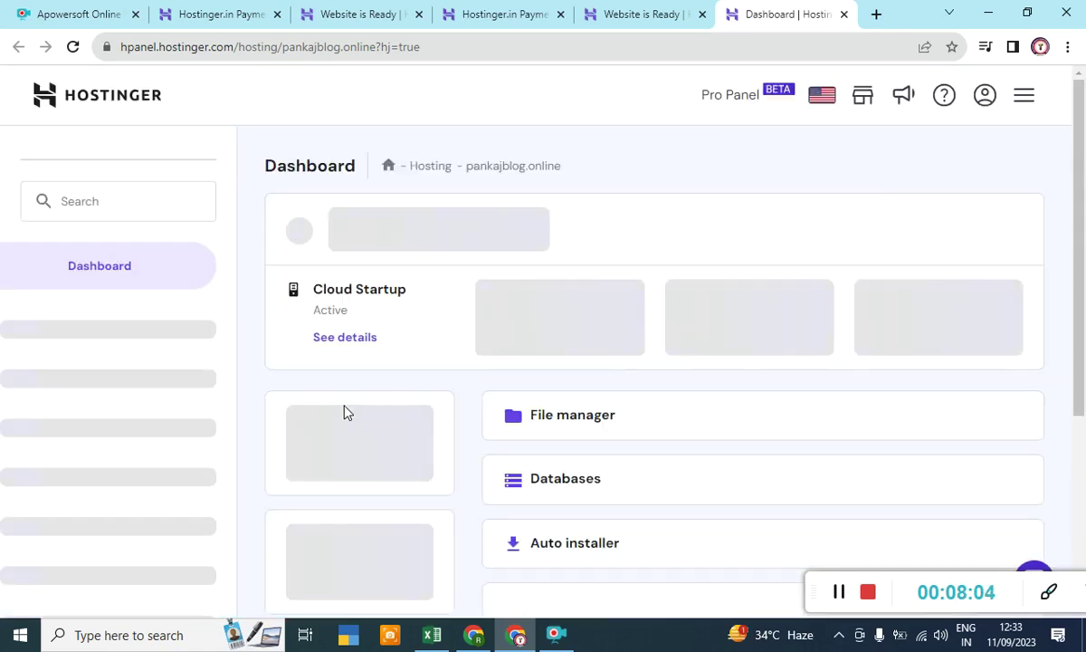
- Open the Auto Installer for pankajblog.online and choose WordPress
{"action": "left_click", "coordinate": [575, 535]}
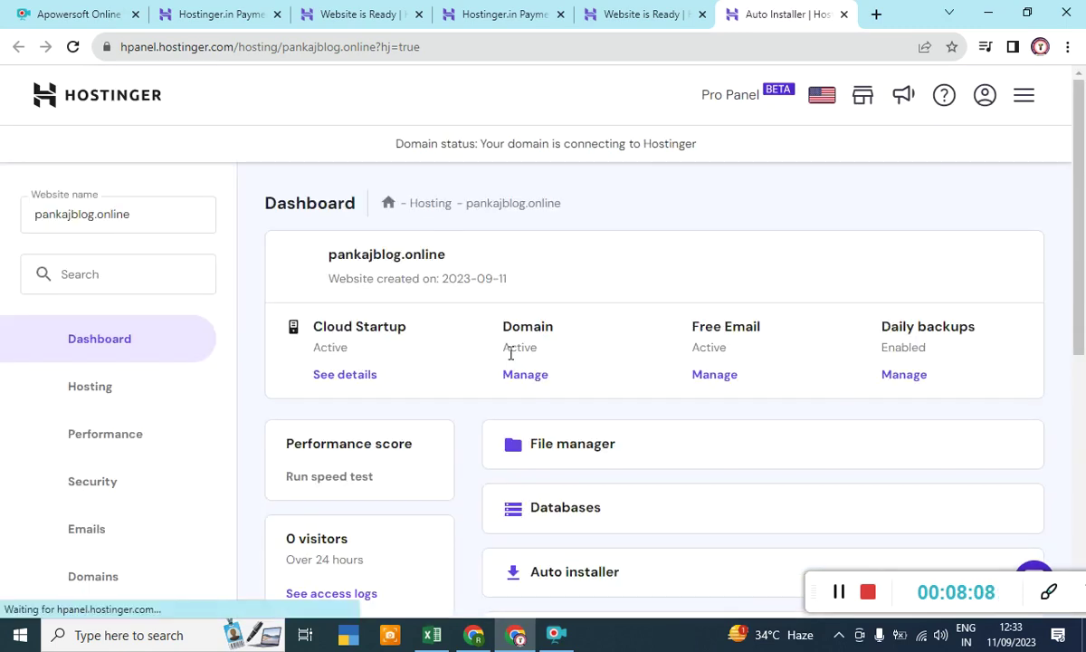
{"action": "scroll", "coordinate": [340, 407], "scroll_direction": "down", "scroll_amount": 1}
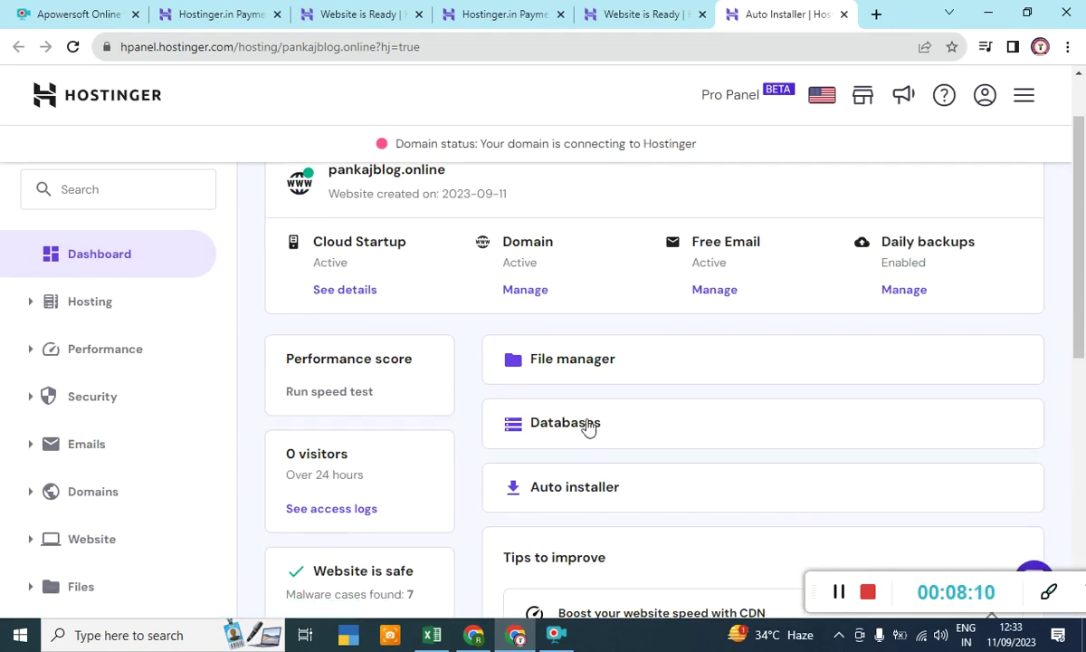
{"action": "left_click", "coordinate": [543, 501]}
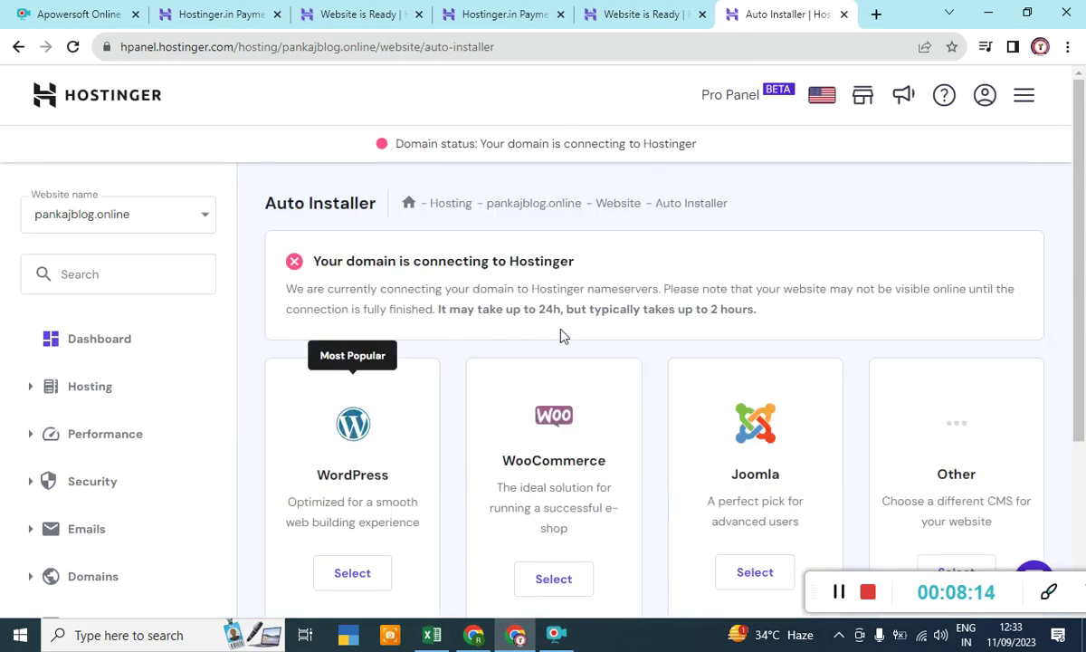
{"action": "left_click", "coordinate": [355, 573]}
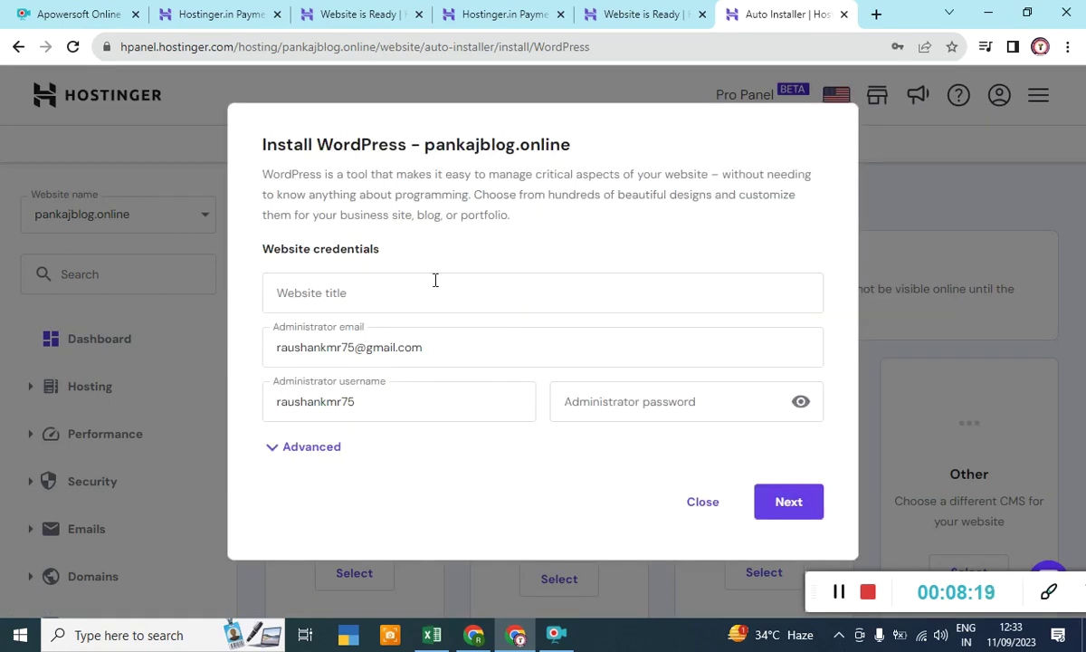
- Enter site title 'Pankaj' and an admin password, dismiss the breach warning, and install WordPress
{"action": "left_click", "coordinate": [435, 281]}
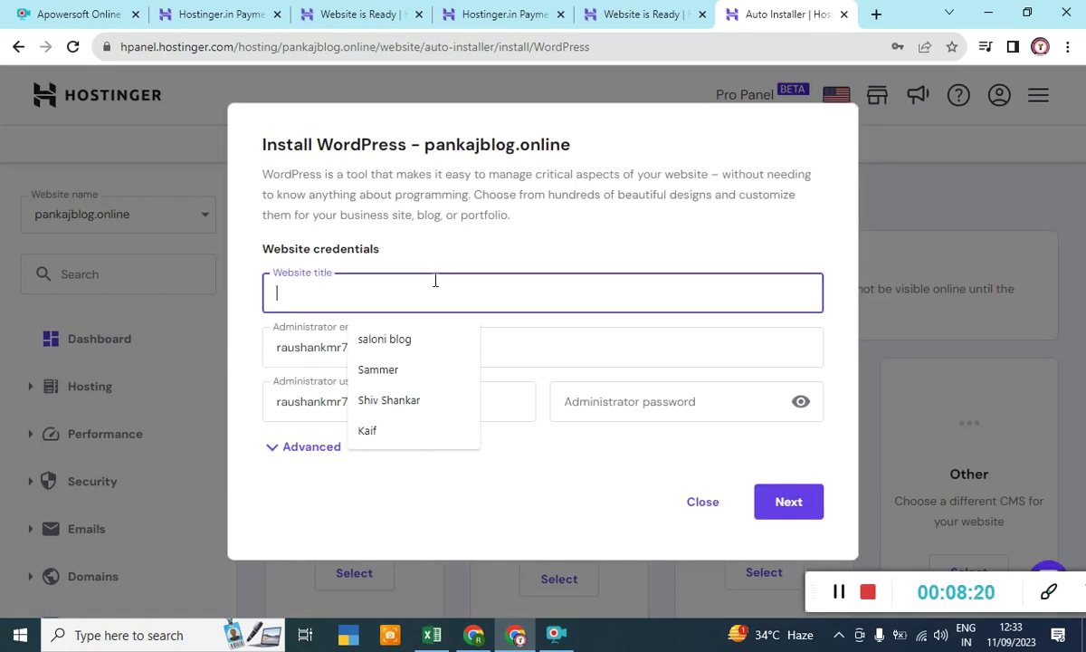
{"action": "type", "text": "Pankaj"}
{"action": "key", "text": "Tab"}
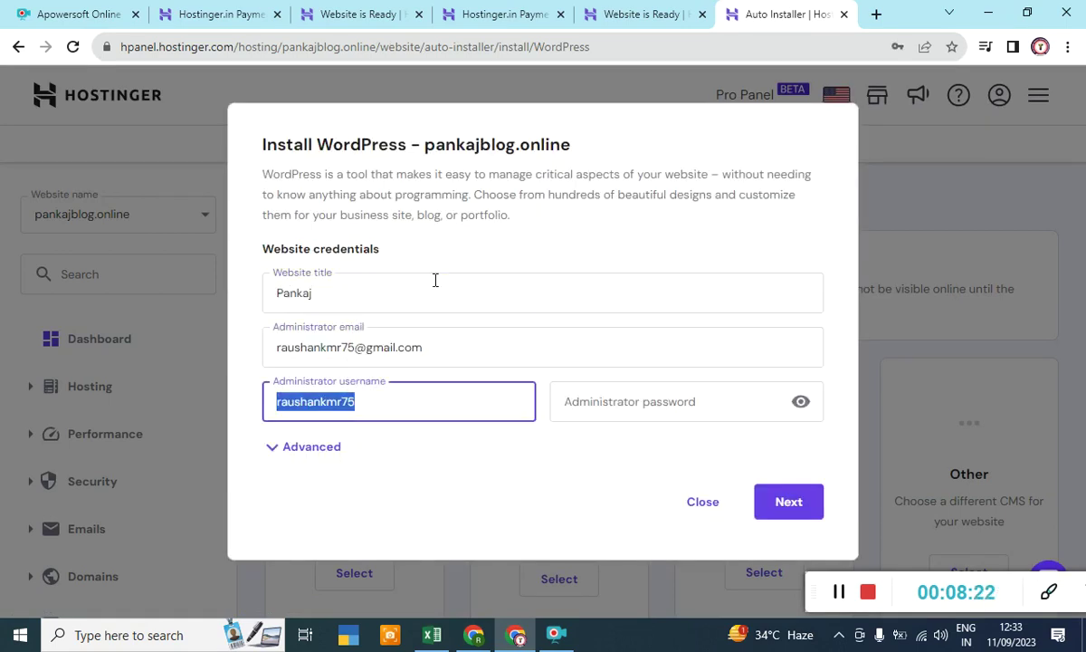
{"action": "key", "text": "Tab"}
{"action": "key", "text": "Tab"}
{"action": "type", "text": "•••••••"}
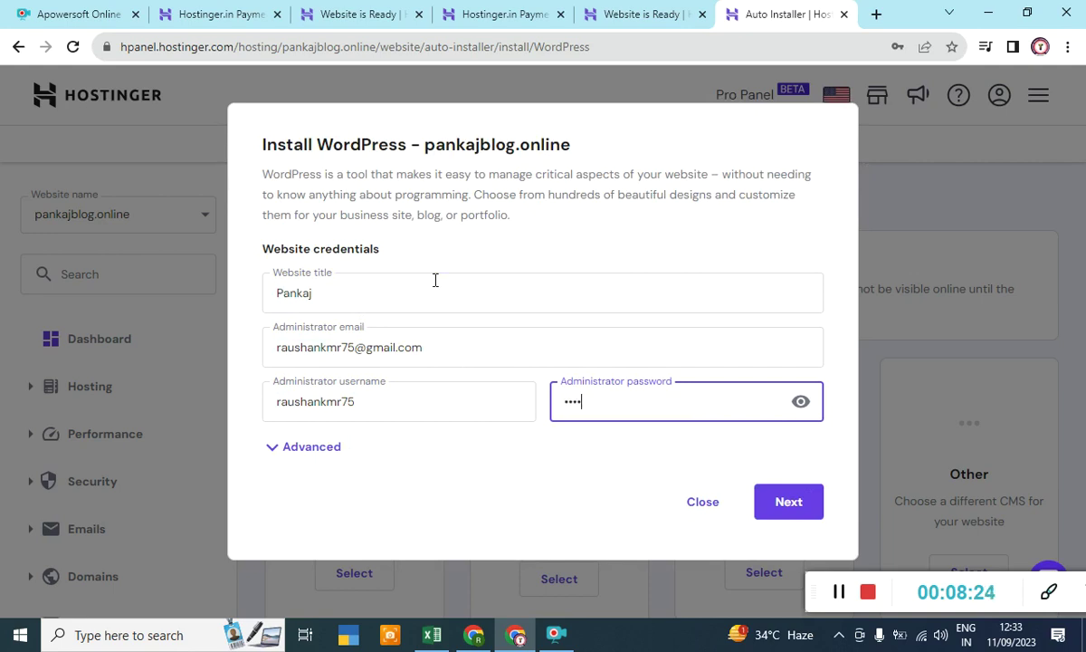
{"action": "type", "text": "•"}
{"action": "left_click", "coordinate": [800, 406]}
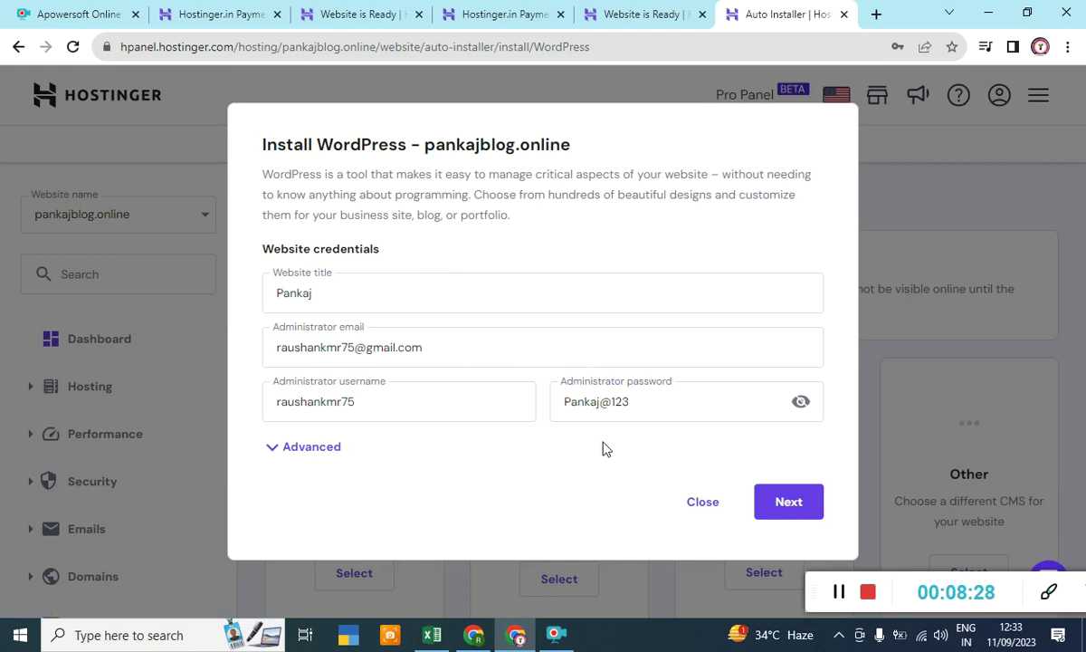
{"action": "left_click", "coordinate": [773, 501]}
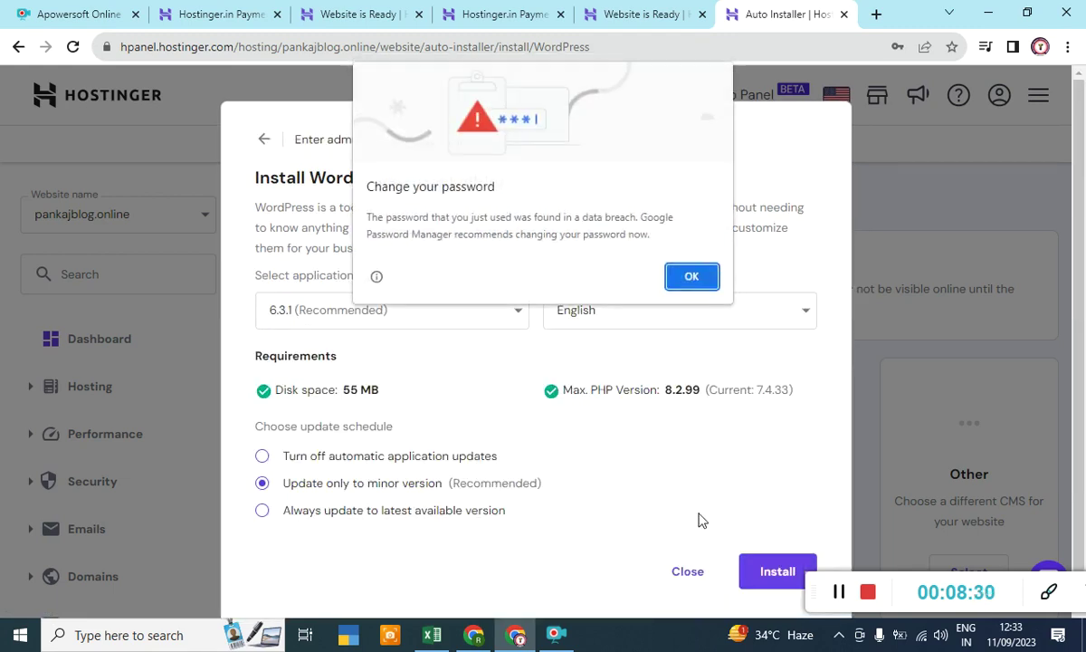
{"action": "left_click", "coordinate": [692, 277]}
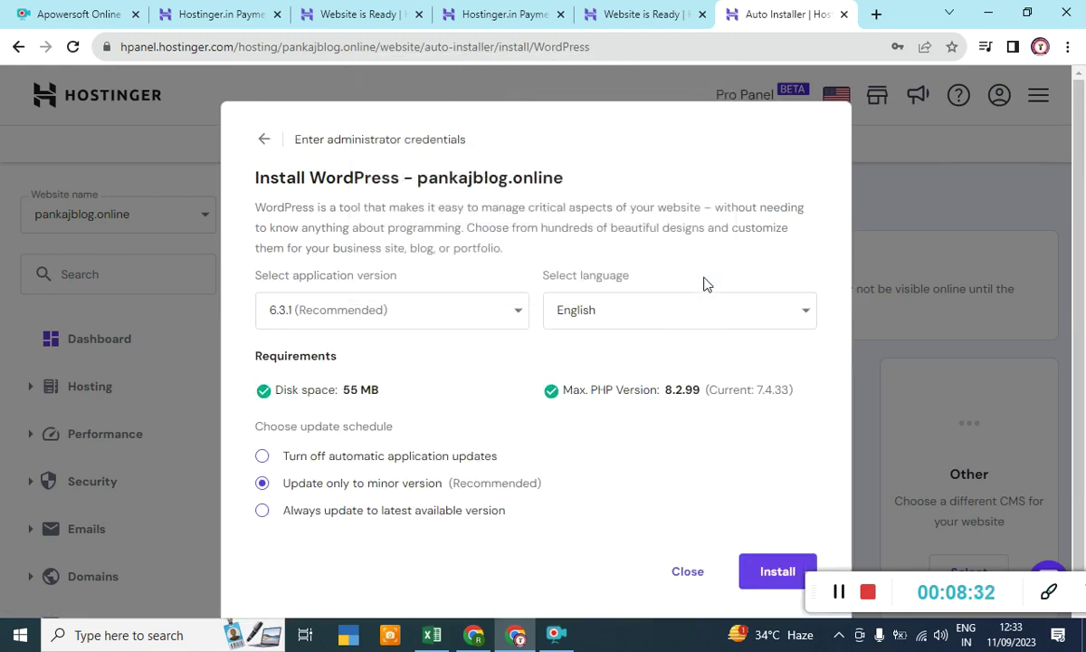
{"action": "left_click", "coordinate": [771, 570]}
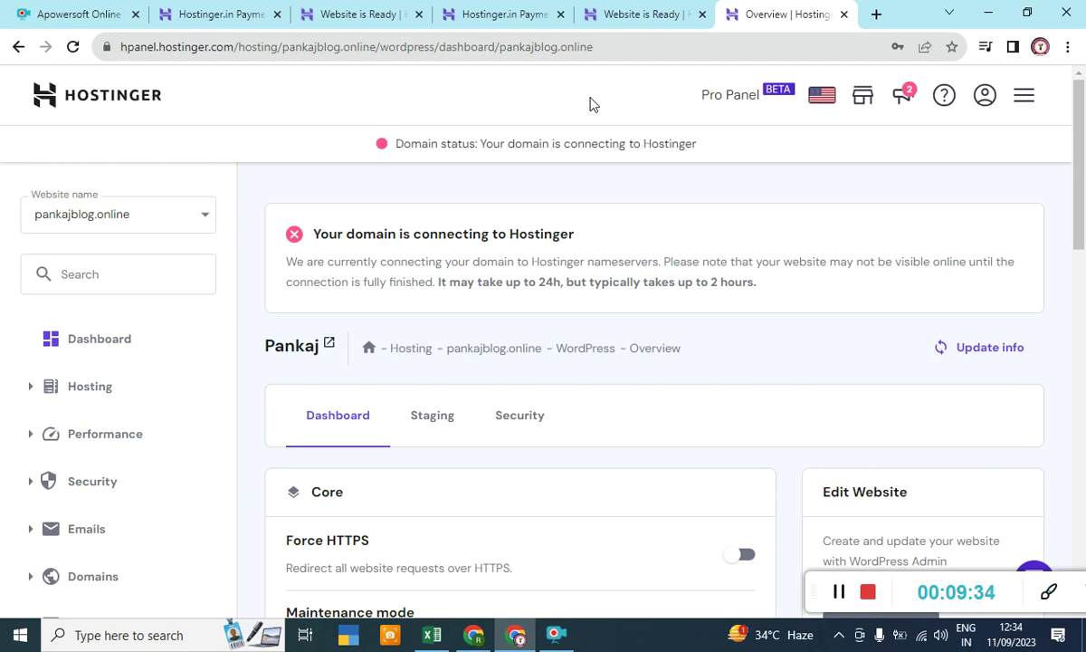
{"action": "scroll", "coordinate": [634, 239], "scroll_direction": "down", "scroll_amount": 4}
{"action": "scroll", "coordinate": [648, 245], "scroll_direction": "up", "scroll_amount": 5}
- Reinstall the failed SSL certificate from the Speed & Security section
{"action": "scroll", "coordinate": [648, 244], "scroll_direction": "down", "scroll_amount": 5}
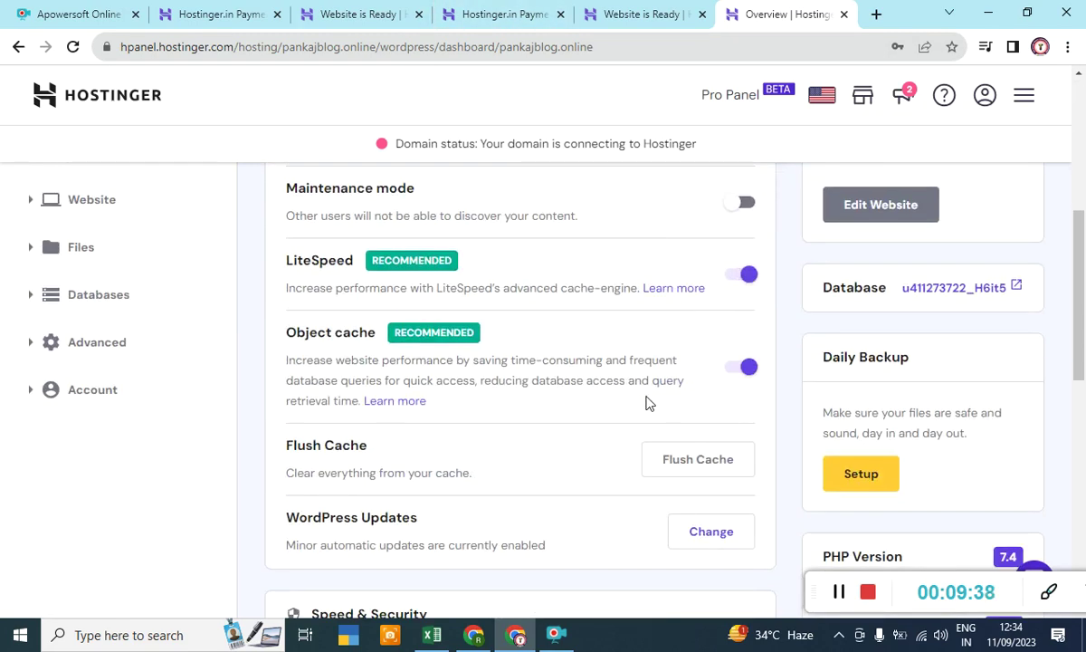
{"action": "scroll", "coordinate": [590, 354], "scroll_direction": "down", "scroll_amount": 5}
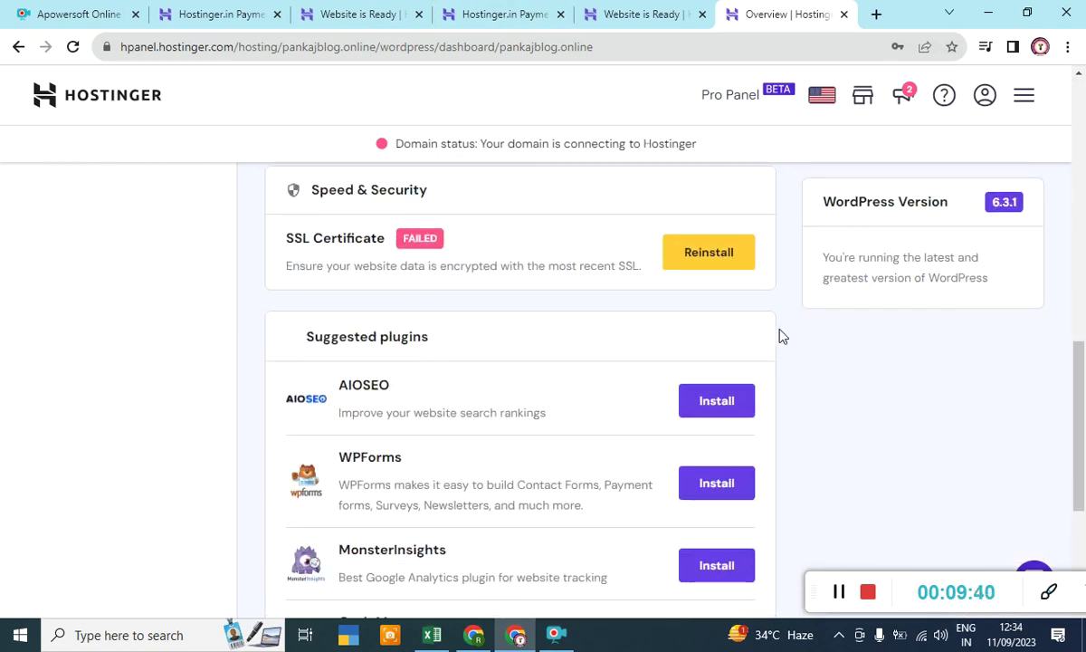
{"action": "scroll", "coordinate": [506, 276], "scroll_direction": "up", "scroll_amount": 1}
{"action": "scroll", "coordinate": [523, 283], "scroll_direction": "up", "scroll_amount": 4}
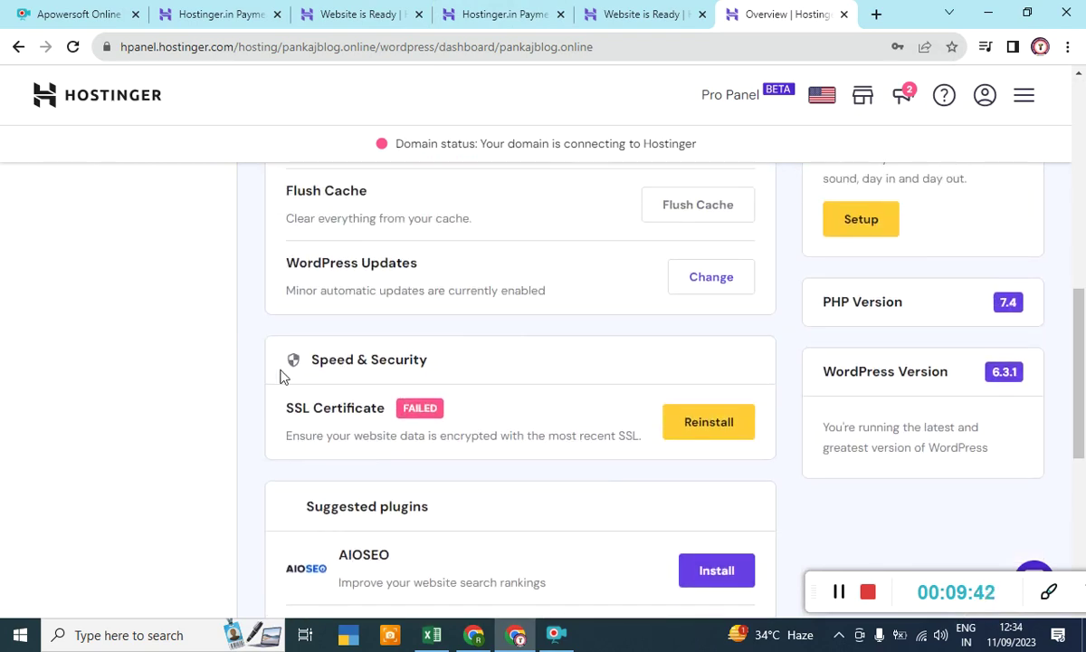
{"action": "scroll", "coordinate": [368, 322], "scroll_direction": "down", "scroll_amount": 5}
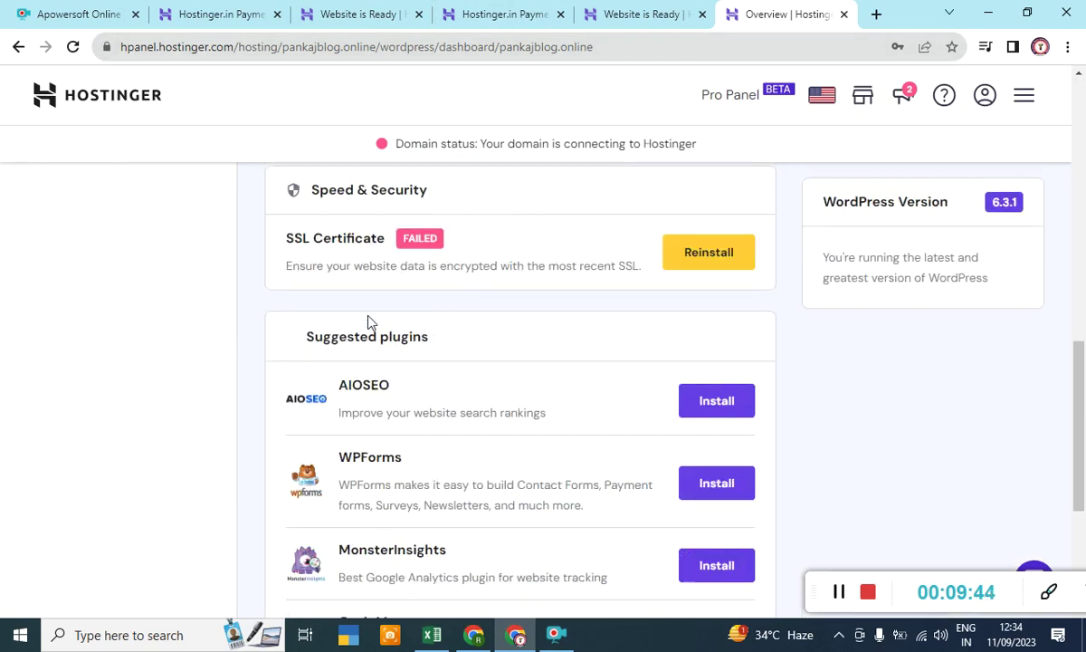
{"action": "left_click", "coordinate": [705, 257]}
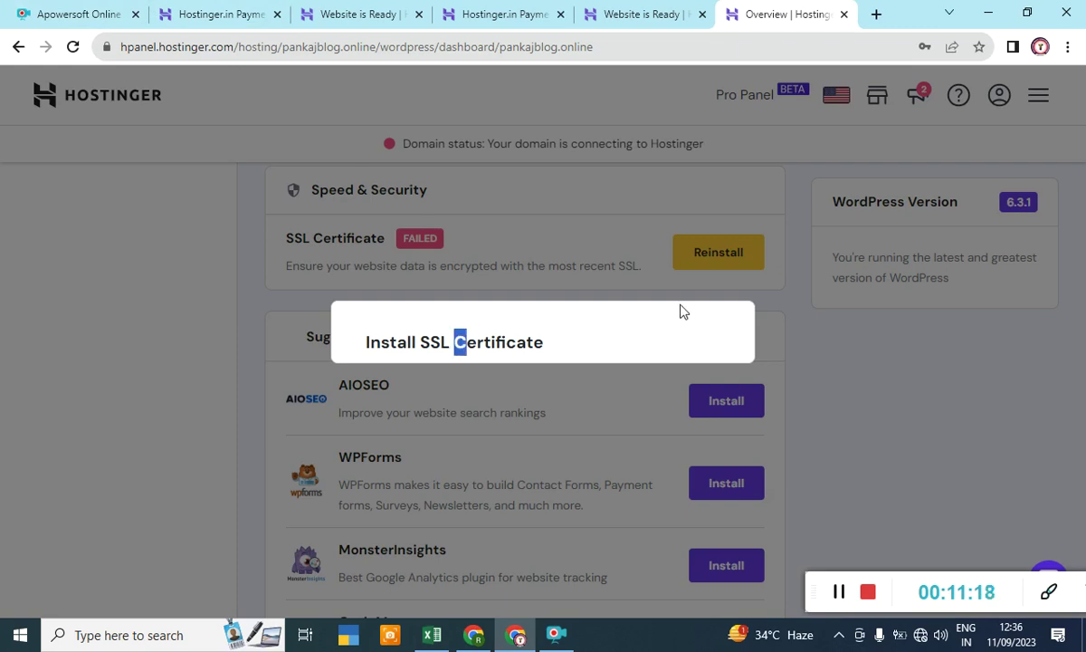
- Return to the Auto Installer page, switching to devicespec.online and back to pankajblog.online
{"action": "left_click", "coordinate": [21, 48]}
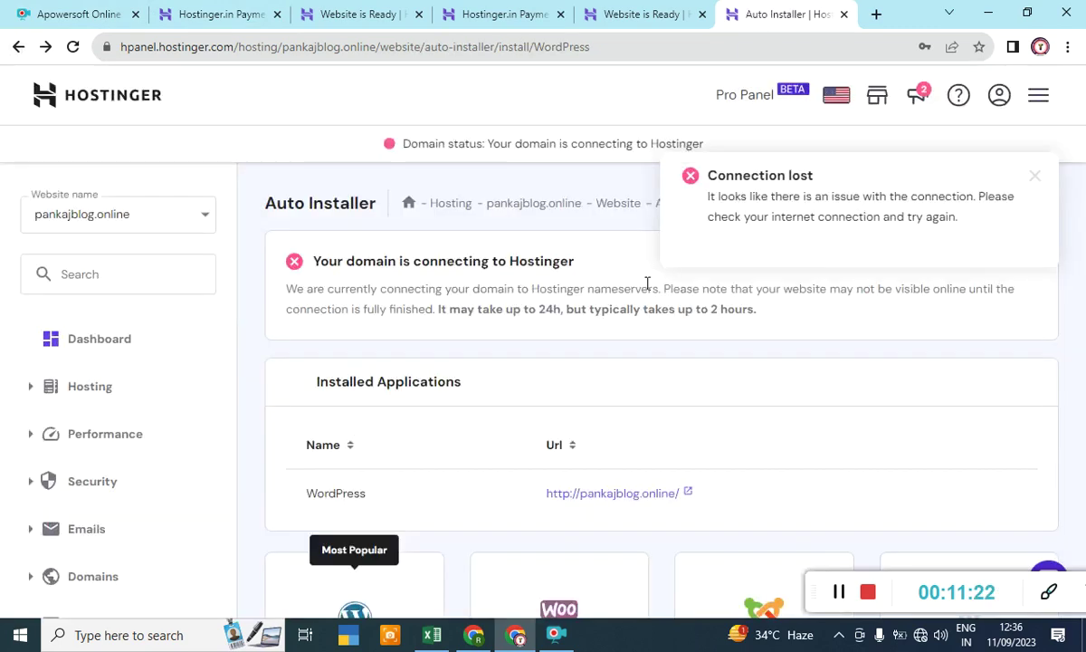
{"action": "left_click", "coordinate": [1035, 175]}
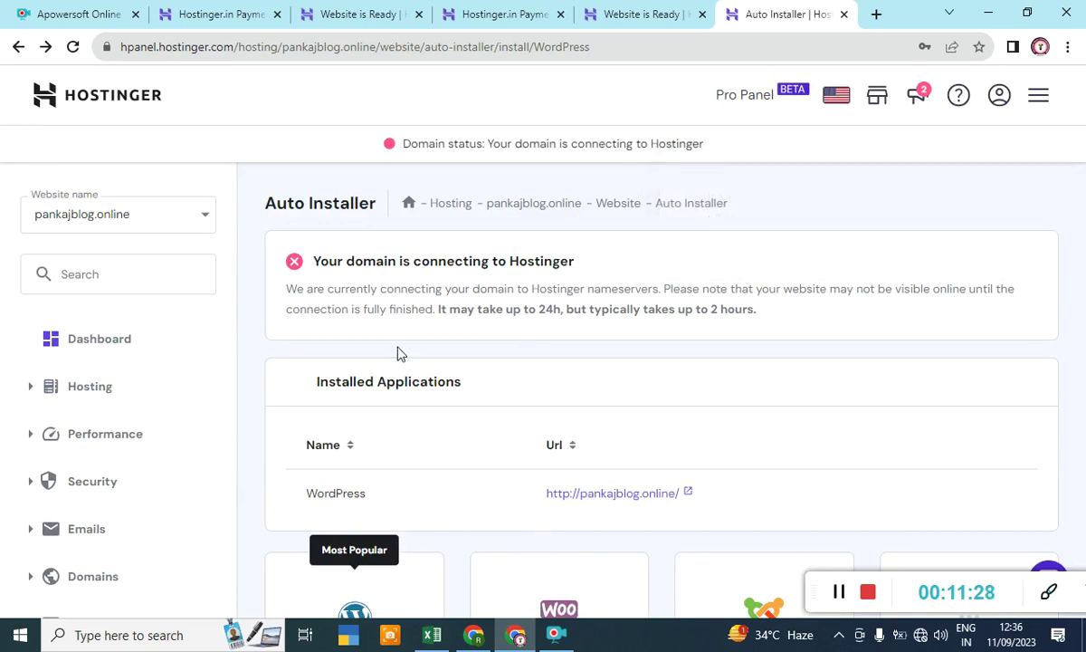
{"action": "left_click", "coordinate": [203, 213]}
{"action": "scroll", "coordinate": [201, 233], "scroll_direction": "down", "scroll_amount": 5}
{"action": "scroll", "coordinate": [203, 244], "scroll_direction": "down", "scroll_amount": 3}
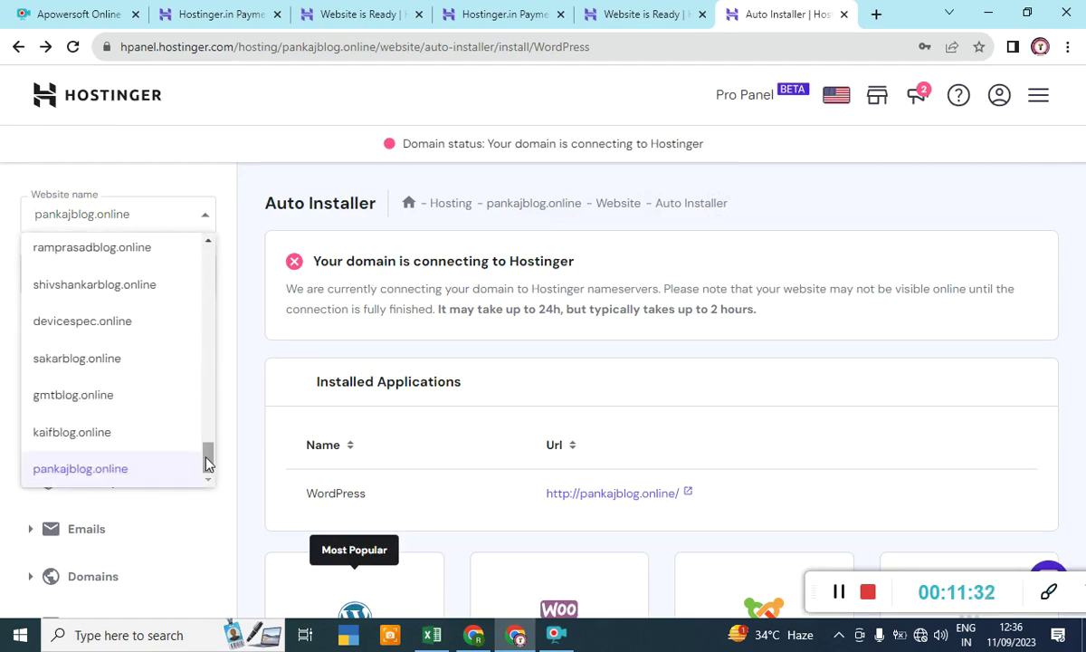
{"action": "left_click", "coordinate": [140, 331]}
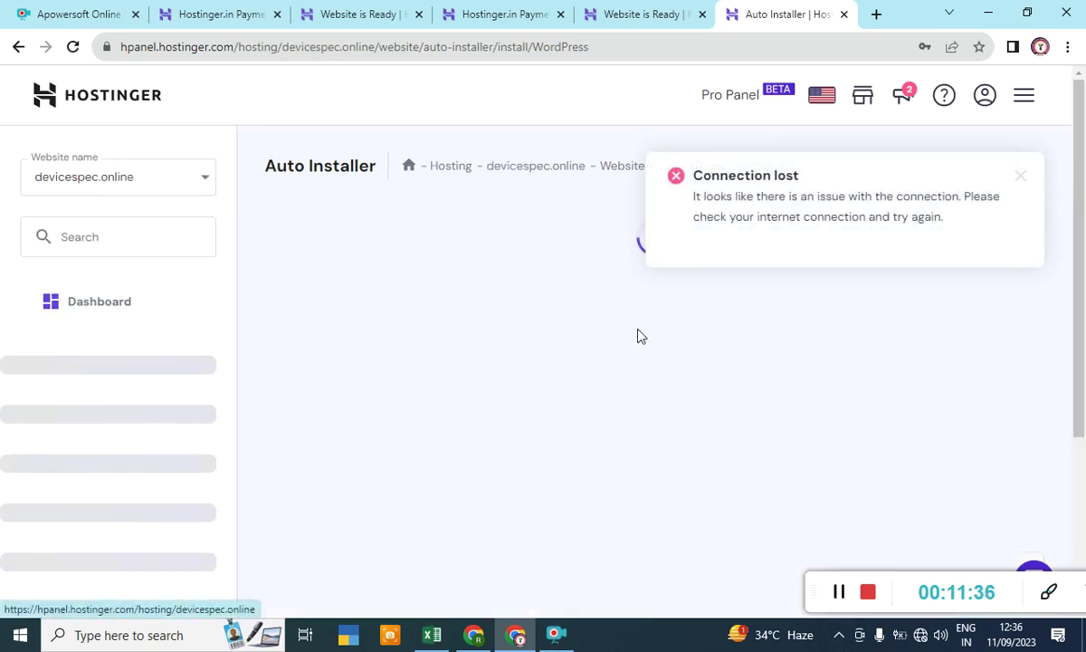
{"action": "left_click", "coordinate": [1021, 178]}
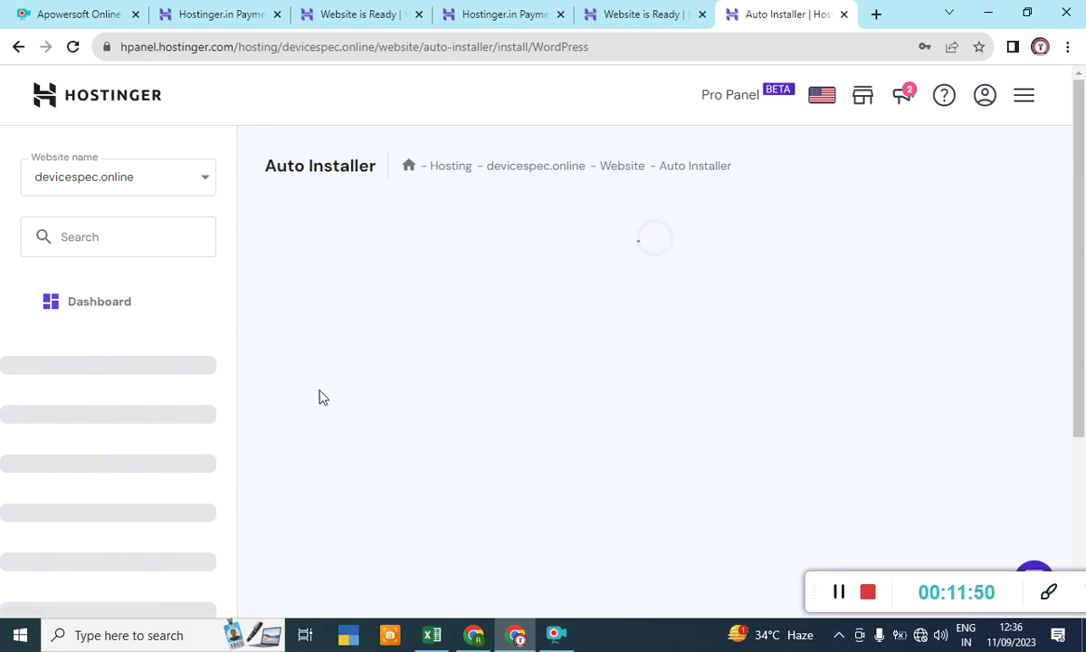
{"action": "left_click", "coordinate": [136, 181]}
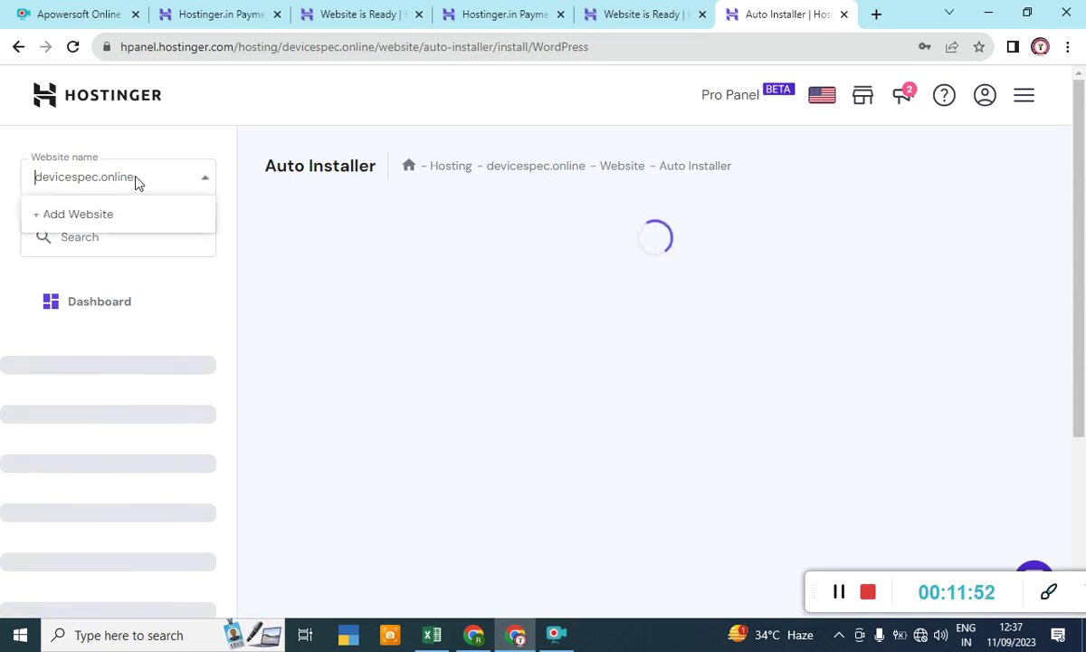
{"action": "left_click", "coordinate": [190, 183]}
{"action": "left_click", "coordinate": [193, 182]}
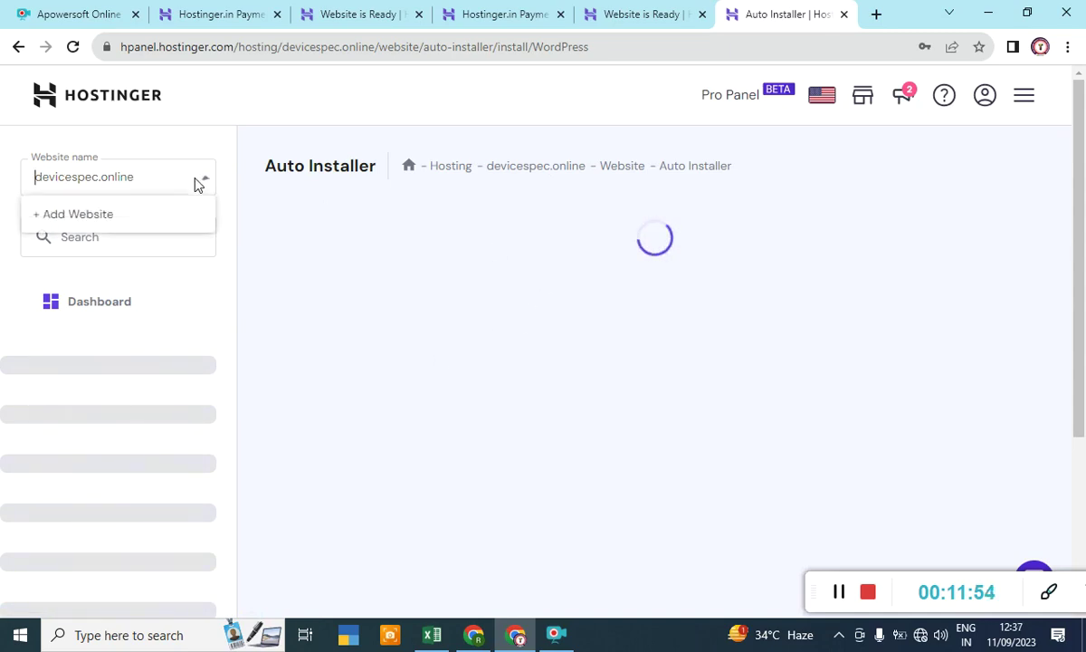
{"action": "left_click", "coordinate": [195, 182]}
{"action": "left_click", "coordinate": [19, 47]}
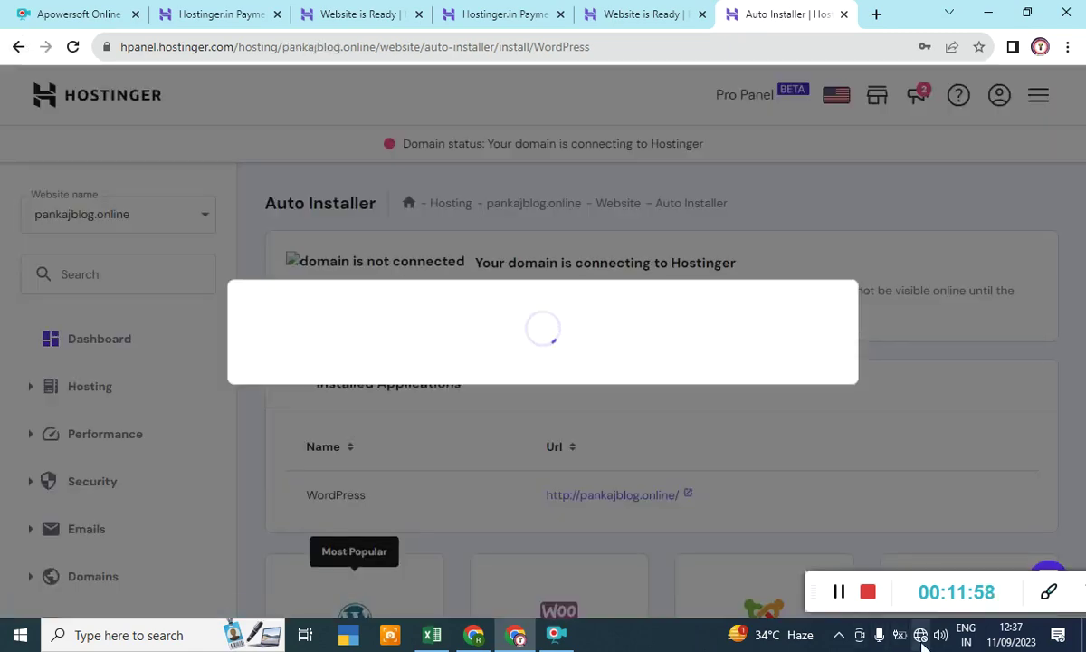
- Reconnect to The_future_track_5G Wi-Fi and dismiss the connection lost warning
{"action": "left_click", "coordinate": [920, 636]}
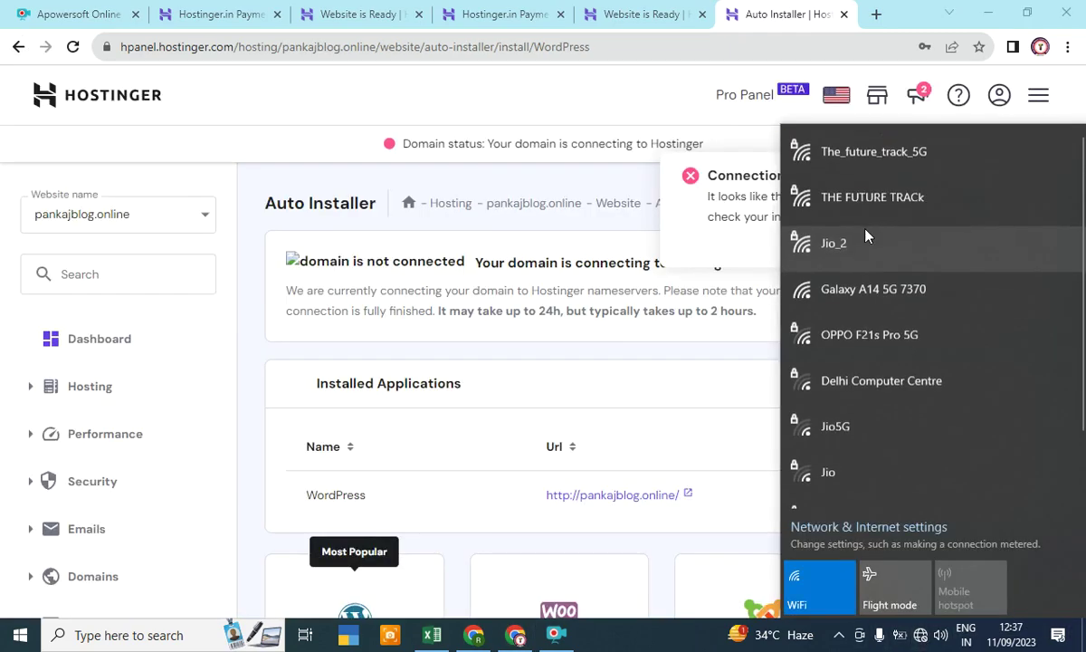
{"action": "left_click", "coordinate": [895, 159]}
{"action": "left_click", "coordinate": [996, 231]}
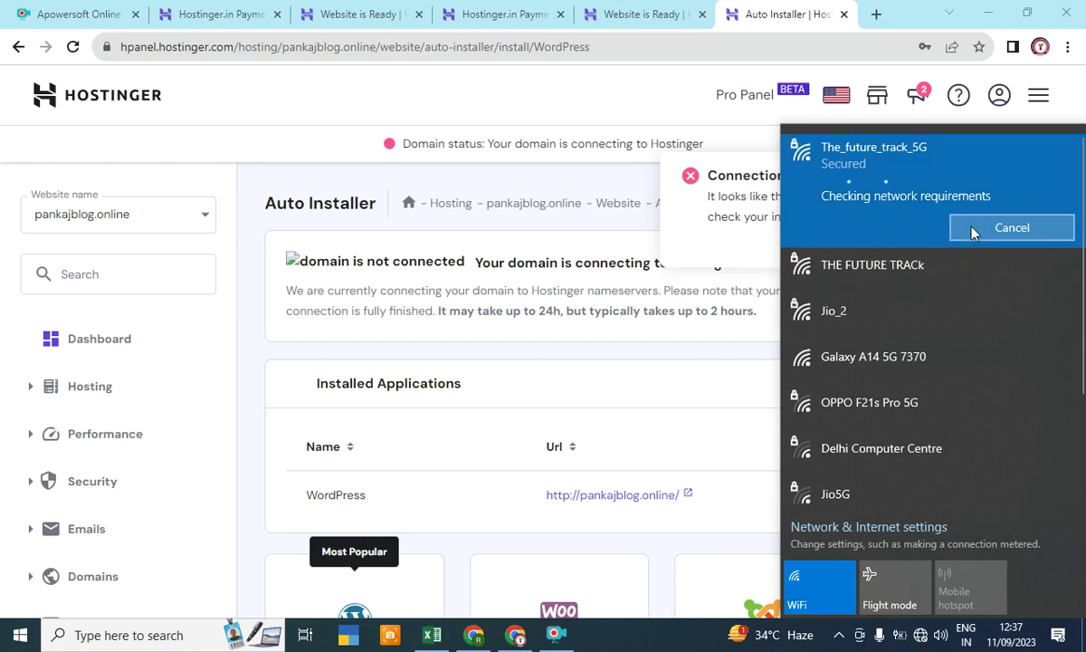
{"action": "left_click", "coordinate": [607, 361]}
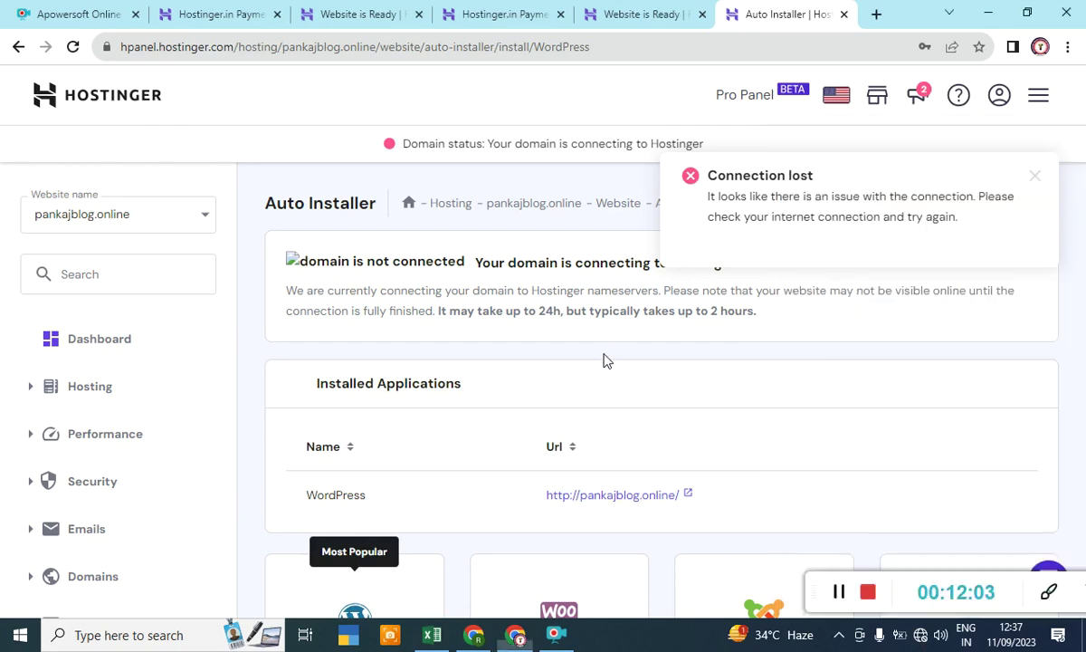
{"action": "left_click", "coordinate": [1033, 177]}
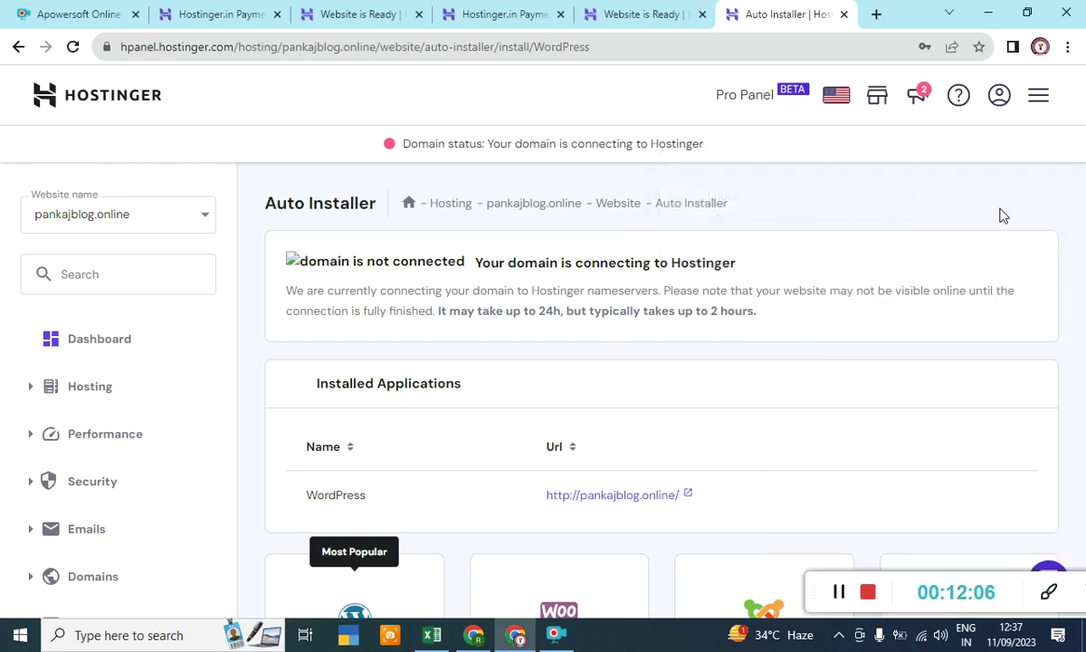
{"action": "left_click", "coordinate": [1038, 94]}
{"action": "left_click", "coordinate": [928, 220]}
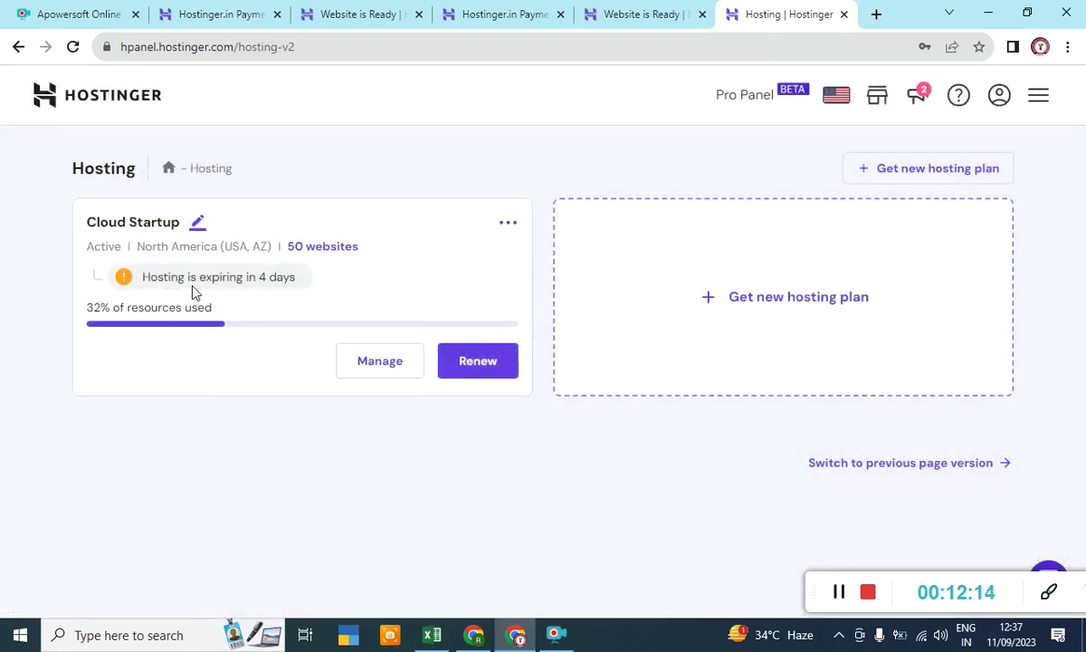
{"action": "left_click", "coordinate": [843, 312]}
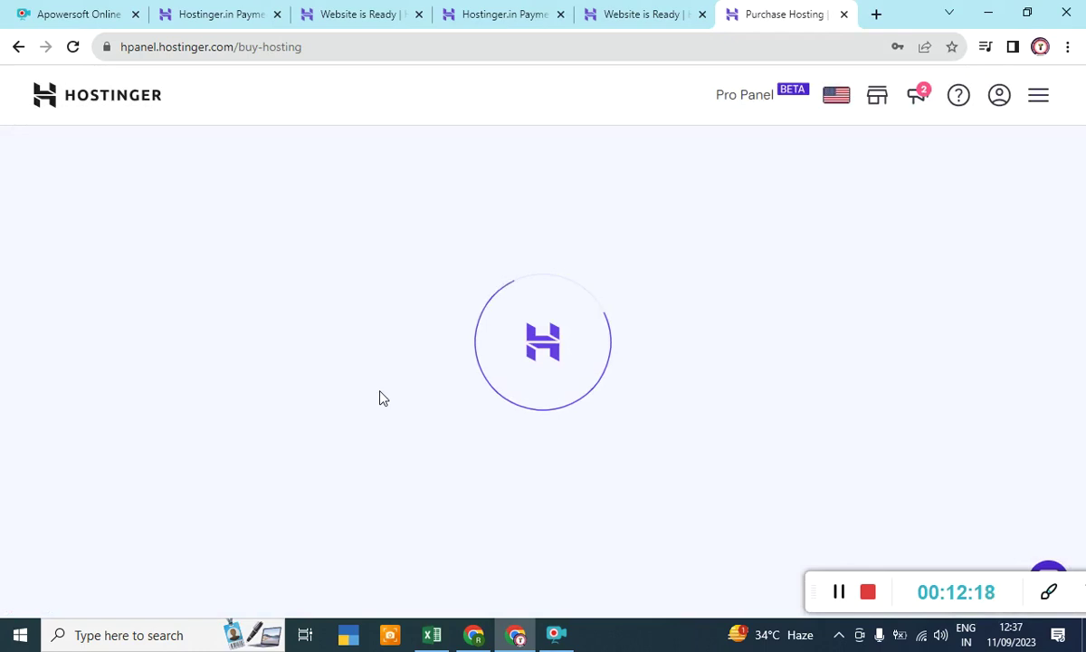
{"action": "scroll", "coordinate": [419, 388], "scroll_direction": "down", "scroll_amount": 2}
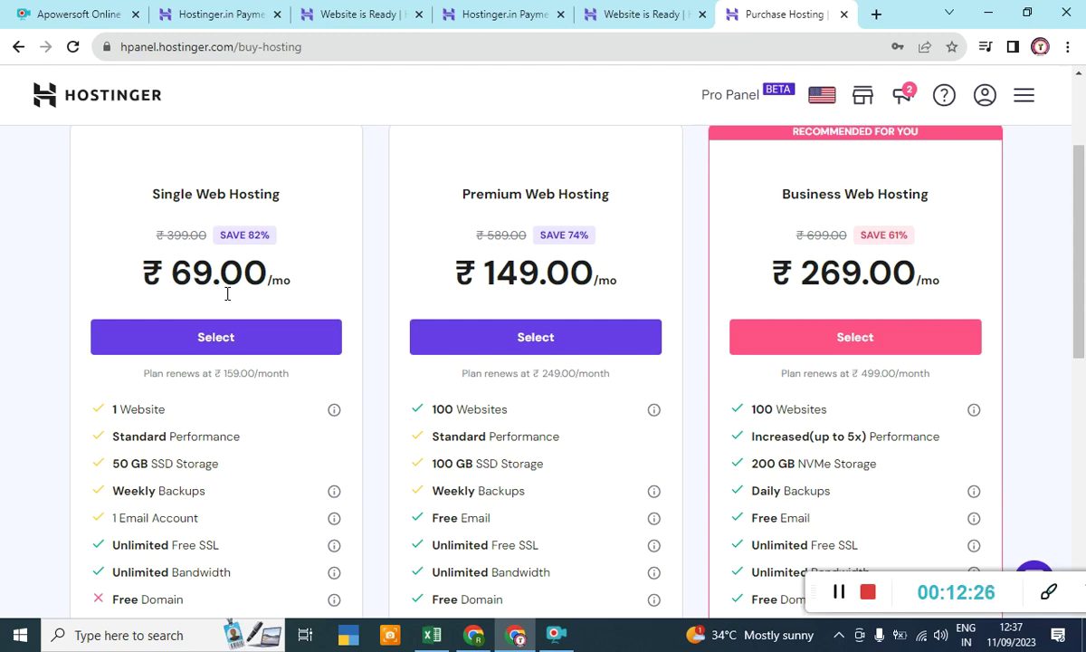
{"action": "scroll", "coordinate": [227, 294], "scroll_direction": "up", "scroll_amount": 2}
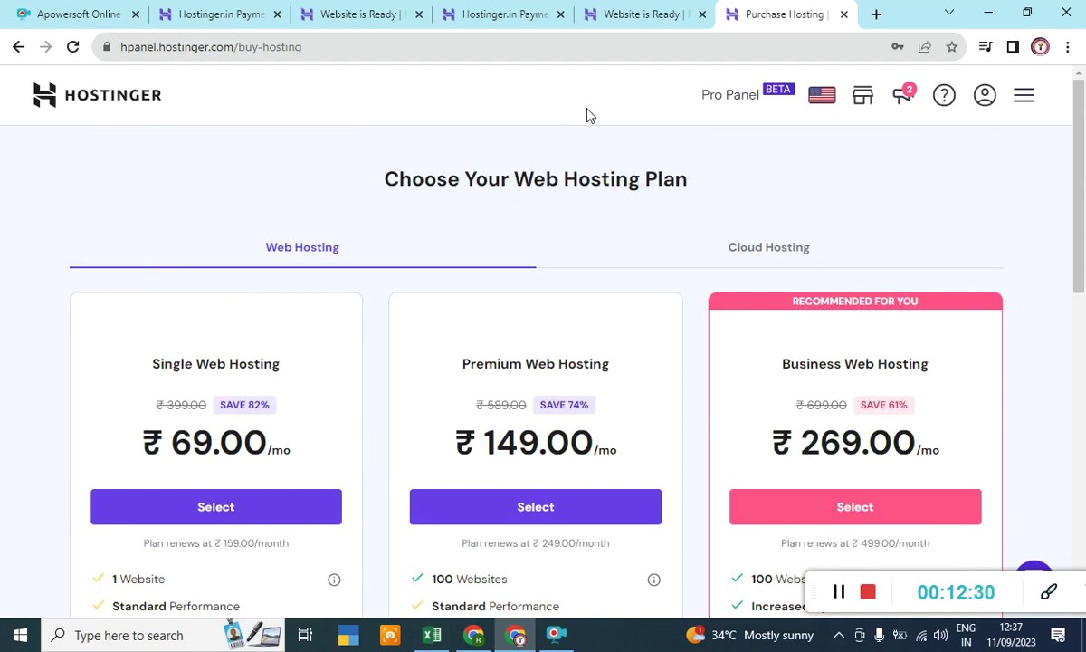
{"action": "left_click", "coordinate": [20, 47]}
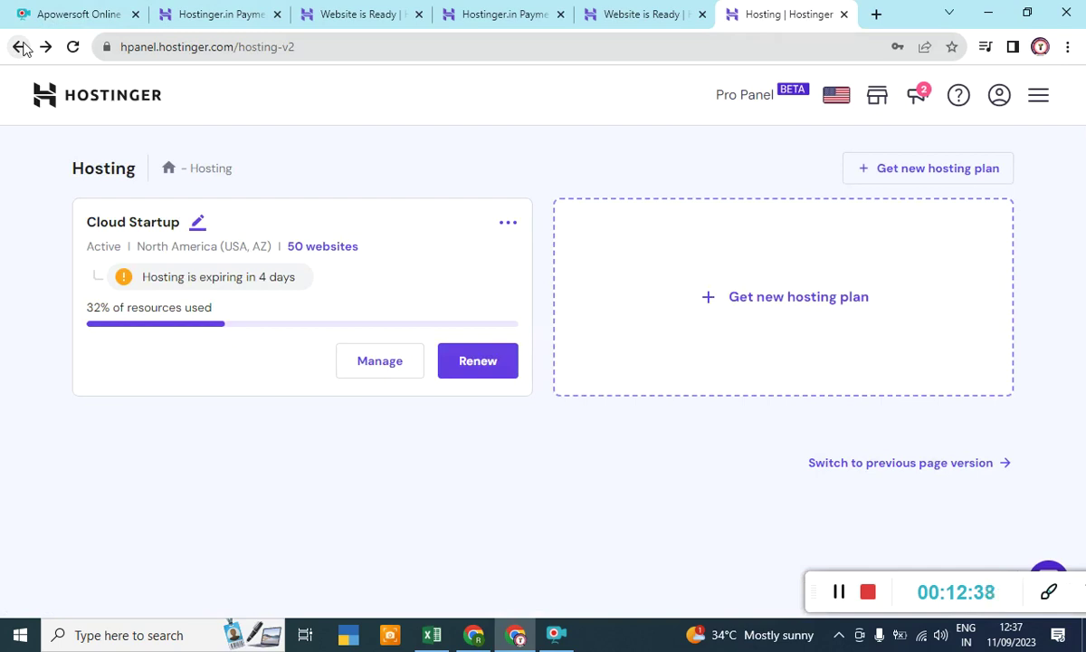
{"action": "mouse_move", "coordinate": [264, 303]}
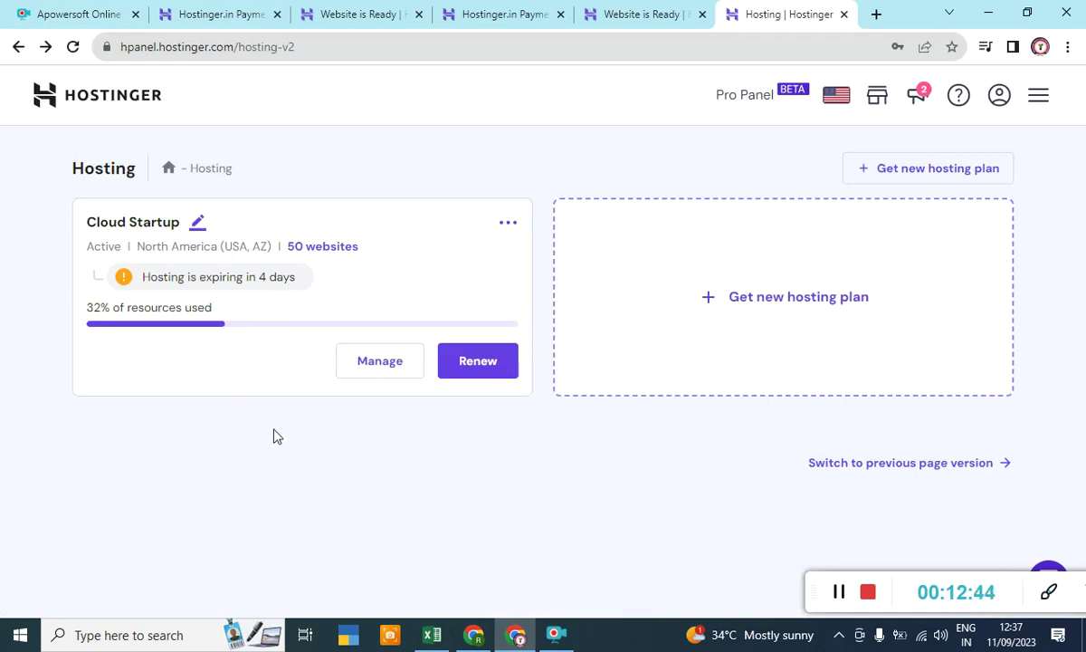
{"action": "left_click", "coordinate": [478, 364]}
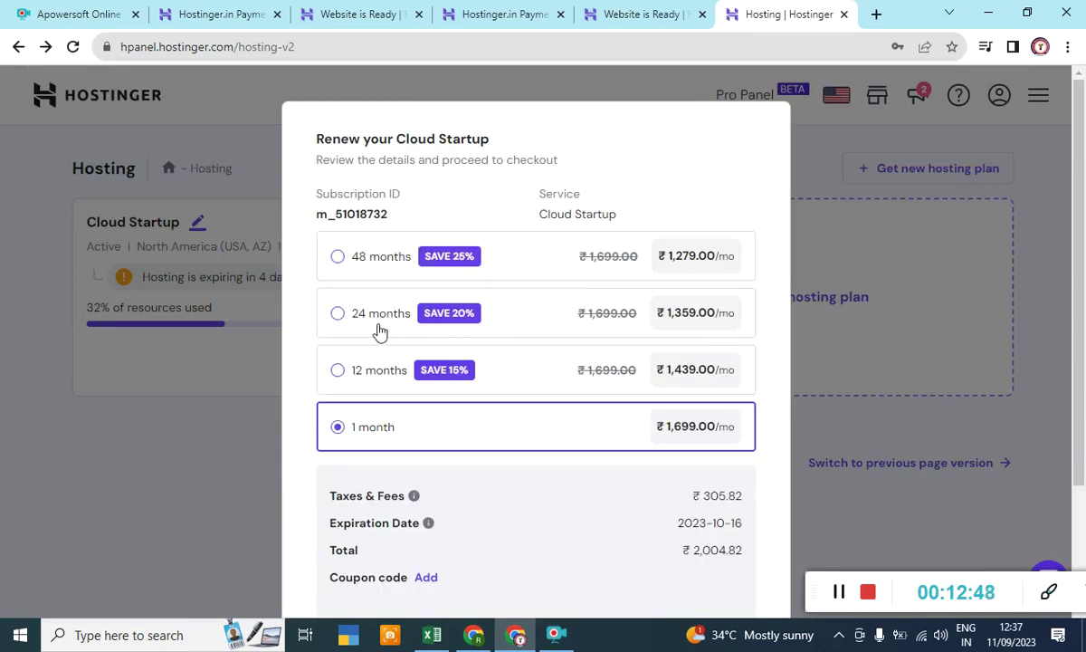
{"action": "left_click", "coordinate": [340, 246]}
{"action": "scroll", "coordinate": [694, 583], "scroll_direction": "down", "scroll_amount": 2}
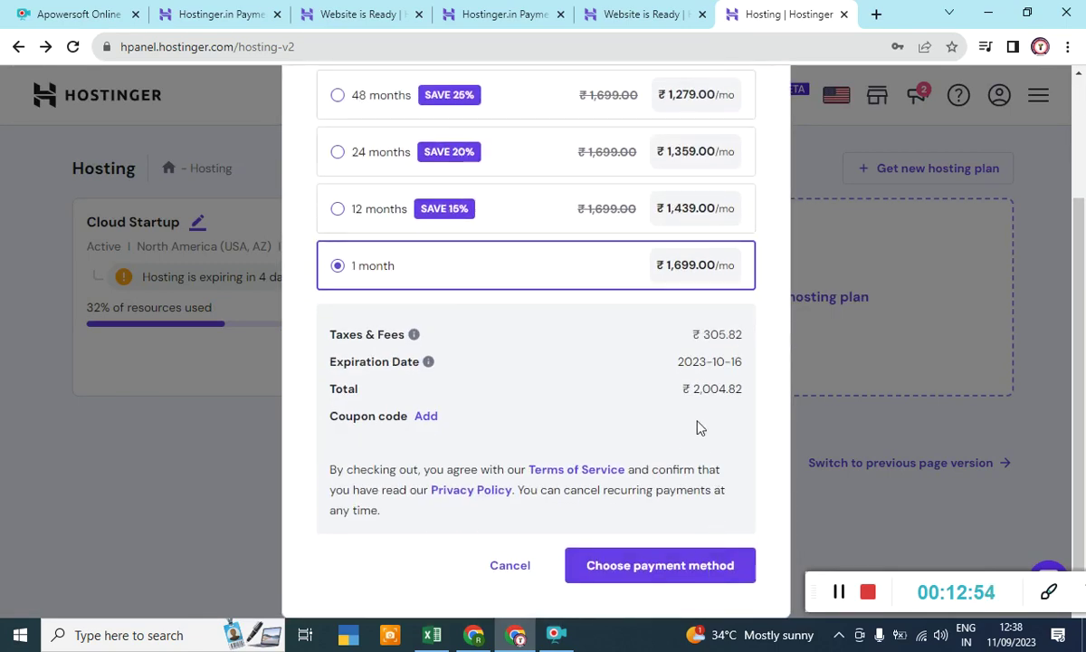
{"action": "scroll", "coordinate": [633, 417], "scroll_direction": "up", "scroll_amount": 1}
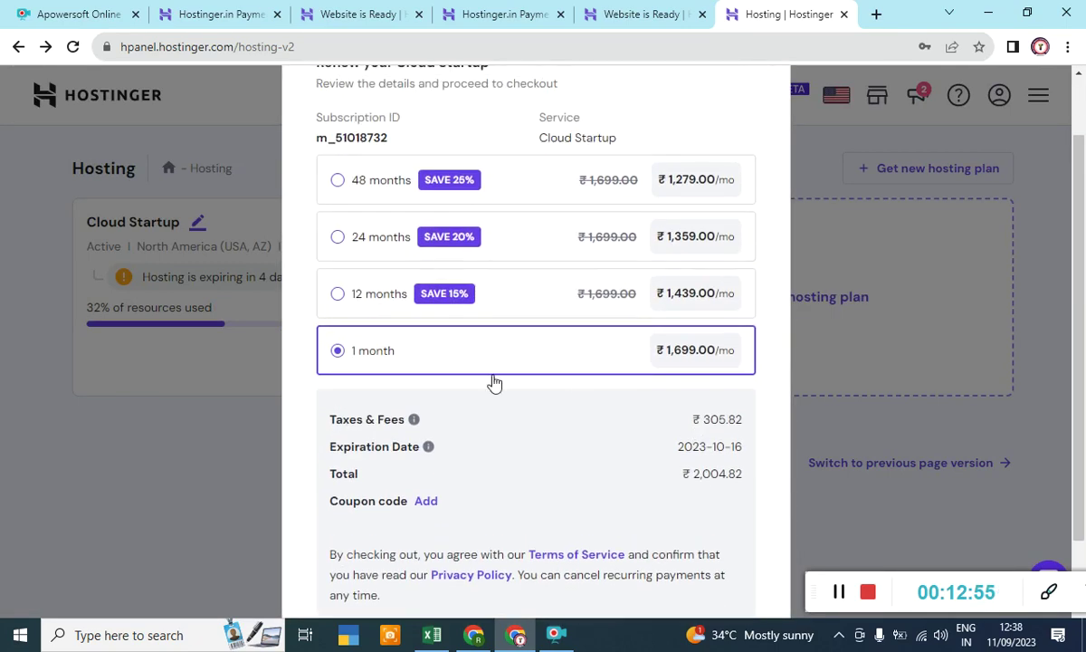
{"action": "left_click", "coordinate": [339, 181]}
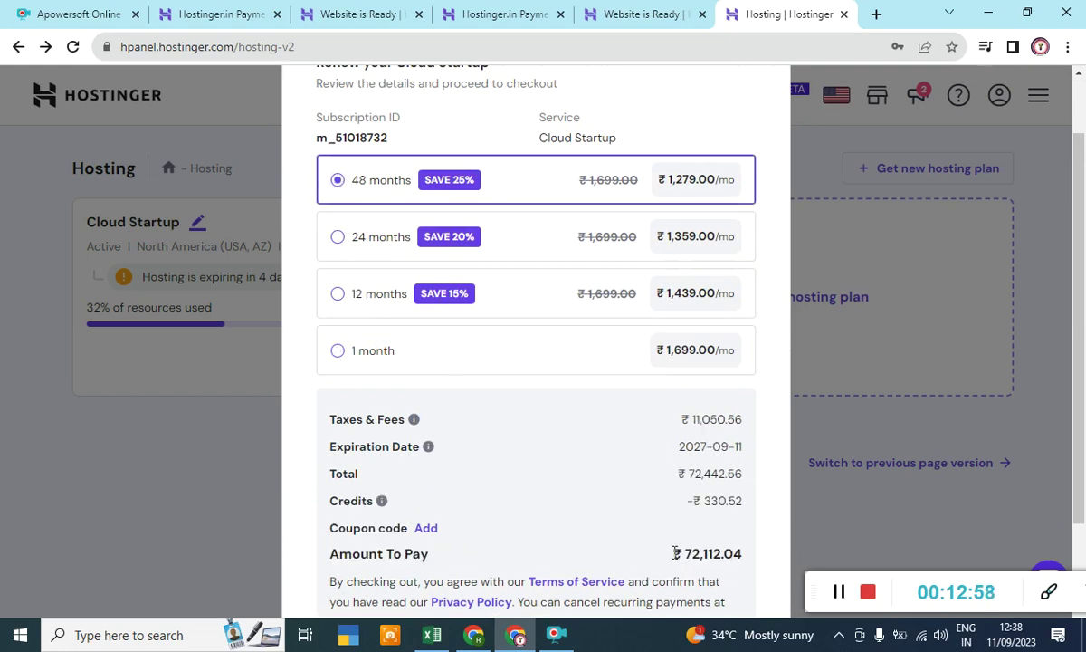
{"action": "left_click", "coordinate": [340, 296]}
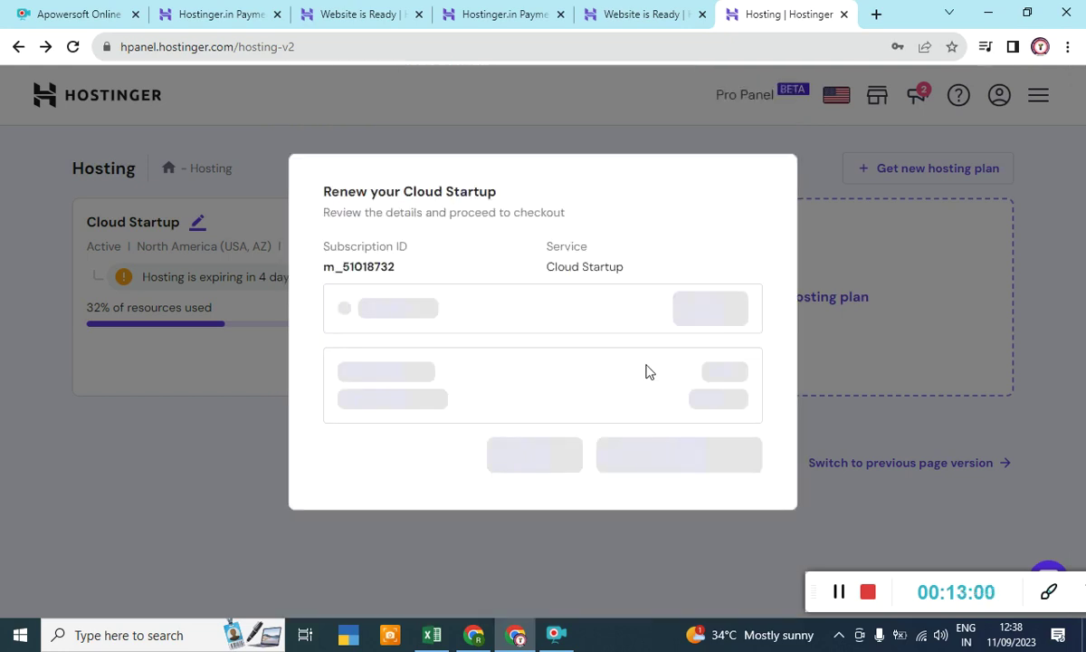
{"action": "scroll", "coordinate": [783, 388], "scroll_direction": "down", "scroll_amount": 2}
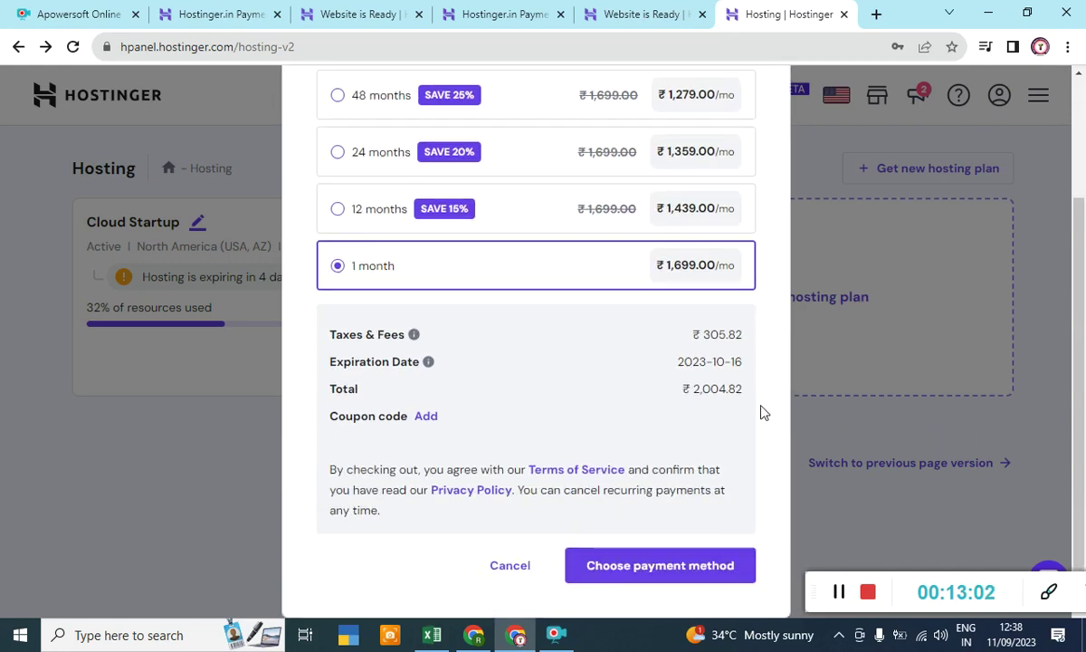
{"action": "left_click", "coordinate": [328, 210]}
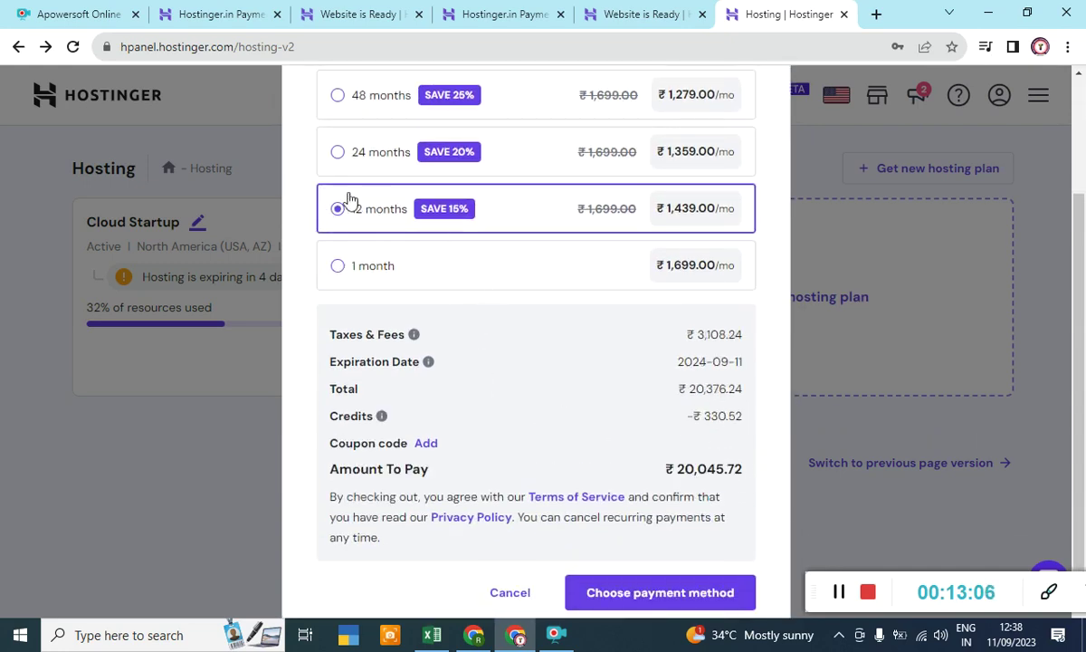
{"action": "left_click", "coordinate": [337, 154]}
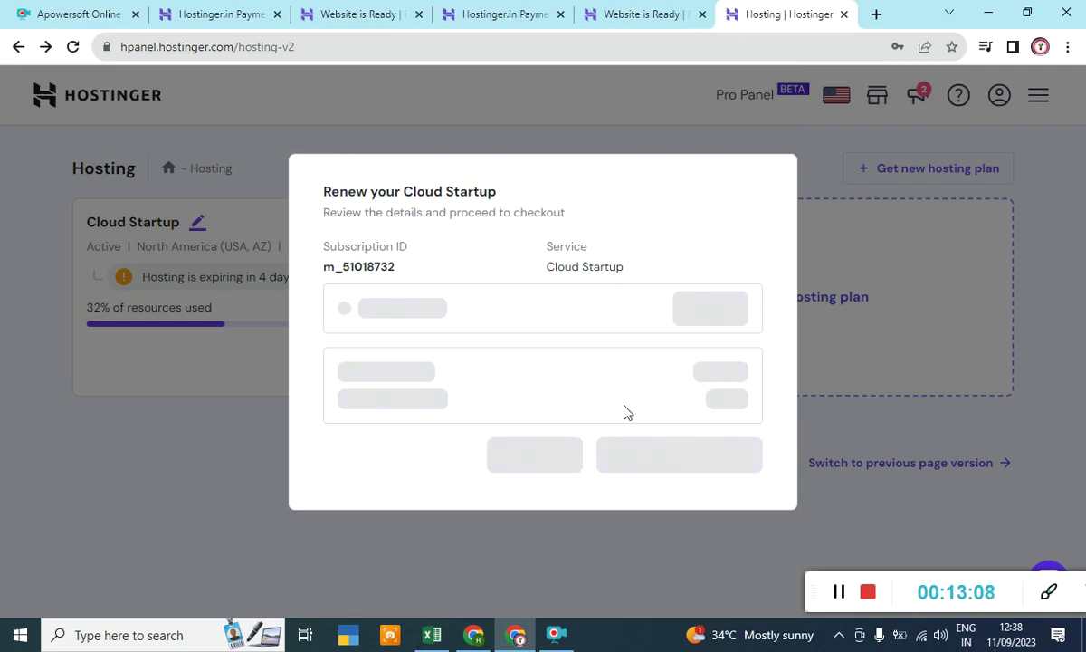
{"action": "scroll", "coordinate": [624, 421], "scroll_direction": "down", "scroll_amount": 2}
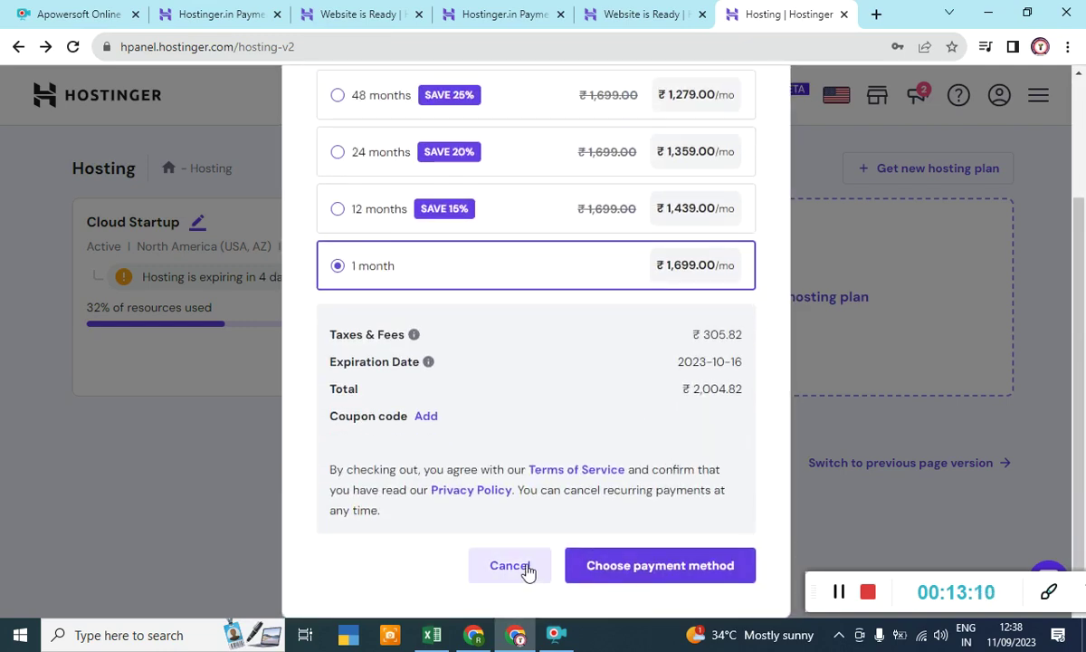
{"action": "left_click", "coordinate": [517, 568]}
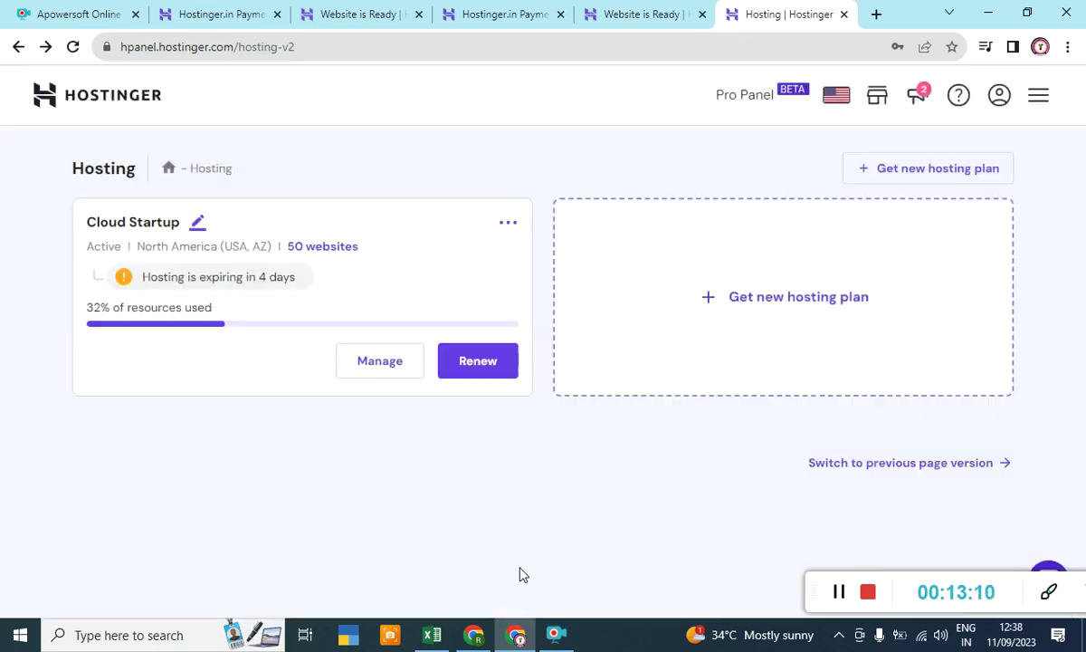
- Check the Cloud Startup plan's resource usage, then return to hosting and open the Websites list
{"action": "left_click", "coordinate": [396, 369]}
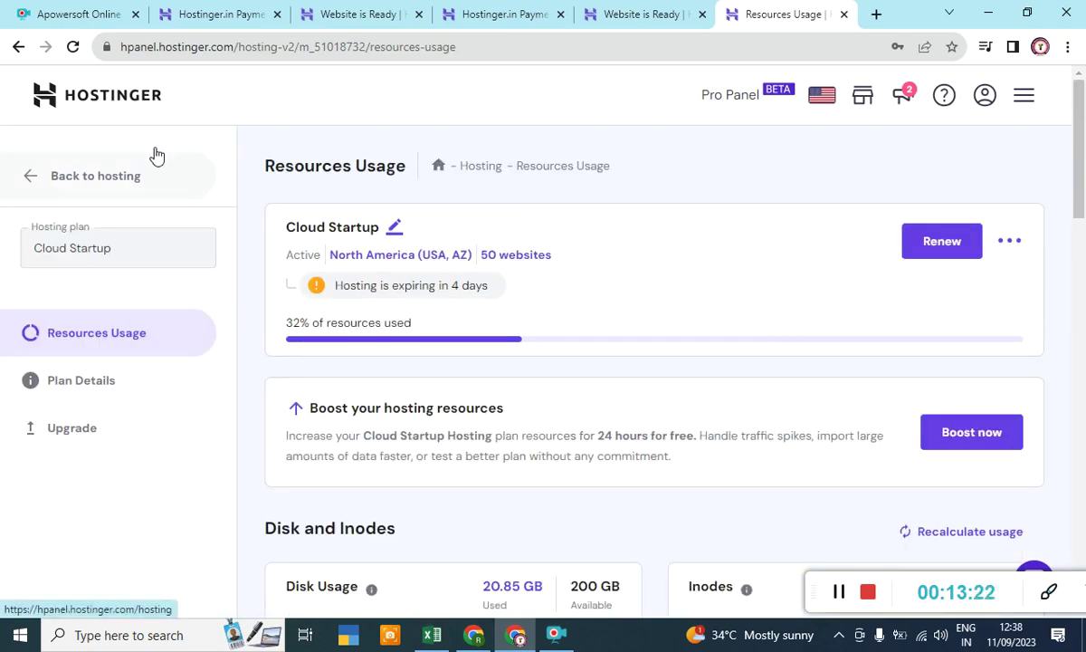
{"action": "left_click", "coordinate": [23, 175]}
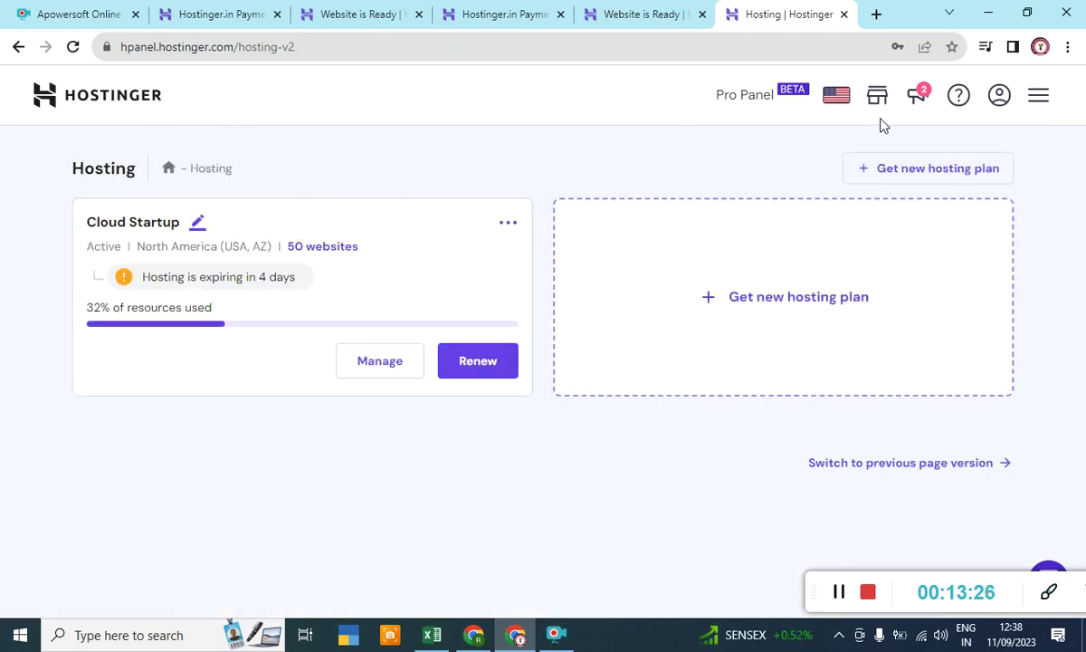
{"action": "left_click", "coordinate": [1047, 102]}
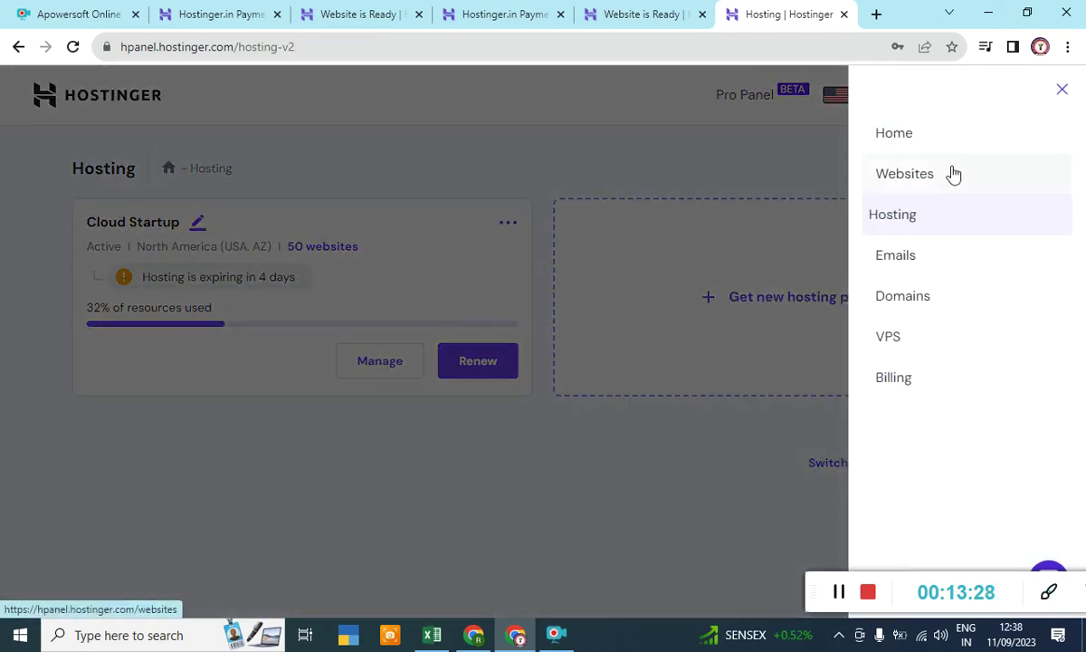
{"action": "left_click", "coordinate": [953, 174]}
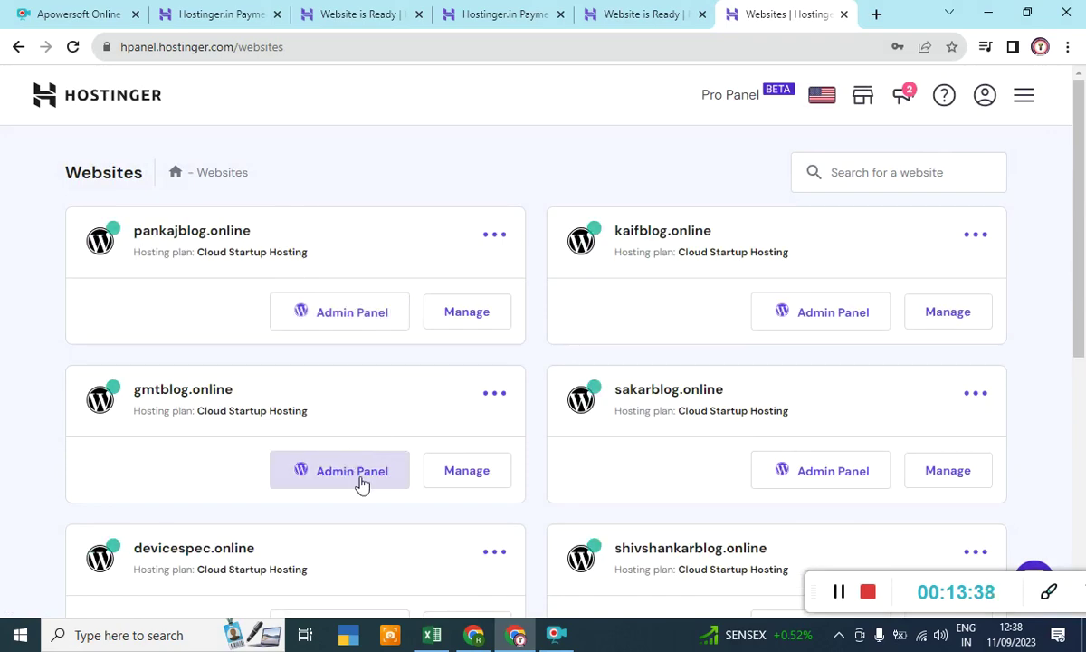
- Try the pankajblog.online and sakarblog.online admin panels, then close the Redirecting tab
{"action": "left_click", "coordinate": [299, 307]}
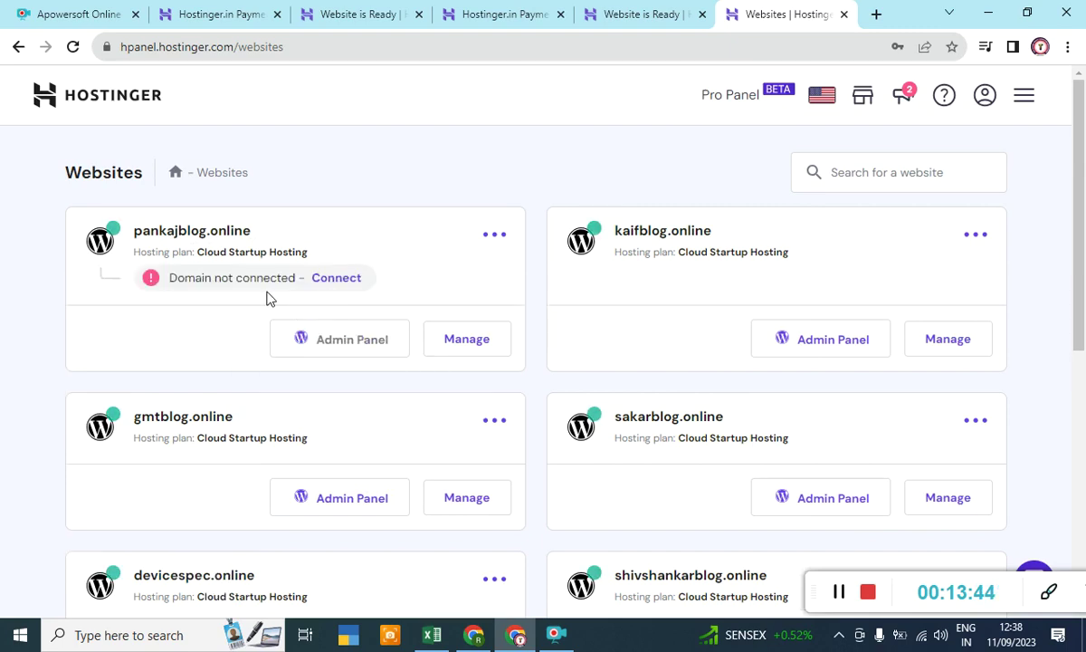
{"action": "scroll", "coordinate": [253, 430], "scroll_direction": "down", "scroll_amount": 4}
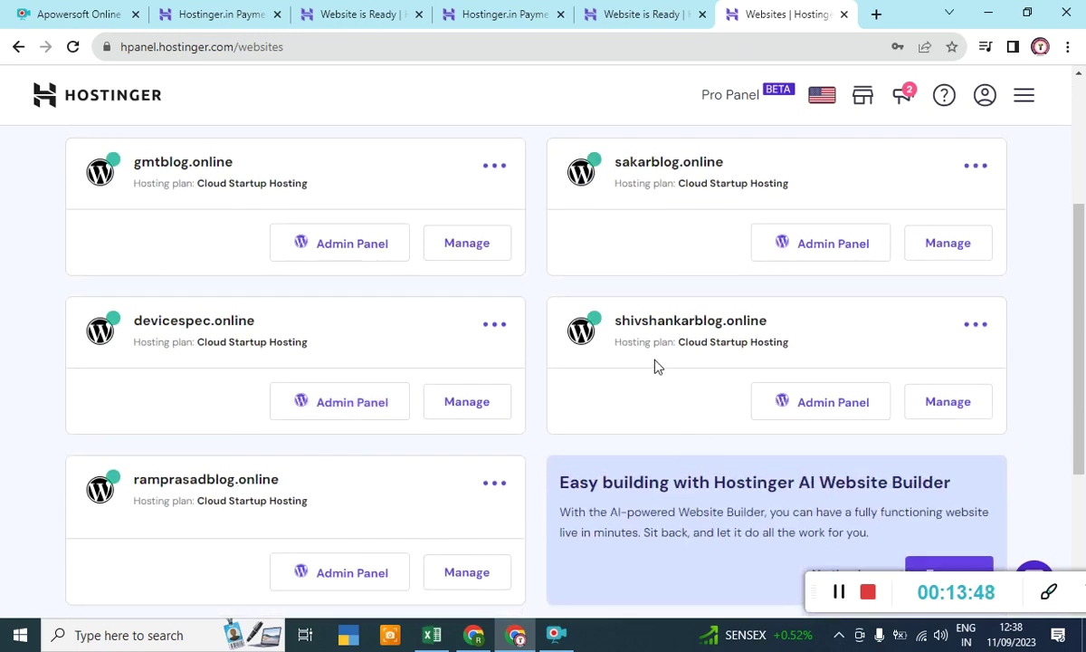
{"action": "left_click", "coordinate": [834, 249]}
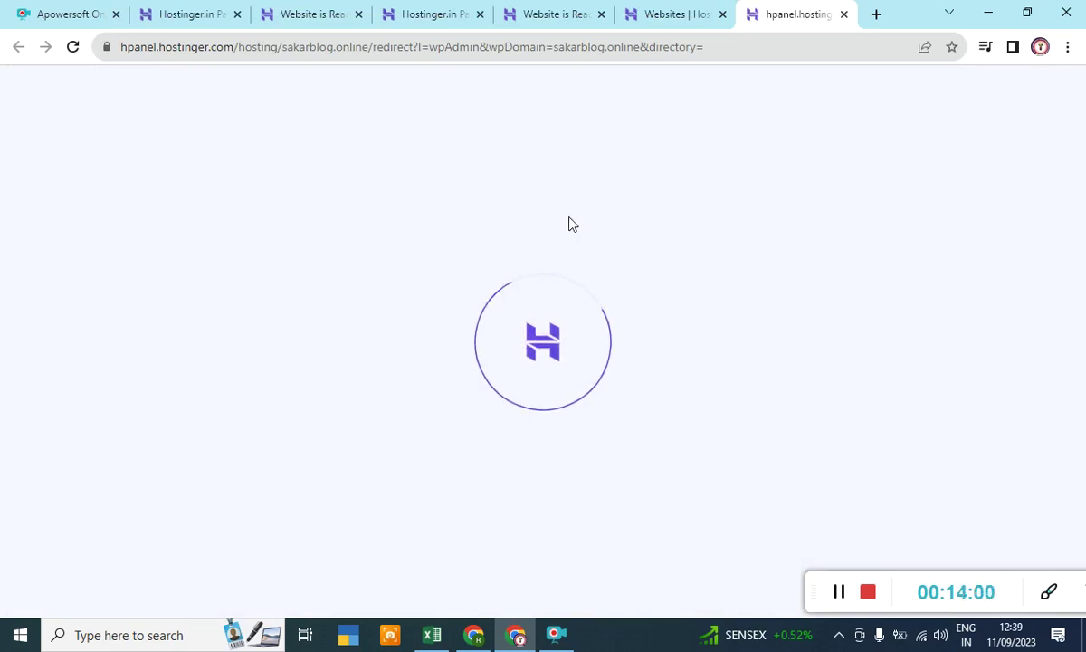
{"action": "left_click", "coordinate": [850, 24]}
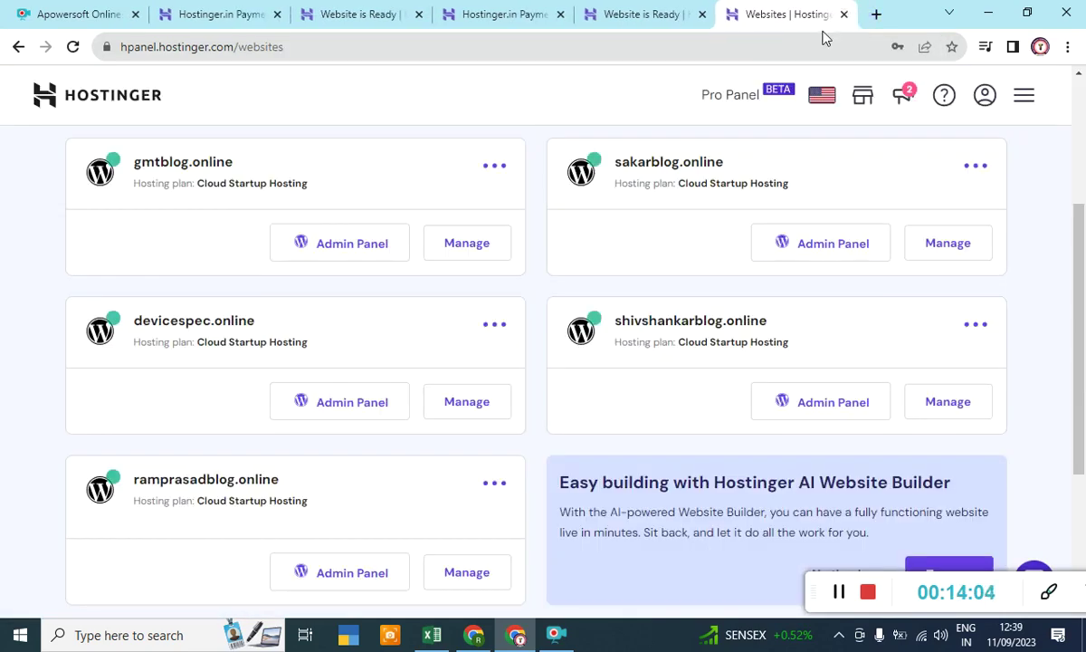
- Enter gmtblog.online/wp-admin in a new tab, then bring up the Windows Run prompt
{"action": "left_click", "coordinate": [875, 15]}
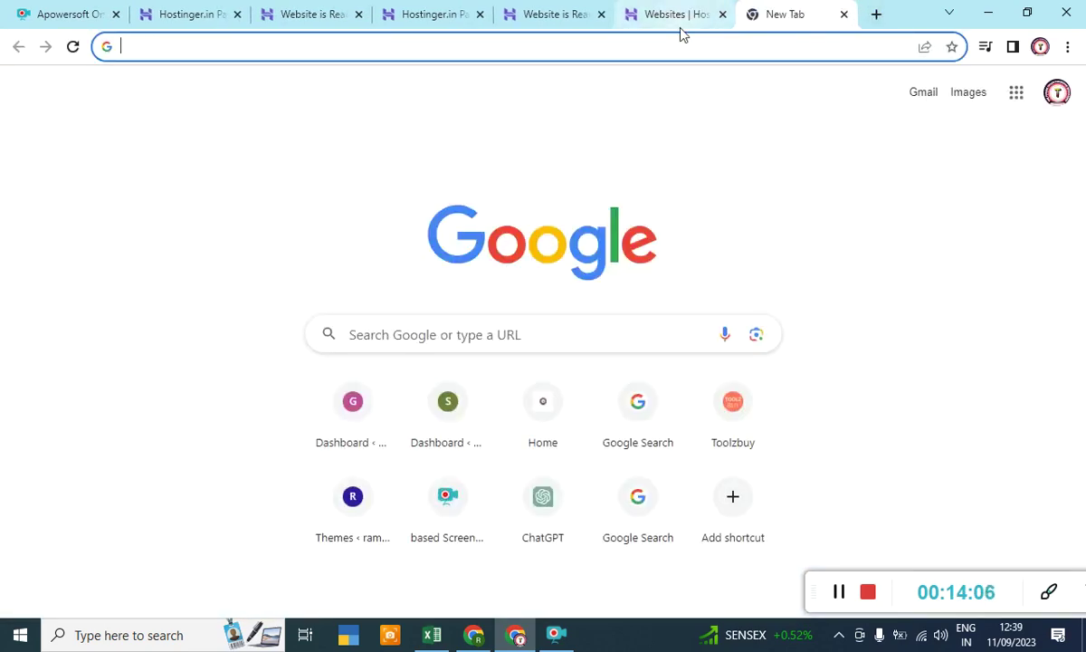
{"action": "type", "text": "g"}
{"action": "key", "text": "Escape"}
{"action": "type", "text": "gmt"}
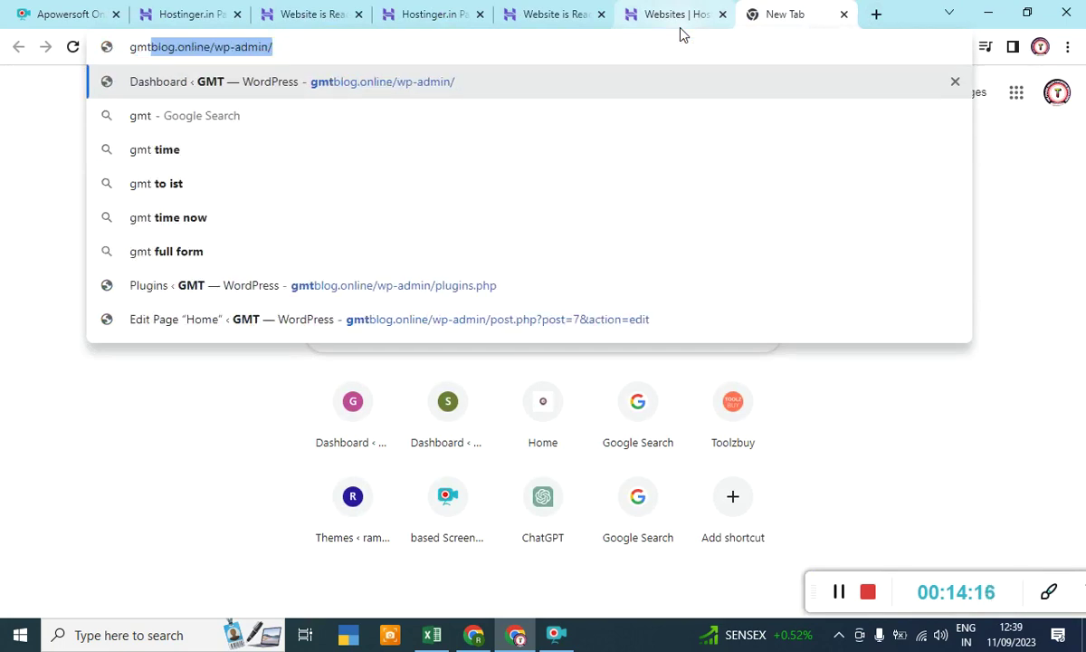
{"action": "key", "text": "super+r"}
- Launch Notepad and type the heading 'how to open website'
{"action": "type", "text": "notepad"}
{"action": "key", "text": "Return"}
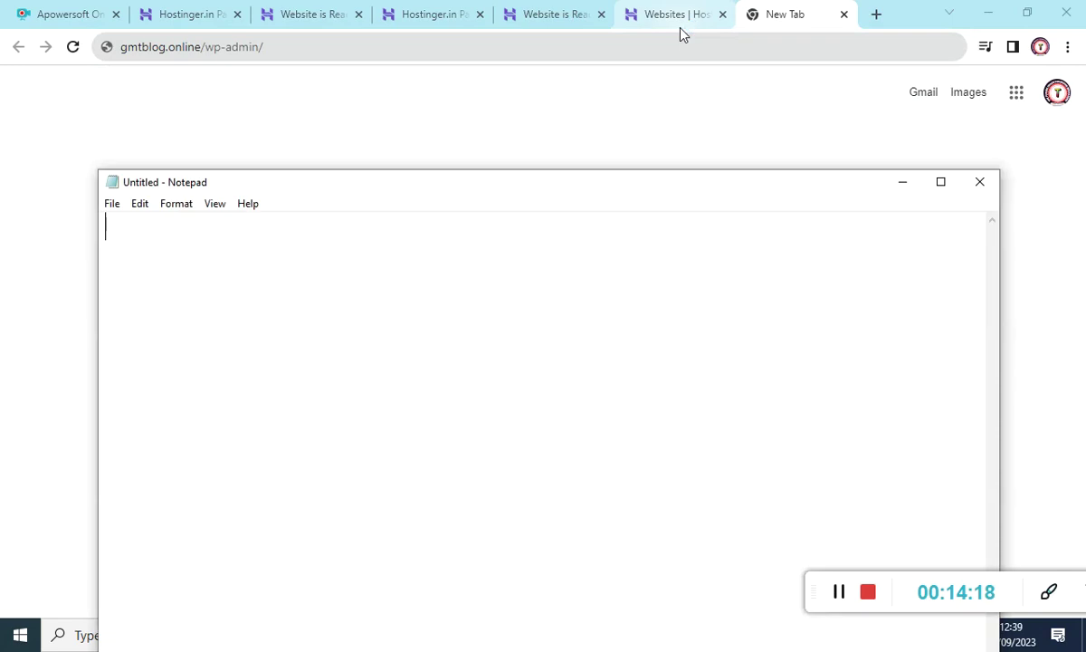
{"action": "type", "text": "how to open "}
{"action": "type", "text": "blo"}
{"action": "key", "text": "BackSpace"}
{"action": "key", "text": "BackSpace"}
{"action": "key", "text": "BackSpace"}
{"action": "type", "text": "webite"}
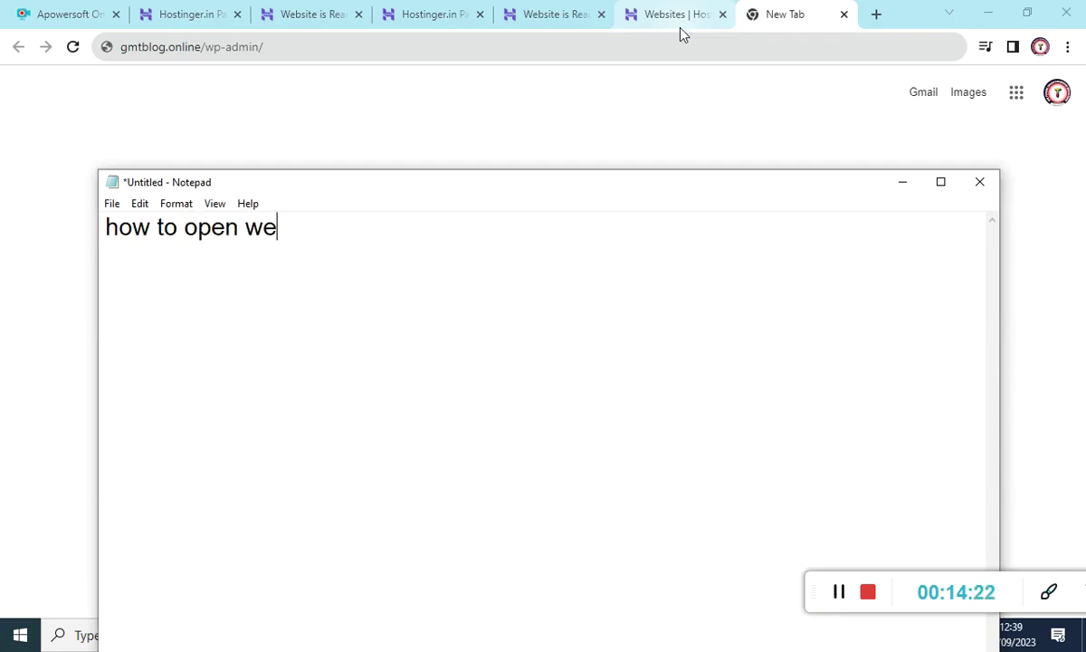
{"action": "key", "text": "BackSpace"}
{"action": "key", "text": "BackSpace"}
{"action": "type", "text": "site"}
{"action": "key", "text": "Return"}
{"action": "type", "text": "www"}
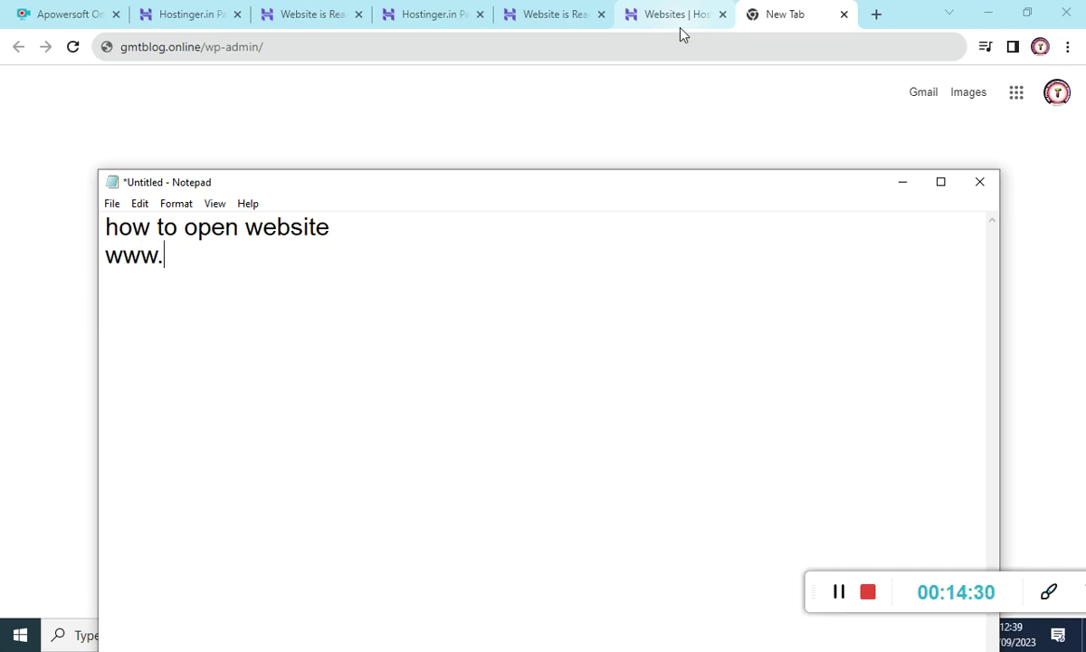
{"action": "type", "text": ".b"}
{"action": "key", "text": "BackSpace"}
{"action": "type", "text": "pankajblog"}
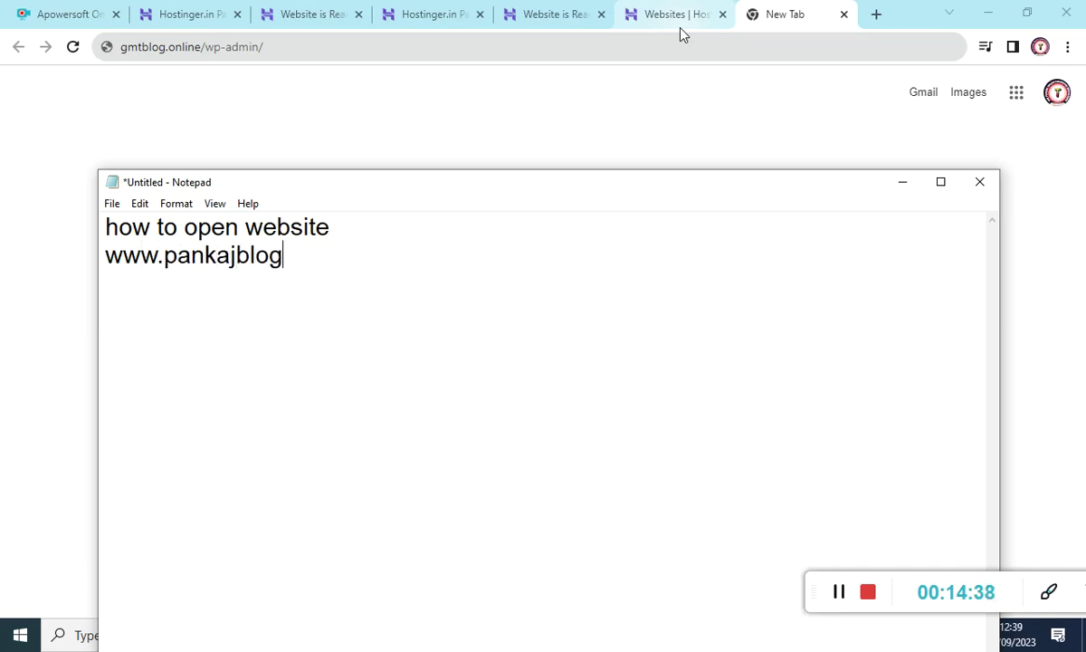
{"action": "type", "text": ".online"}
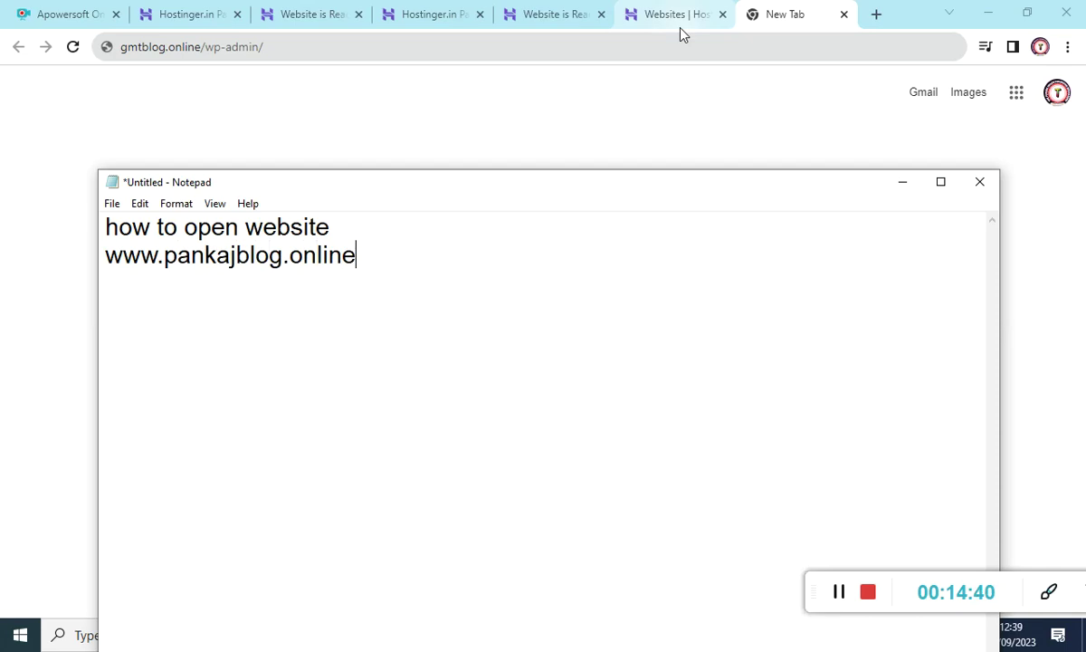
{"action": "type", "text": "/wp-admi"}
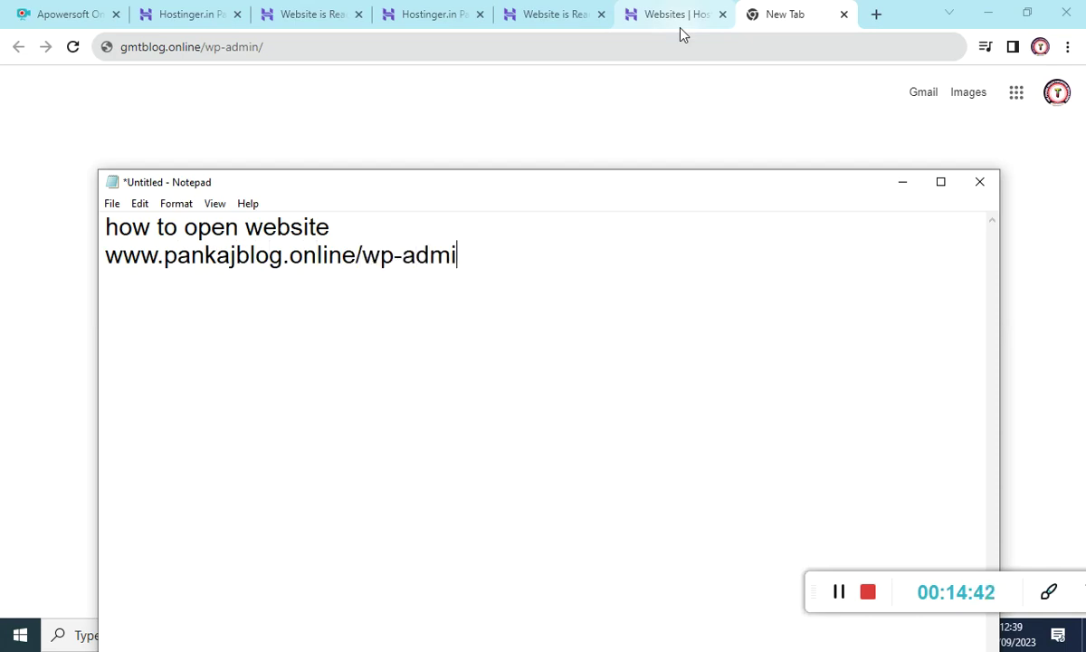
{"action": "type", "text": "n raushan"}
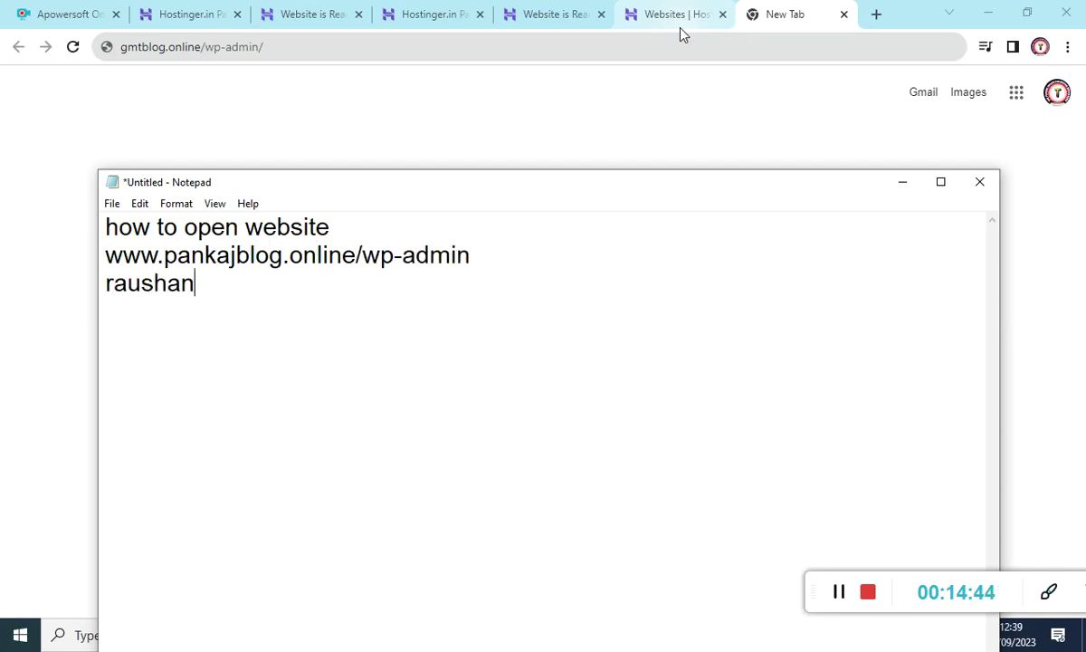
{"action": "type", "text": "kmr75 "}
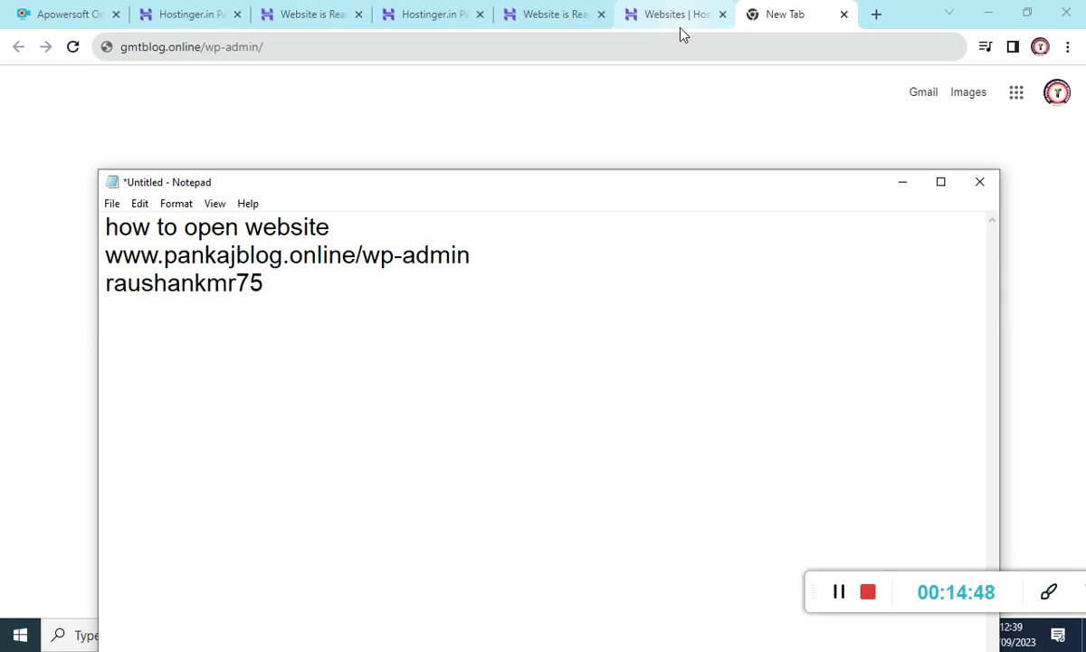
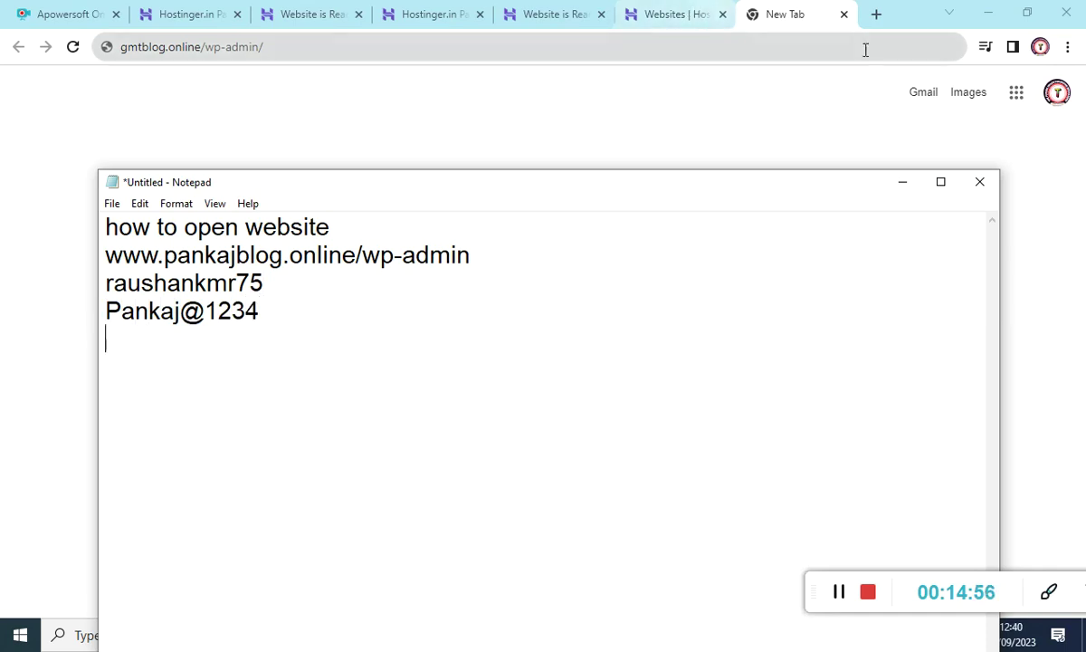
{"action": "left_click", "coordinate": [654, 121]}
- Switch to the Hostinger Websites tab and scroll through the hosted site cards
{"action": "left_click", "coordinate": [634, 13]}
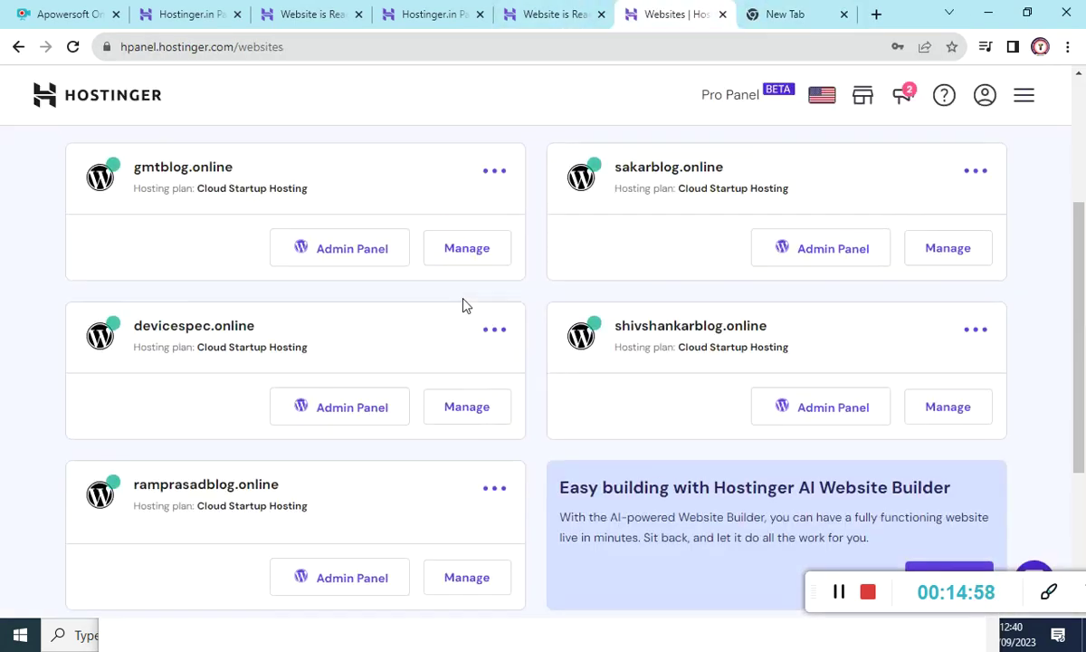
{"action": "scroll", "coordinate": [540, 375], "scroll_direction": "down", "scroll_amount": 2}
{"action": "scroll", "coordinate": [540, 376], "scroll_direction": "down", "scroll_amount": 2}
{"action": "scroll", "coordinate": [540, 375], "scroll_direction": "up", "scroll_amount": 3}
{"action": "scroll", "coordinate": [540, 376], "scroll_direction": "down", "scroll_amount": 1}
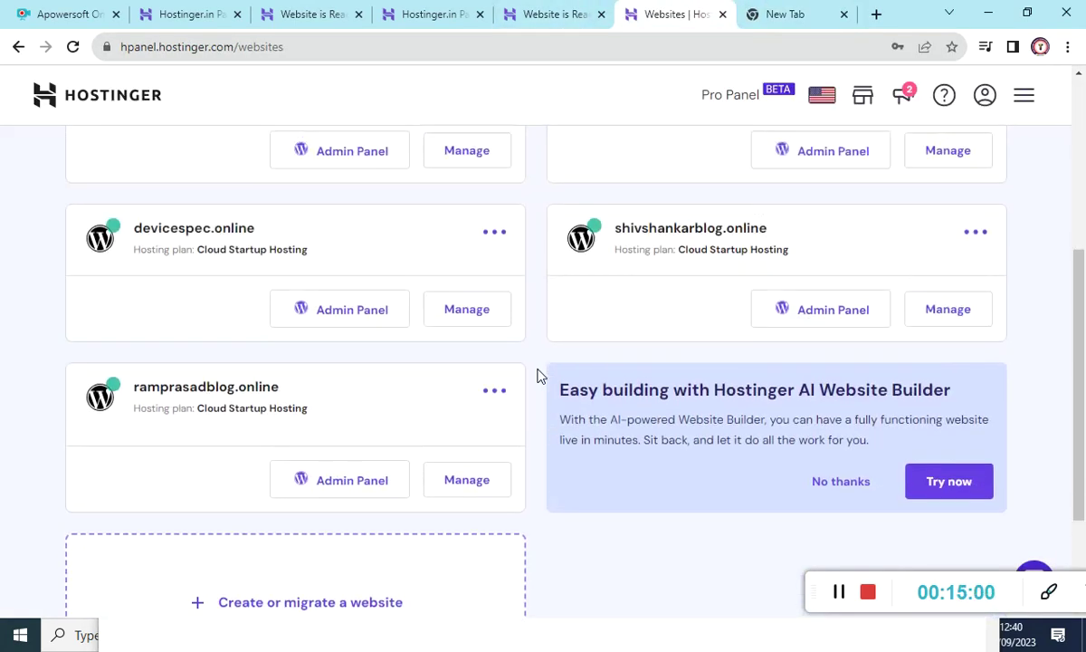
{"action": "scroll", "coordinate": [269, 441], "scroll_direction": "up", "scroll_amount": 4}
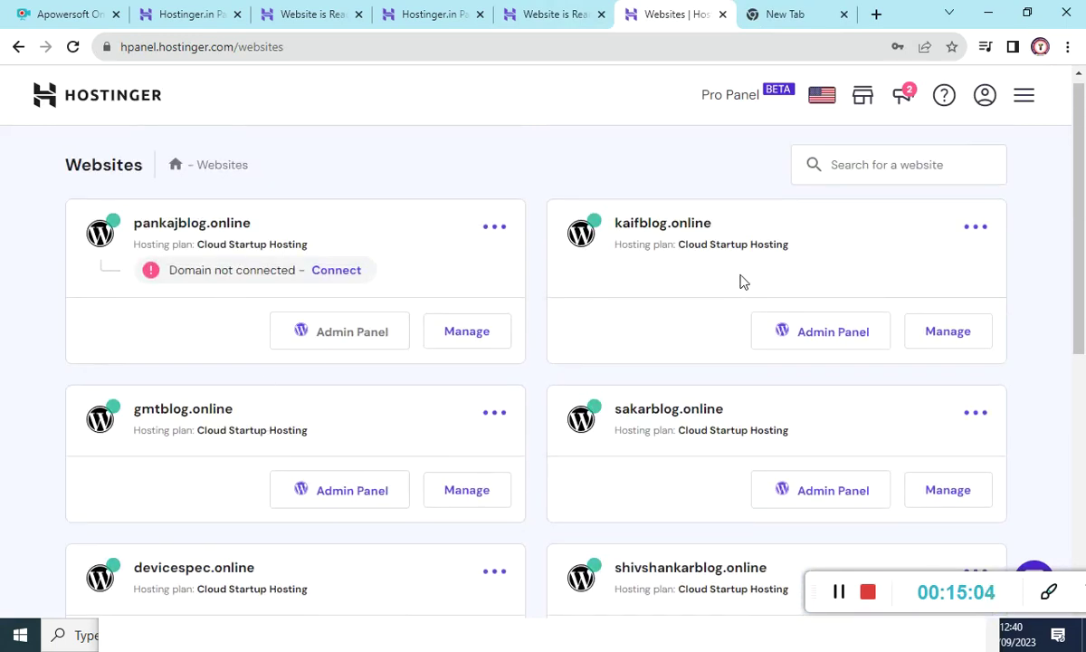
{"action": "scroll", "coordinate": [738, 288], "scroll_direction": "down", "scroll_amount": 2}
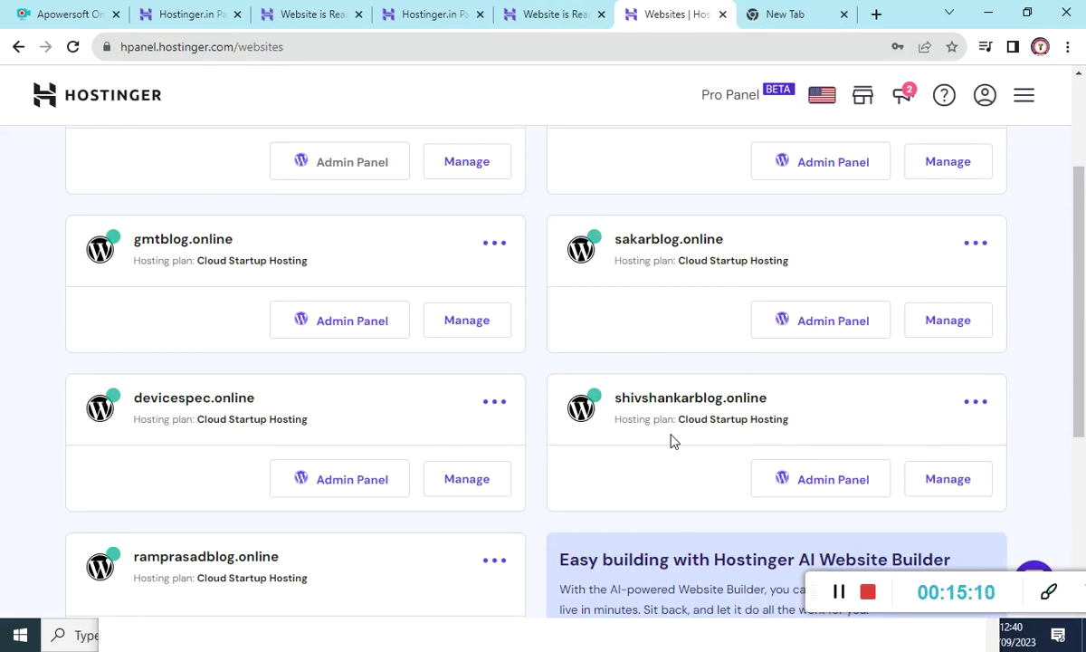
{"action": "scroll", "coordinate": [497, 475], "scroll_direction": "up", "scroll_amount": 2}
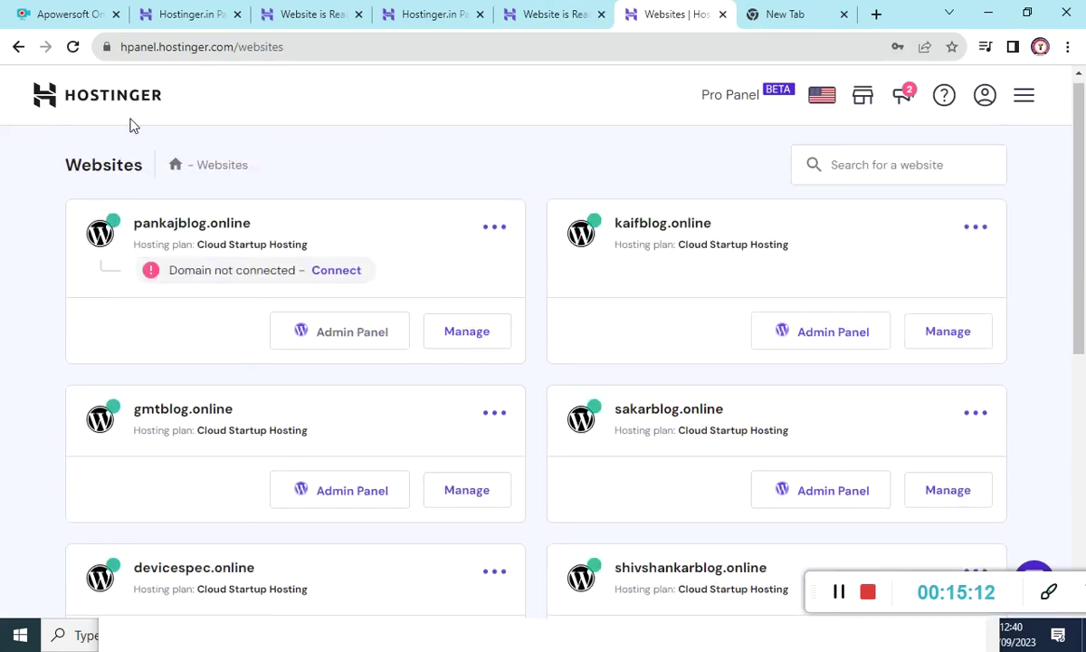
{"action": "left_click", "coordinate": [875, 16]}
{"action": "type", "text": "www"}
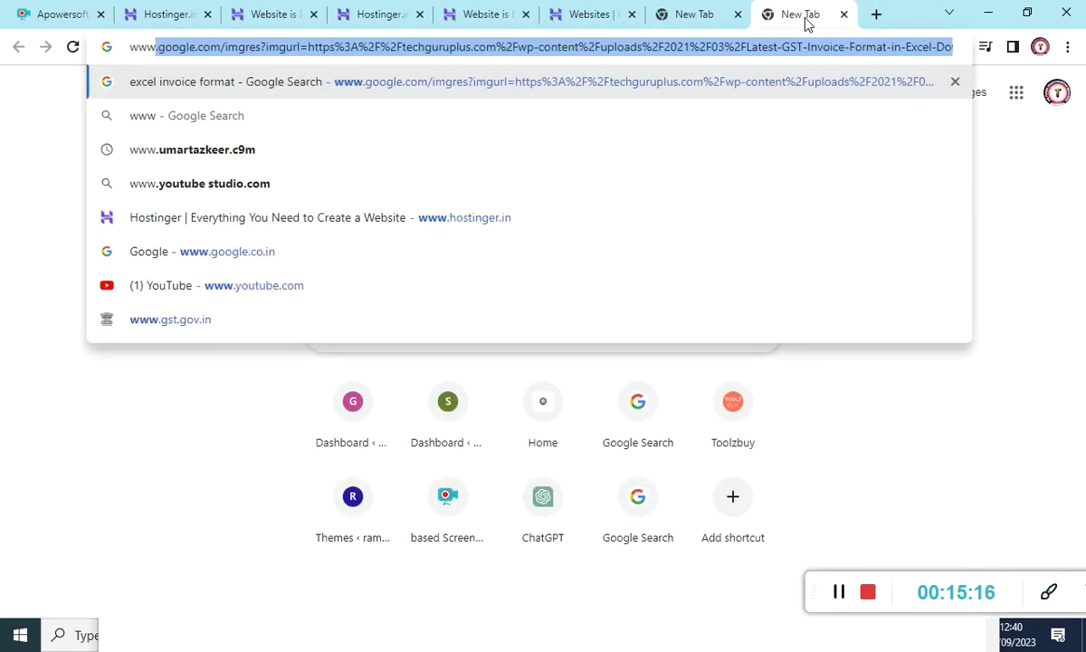
{"action": "type", "text": "."}
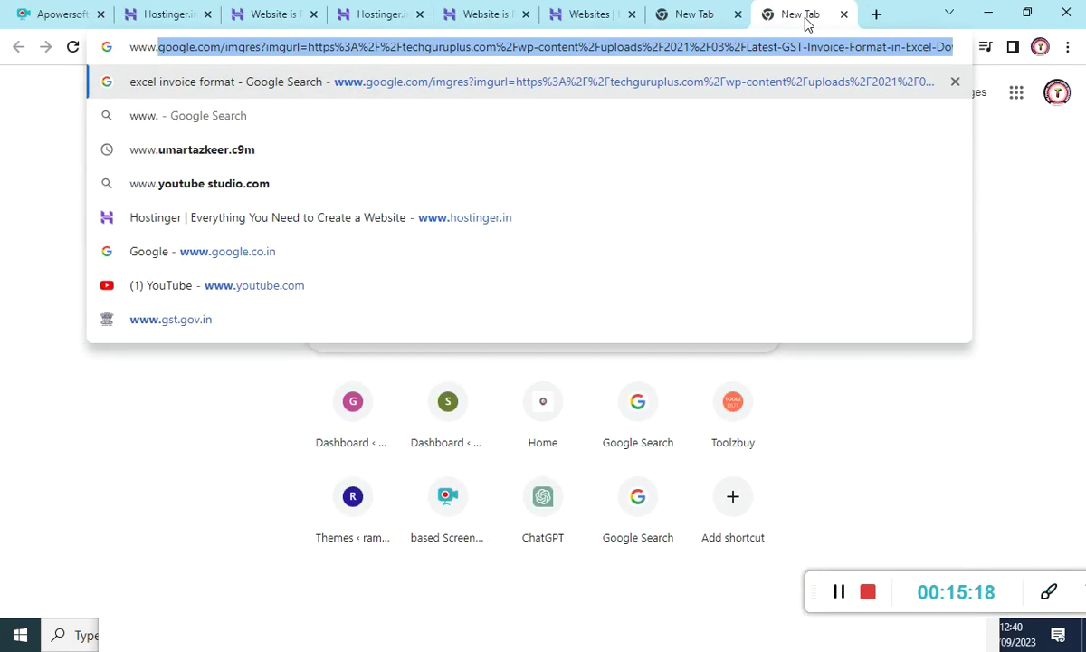
{"action": "type", "text": "shi"}
{"action": "key", "text": "Right"}
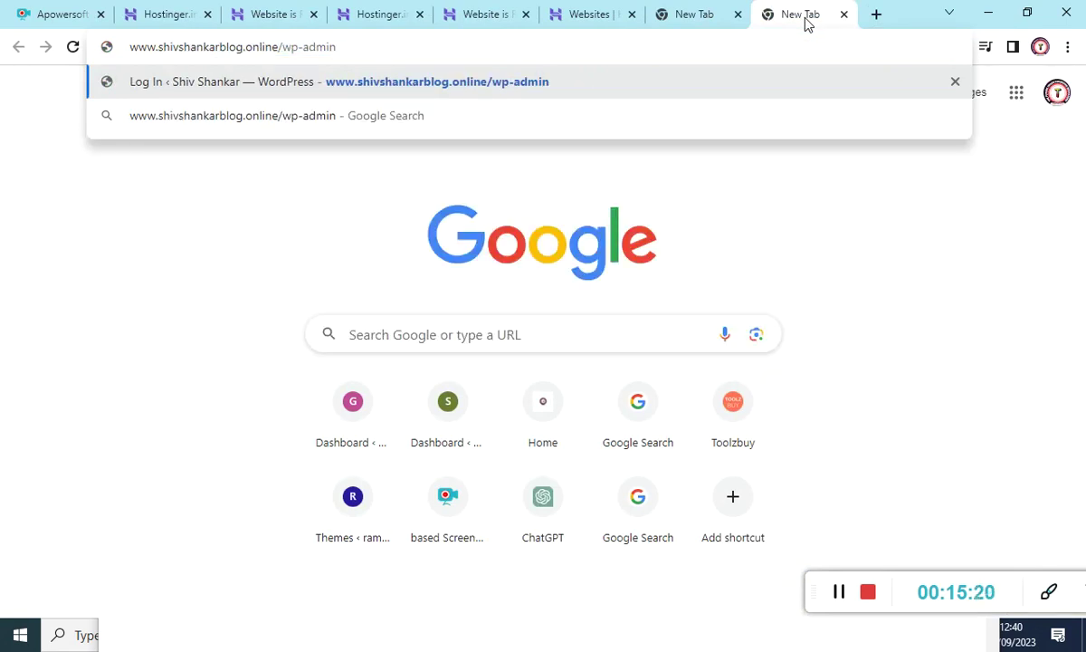
{"action": "key", "text": "Return"}
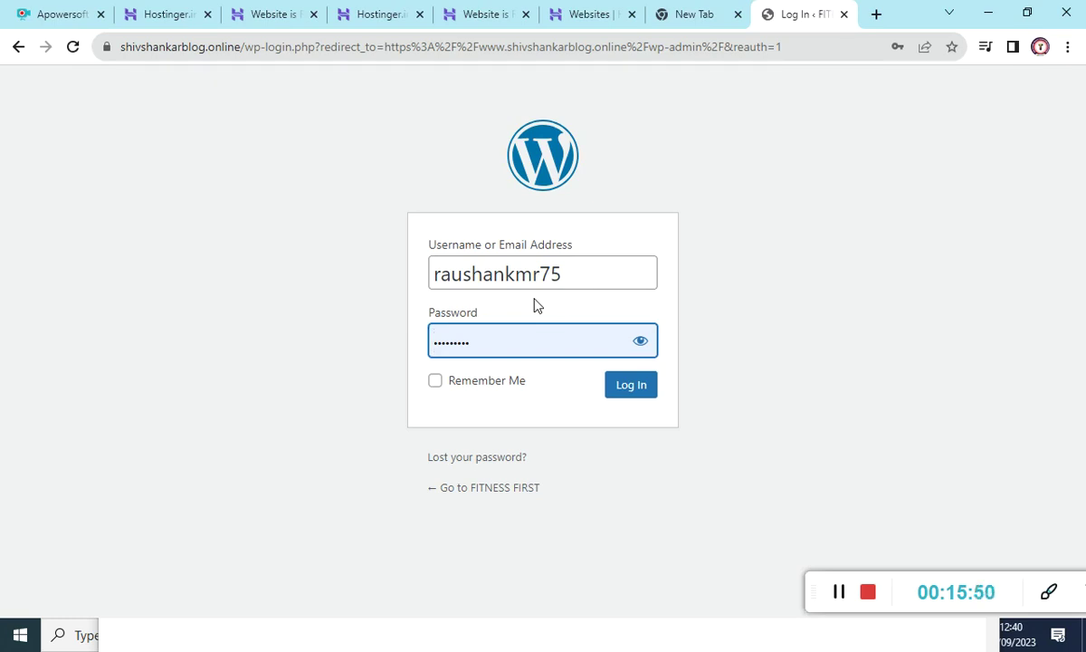
{"action": "left_click", "coordinate": [621, 387]}
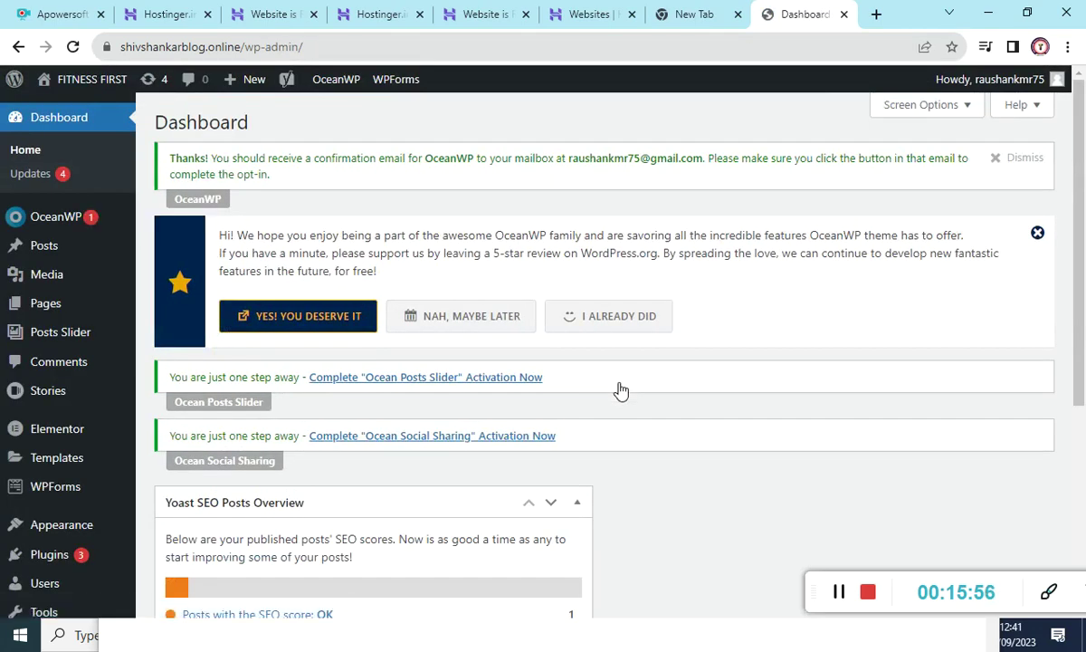
- Visit the live FITNESS FIRST home page from the admin bar and scroll through it
{"action": "mouse_move", "coordinate": [95, 83]}
{"action": "left_click", "coordinate": [87, 107]}
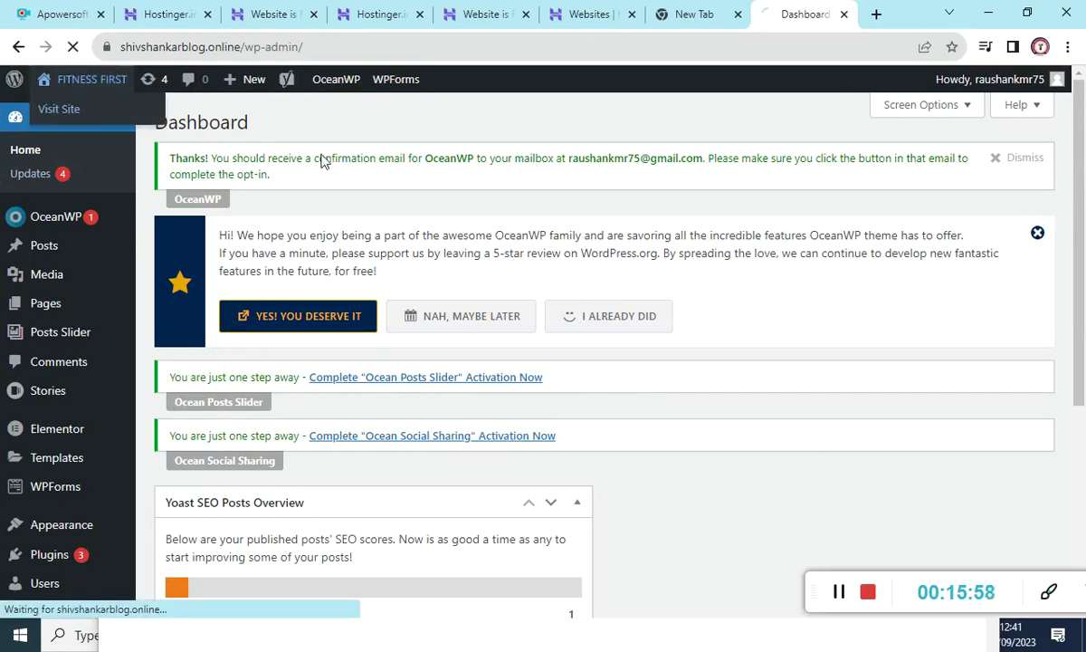
{"action": "scroll", "coordinate": [625, 329], "scroll_direction": "down", "scroll_amount": 15}
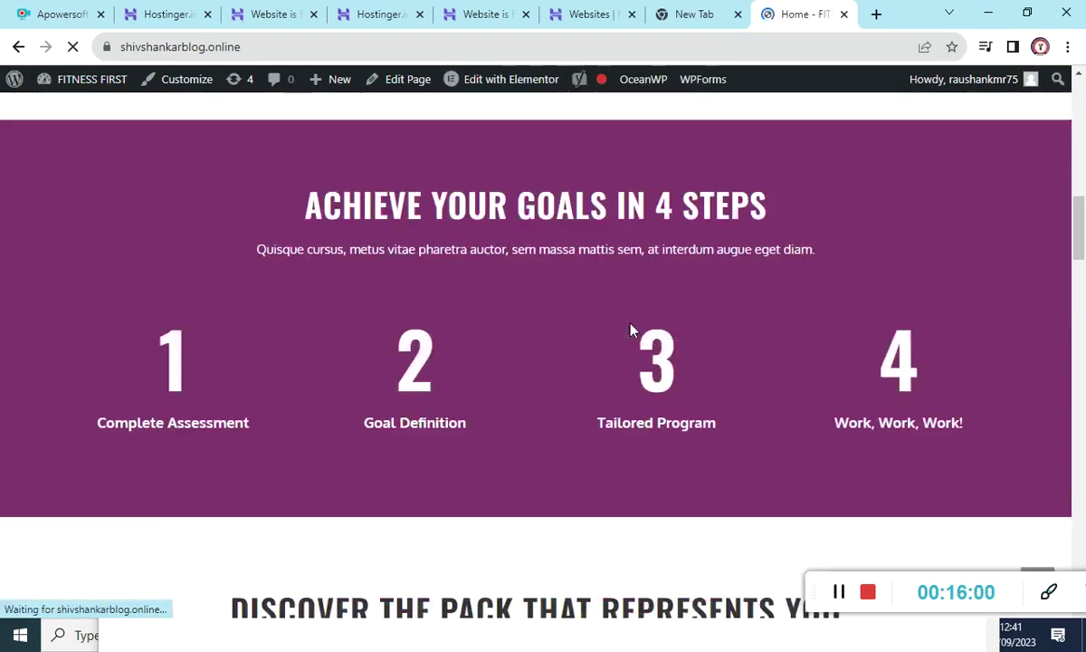
{"action": "scroll", "coordinate": [633, 343], "scroll_direction": "down", "scroll_amount": 10}
{"action": "scroll", "coordinate": [626, 342], "scroll_direction": "up", "scroll_amount": 11}
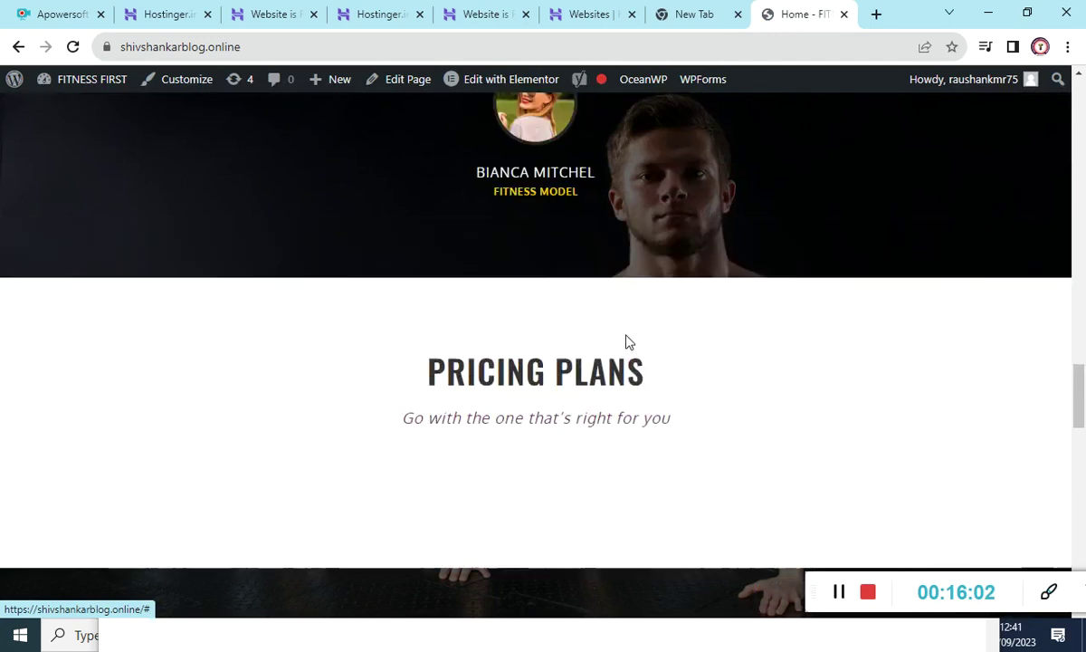
{"action": "scroll", "coordinate": [619, 338], "scroll_direction": "up", "scroll_amount": 15}
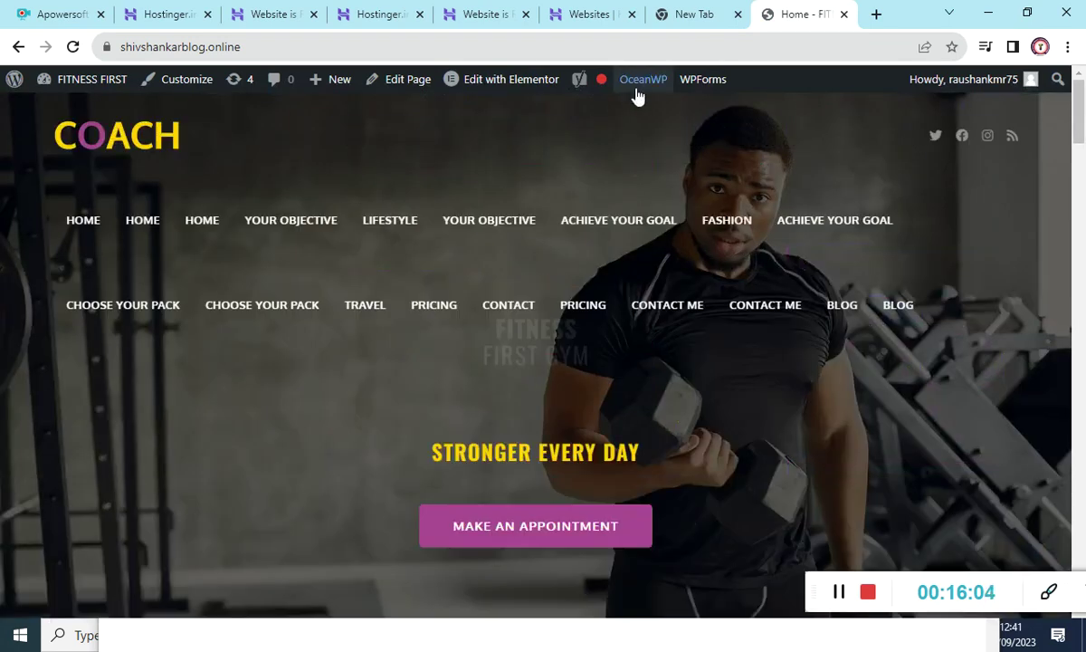
- Close the home page tab, minimize the YouTube window, and discard the unsaved Notepad notes
{"action": "left_click", "coordinate": [843, 15]}
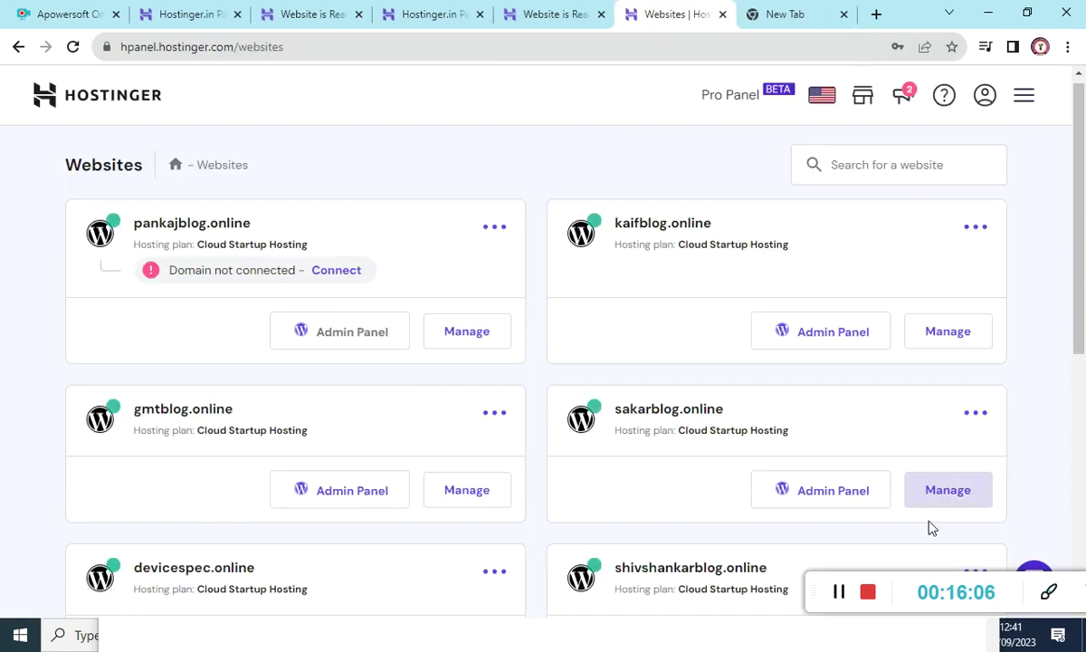
{"action": "key", "text": "alt+Tab"}
{"action": "key", "text": "alt+Tab"}
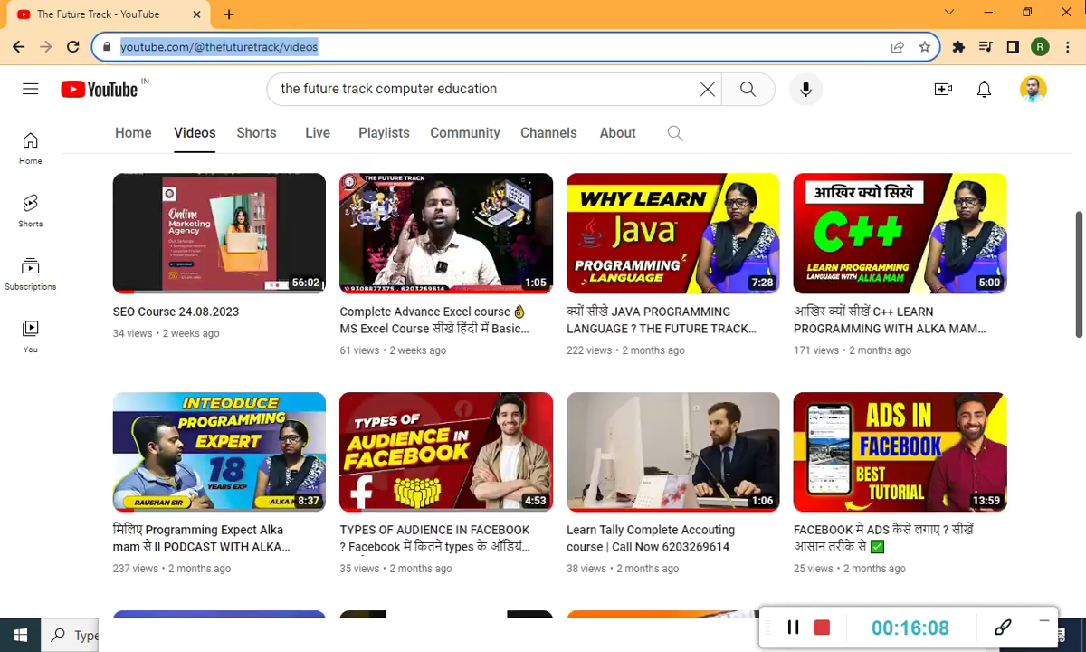
{"action": "left_click", "coordinate": [988, 13]}
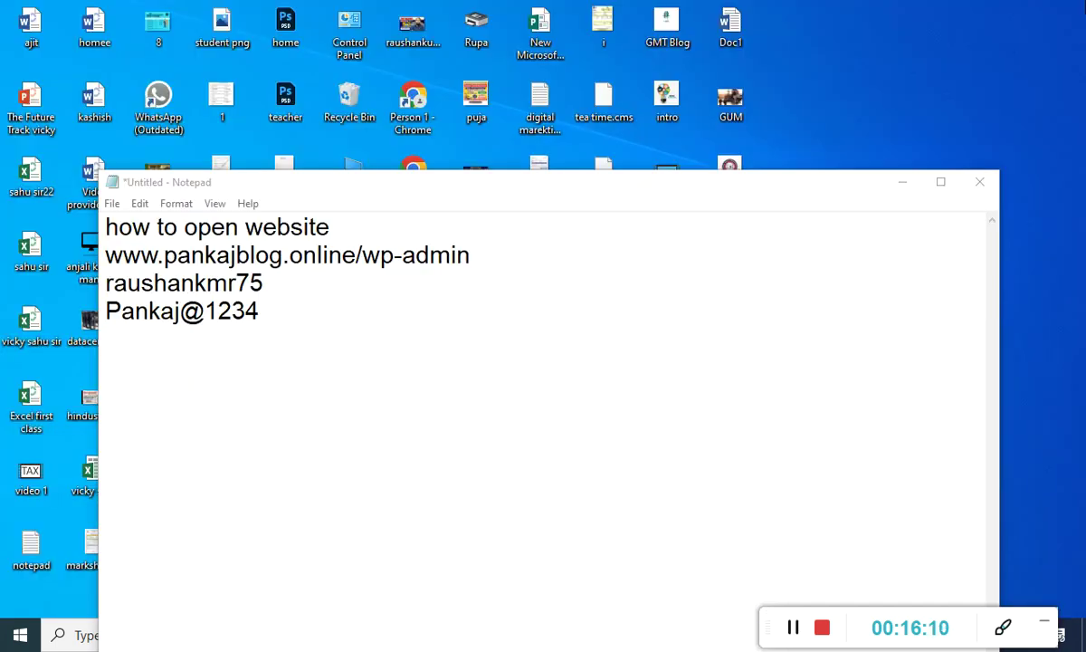
{"action": "left_click", "coordinate": [985, 187]}
{"action": "left_click", "coordinate": [570, 318]}
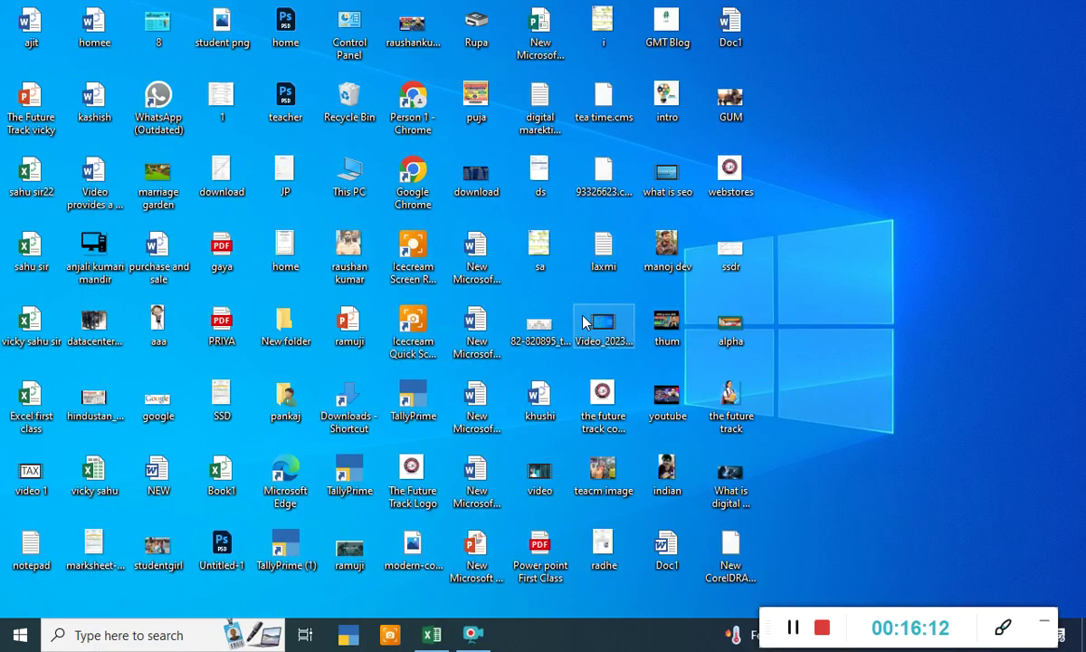
{"action": "left_click", "coordinate": [161, 634]}
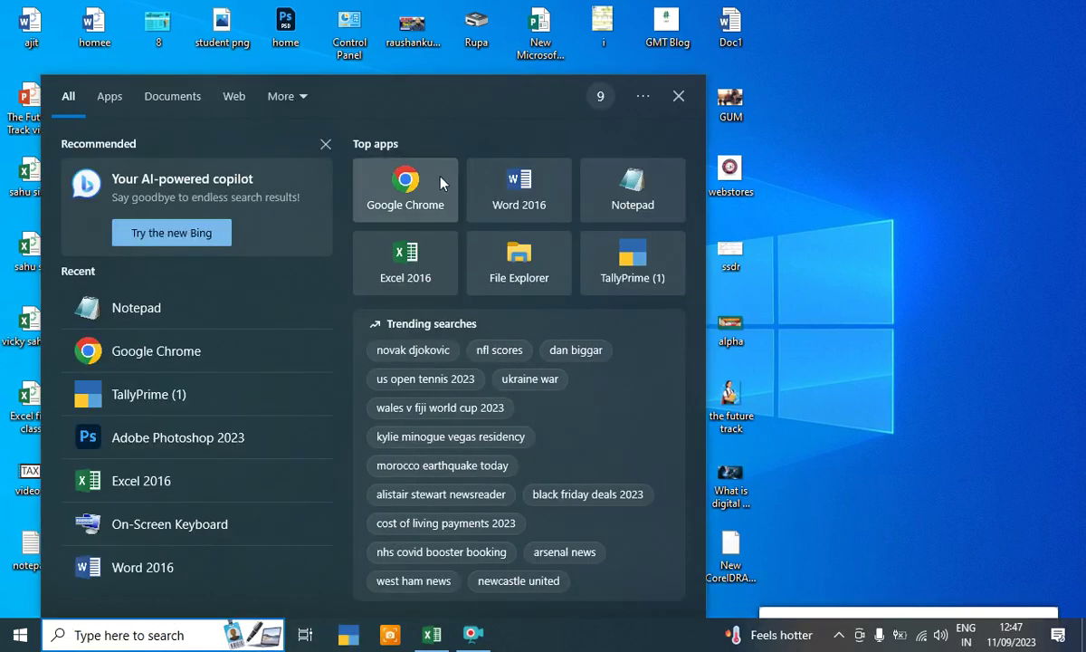
{"action": "left_click", "coordinate": [380, 186]}
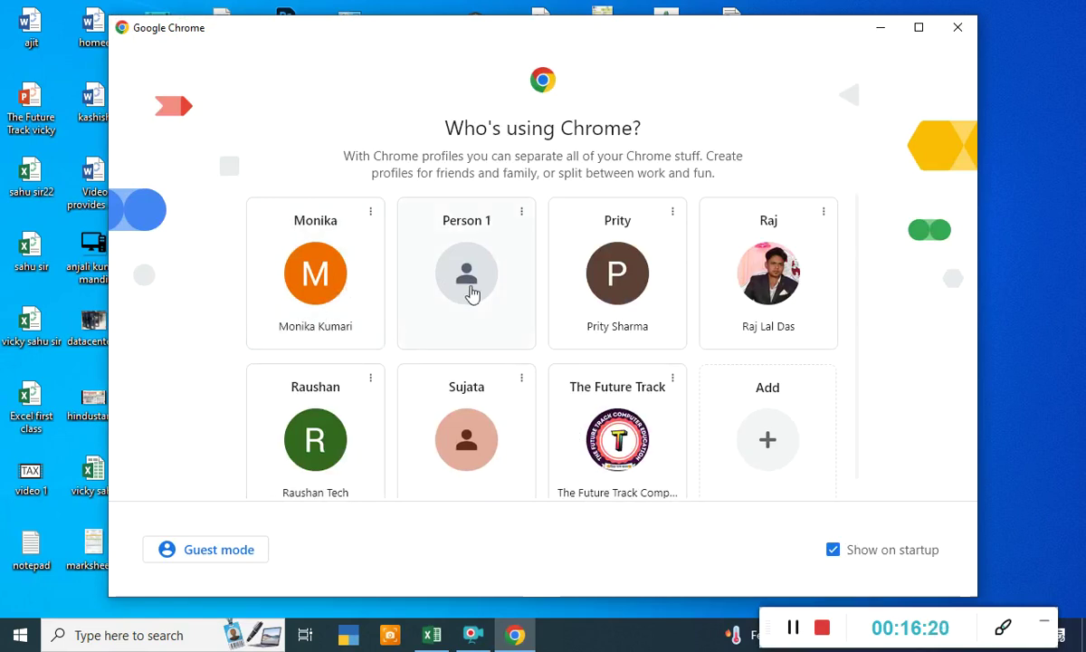
{"action": "left_click", "coordinate": [744, 290]}
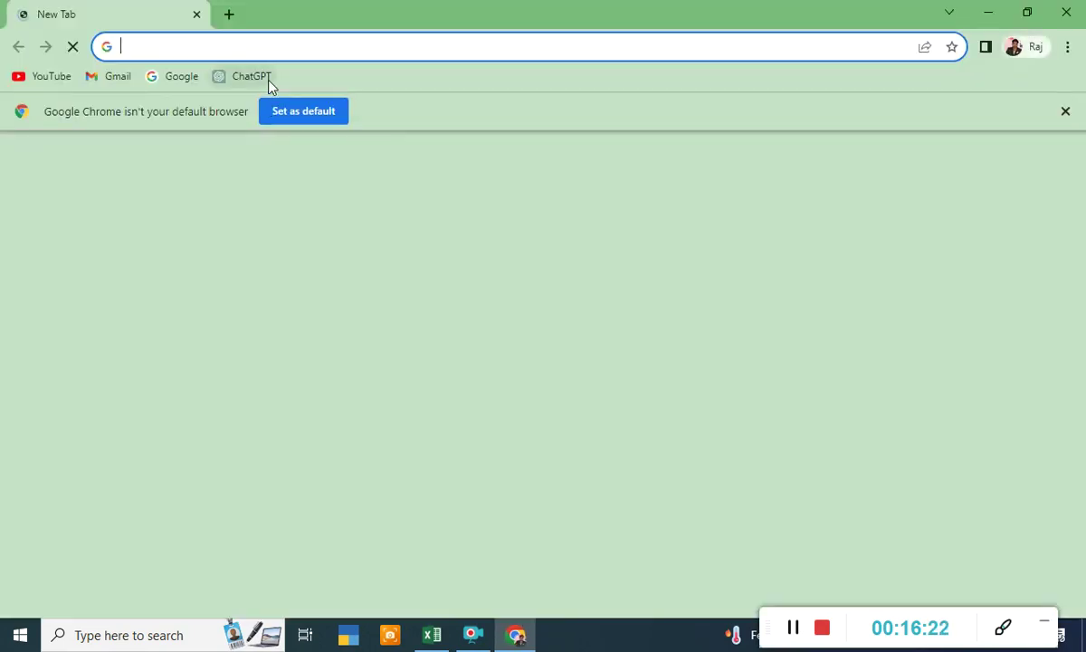
{"action": "type", "text": "www."}
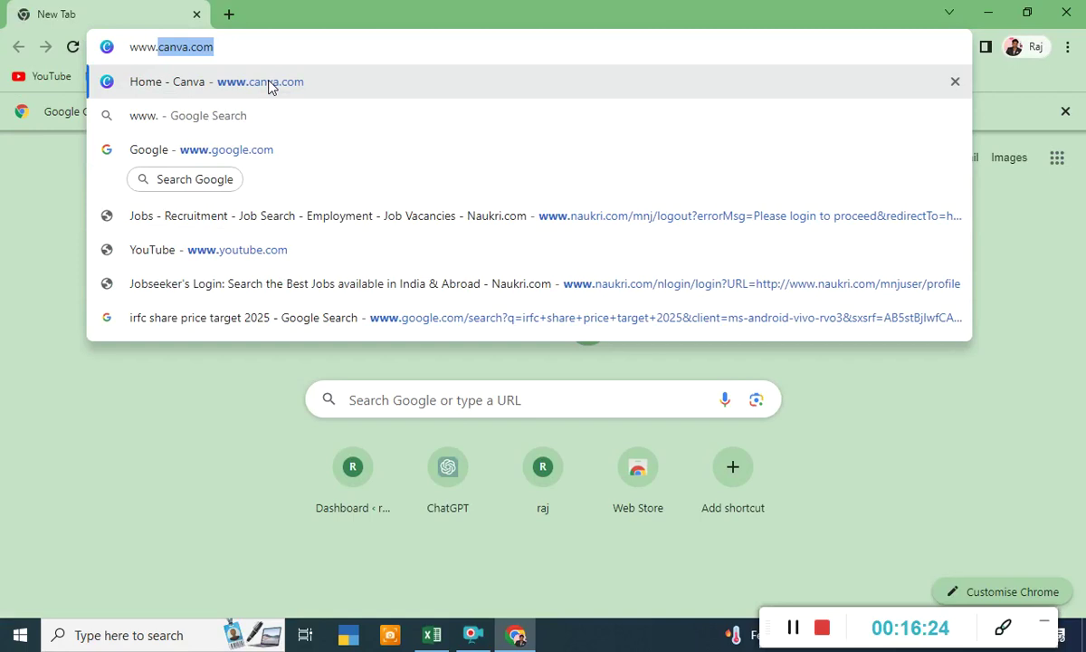
{"action": "type", "text": "sujatabl"}
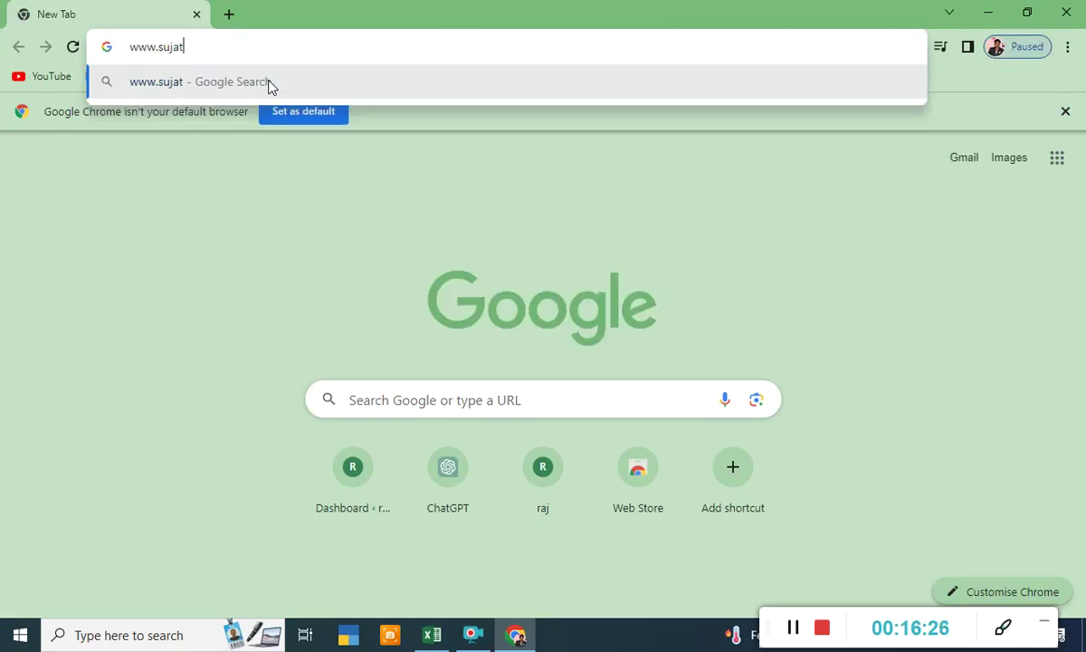
{"action": "key", "text": "BackSpace"}
{"action": "key", "text": "BackSpace"}
{"action": "key", "text": "BackSpace"}
{"action": "key", "text": "BackSpace"}
{"action": "key", "text": "BackSpace"}
{"action": "key", "text": "BackSpace"}
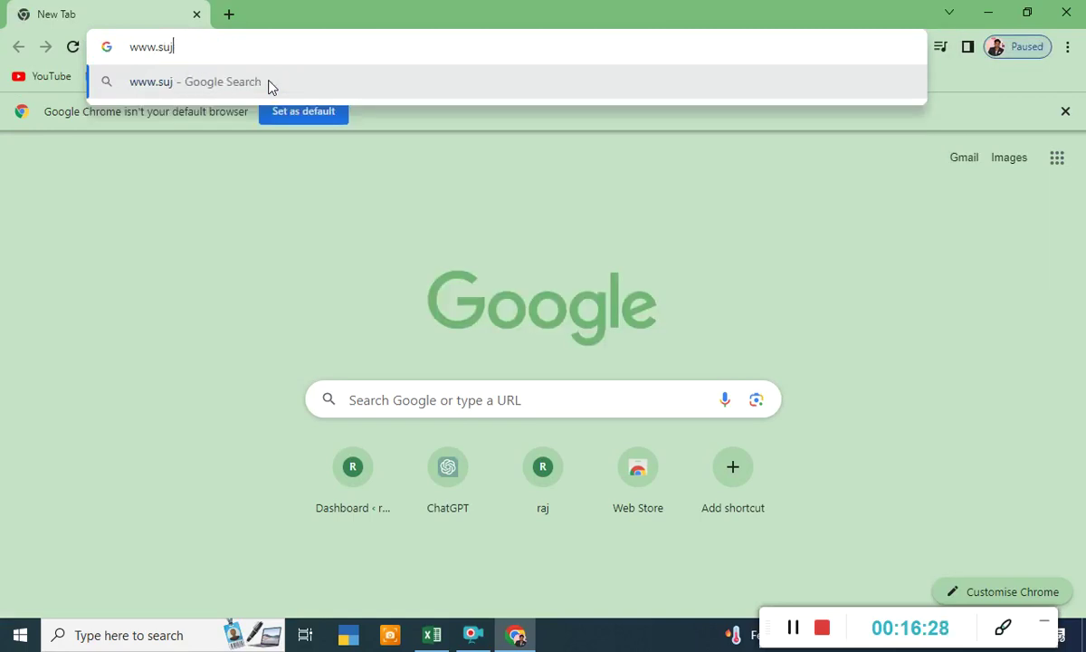
{"action": "type", "text": "jatabl"}
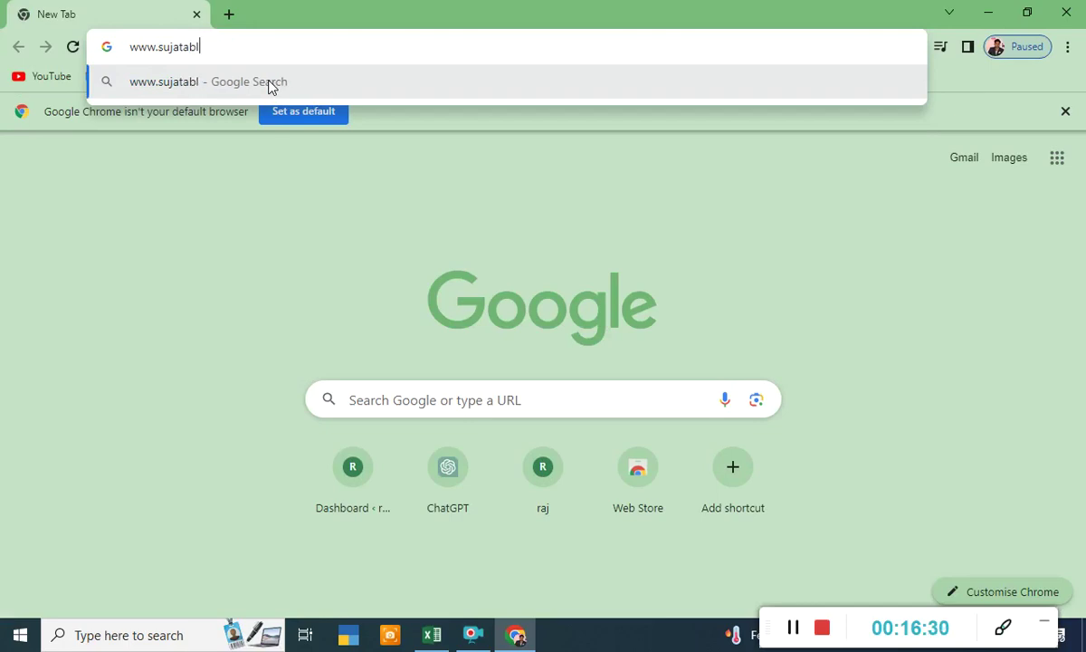
{"action": "type", "text": "og.online"}
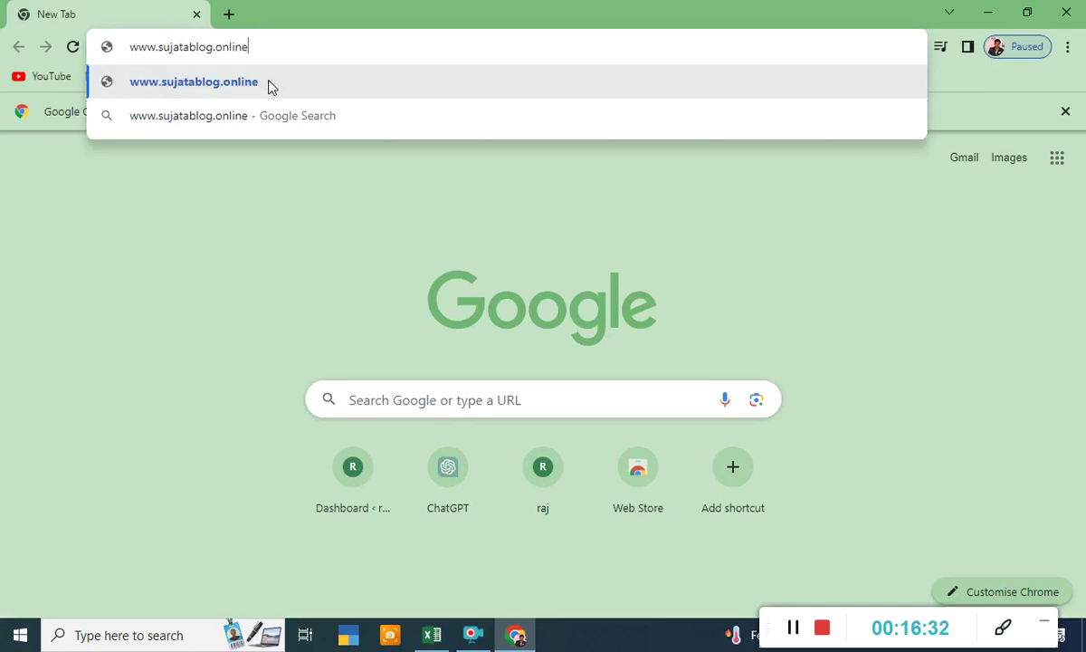
{"action": "type", "text": "/wp-admin"}
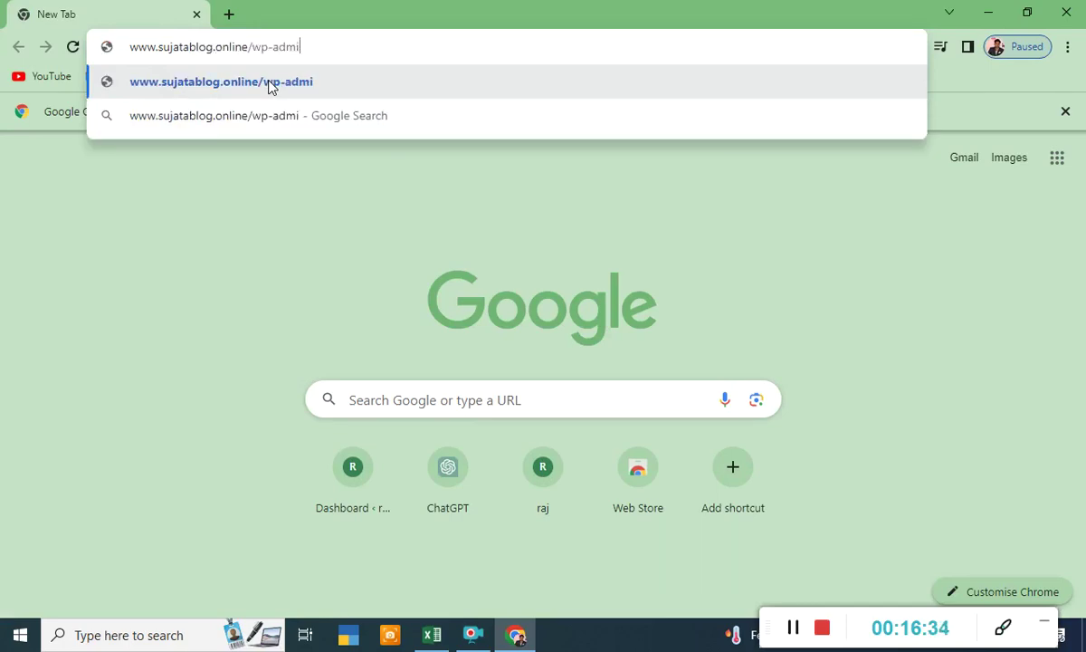
{"action": "left_click", "coordinate": [269, 83]}
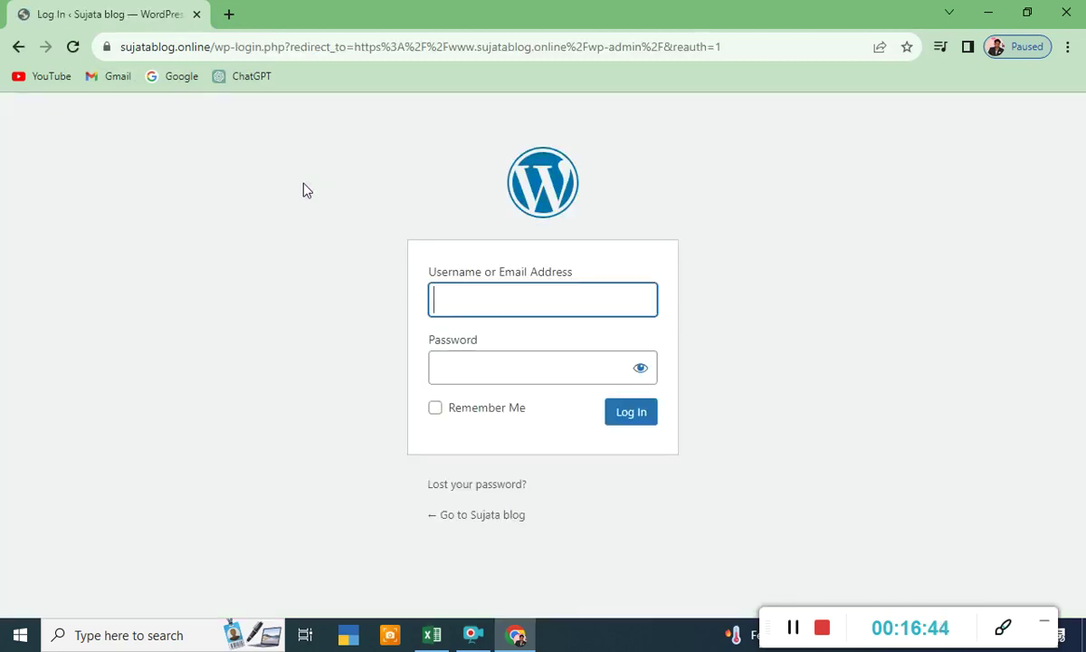
- Log in to sujatablog.online with the admin username and password, ticking Remember Me
{"action": "type", "text": "raushankmr75"}
{"action": "key", "text": "Tab"}
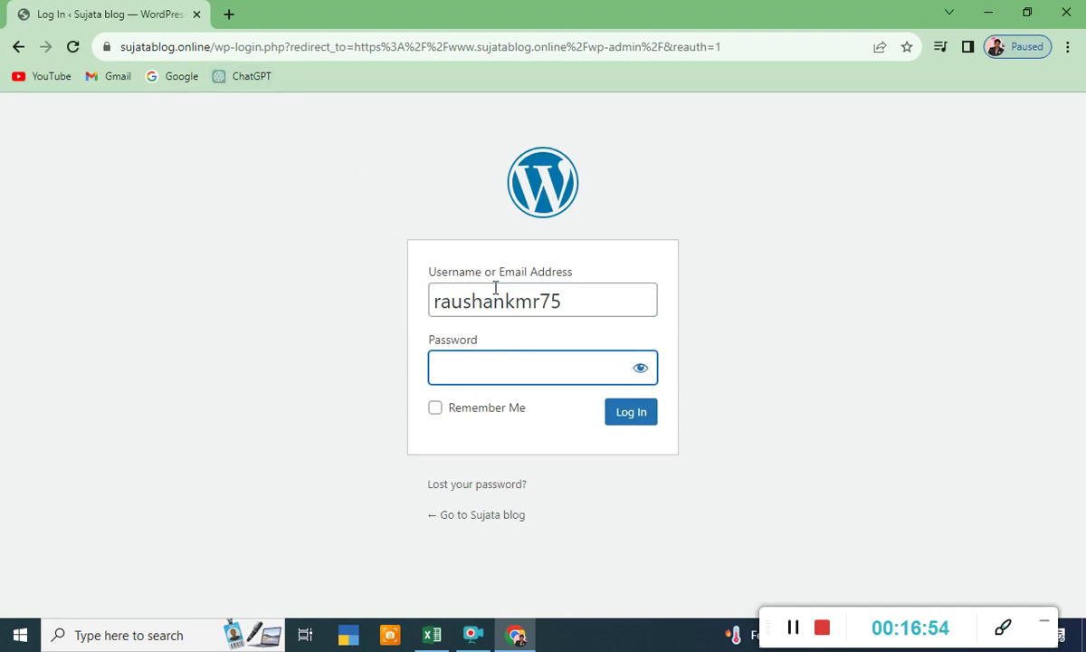
{"action": "left_click_drag", "start_coordinate": [452, 302], "coordinate": [586, 305]}
{"action": "left_click", "coordinate": [531, 371]}
{"action": "type", "text": "********"}
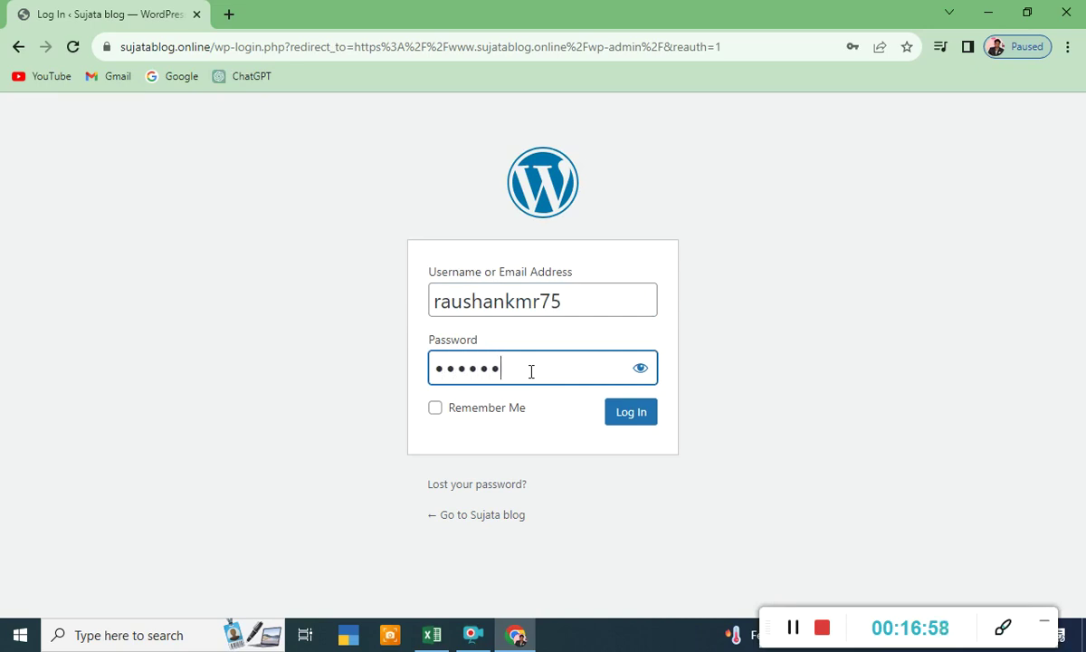
{"action": "type", "text": "**"}
{"action": "left_click", "coordinate": [486, 409]}
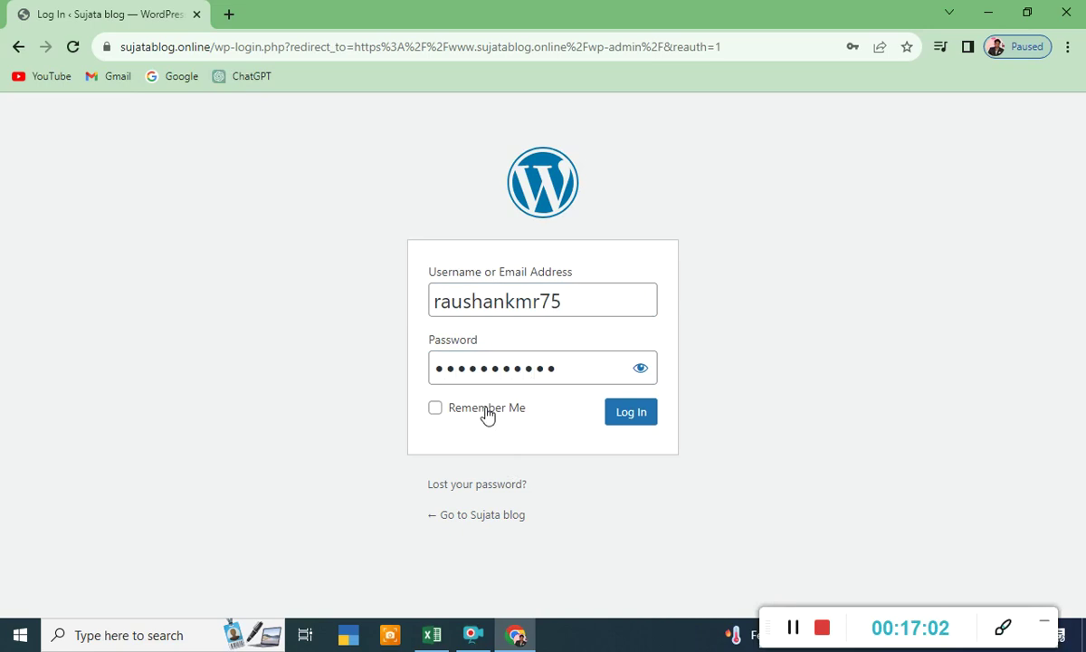
{"action": "left_click", "coordinate": [647, 418]}
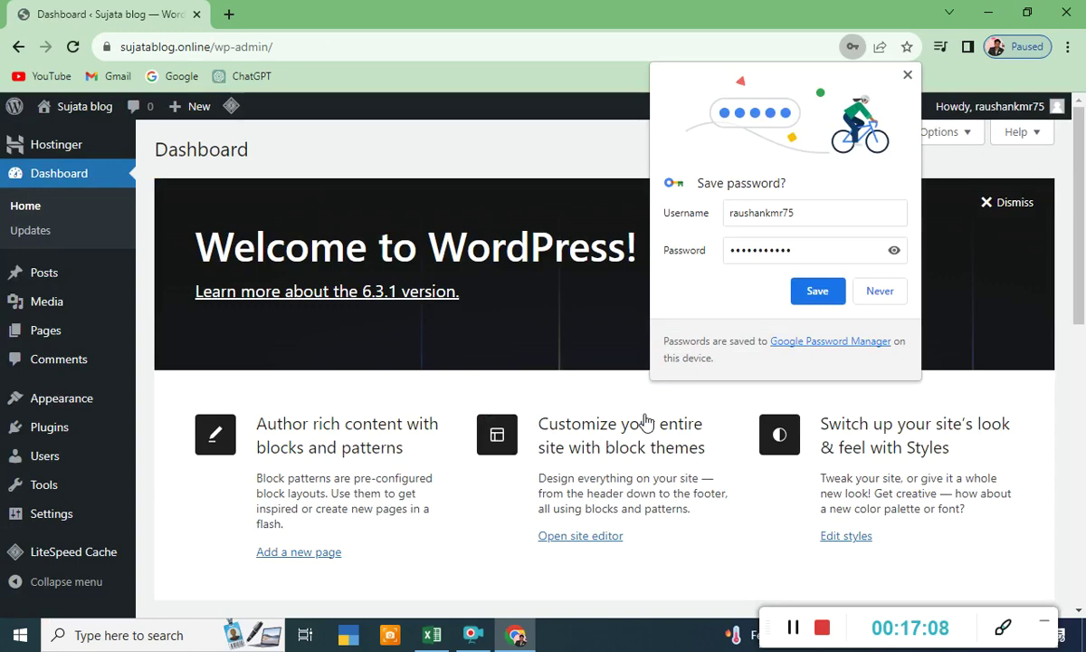
- Decline Chrome's save-password prompt and scroll over the new Dashboard
{"action": "left_click", "coordinate": [879, 291]}
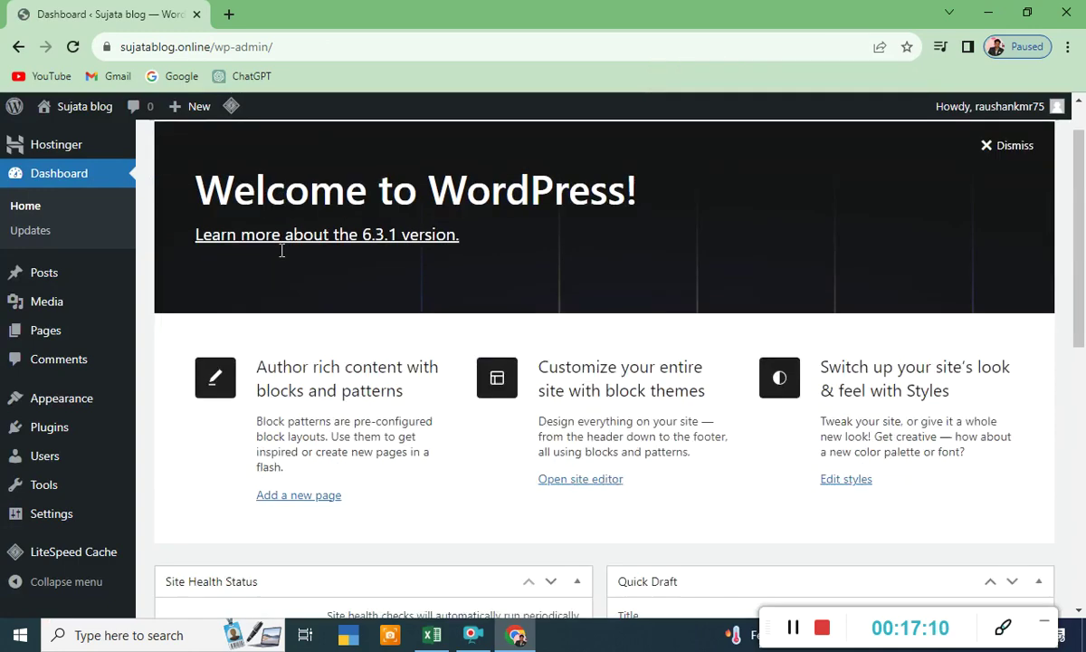
{"action": "scroll", "coordinate": [286, 346], "scroll_direction": "down", "scroll_amount": 5}
{"action": "scroll", "coordinate": [291, 359], "scroll_direction": "up", "scroll_amount": 5}
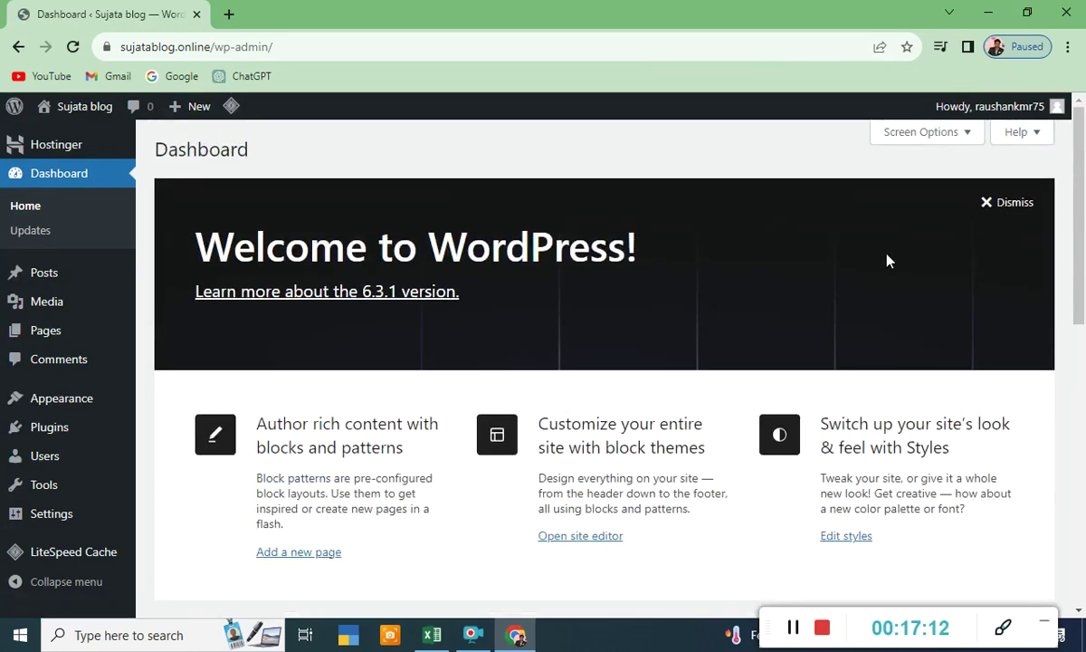
{"action": "scroll", "coordinate": [880, 258], "scroll_direction": "down", "scroll_amount": 5}
{"action": "scroll", "coordinate": [787, 452], "scroll_direction": "up", "scroll_amount": 5}
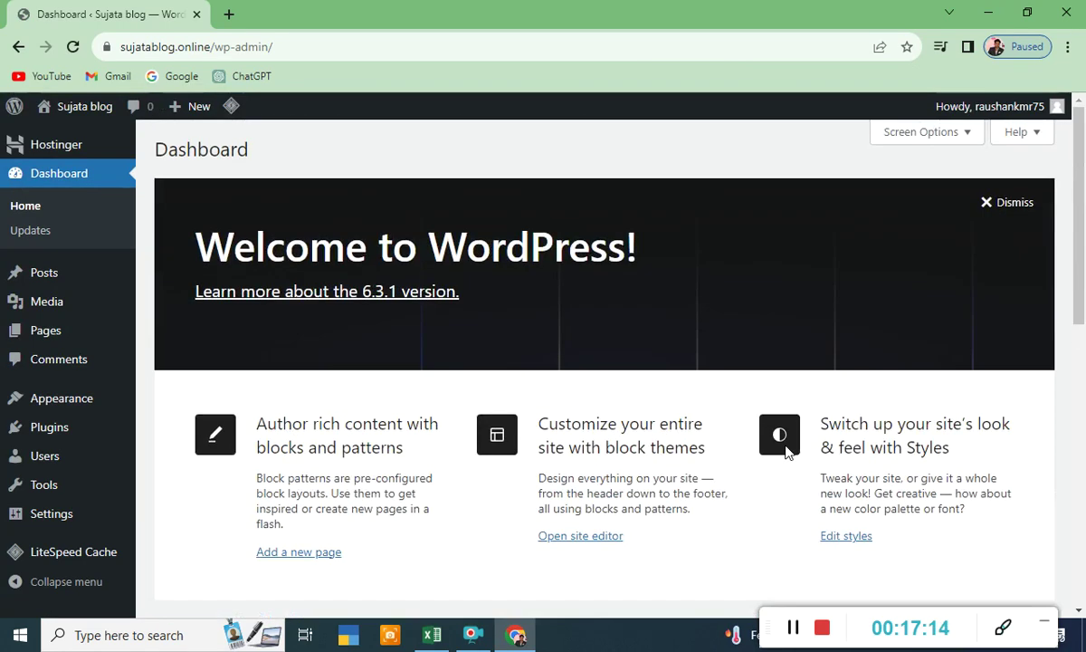
- In Screen Options, uncheck Site Health Status, At a Glance, Activity, Quick Draft, Events and News, and Welcome
{"action": "left_click", "coordinate": [916, 136]}
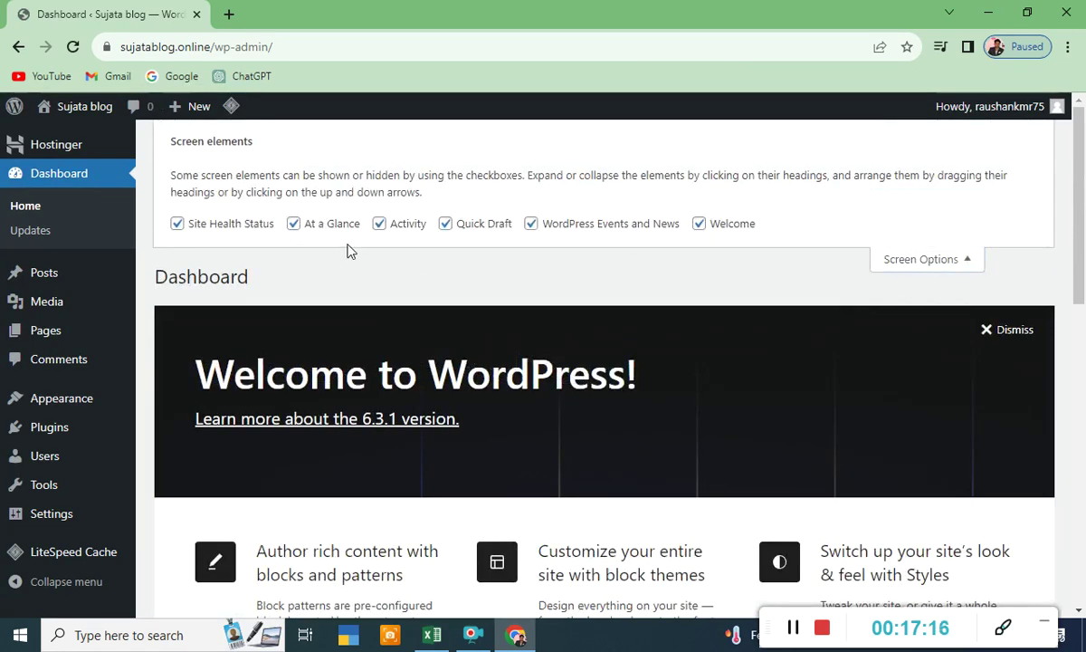
{"action": "left_click", "coordinate": [178, 224]}
{"action": "left_click", "coordinate": [293, 224]}
{"action": "left_click", "coordinate": [379, 224]}
{"action": "left_click", "coordinate": [445, 224]}
{"action": "left_click", "coordinate": [531, 224]}
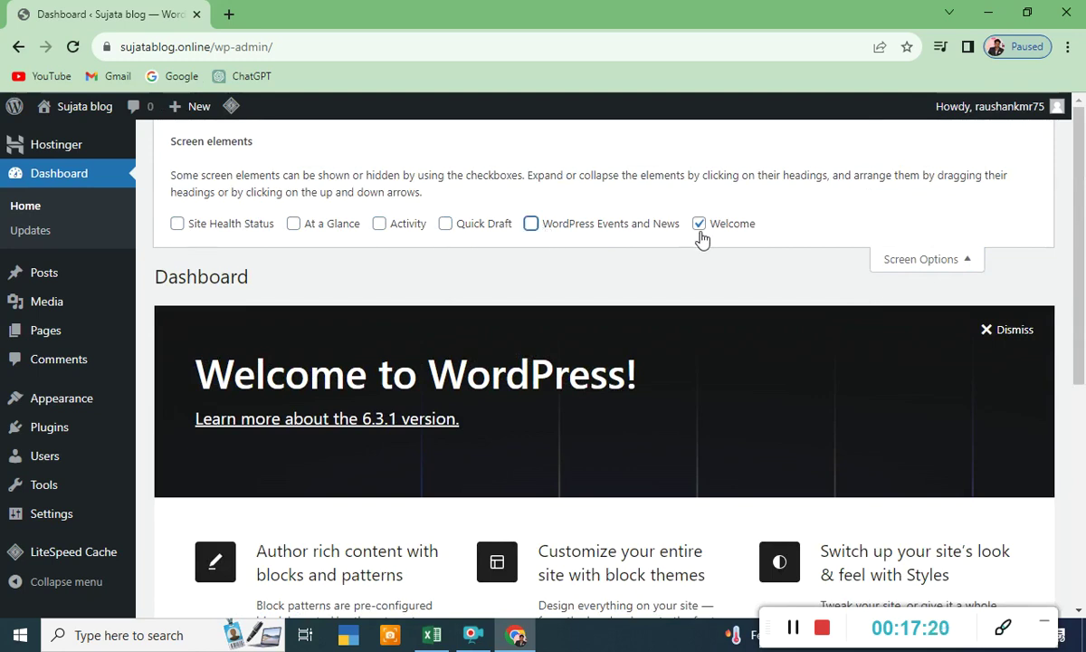
{"action": "left_click", "coordinate": [698, 225]}
{"action": "left_click", "coordinate": [938, 260]}
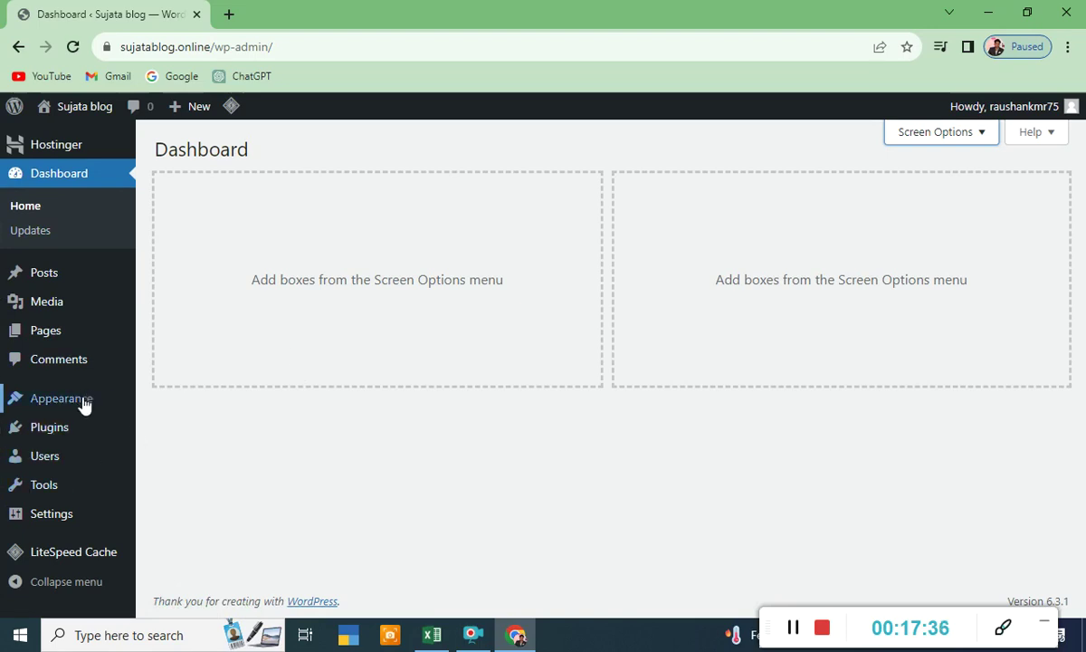
- In Appearance > Themes, delete the Twenty Twenty-One theme and confirm
{"action": "mouse_move", "coordinate": [88, 407]}
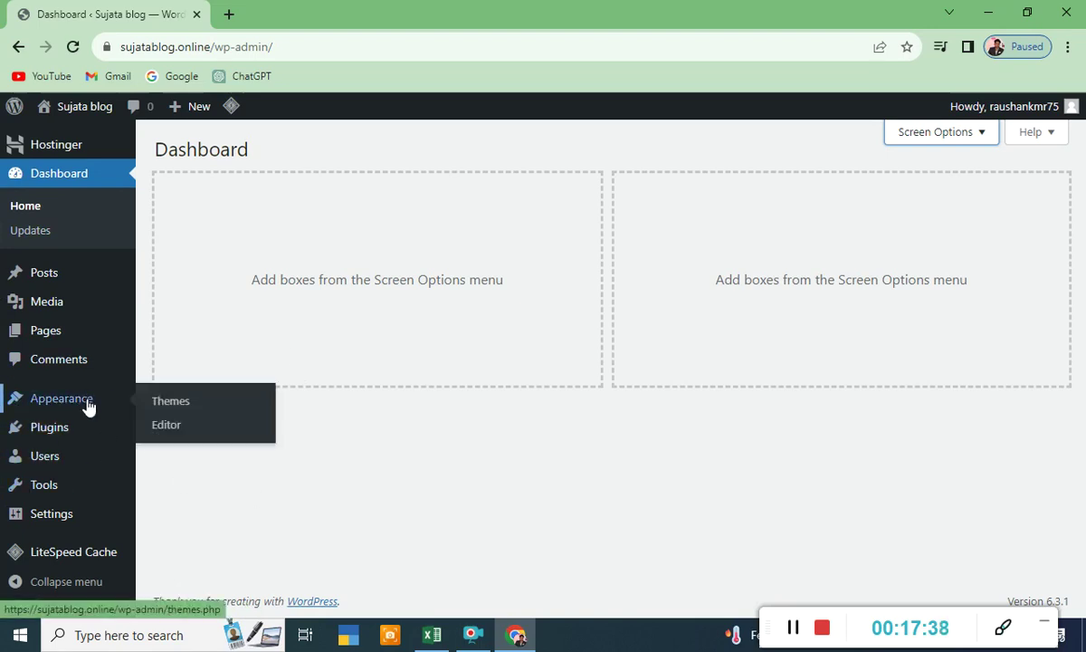
{"action": "left_click", "coordinate": [172, 401]}
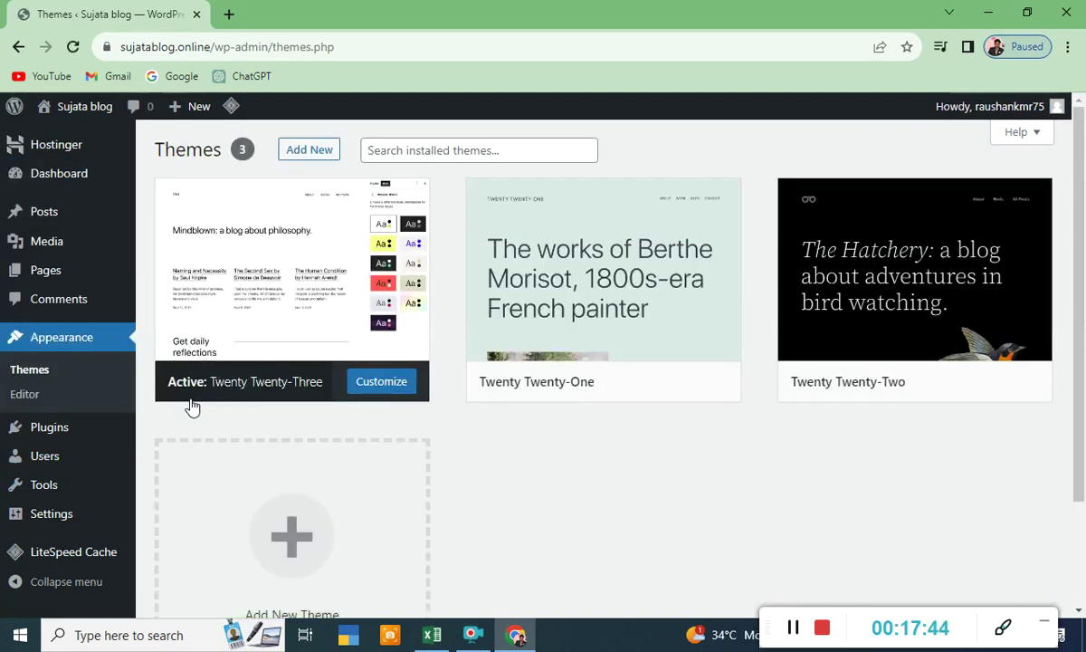
{"action": "left_click", "coordinate": [499, 206]}
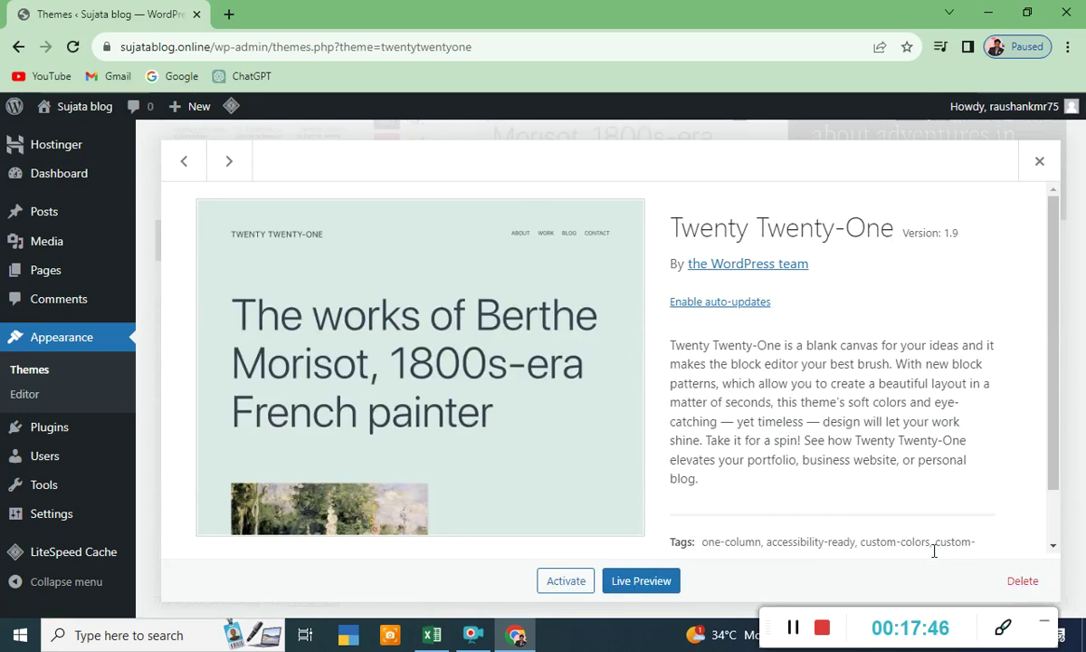
{"action": "left_click", "coordinate": [1021, 580]}
{"action": "left_click", "coordinate": [628, 175]}
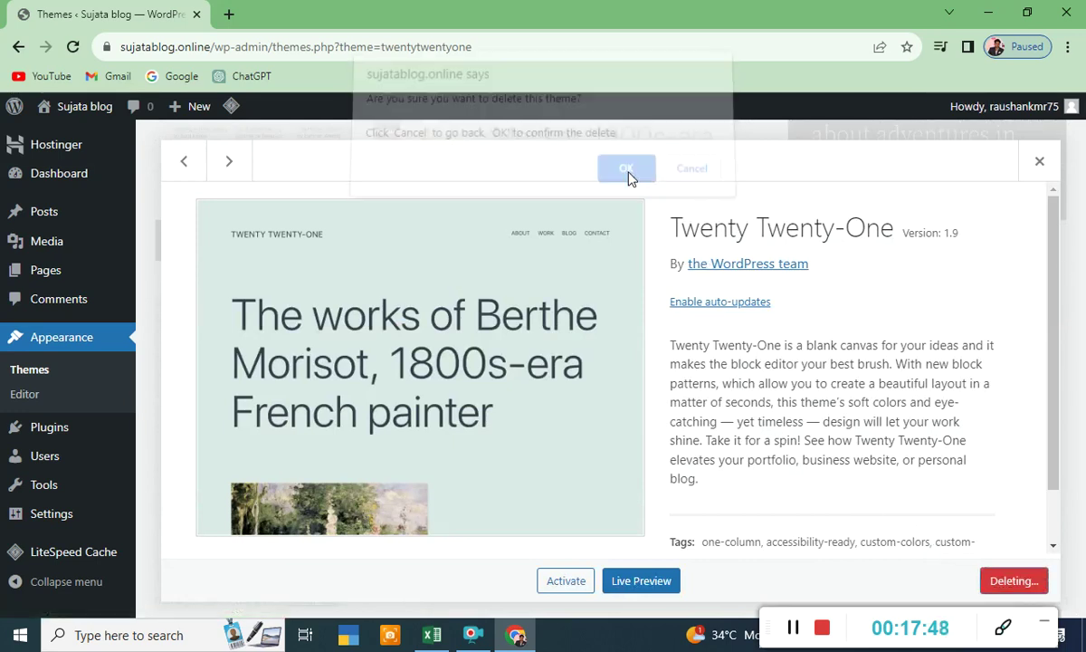
- Delete the Twenty Twenty-Two theme and confirm the deletion
{"action": "left_click", "coordinate": [638, 242]}
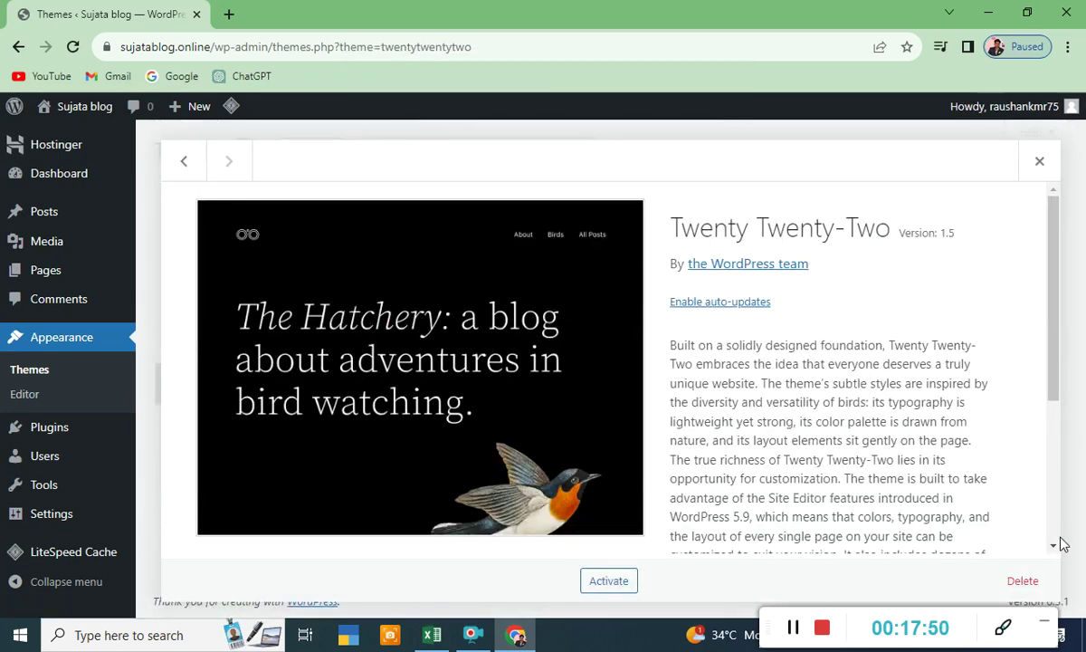
{"action": "left_click", "coordinate": [1022, 580]}
{"action": "left_click", "coordinate": [628, 175]}
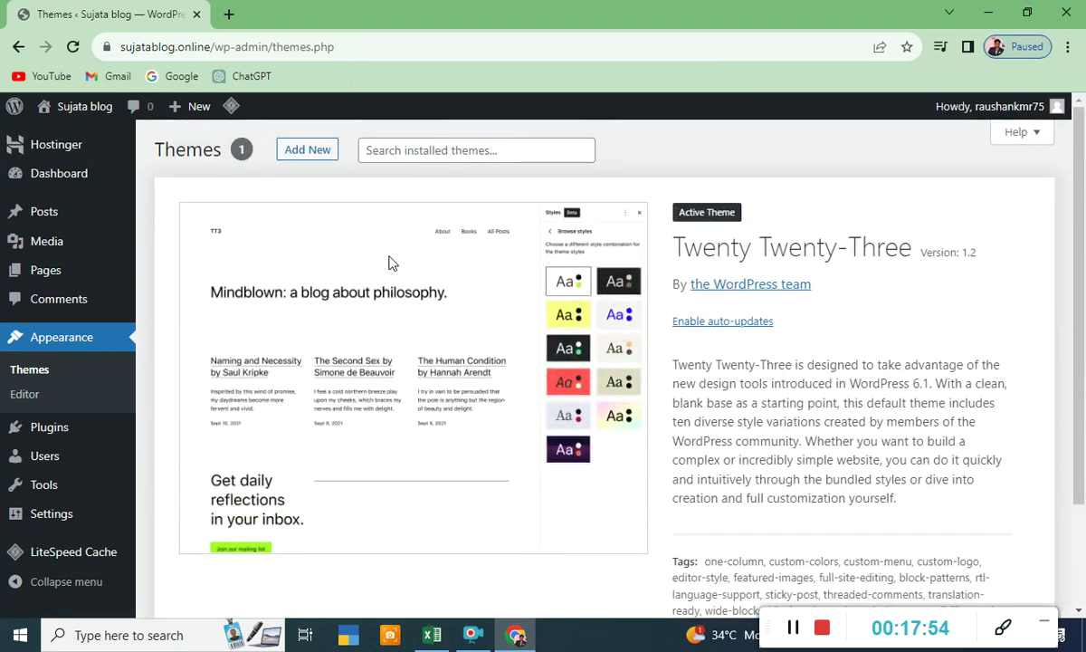
- Launch Notepad via Win+R and write the first line 'how to install the theme'
{"action": "key", "text": "super+r"}
{"action": "type", "text": "notepad"}
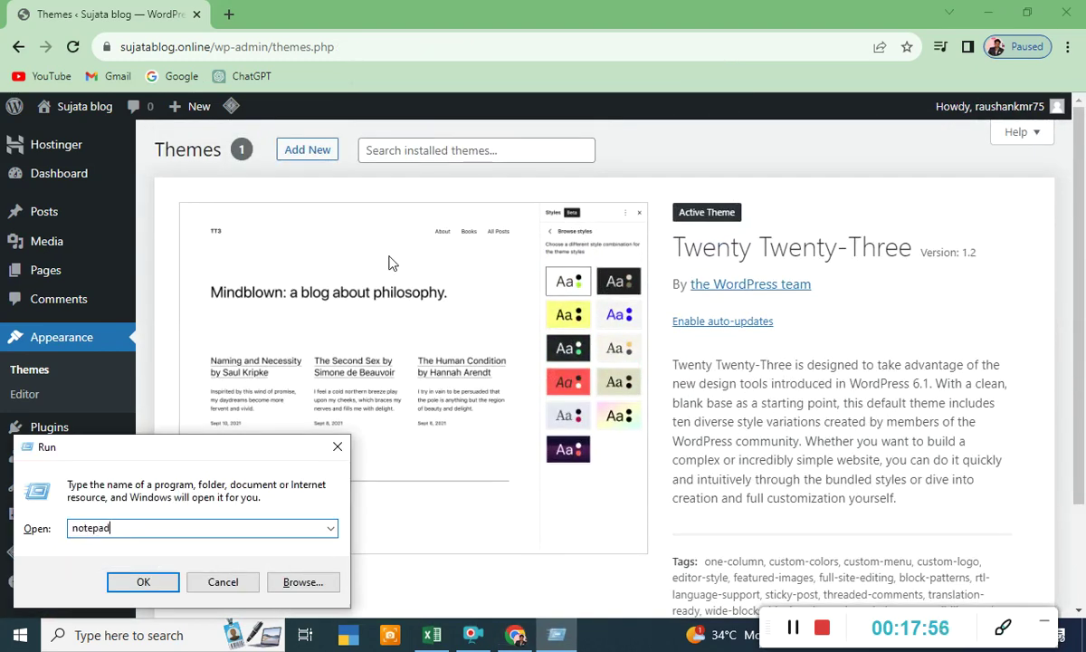
{"action": "key", "text": "Return"}
{"action": "type", "text": "how to instal"}
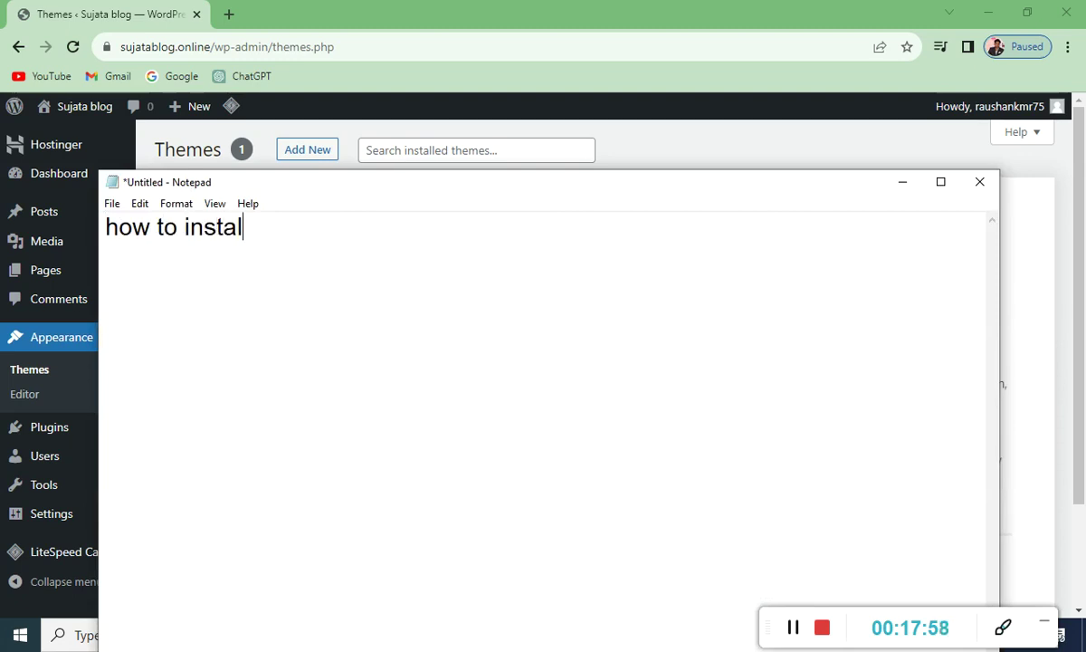
{"action": "type", "text": "l the de"}
{"action": "key", "text": "BackSpace"}
{"action": "key", "text": "BackSpace"}
{"action": "type", "text": "t"}
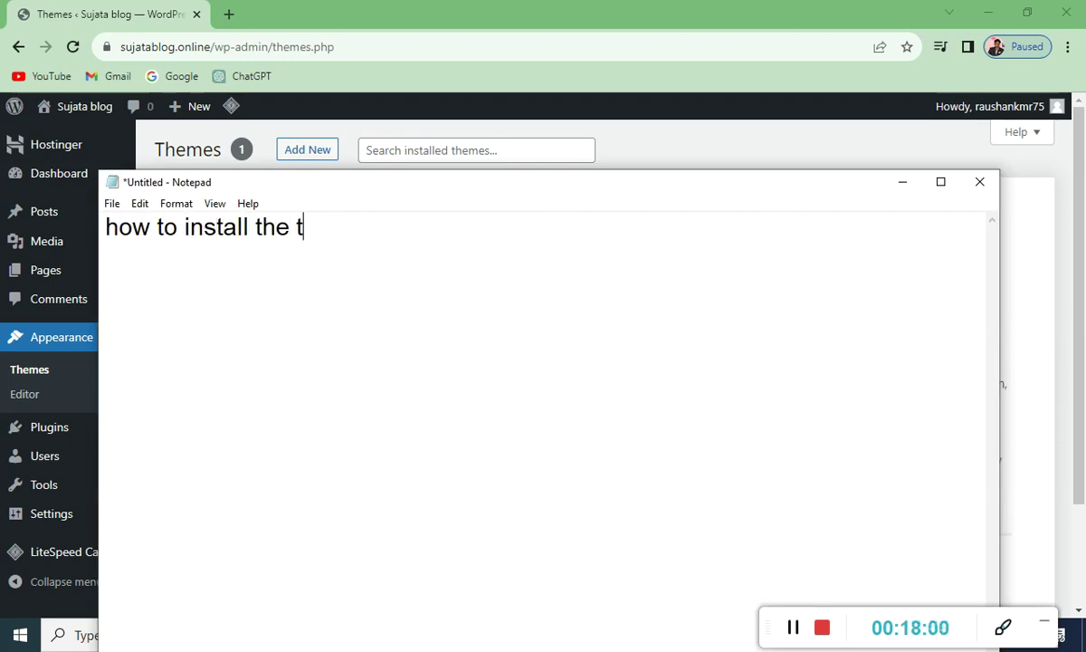
{"action": "type", "text": "heme"}
{"action": "key", "text": "Return"}
- Add the second line 'how to delete the theme', correcting the typos
{"action": "type", "text": "how to "}
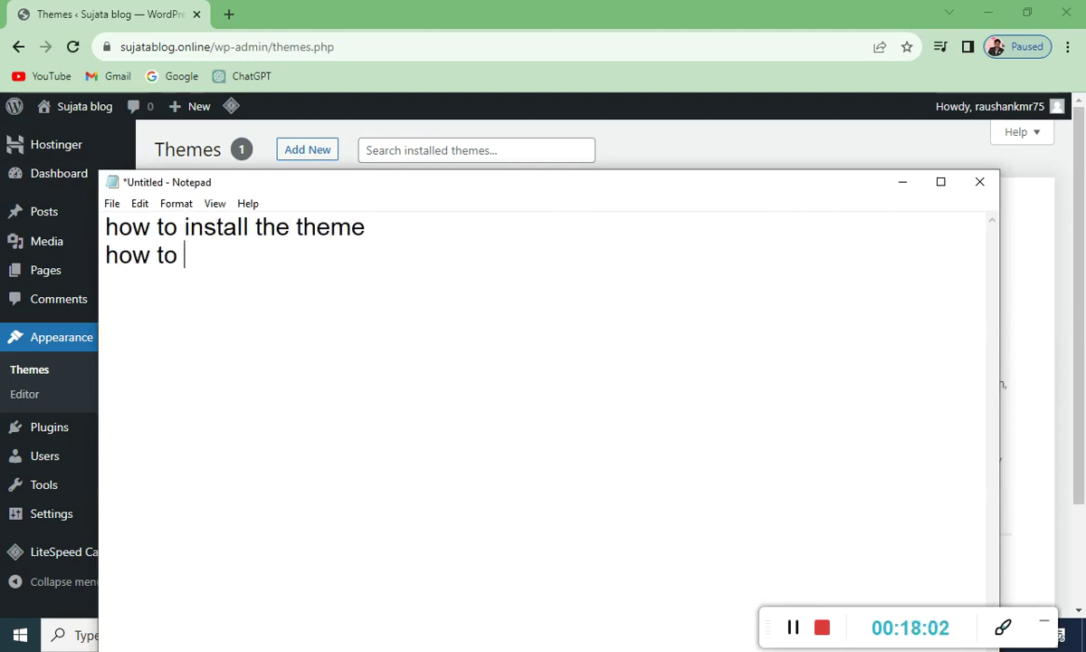
{"action": "type", "text": "delte"}
{"action": "key", "text": "BackSpace"}
{"action": "key", "text": "BackSpace"}
{"action": "key", "text": "BackSpace"}
{"action": "type", "text": "ee"}
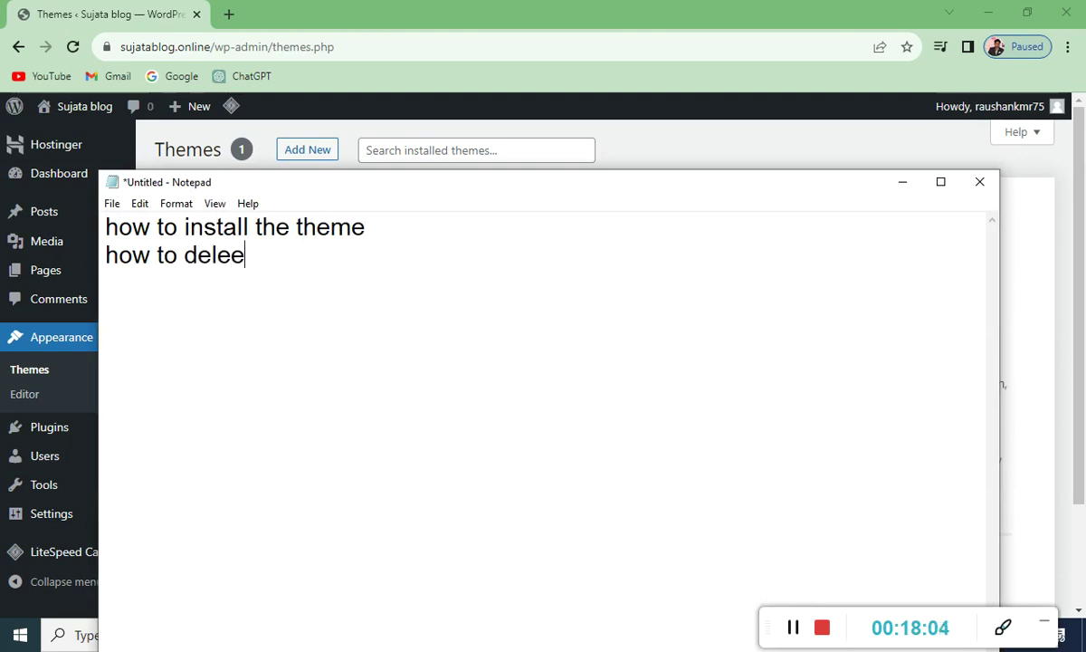
{"action": "key", "text": "BackSpace"}
{"action": "key", "text": "BackSpace"}
{"action": "key", "text": "BackSpace"}
{"action": "type", "text": "let"}
{"action": "key", "text": "BackSpace"}
{"action": "type", "text": "e the thme"}
{"action": "key", "text": "Return"}
{"action": "key", "text": "BackSpace"}
{"action": "key", "text": "BackSpace"}
{"action": "key", "text": "BackSpace"}
{"action": "type", "text": "eme"}
{"action": "key", "text": "Return"}
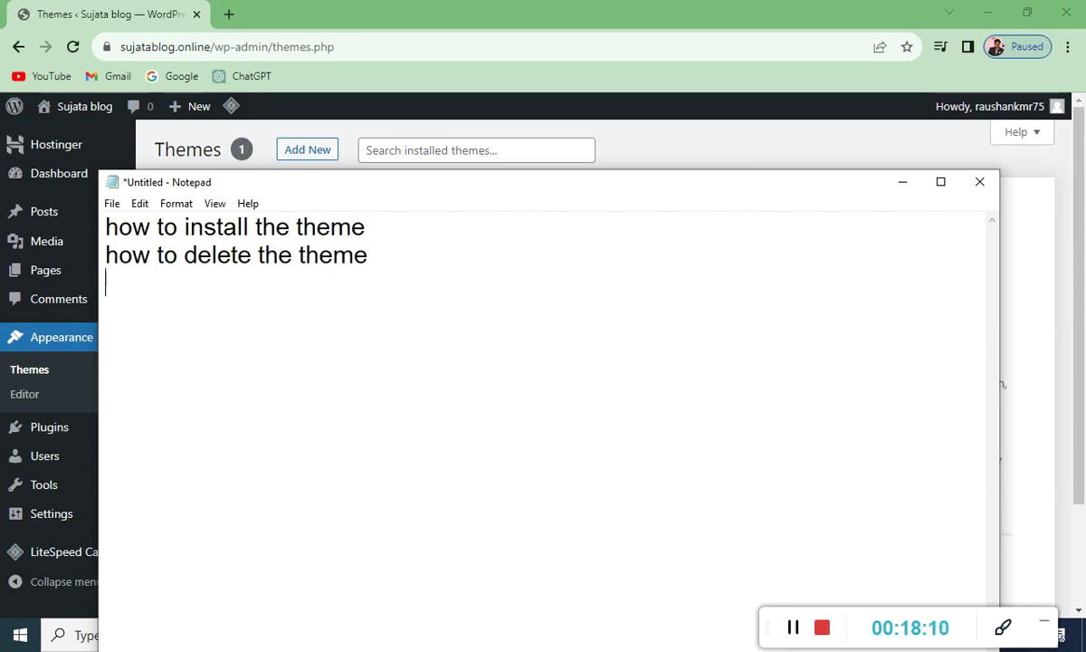
- Add the third line 'how to use setting'
{"action": "type", "text": "how to "}
{"action": "type", "text": "p"}
{"action": "key", "text": "BackSpace"}
{"action": "type", "text": "install th"}
{"action": "key", "text": "BackSpace"}
{"action": "key", "text": "BackSpace"}
{"action": "key", "text": "BackSpace"}
{"action": "type", "text": "l"}
{"action": "key", "text": "BackSpace"}
{"action": "key", "text": "BackSpace"}
{"action": "key", "text": "BackSpace"}
{"action": "key", "text": "BackSpace"}
{"action": "key", "text": "BackSpace"}
{"action": "key", "text": "BackSpace"}
{"action": "key", "text": "BackSpace"}
{"action": "key", "text": "BackSpace"}
{"action": "type", "text": "use"}
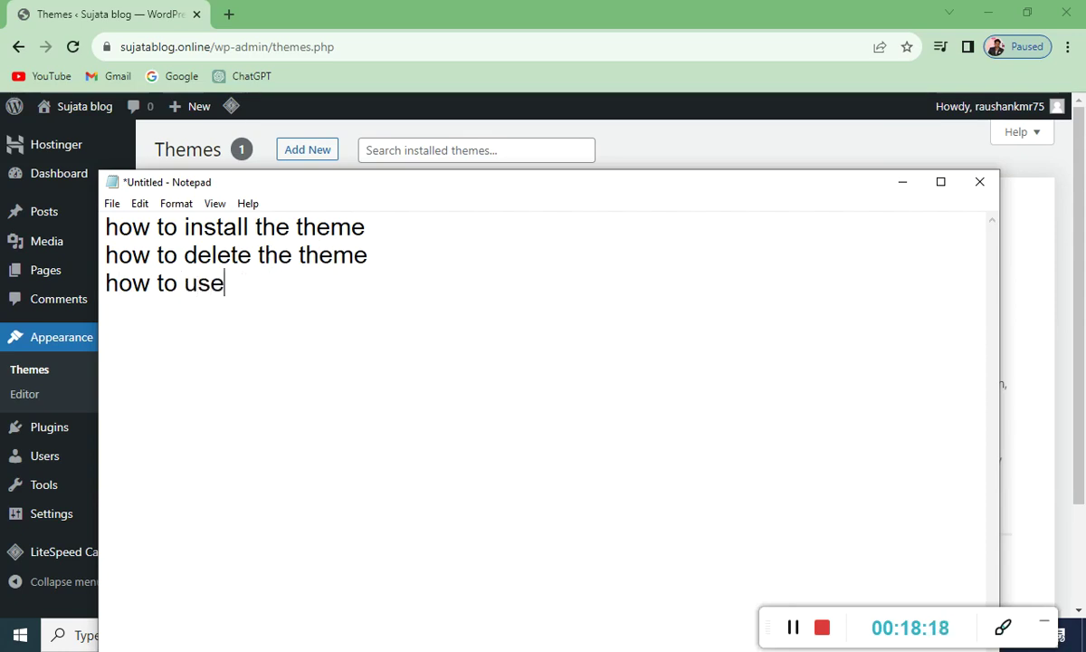
{"action": "type", "text": " setting"}
{"action": "key", "text": "Return"}
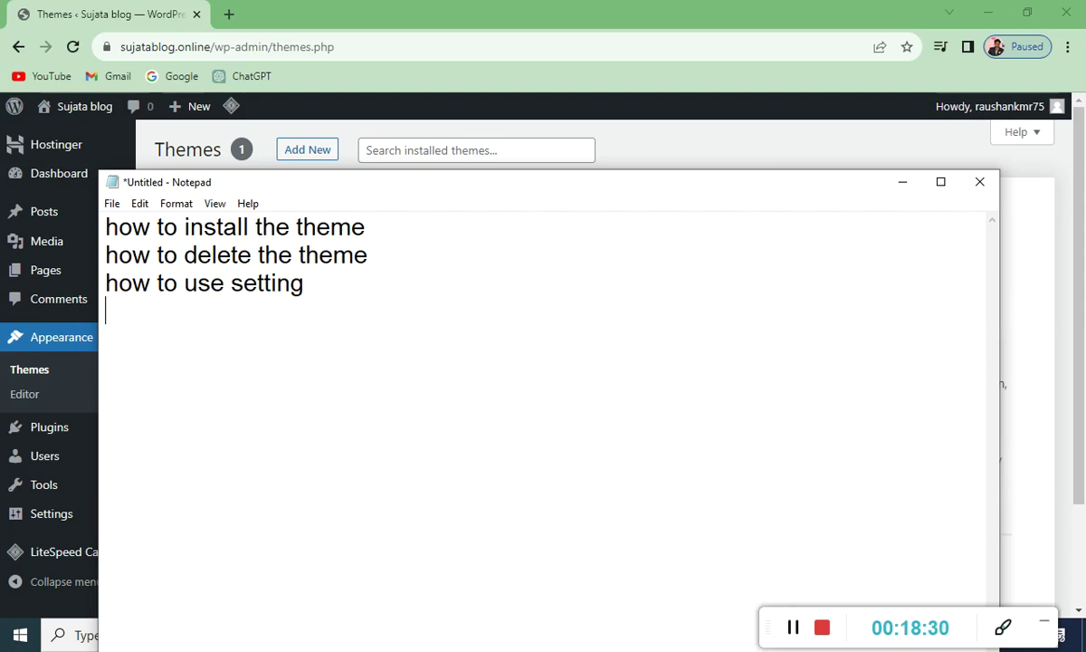
- Add the lines 'how to create menu' and 'how to delete menu'
{"action": "type", "text": "ho"}
{"action": "key", "text": "BackSpace"}
{"action": "key", "text": "BackSpace"}
{"action": "type", "text": "how"}
{"action": "key", "text": "BackSpace"}
{"action": "key", "text": "BackSpace"}
{"action": "type", "text": "how to cr"}
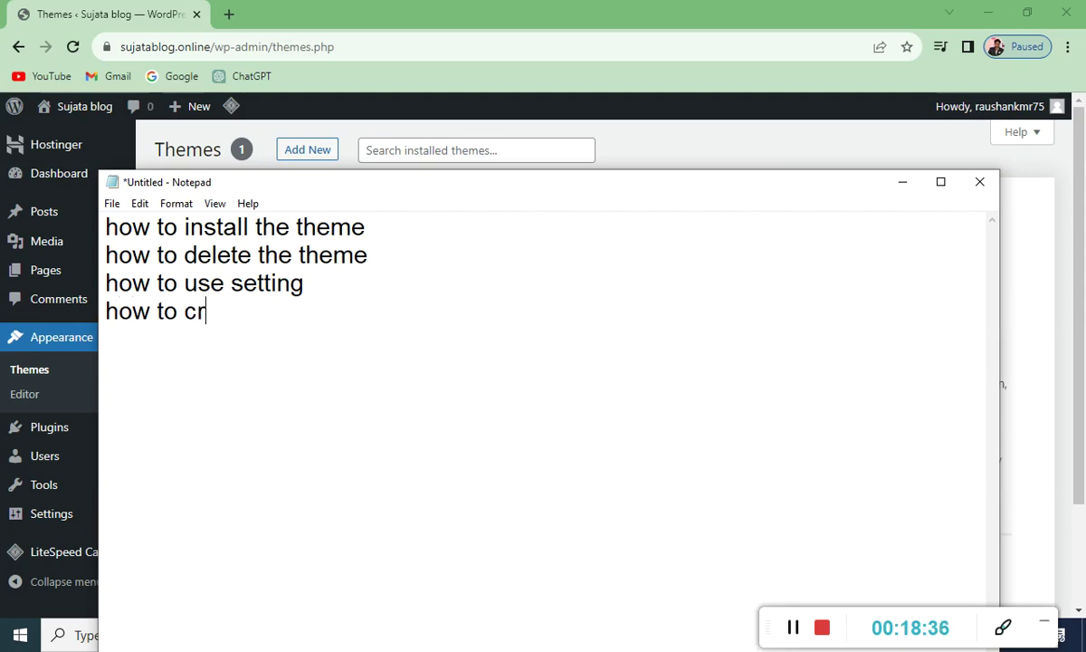
{"action": "type", "text": "eate menu"}
{"action": "key", "text": "Return"}
{"action": "type", "text": "how 3o"}
{"action": "key", "text": "BackSpace"}
{"action": "key", "text": "BackSpace"}
{"action": "type", "text": "t"}
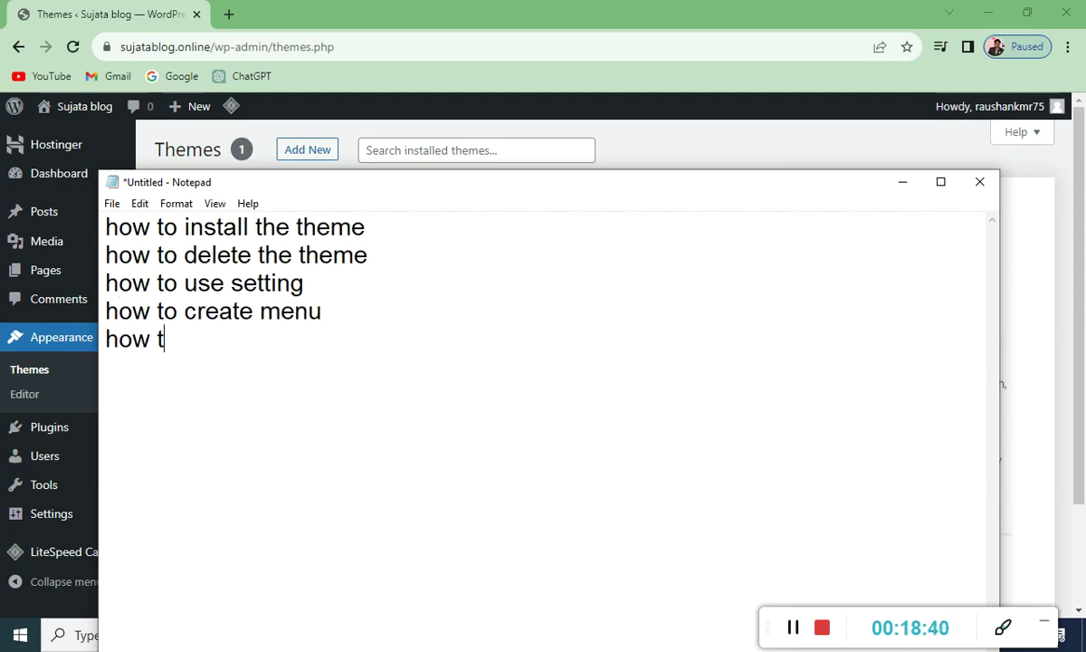
{"action": "type", "text": "o delete menu"}
{"action": "key", "text": "Return"}
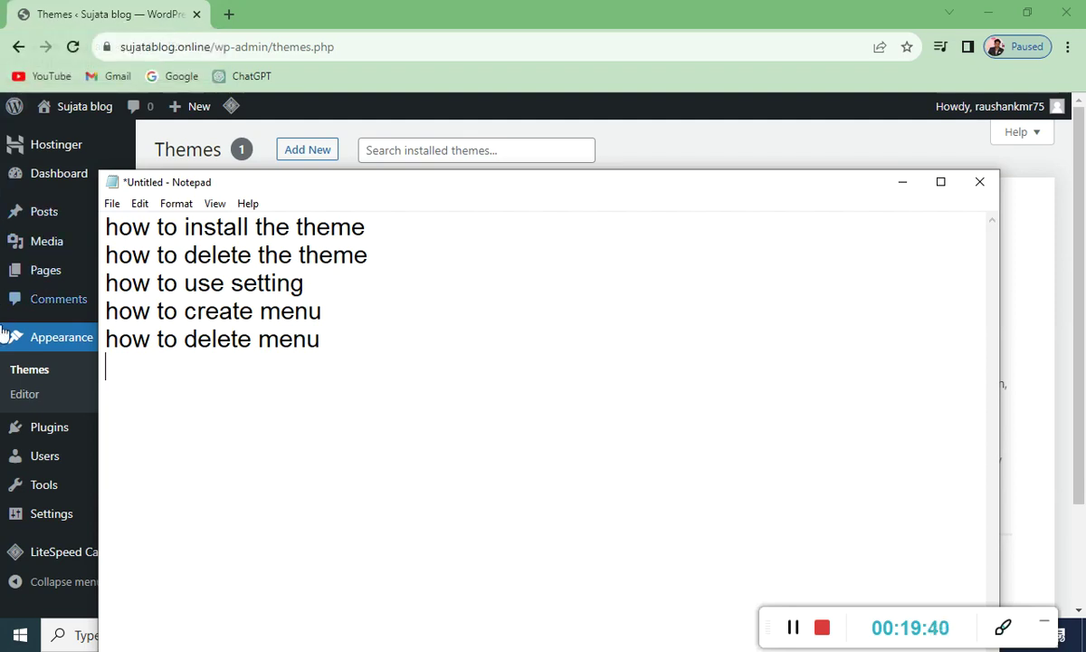
- Click into the Notepad note holding the five topic lines
{"action": "left_click", "coordinate": [469, 231]}
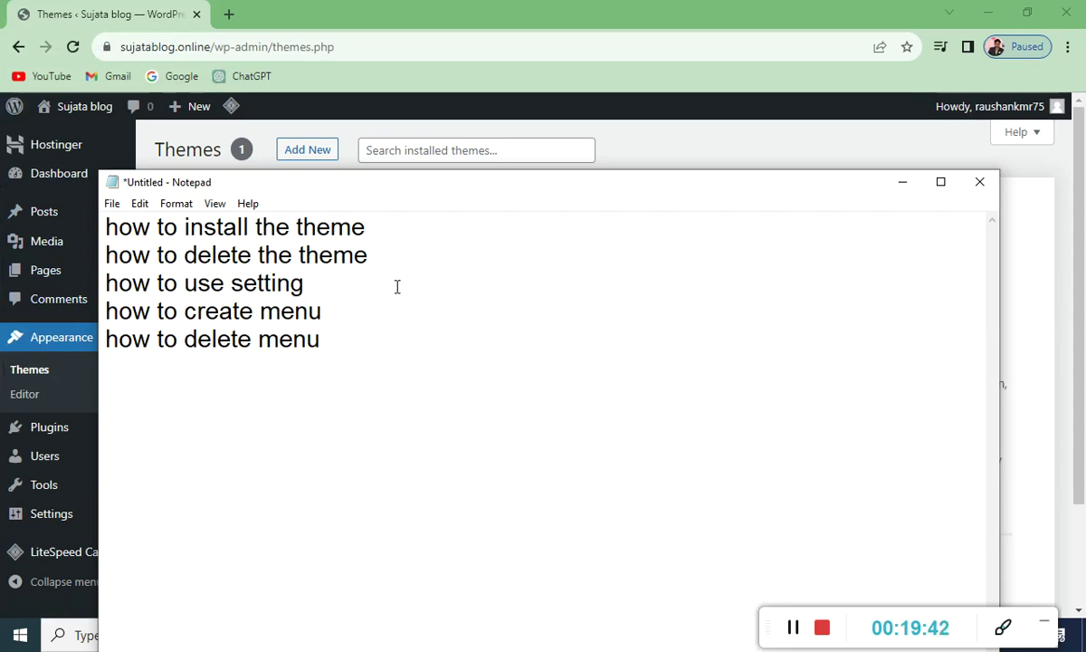
- Back on the Themes page, go to Add New and search the directory for 'oceanwp'
{"action": "left_click", "coordinate": [73, 360]}
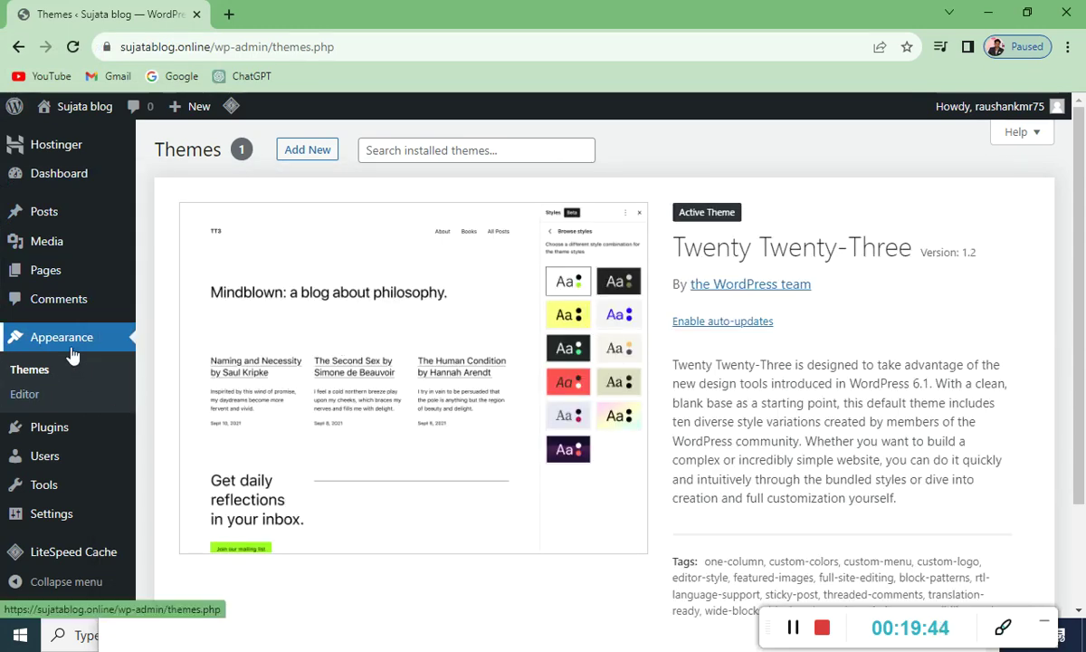
{"action": "left_click", "coordinate": [28, 376]}
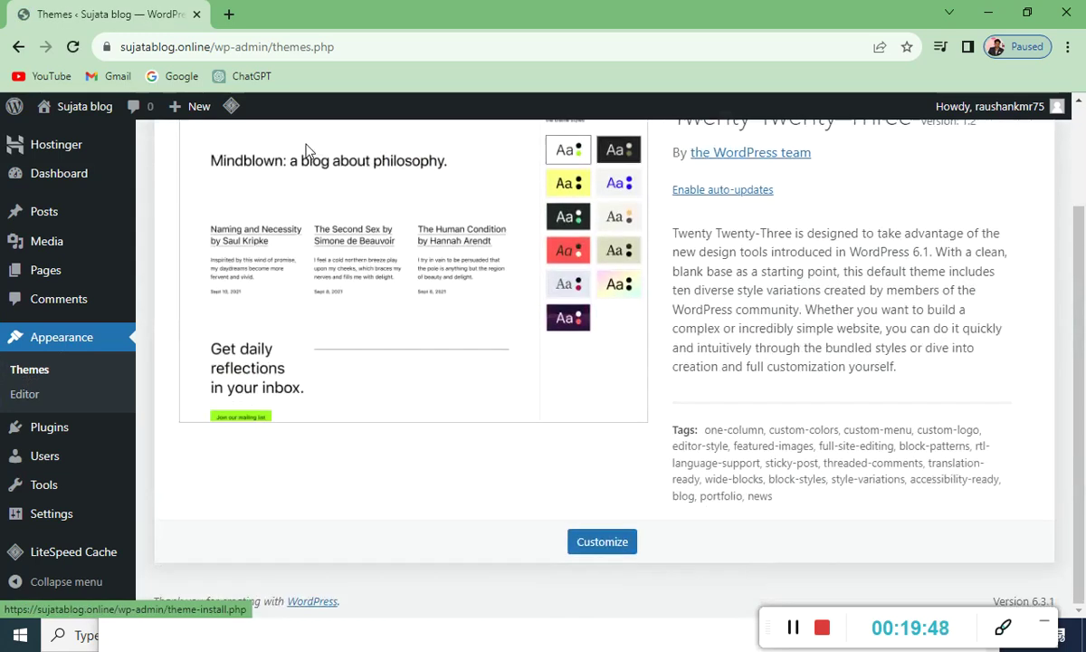
{"action": "left_click", "coordinate": [330, 151]}
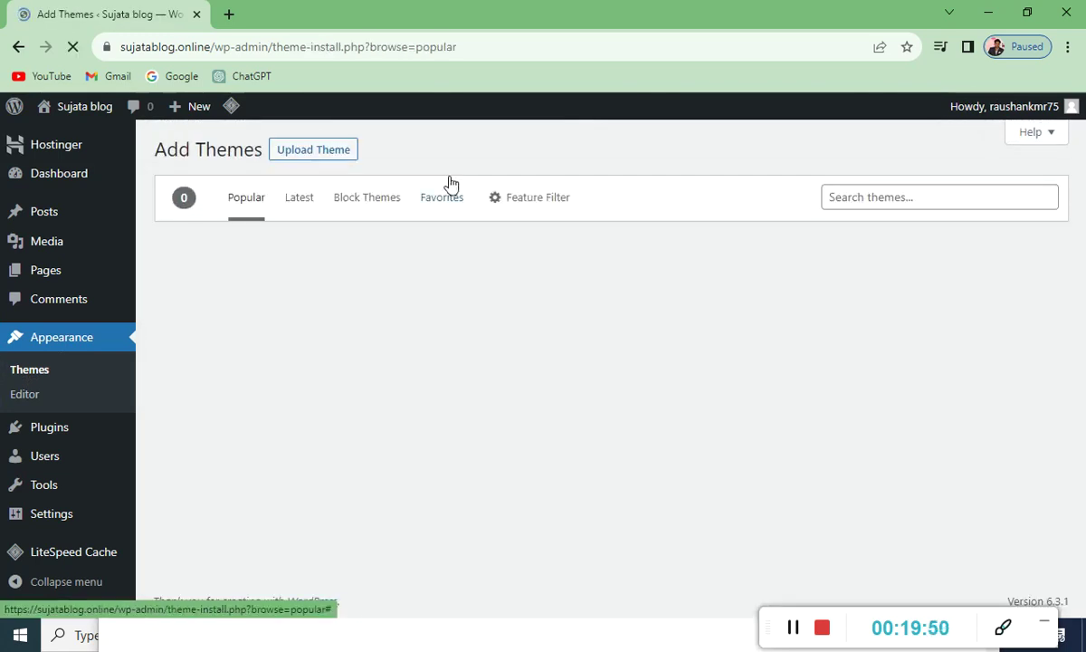
{"action": "left_click", "coordinate": [899, 199]}
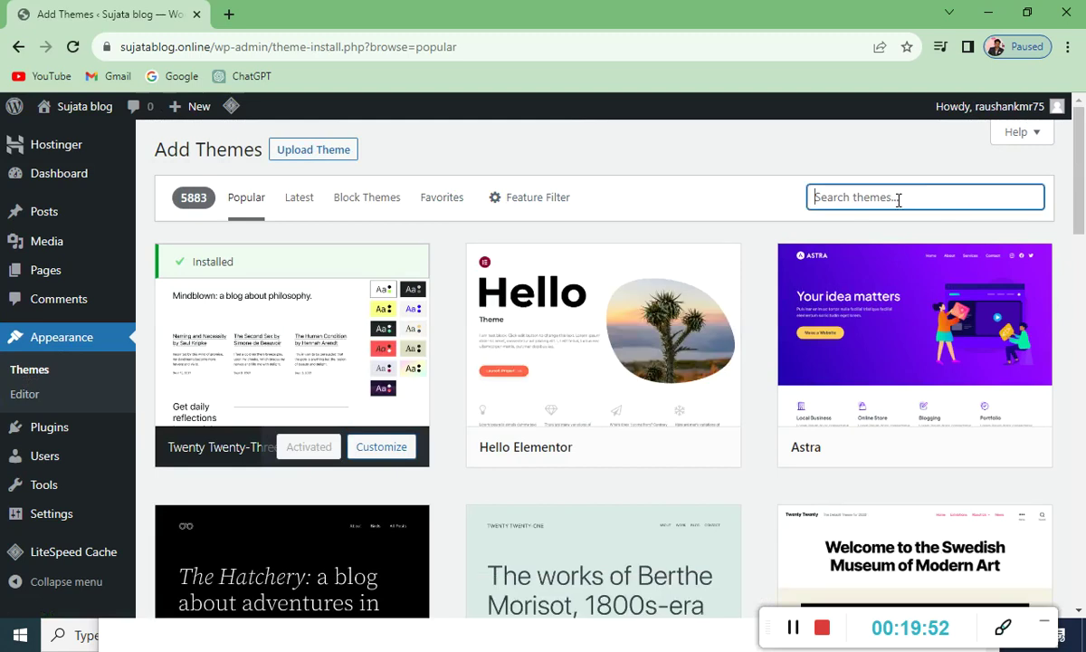
{"action": "type", "text": "ow"}
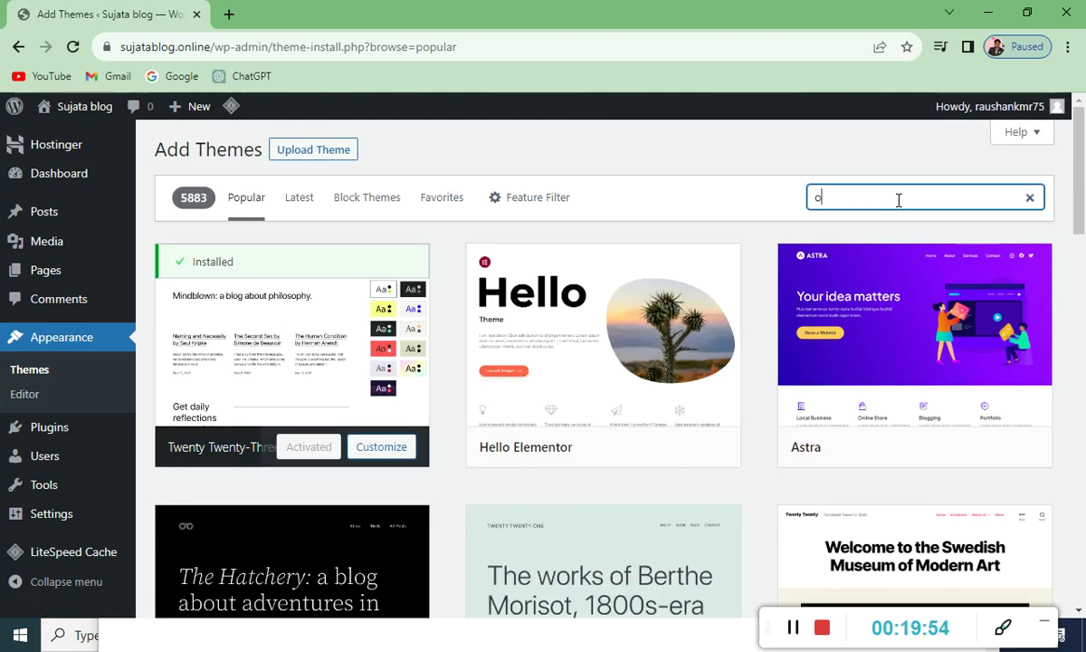
{"action": "key", "text": "BackSpace"}
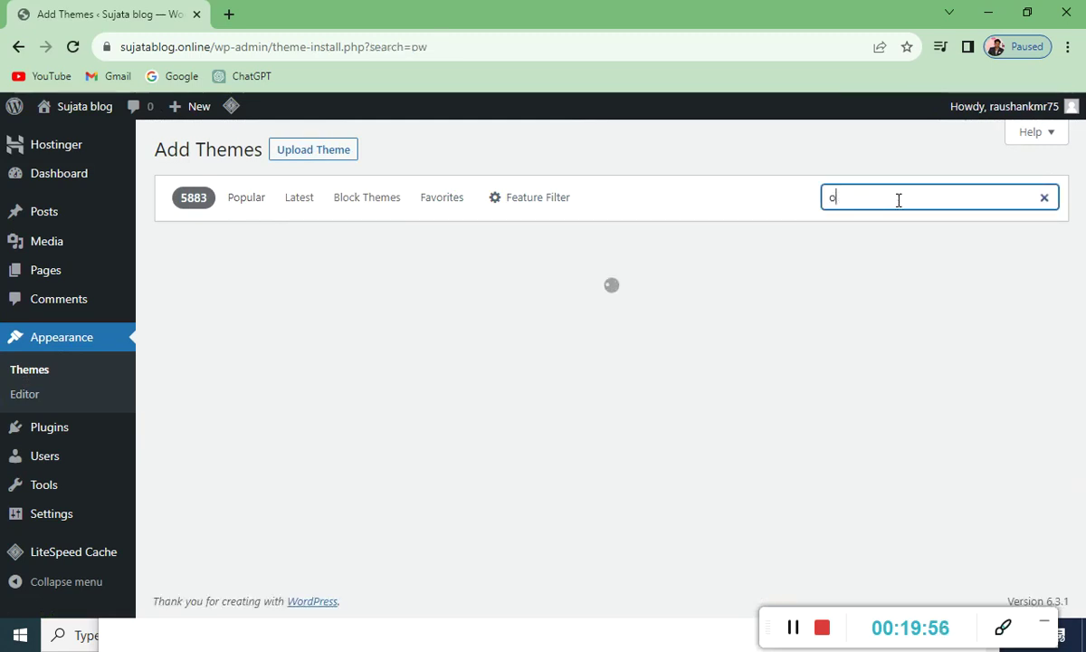
{"action": "type", "text": "eanwp"}
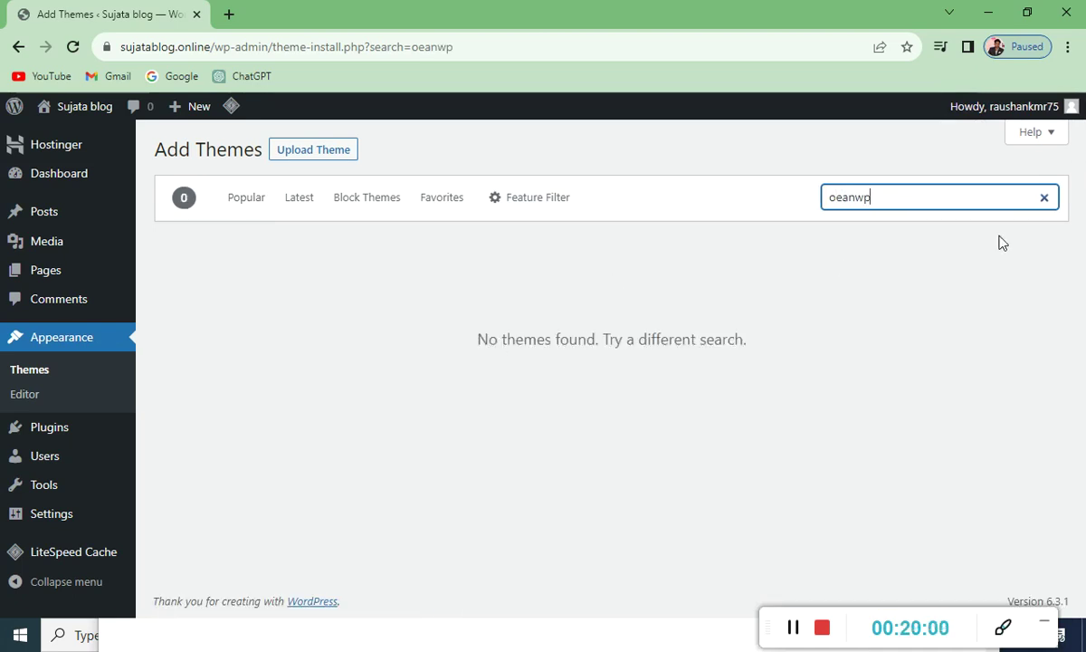
{"action": "left_click_drag", "start_coordinate": [953, 196], "coordinate": [648, 206]}
{"action": "type", "text": "o"}
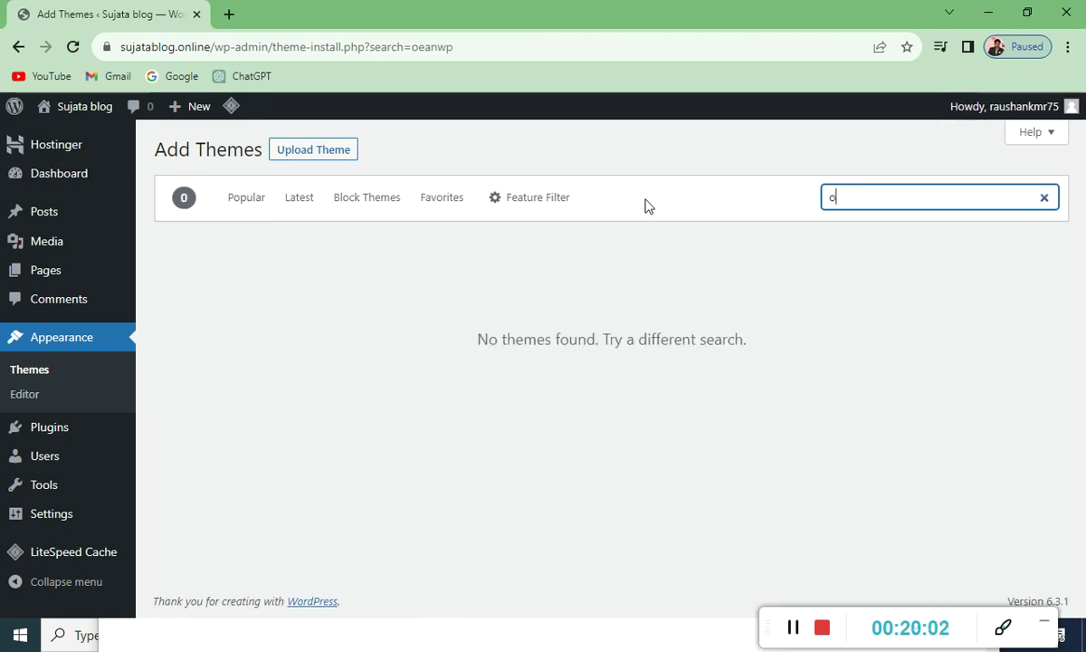
{"action": "type", "text": "ceanwp"}
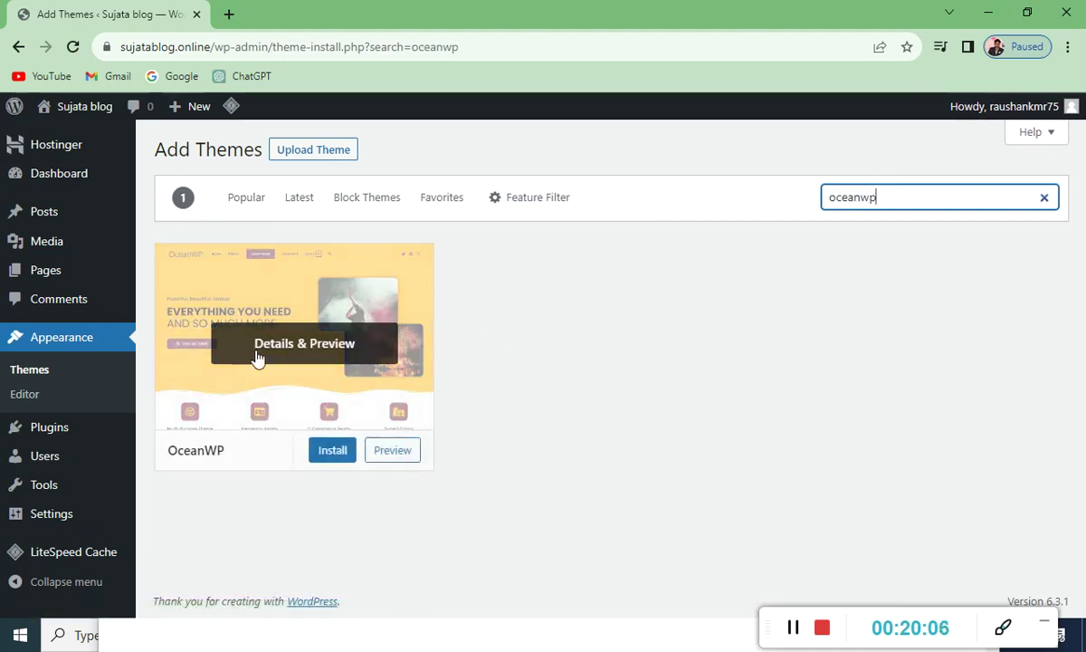
- Install and activate OceanWP, add the Ocean Extra plugin, and allow the update opt-in
{"action": "left_click", "coordinate": [316, 448]}
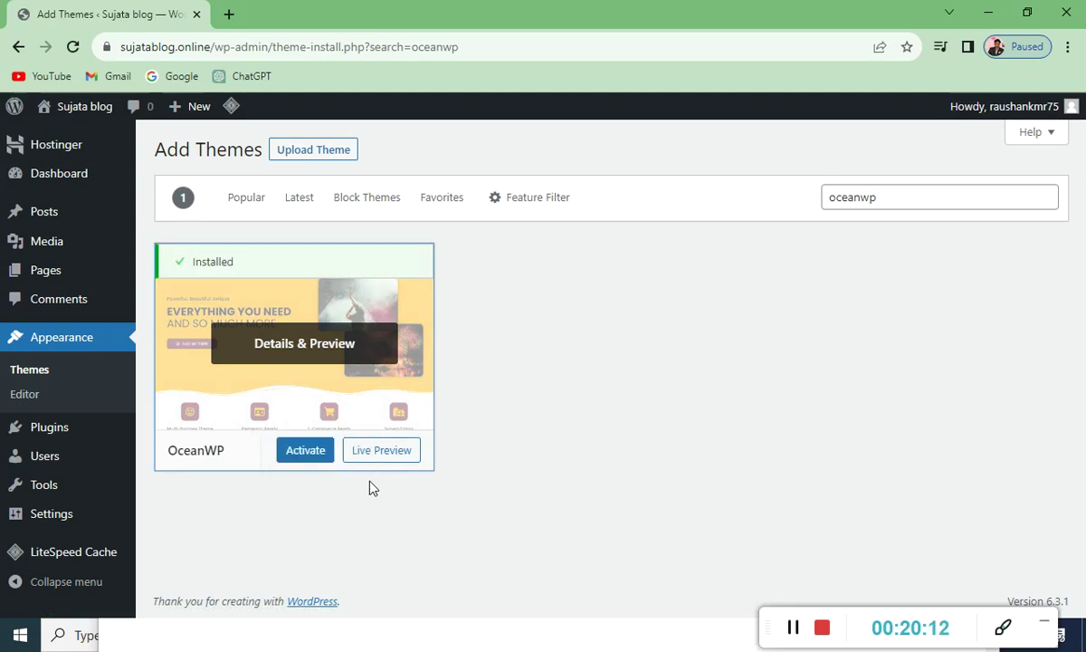
{"action": "left_click", "coordinate": [296, 451]}
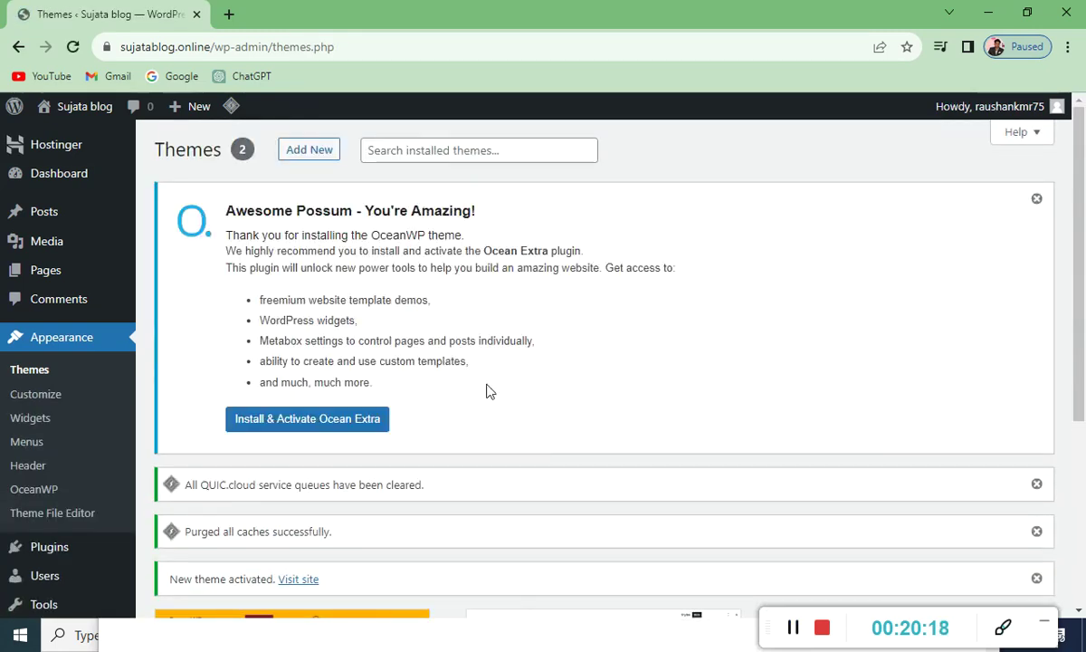
{"action": "left_click", "coordinate": [272, 418]}
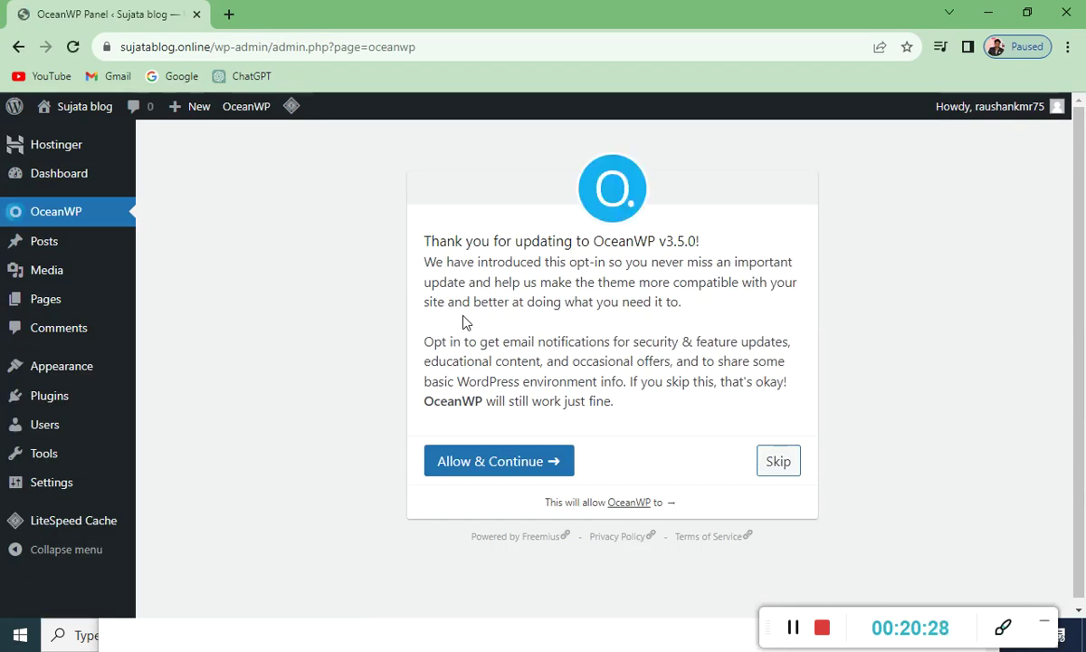
{"action": "left_click", "coordinate": [449, 463]}
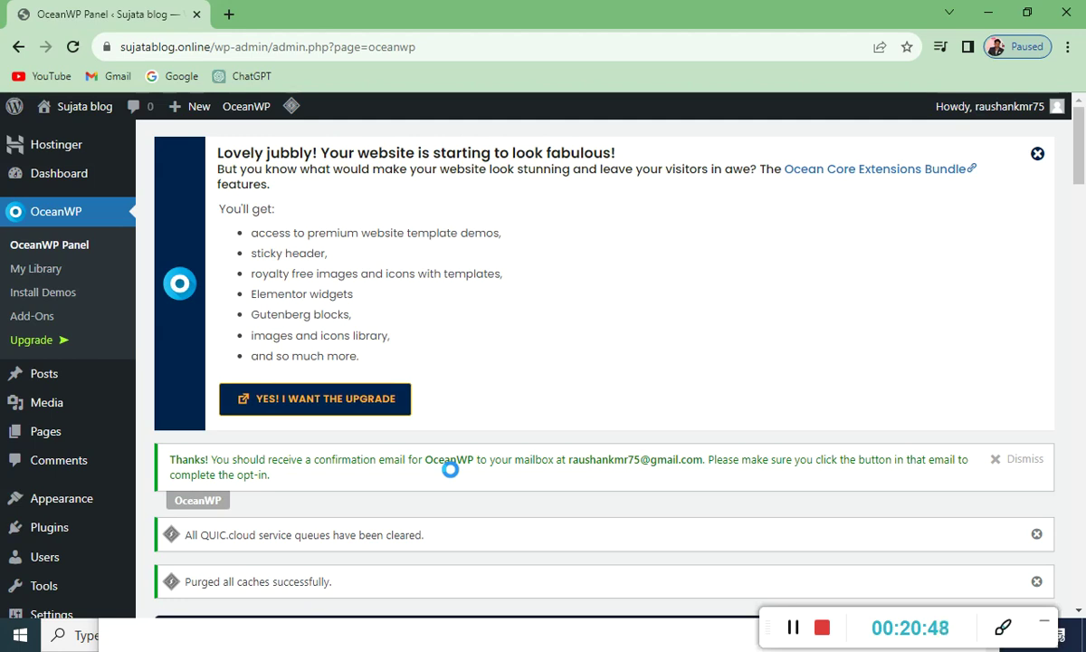
{"action": "scroll", "coordinate": [253, 568], "scroll_direction": "down", "scroll_amount": 10}
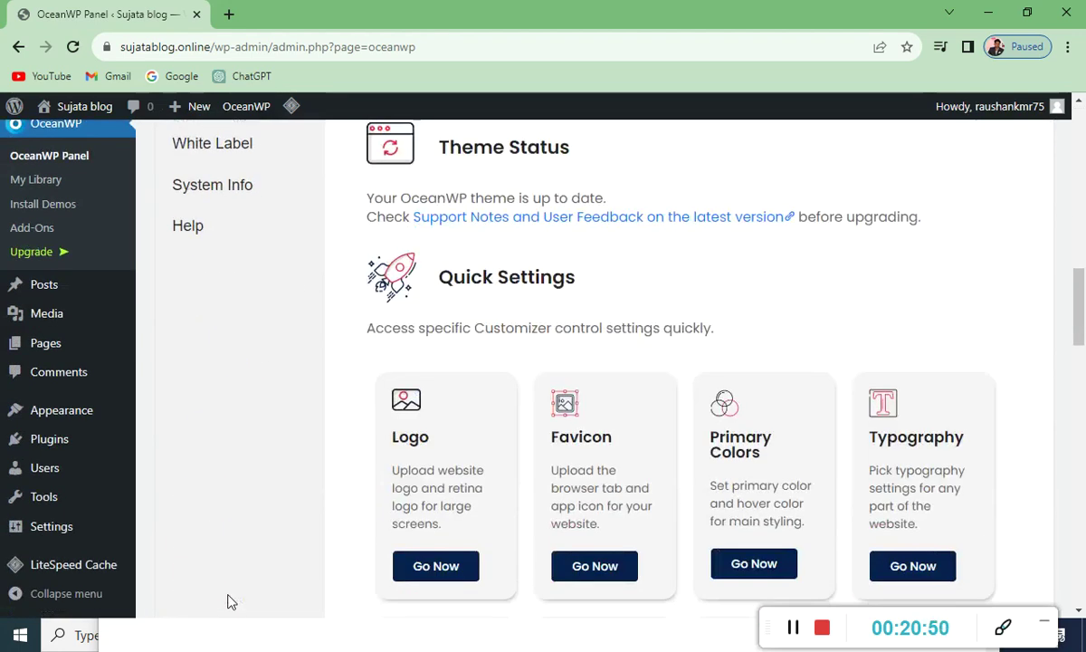
{"action": "scroll", "coordinate": [272, 547], "scroll_direction": "up", "scroll_amount": 5}
{"action": "scroll", "coordinate": [274, 547], "scroll_direction": "up", "scroll_amount": 10}
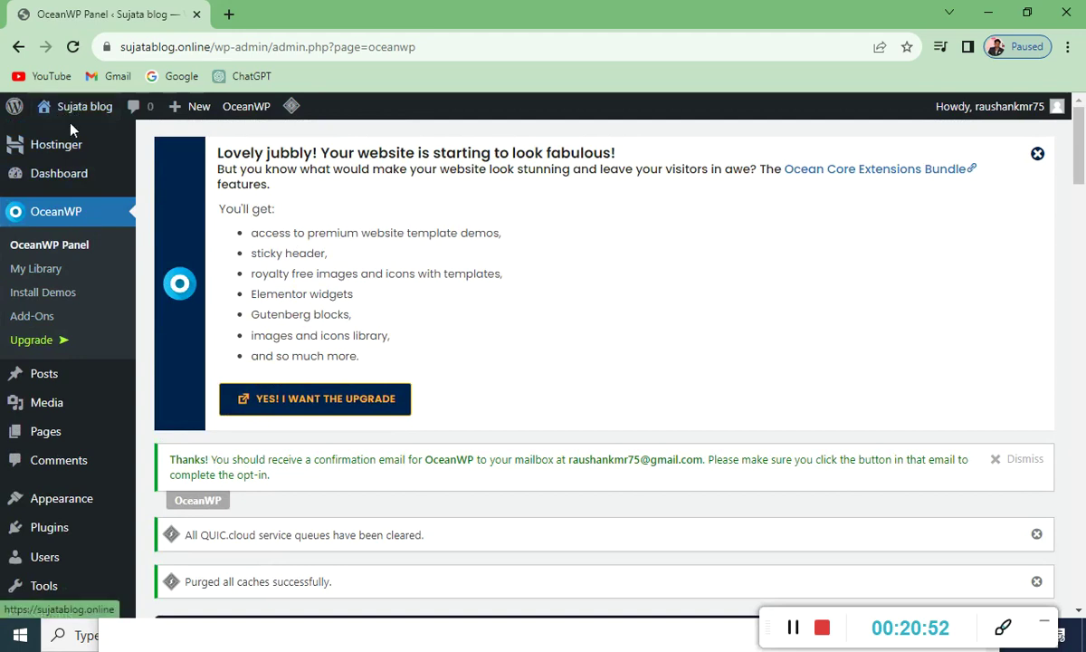
- Delete the Twenty Twenty-Three theme from Appearance > Themes and confirm
{"action": "mouse_move", "coordinate": [66, 152]}
{"action": "mouse_move", "coordinate": [62, 172]}
{"action": "left_click", "coordinate": [165, 181]}
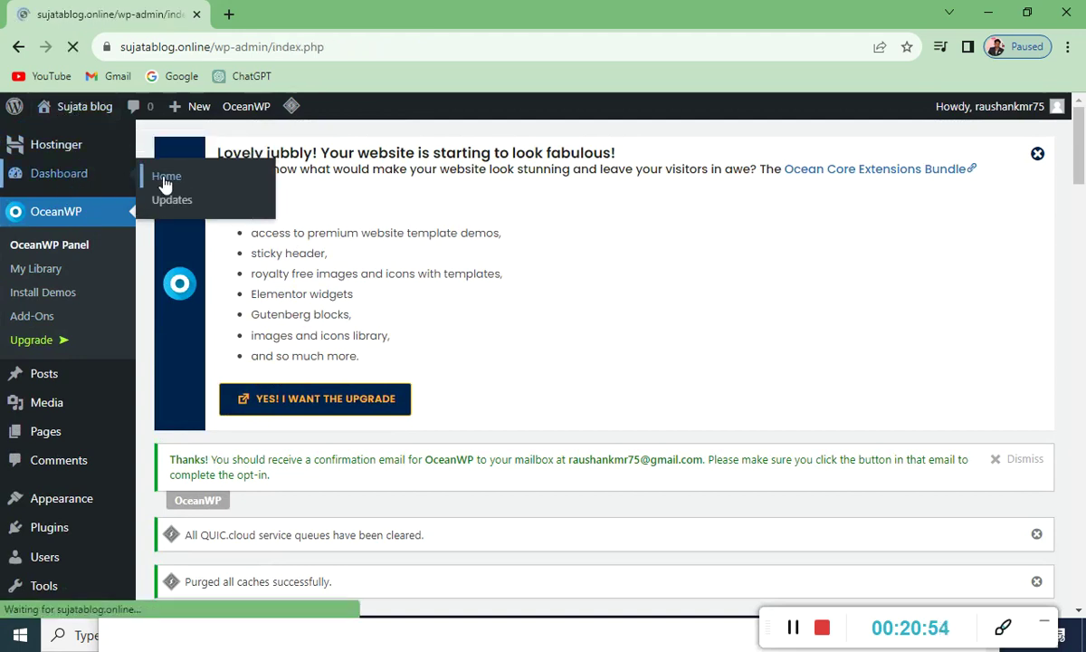
{"action": "scroll", "coordinate": [165, 315], "scroll_direction": "down", "scroll_amount": 5}
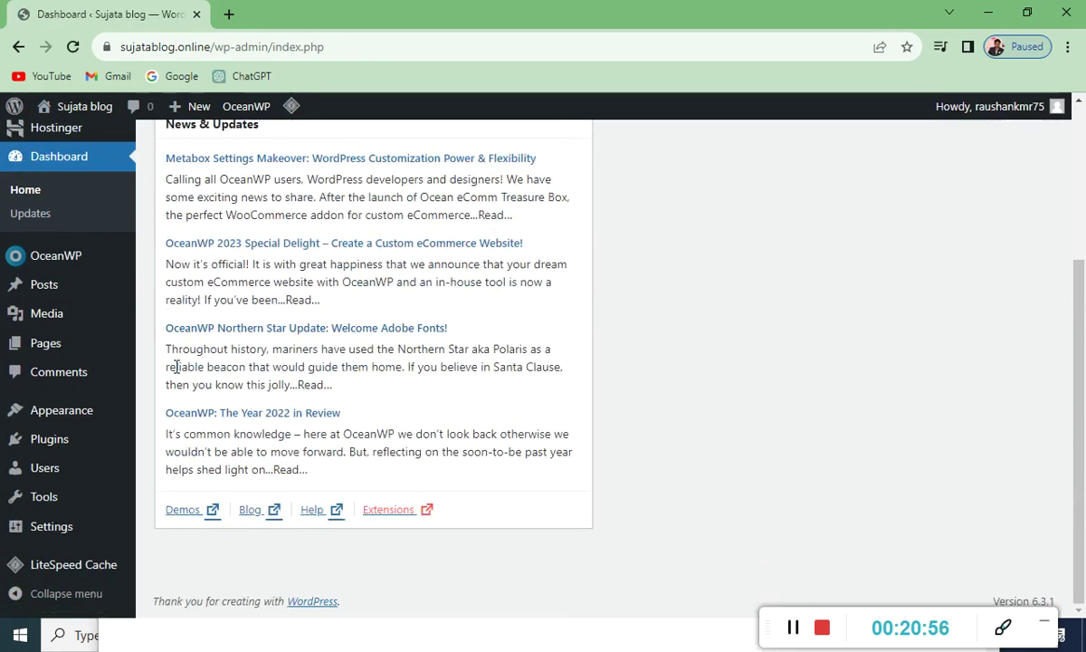
{"action": "mouse_move", "coordinate": [77, 421]}
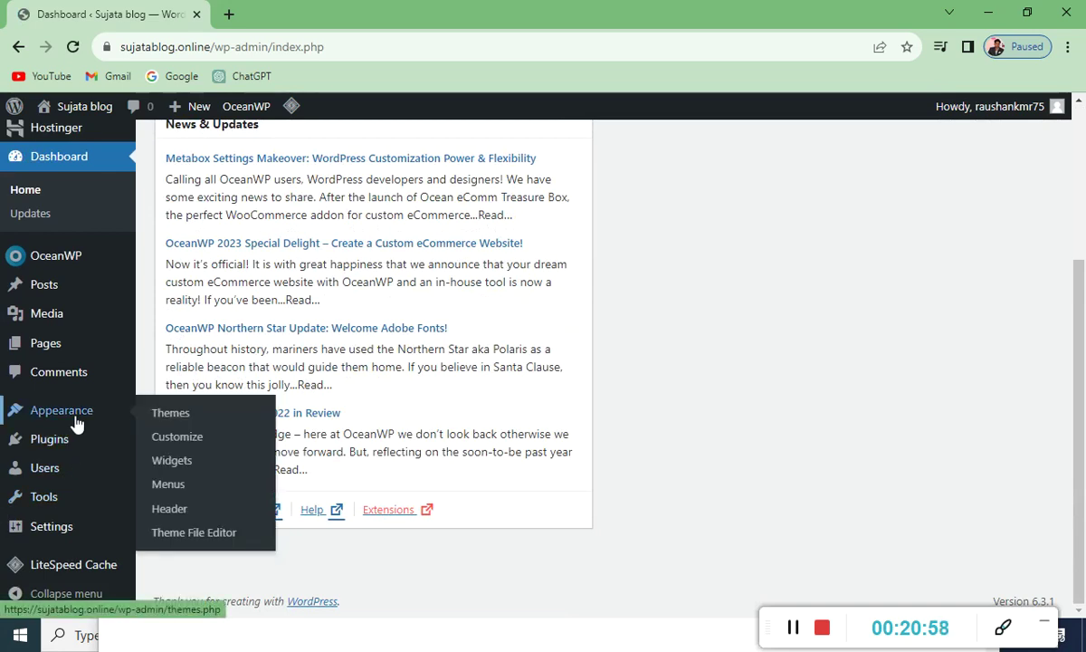
{"action": "left_click", "coordinate": [151, 413]}
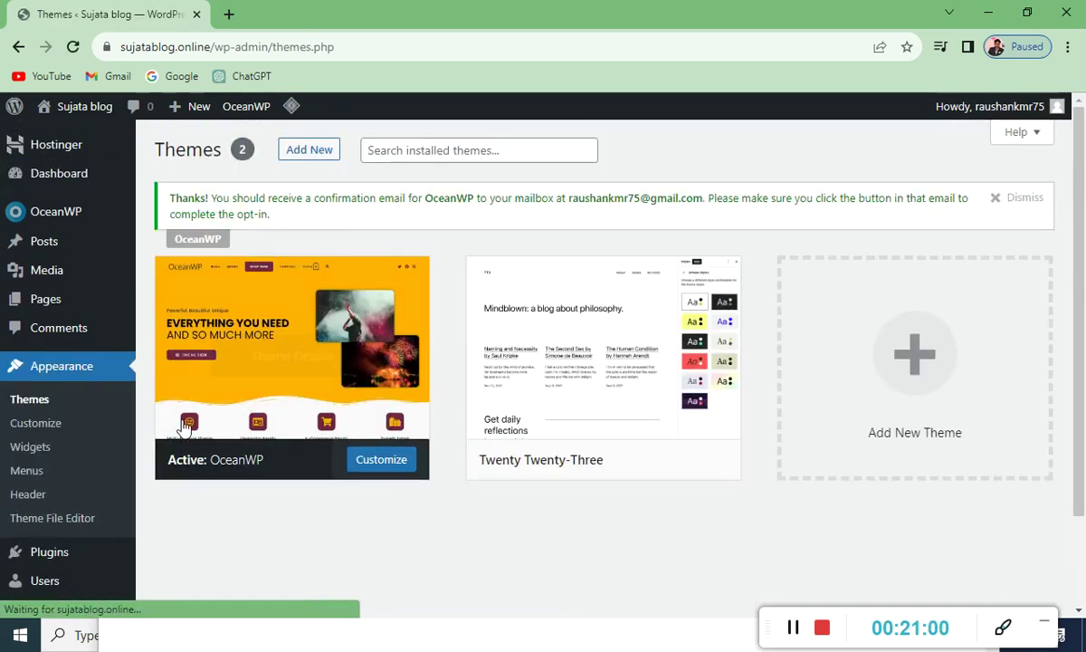
{"action": "left_click", "coordinate": [588, 358]}
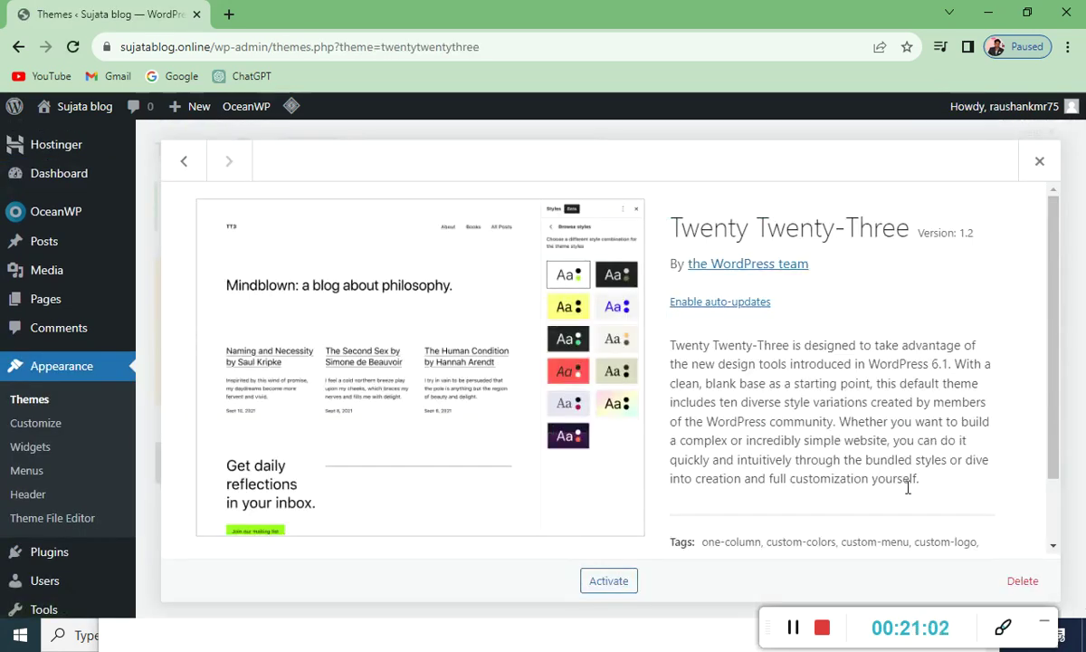
{"action": "left_click", "coordinate": [1041, 582]}
{"action": "left_click", "coordinate": [611, 178]}
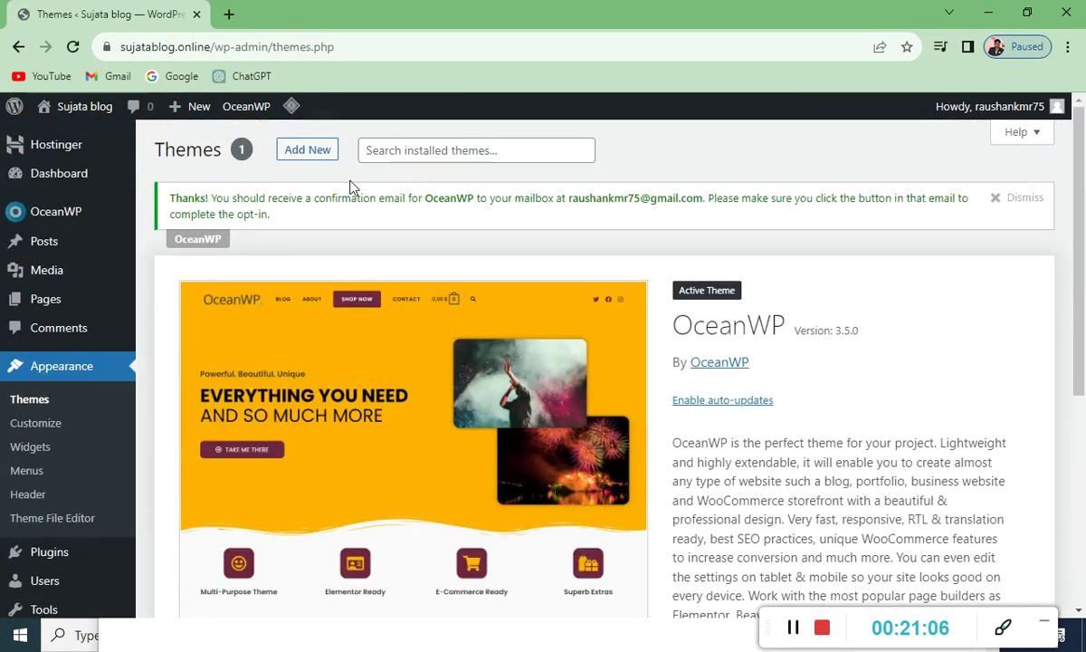
- Search the theme directory for 'astra', then install and activate Astra
{"action": "left_click", "coordinate": [307, 152]}
{"action": "left_click", "coordinate": [911, 278]}
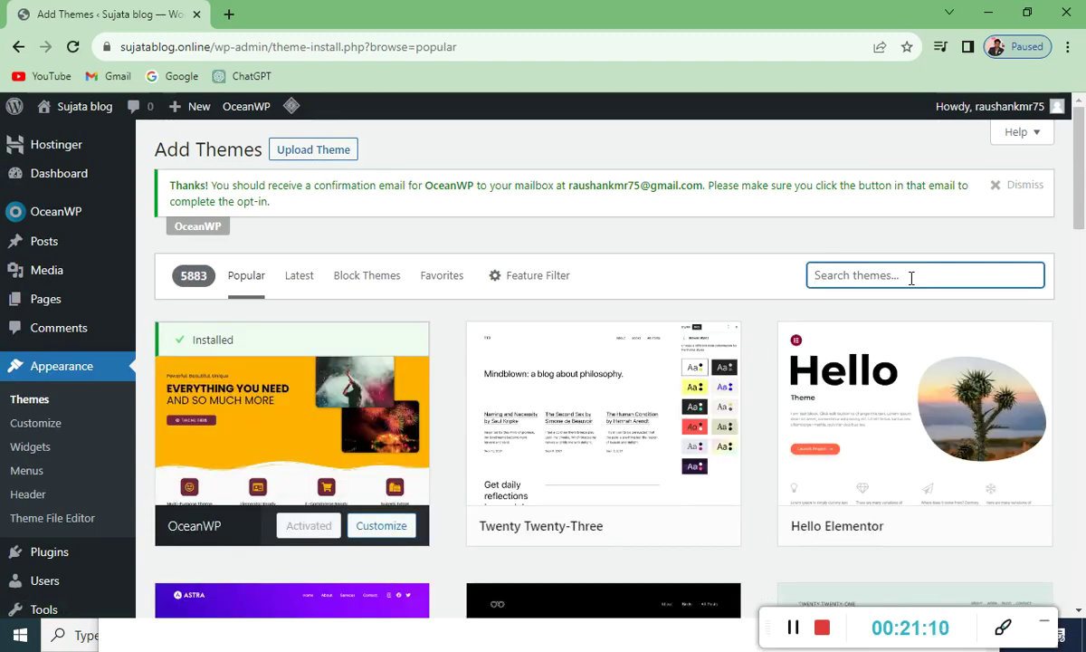
{"action": "type", "text": "astra"}
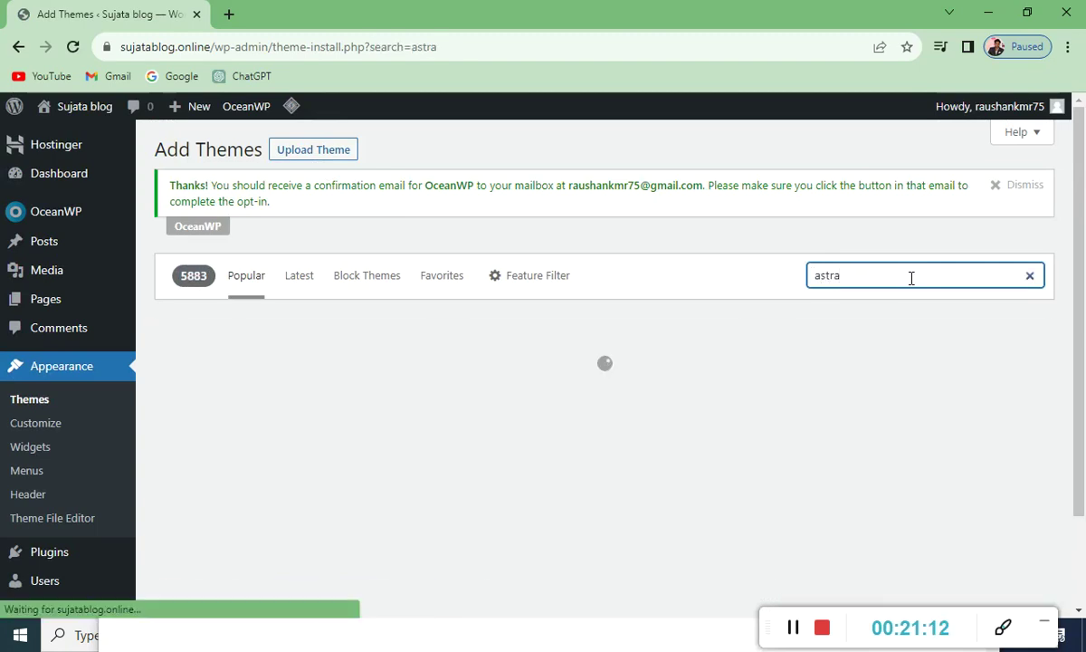
{"action": "left_click", "coordinate": [323, 525]}
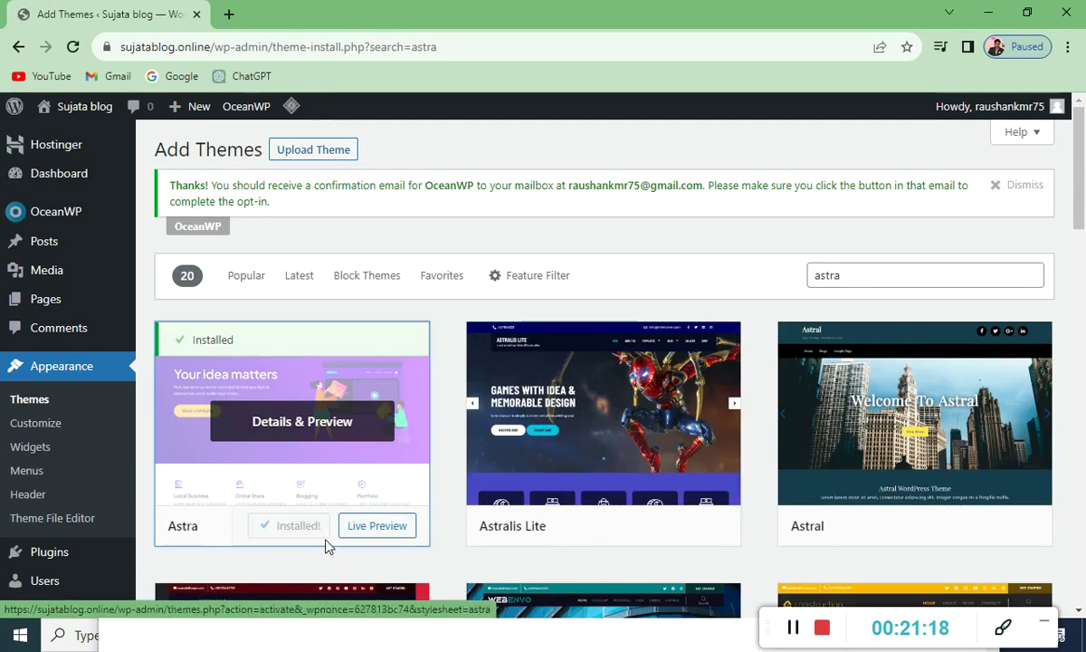
{"action": "left_click", "coordinate": [309, 534]}
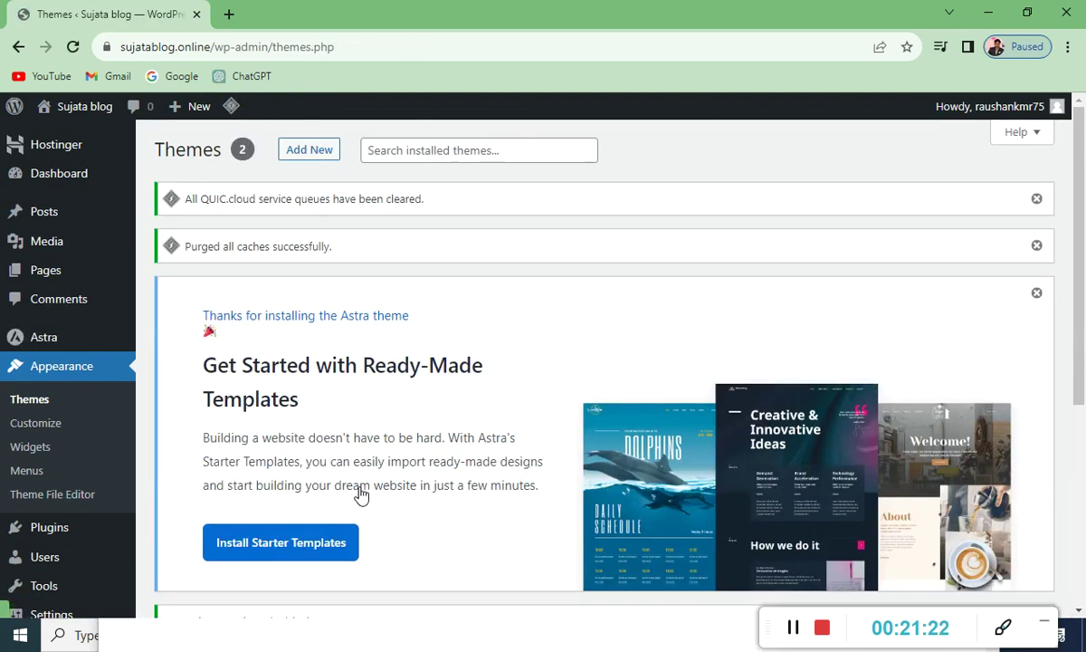
{"action": "scroll", "coordinate": [362, 496], "scroll_direction": "down", "scroll_amount": 4}
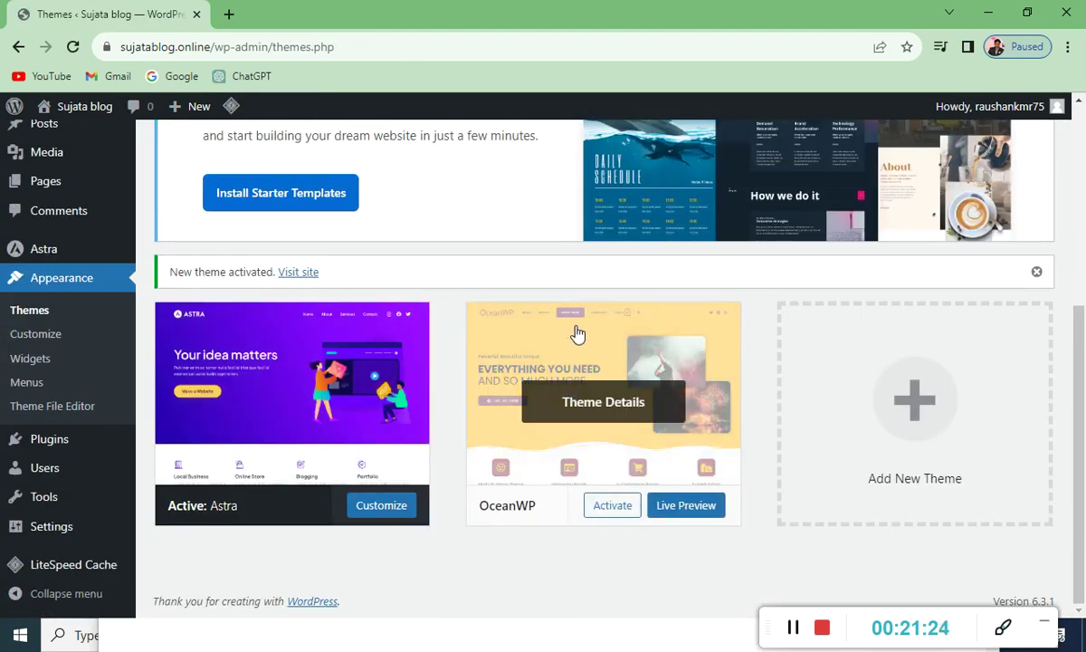
- Delete the inactive OceanWP theme and confirm
{"action": "left_click", "coordinate": [543, 313]}
{"action": "left_click", "coordinate": [1021, 584]}
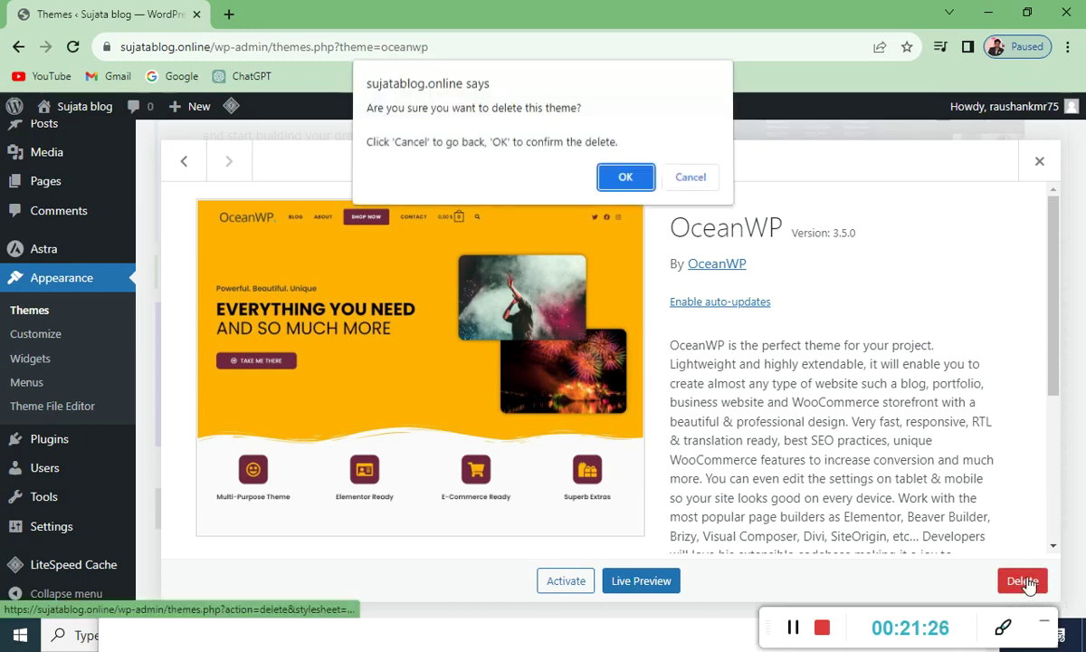
{"action": "left_click", "coordinate": [623, 174]}
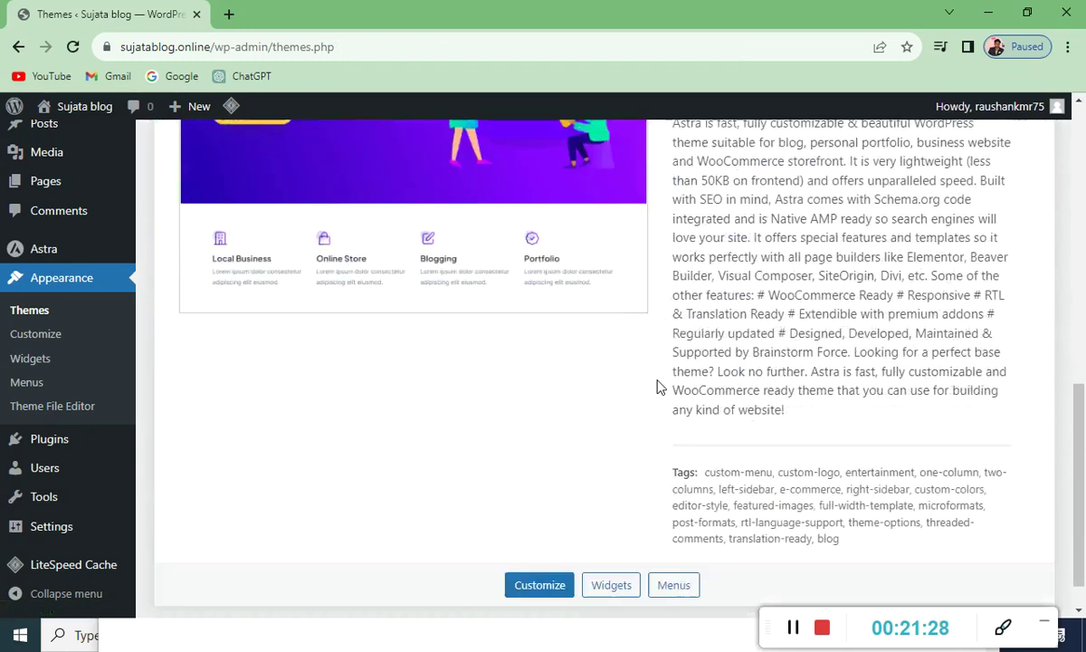
{"action": "scroll", "coordinate": [504, 459], "scroll_direction": "up", "scroll_amount": 1}
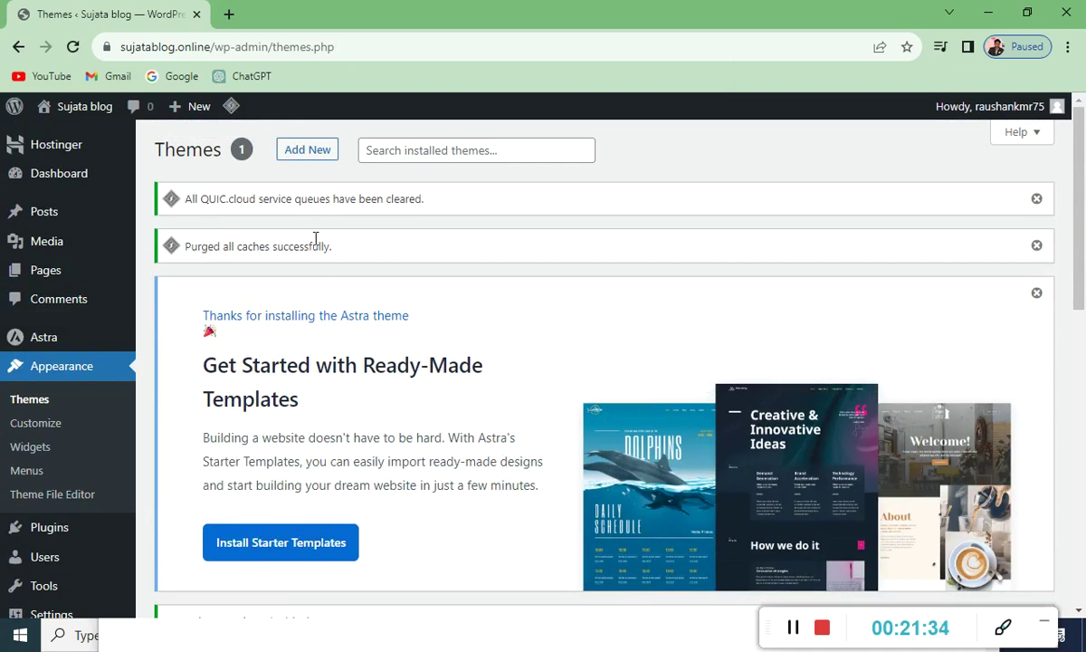
- Reinstall OceanWP from the popular themes on the Add Themes page
{"action": "left_click", "coordinate": [314, 150]}
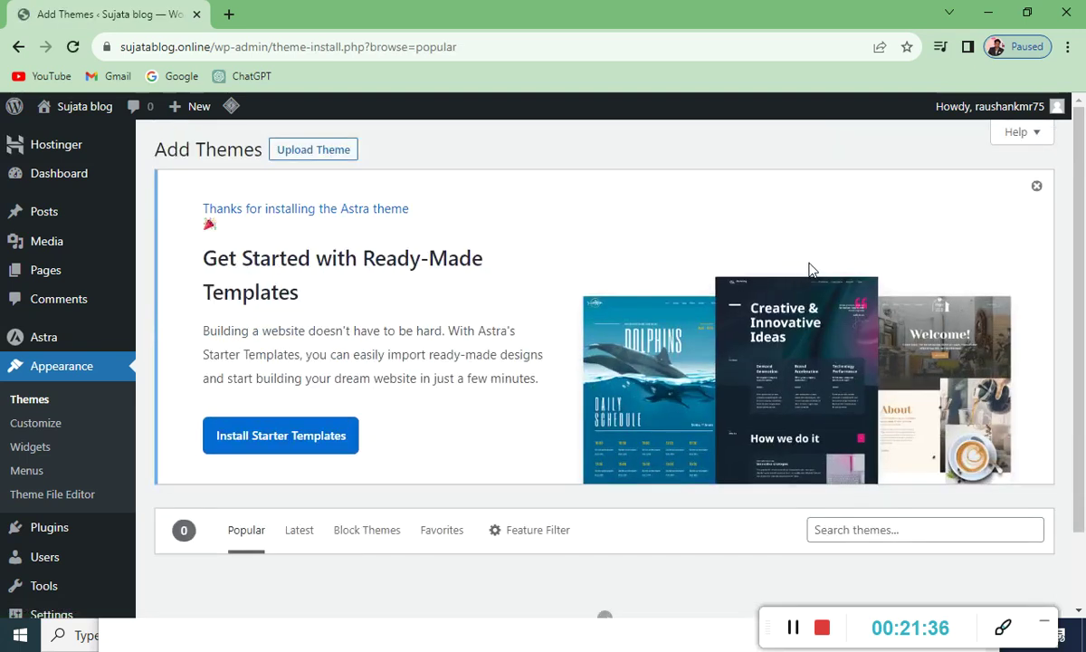
{"action": "scroll", "coordinate": [299, 362], "scroll_direction": "down", "scroll_amount": 3}
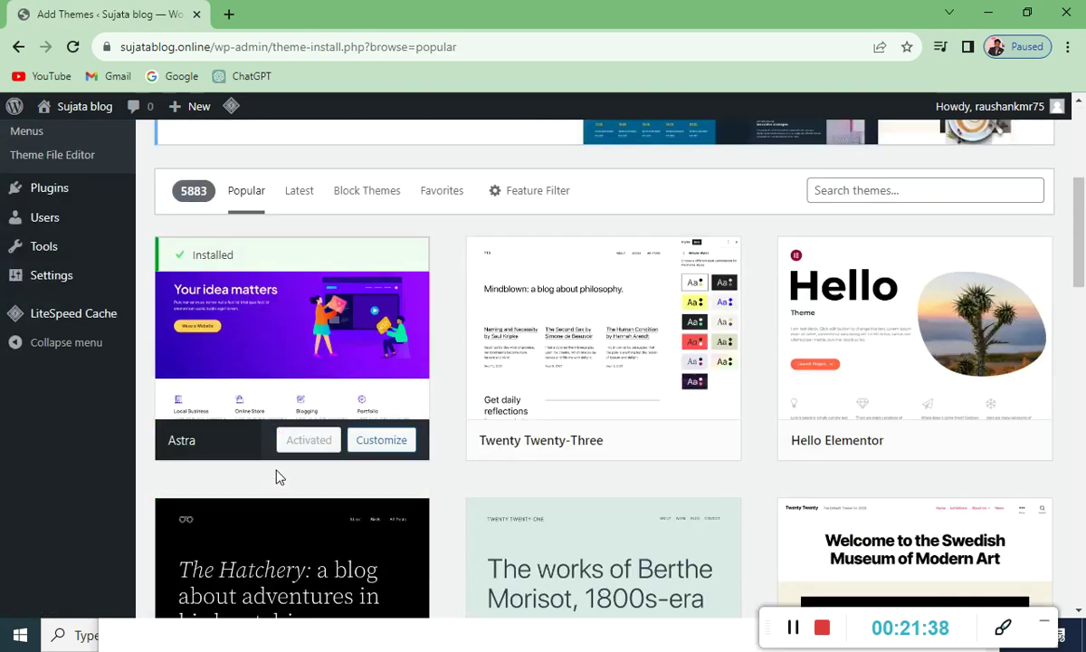
{"action": "scroll", "coordinate": [371, 380], "scroll_direction": "down", "scroll_amount": 6}
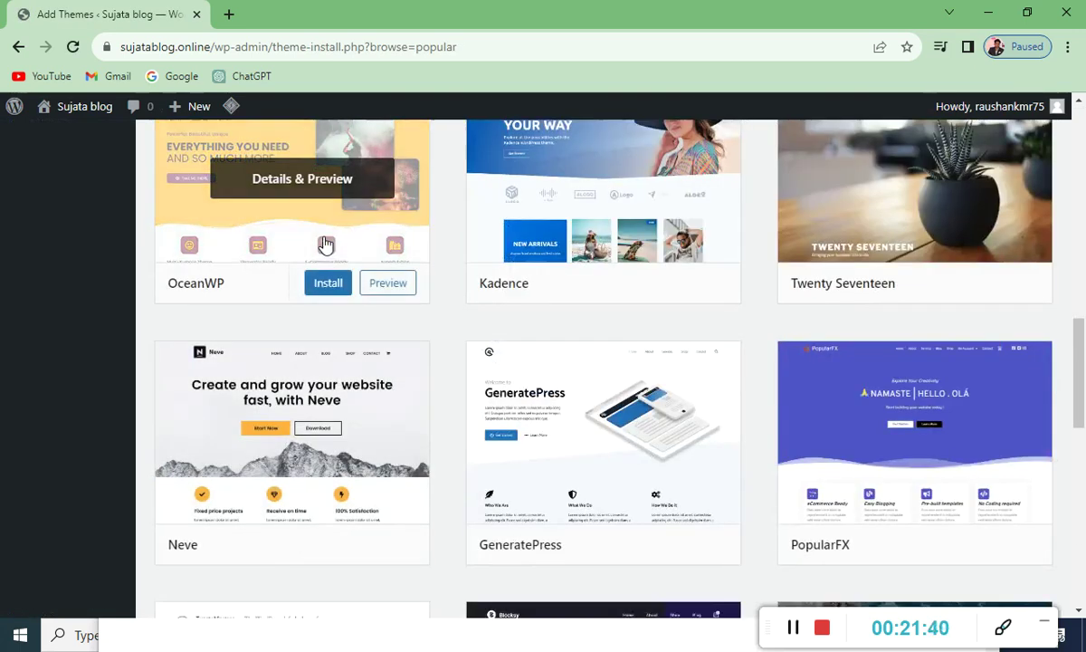
{"action": "left_click", "coordinate": [317, 285]}
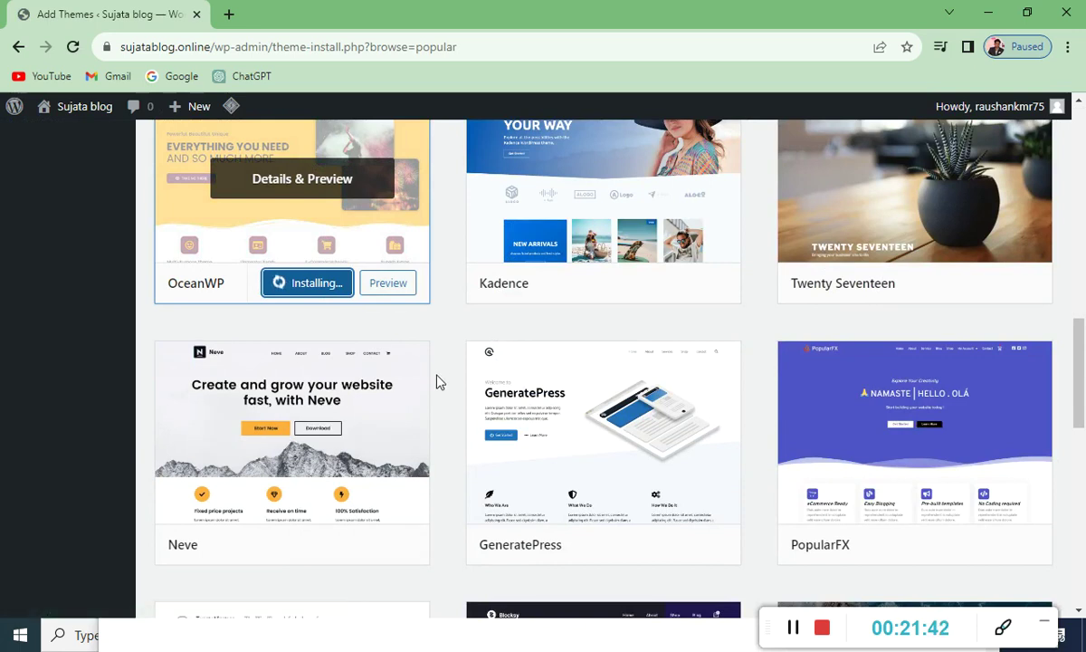
- Activate the reinstalled OceanWP theme and visit the live Sujata blog
{"action": "scroll", "coordinate": [436, 380], "scroll_direction": "up", "scroll_amount": 2}
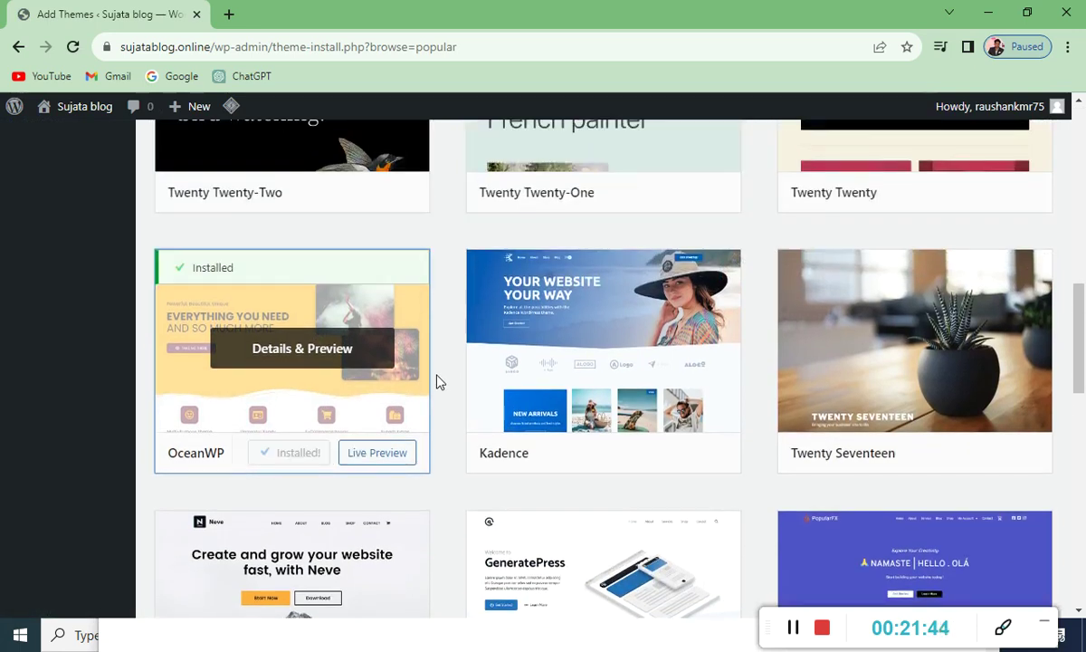
{"action": "left_click", "coordinate": [300, 460]}
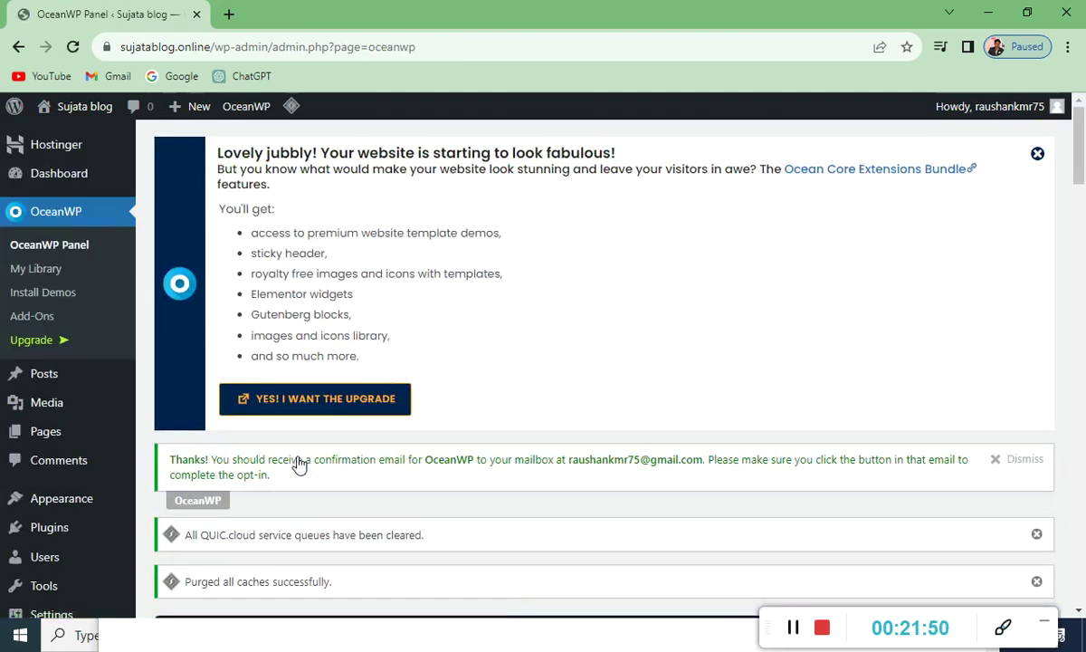
{"action": "scroll", "coordinate": [303, 461], "scroll_direction": "down", "scroll_amount": 5}
{"action": "scroll", "coordinate": [107, 312], "scroll_direction": "up", "scroll_amount": 3}
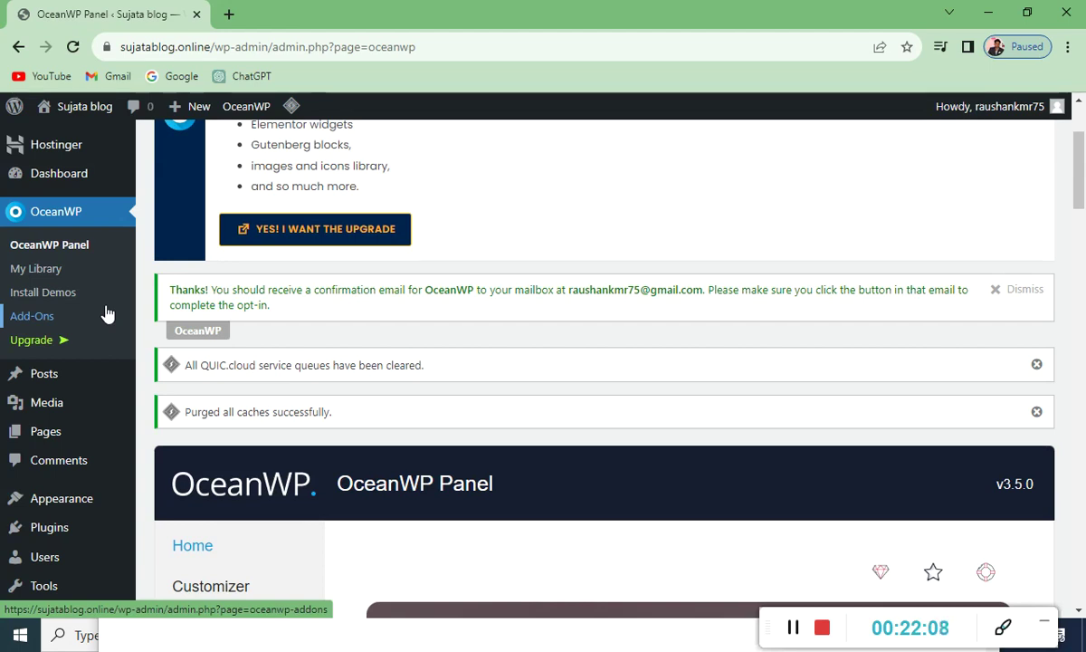
{"action": "scroll", "coordinate": [133, 243], "scroll_direction": "up", "scroll_amount": 2}
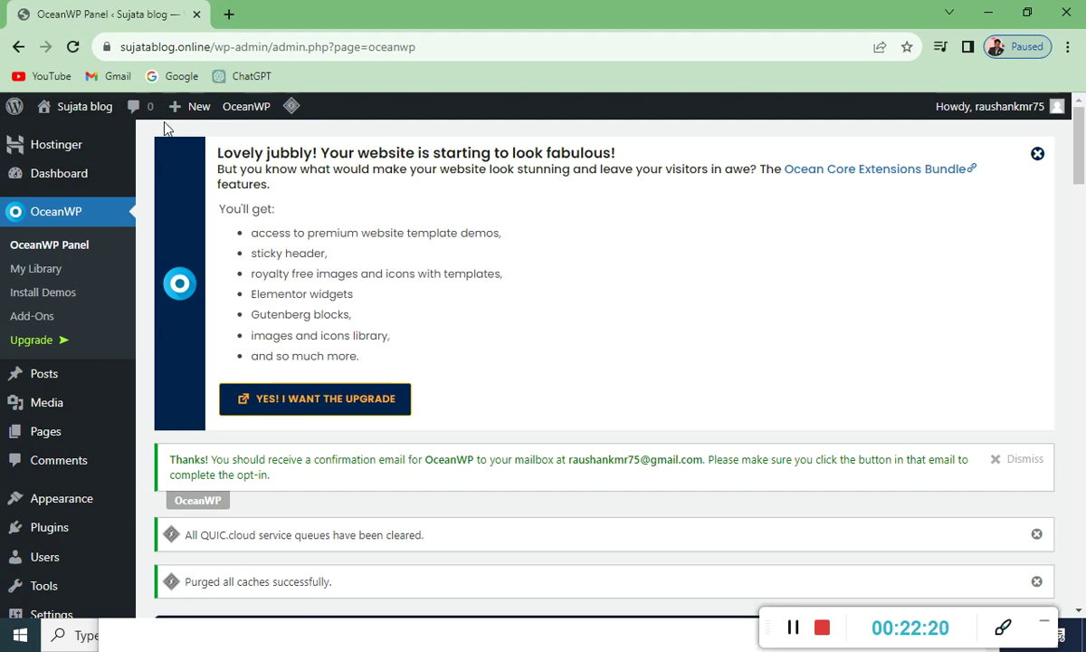
{"action": "mouse_move", "coordinate": [56, 110]}
{"action": "left_click", "coordinate": [88, 138]}
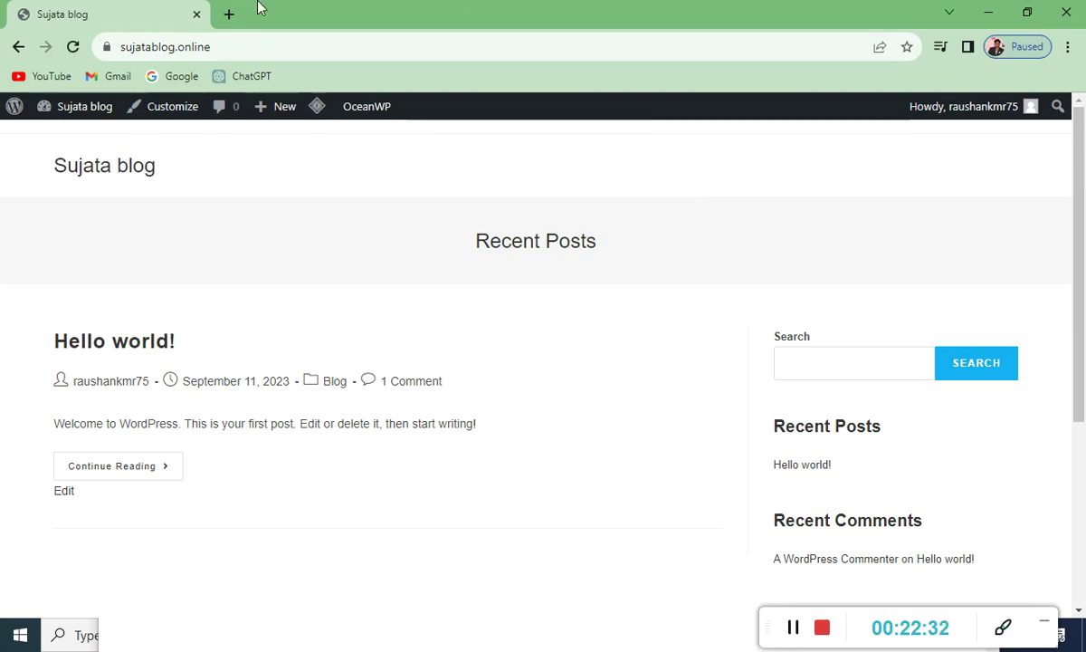
- In a new browser tab, search for 'goldgym'
{"action": "left_click", "coordinate": [232, 14]}
{"action": "type", "text": "g"}
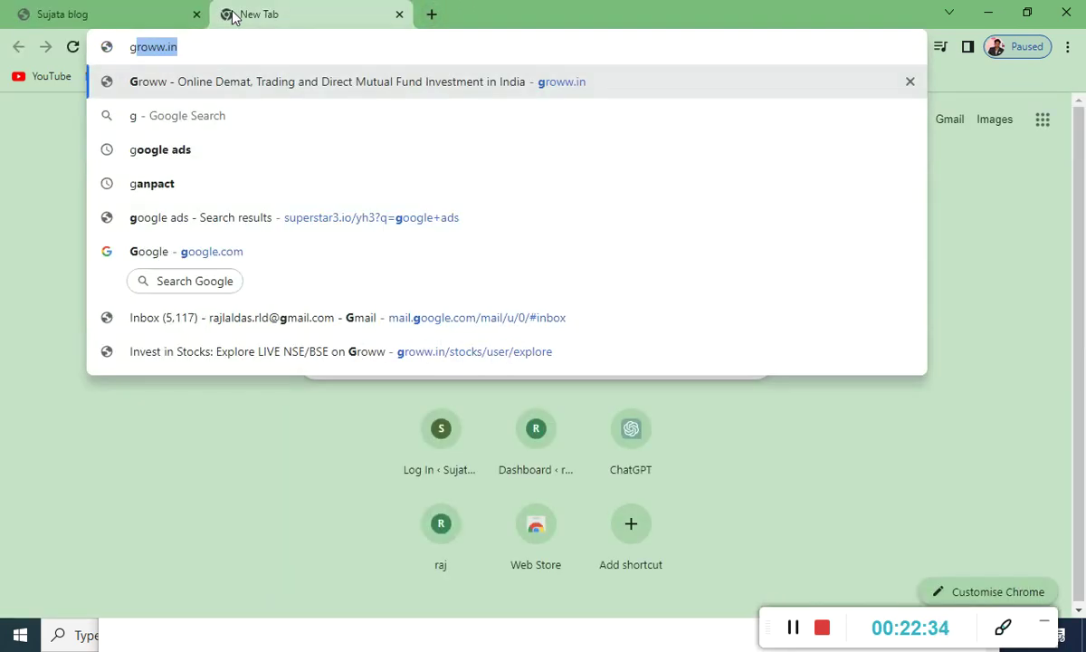
{"action": "key", "text": "BackSpace"}
{"action": "key", "text": "BackSpace"}
{"action": "type", "text": "go"}
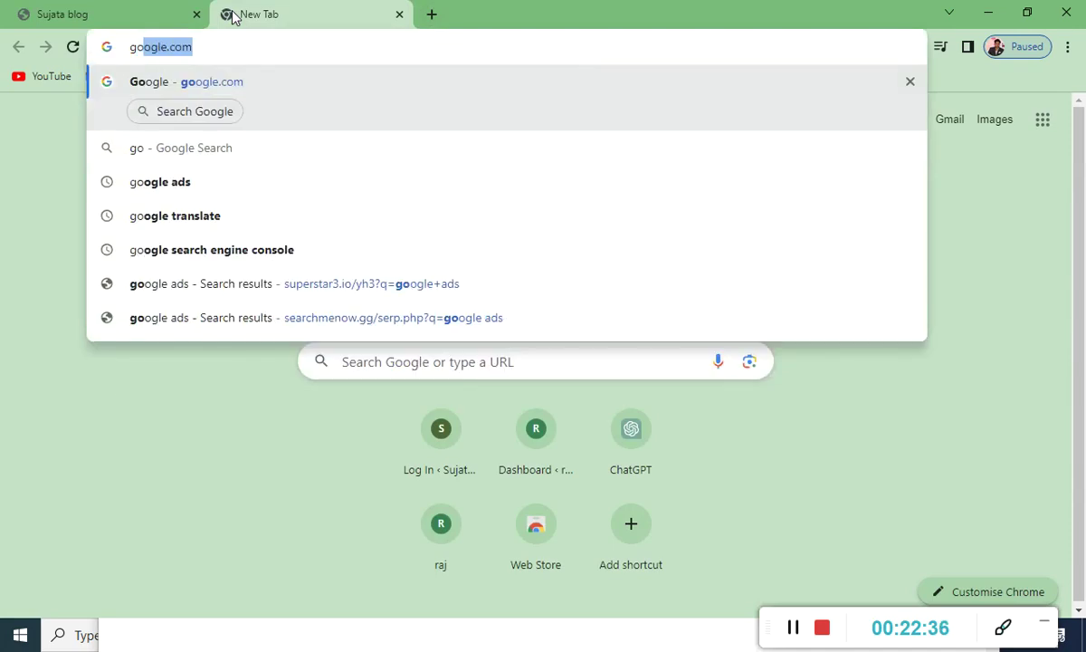
{"action": "key", "text": "BackSpace"}
{"action": "key", "text": "BackSpace"}
{"action": "type", "text": "old"}
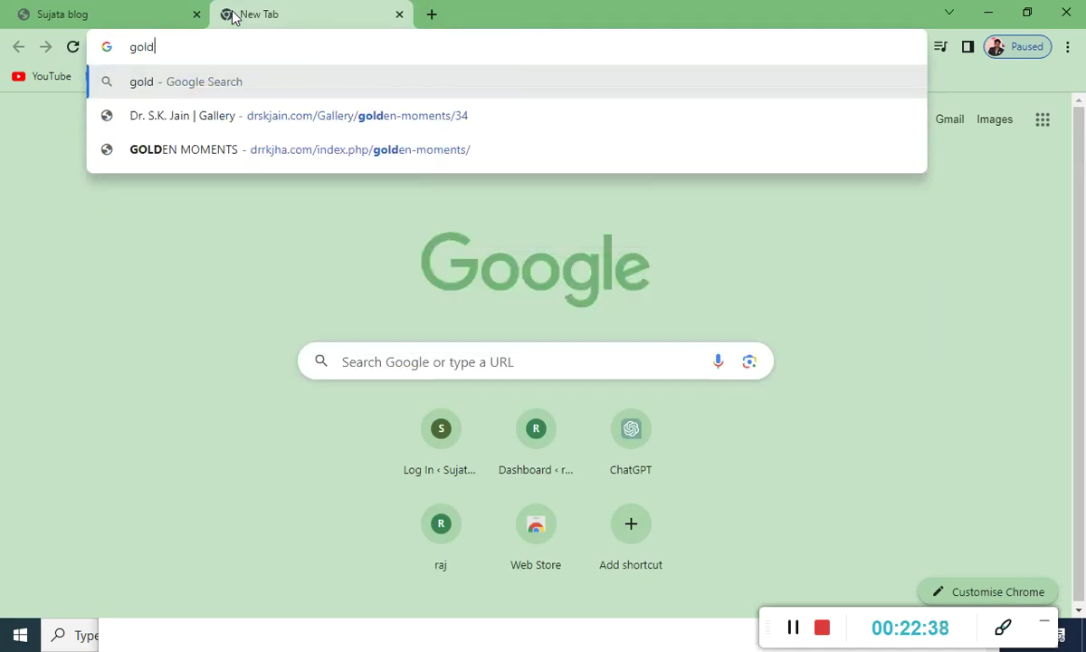
{"action": "type", "text": "gym"}
{"action": "key", "text": "Return"}
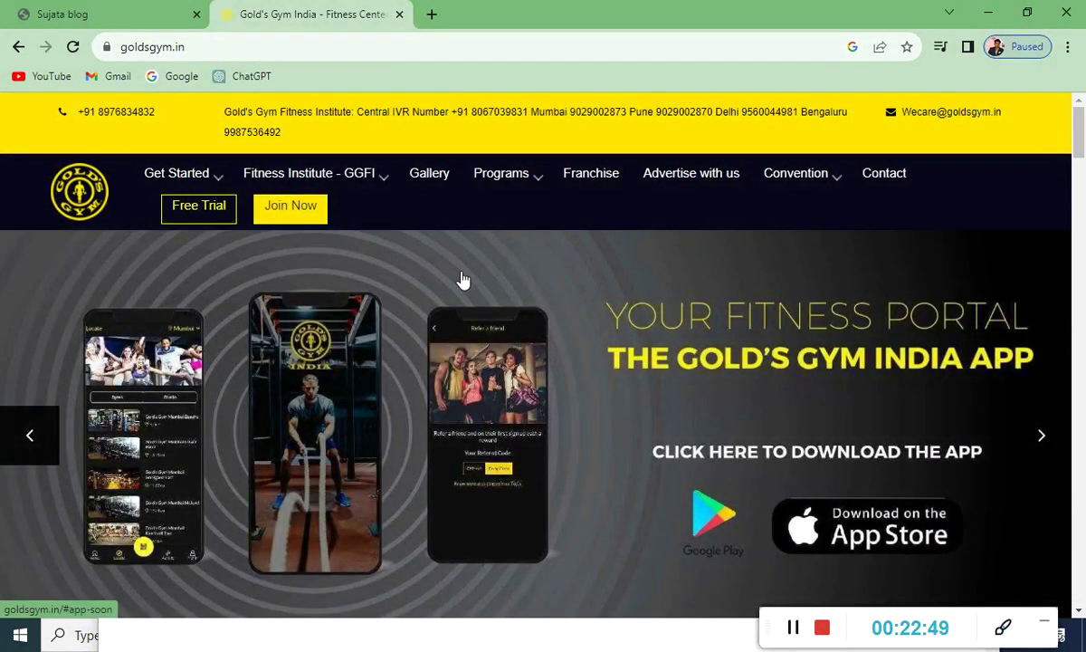
- Browse the goldsgym.in homepage and its navigation menu items
{"action": "mouse_move", "coordinate": [532, 185]}
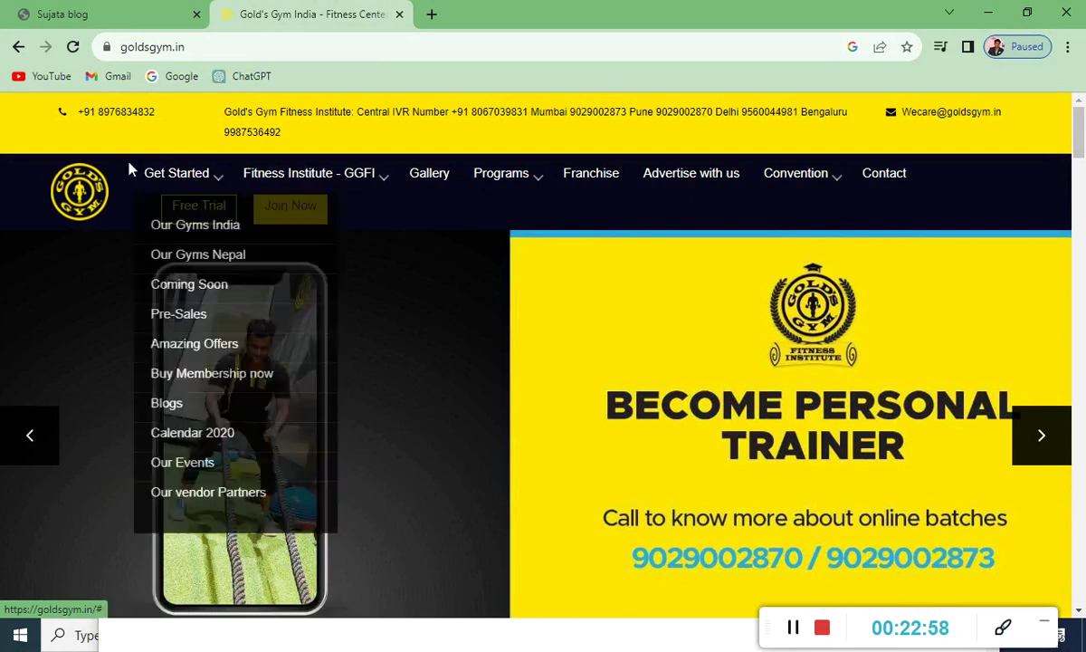
{"action": "mouse_move", "coordinate": [175, 178]}
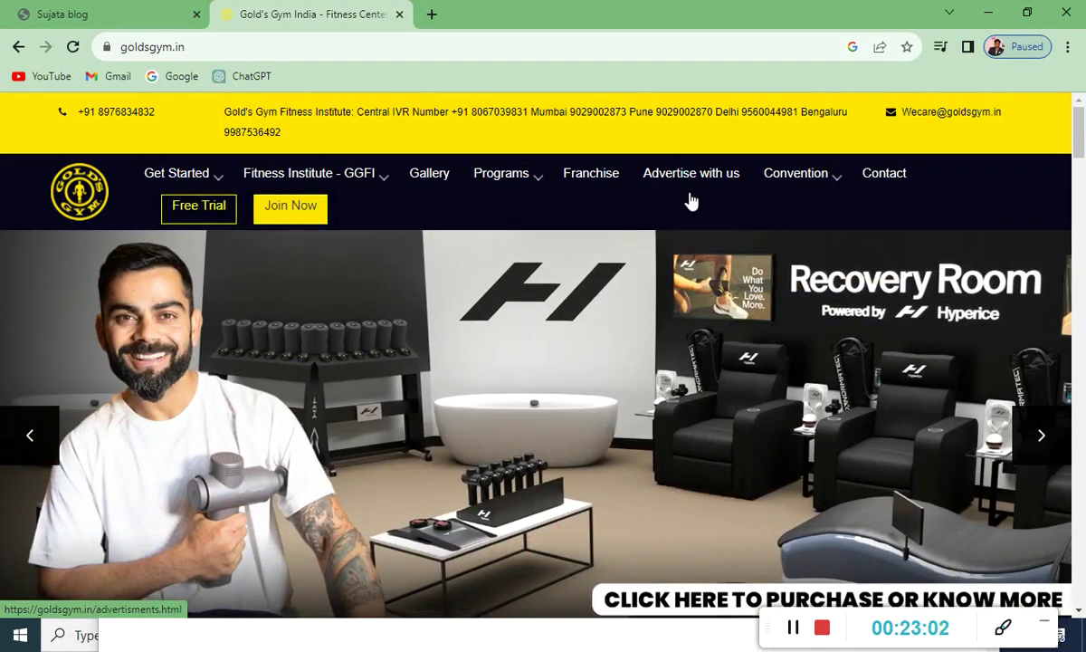
{"action": "scroll", "coordinate": [670, 218], "scroll_direction": "down", "scroll_amount": 1}
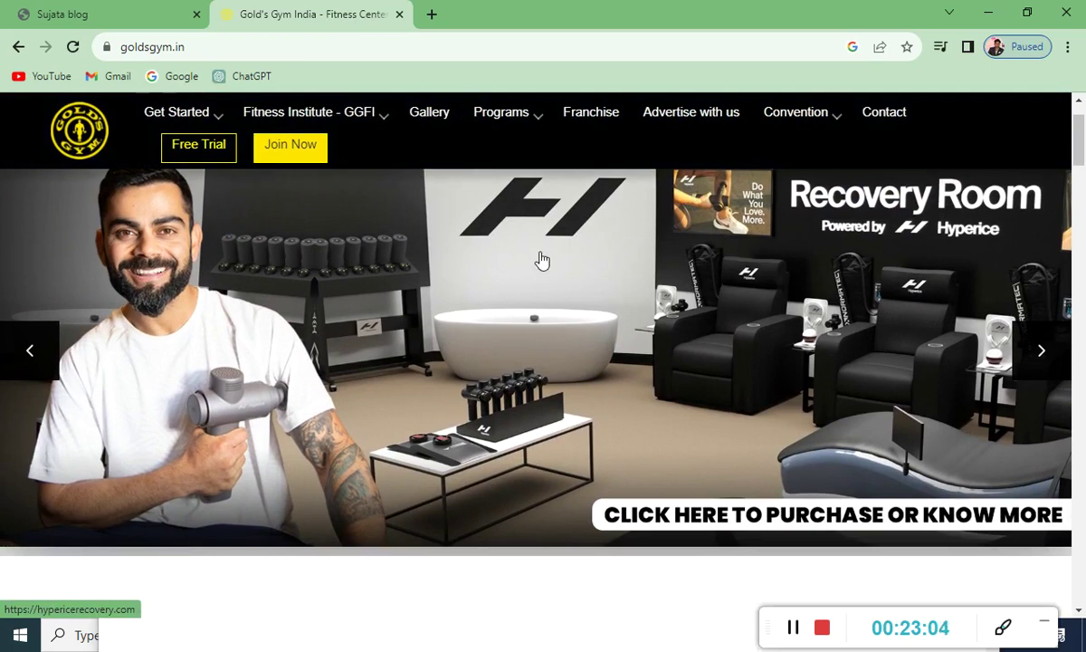
{"action": "scroll", "coordinate": [541, 261], "scroll_direction": "up", "scroll_amount": 1}
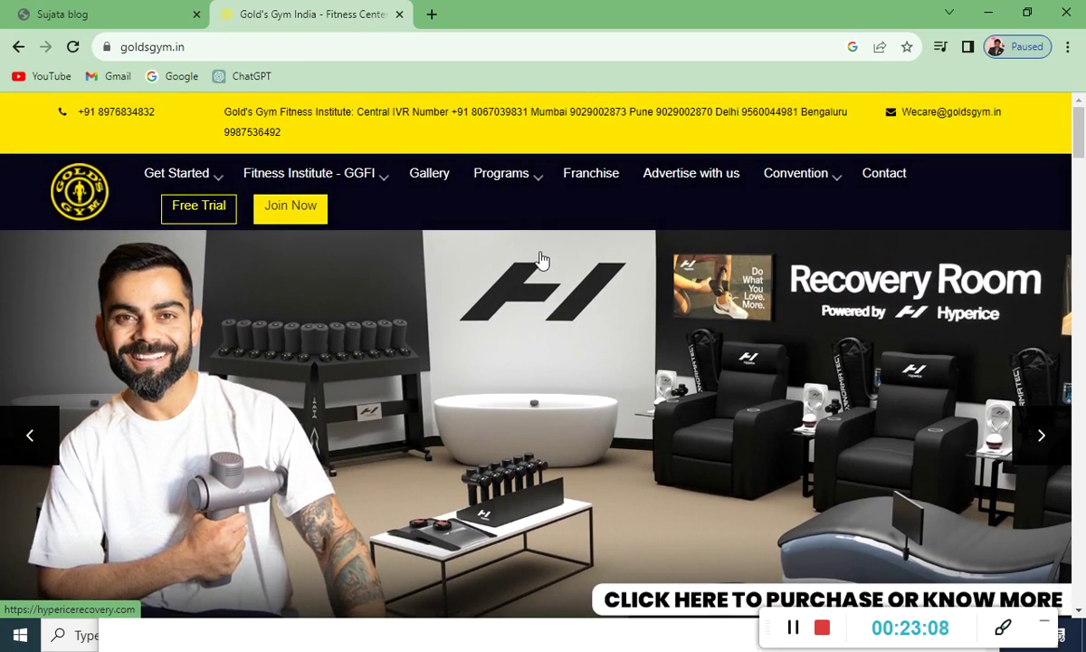
{"action": "scroll", "coordinate": [407, 365], "scroll_direction": "down", "scroll_amount": 1}
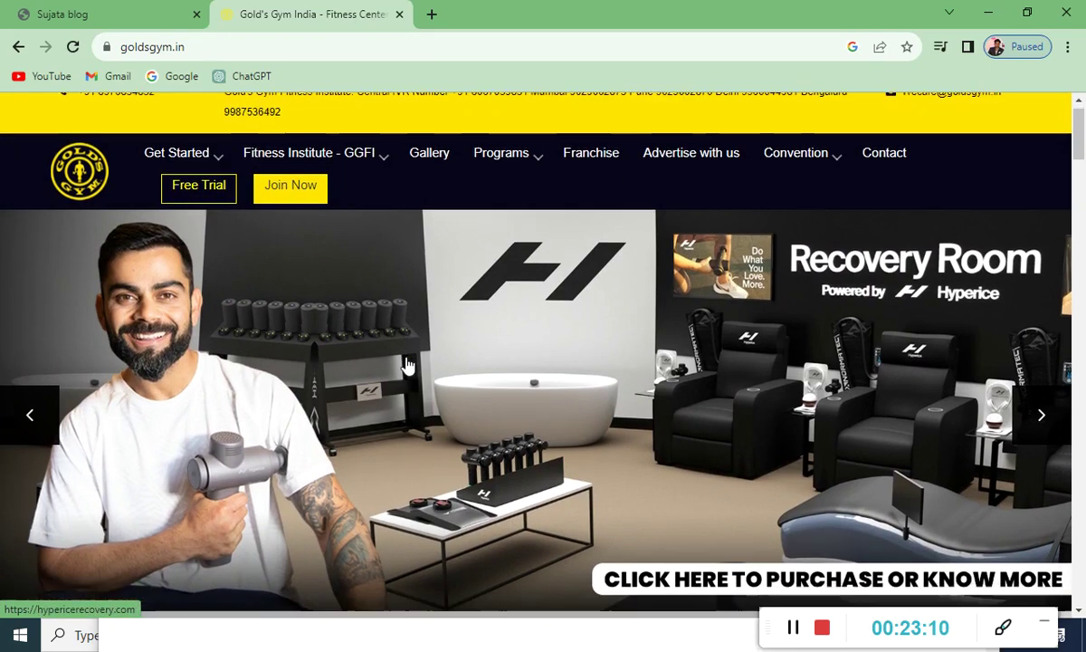
{"action": "scroll", "coordinate": [408, 365], "scroll_direction": "down", "scroll_amount": 1}
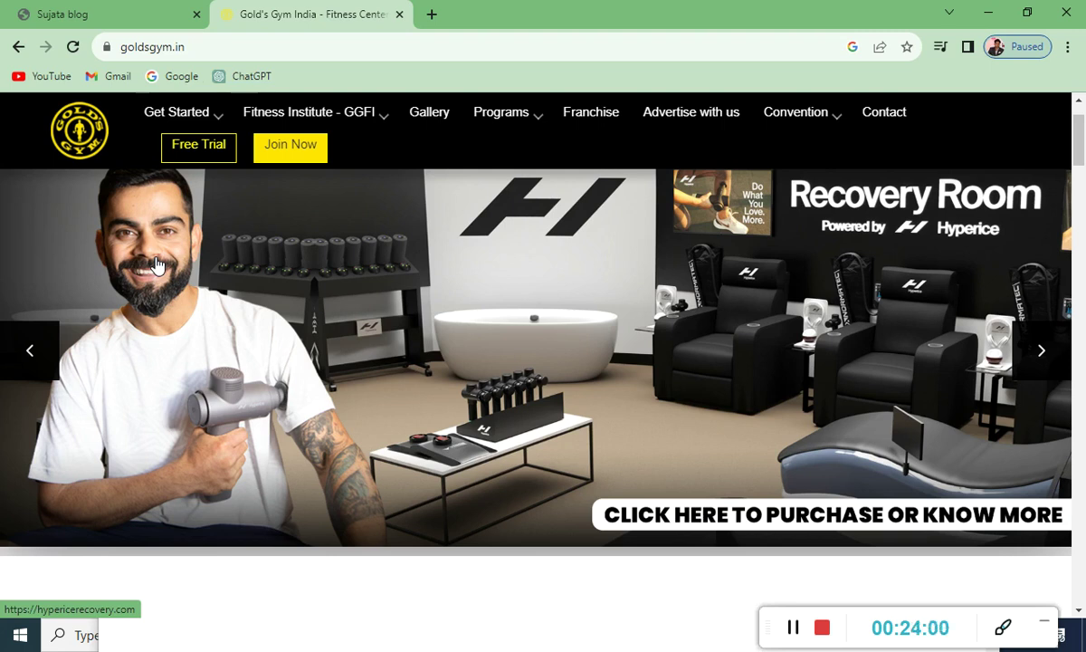
- Scroll through the Gold's Gym homepage sections
{"action": "scroll", "coordinate": [181, 362], "scroll_direction": "down", "scroll_amount": 10}
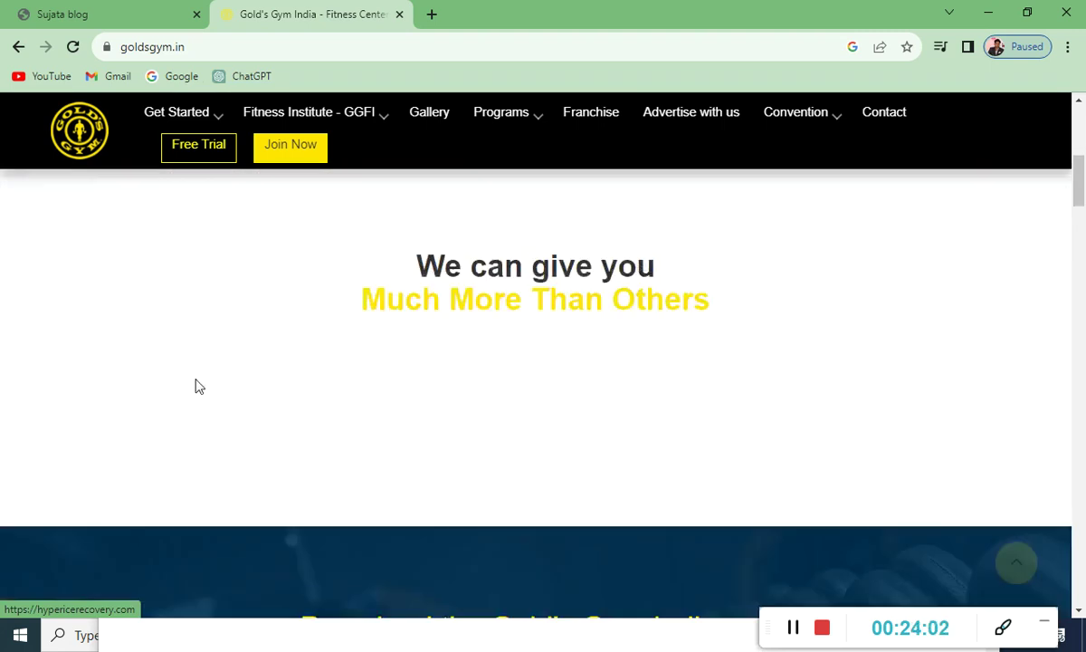
{"action": "scroll", "coordinate": [420, 452], "scroll_direction": "up", "scroll_amount": 3}
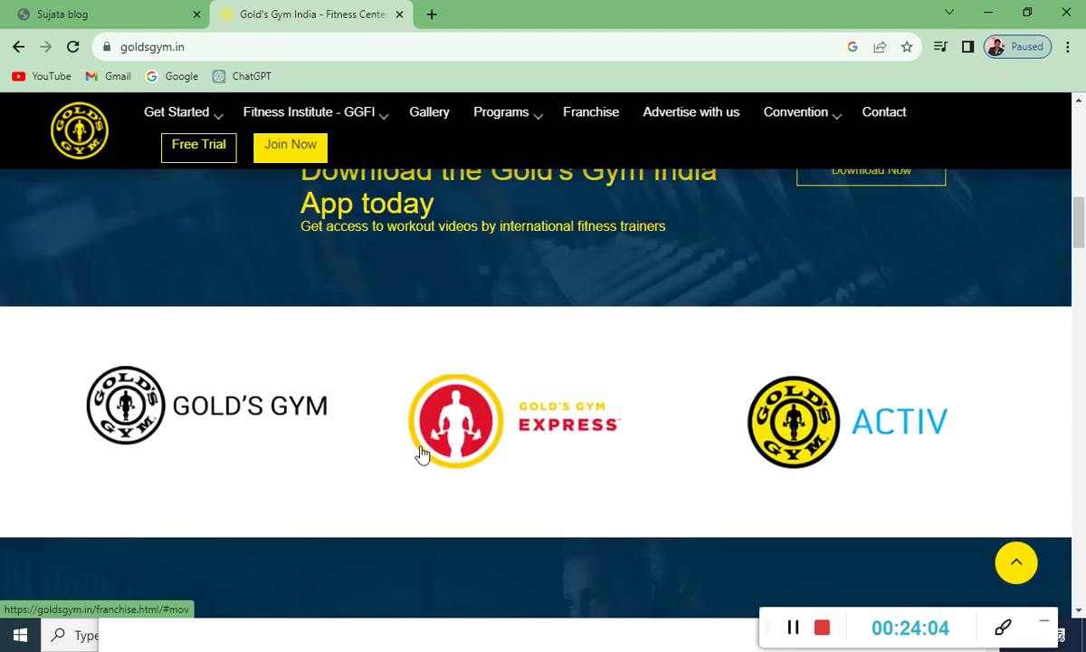
{"action": "scroll", "coordinate": [420, 452], "scroll_direction": "up", "scroll_amount": 3}
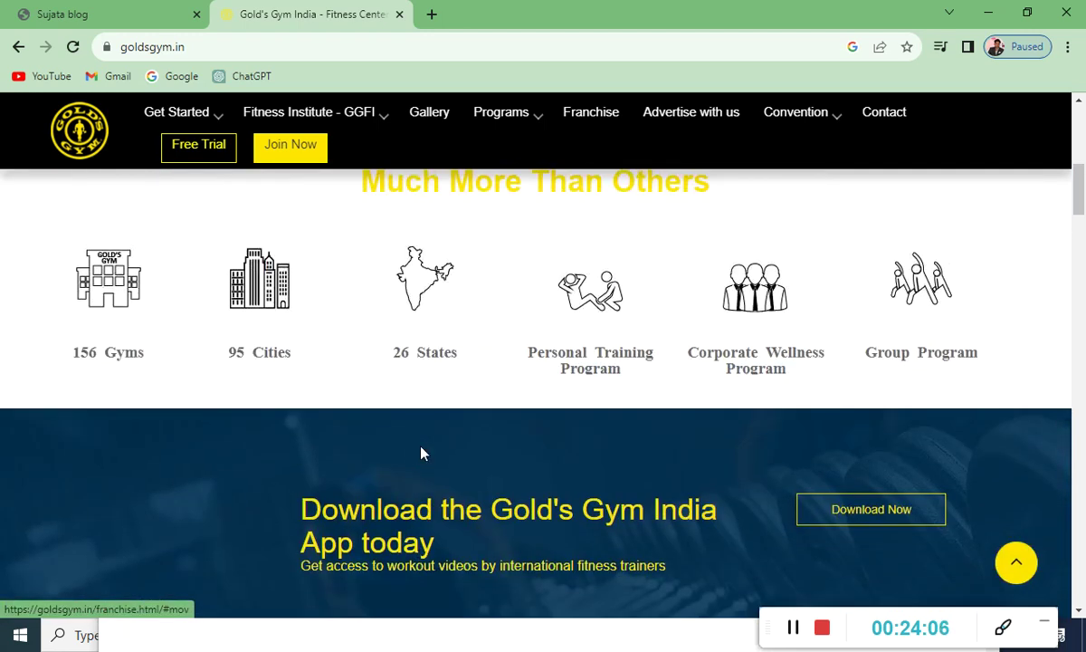
{"action": "scroll", "coordinate": [420, 452], "scroll_direction": "up", "scroll_amount": 3}
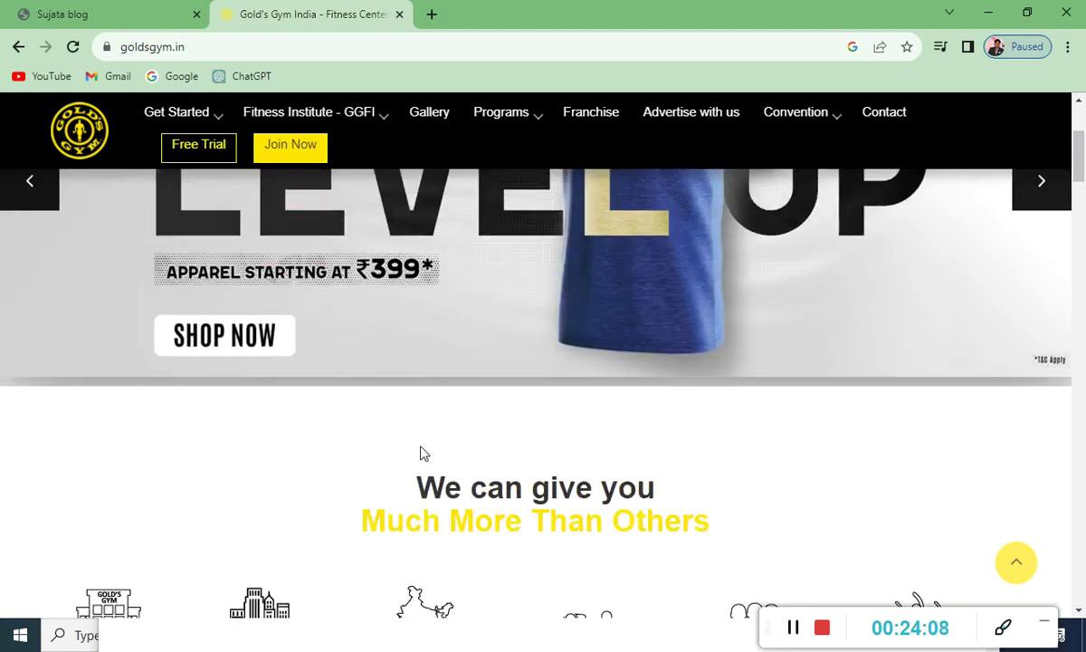
{"action": "scroll", "coordinate": [419, 453], "scroll_direction": "up", "scroll_amount": 3}
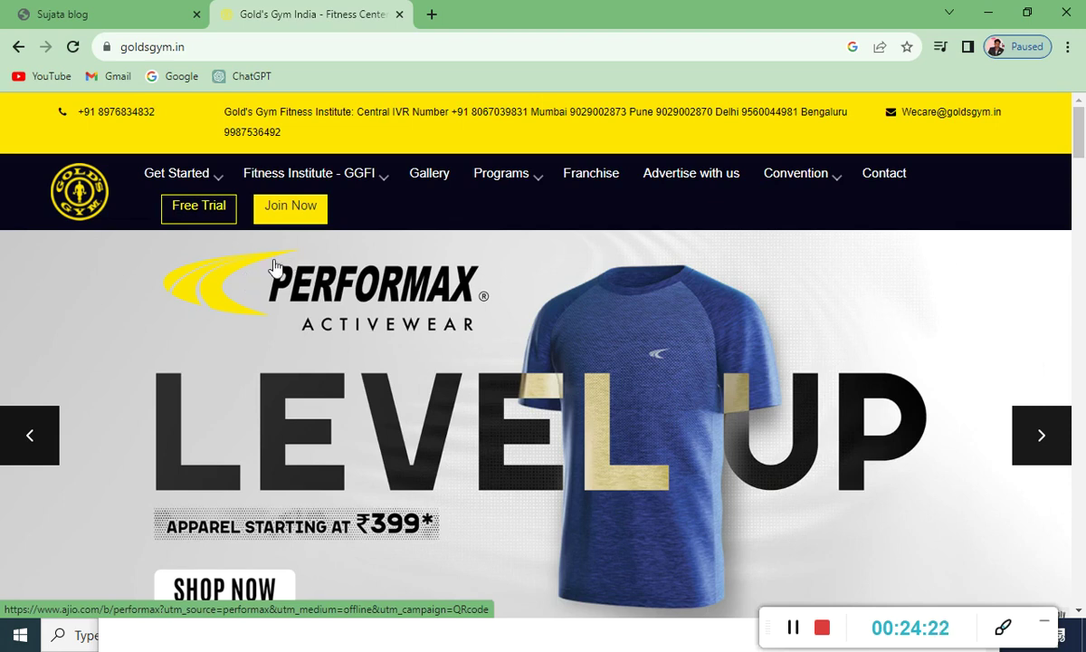
{"action": "scroll", "coordinate": [344, 186], "scroll_direction": "down", "scroll_amount": 7}
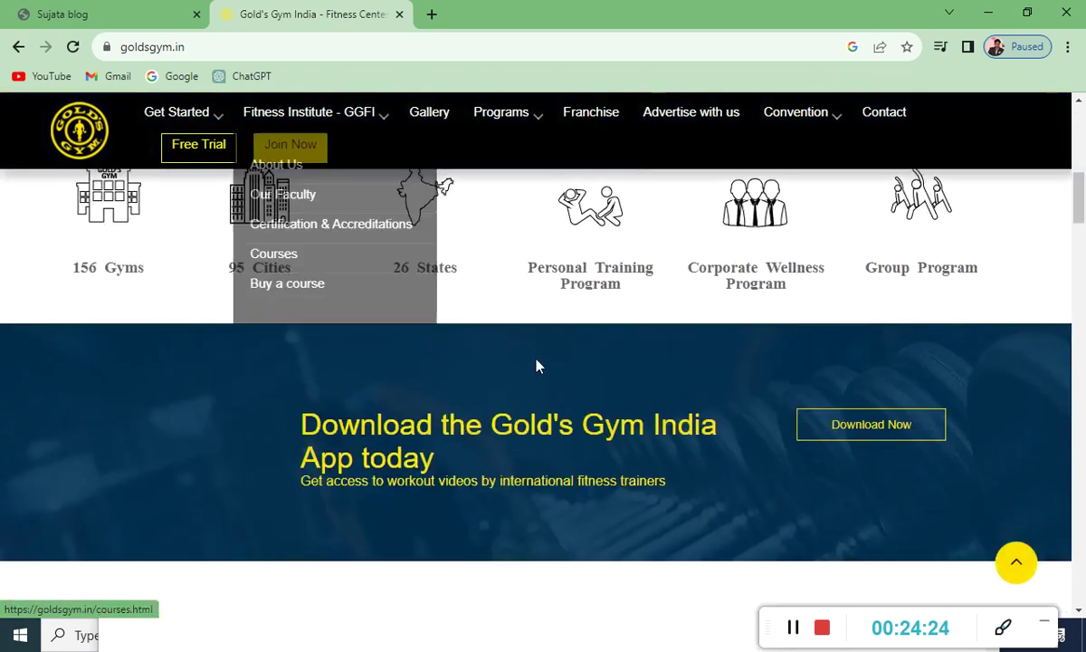
{"action": "scroll", "coordinate": [601, 364], "scroll_direction": "down", "scroll_amount": 7}
{"action": "scroll", "coordinate": [601, 364], "scroll_direction": "up", "scroll_amount": 6}
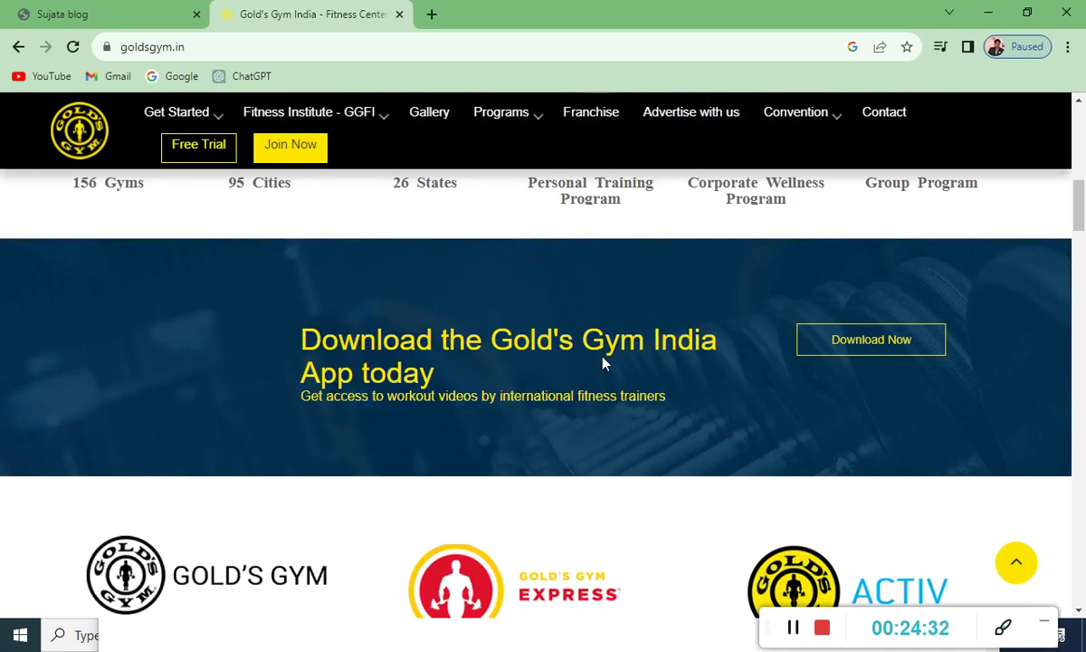
{"action": "scroll", "coordinate": [601, 364], "scroll_direction": "up", "scroll_amount": 8}
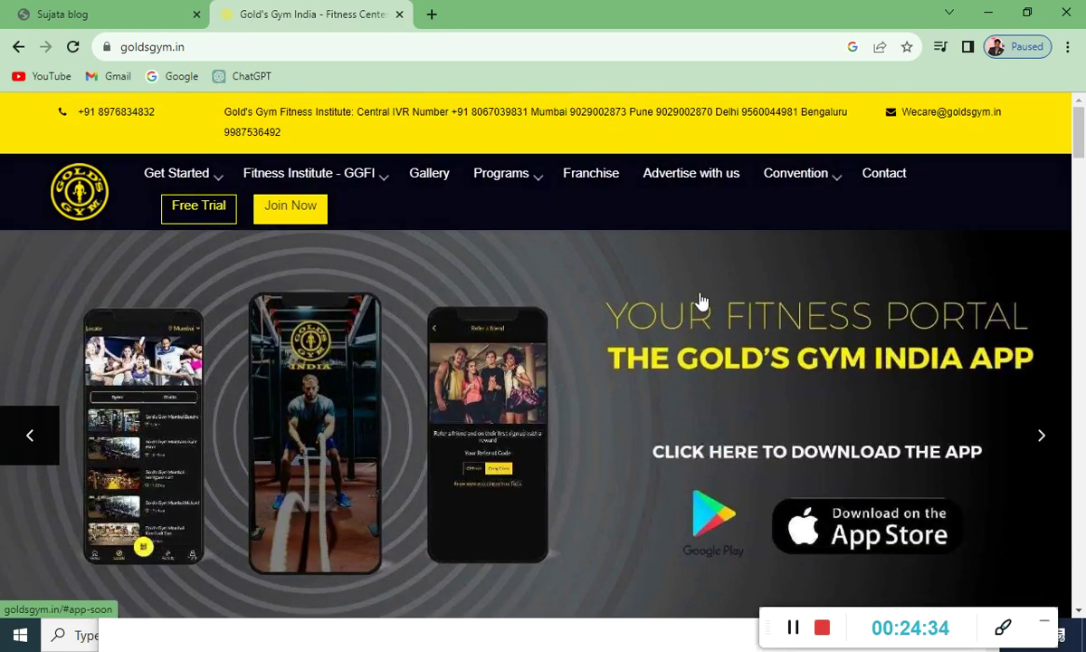
- Open a blank tab, then play and pause the Gold's Gym motivation video
{"action": "left_click", "coordinate": [432, 14]}
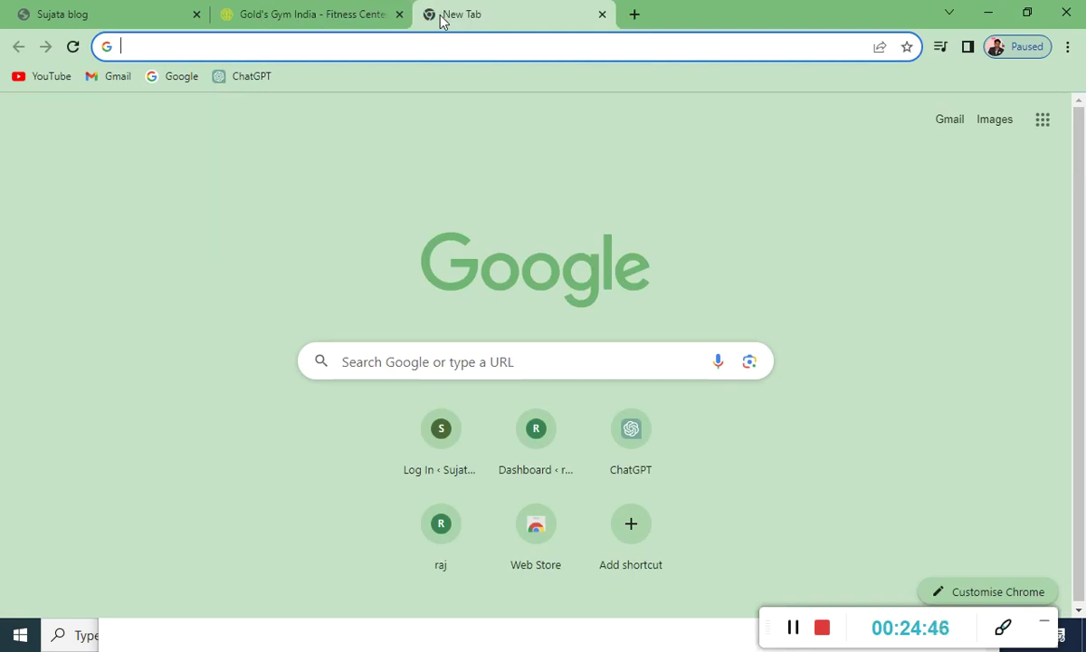
{"action": "left_click", "coordinate": [267, 11]}
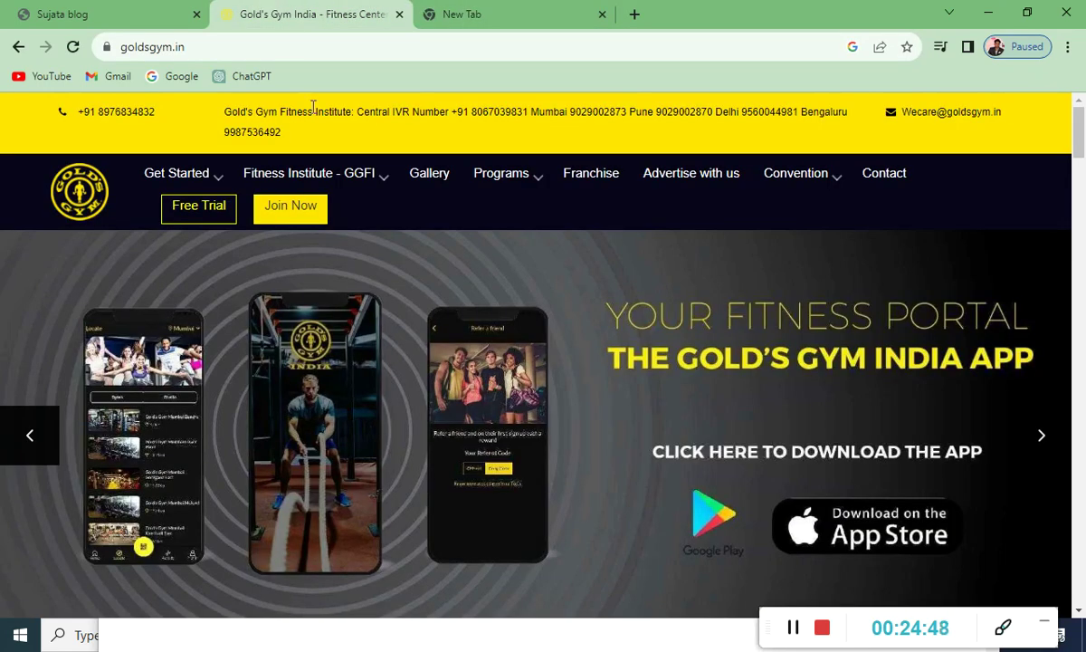
{"action": "scroll", "coordinate": [389, 289], "scroll_direction": "down", "scroll_amount": 6}
{"action": "scroll", "coordinate": [404, 298], "scroll_direction": "down", "scroll_amount": 10}
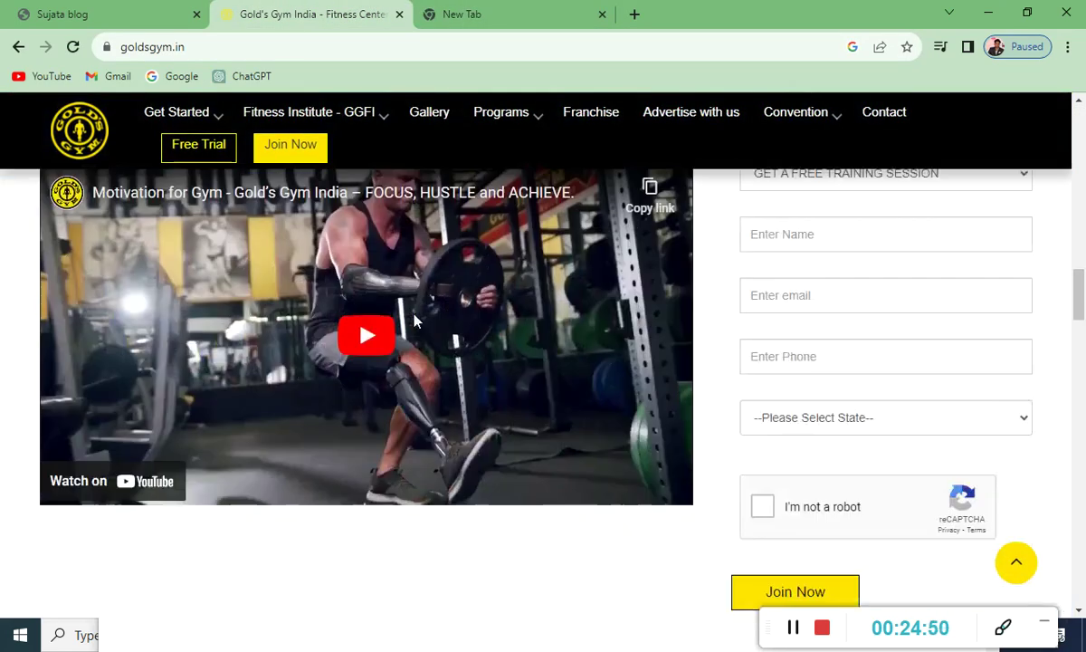
{"action": "left_click", "coordinate": [381, 329]}
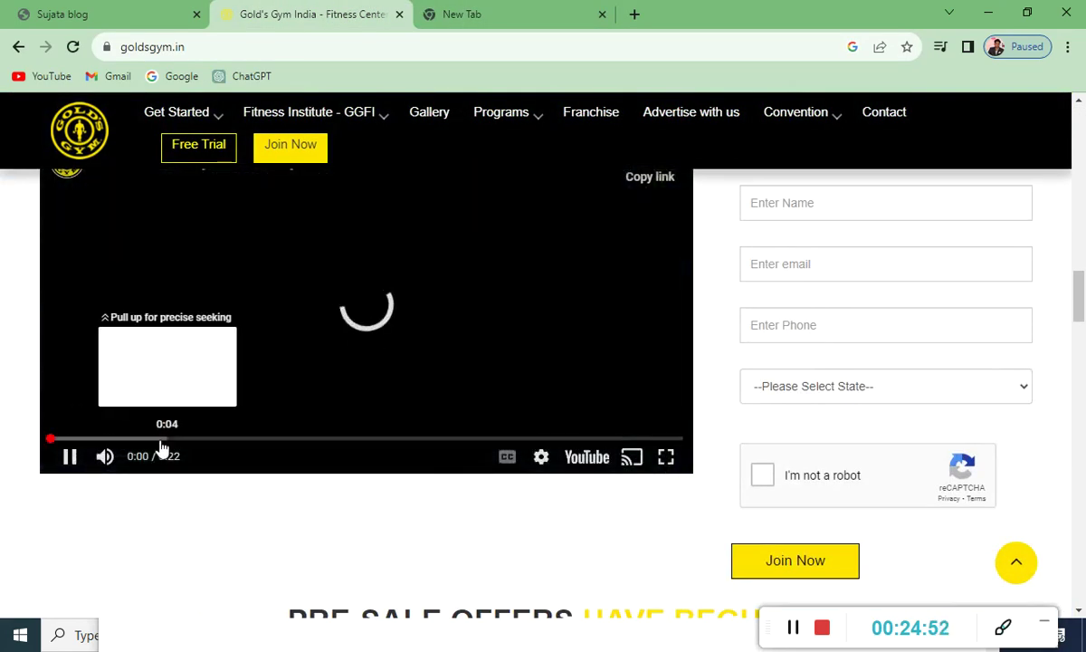
{"action": "left_click", "coordinate": [71, 457]}
- Scroll back up and return to the Sujata blog tab
{"action": "scroll", "coordinate": [322, 317], "scroll_direction": "up", "scroll_amount": 10}
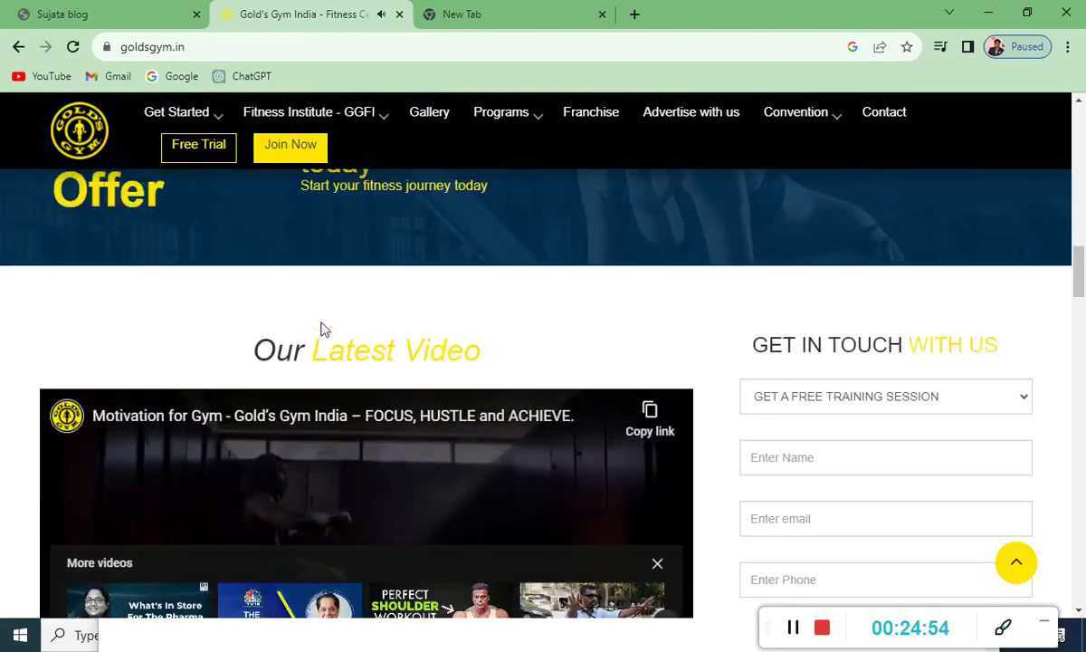
{"action": "mouse_move", "coordinate": [296, 106]}
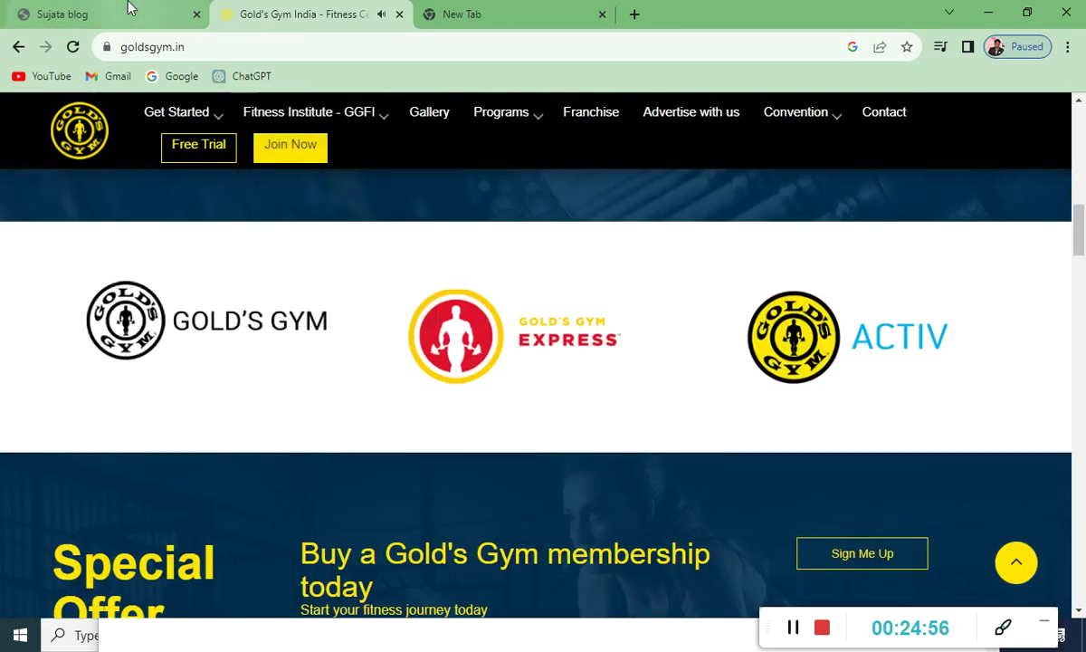
{"action": "mouse_move", "coordinate": [506, 122]}
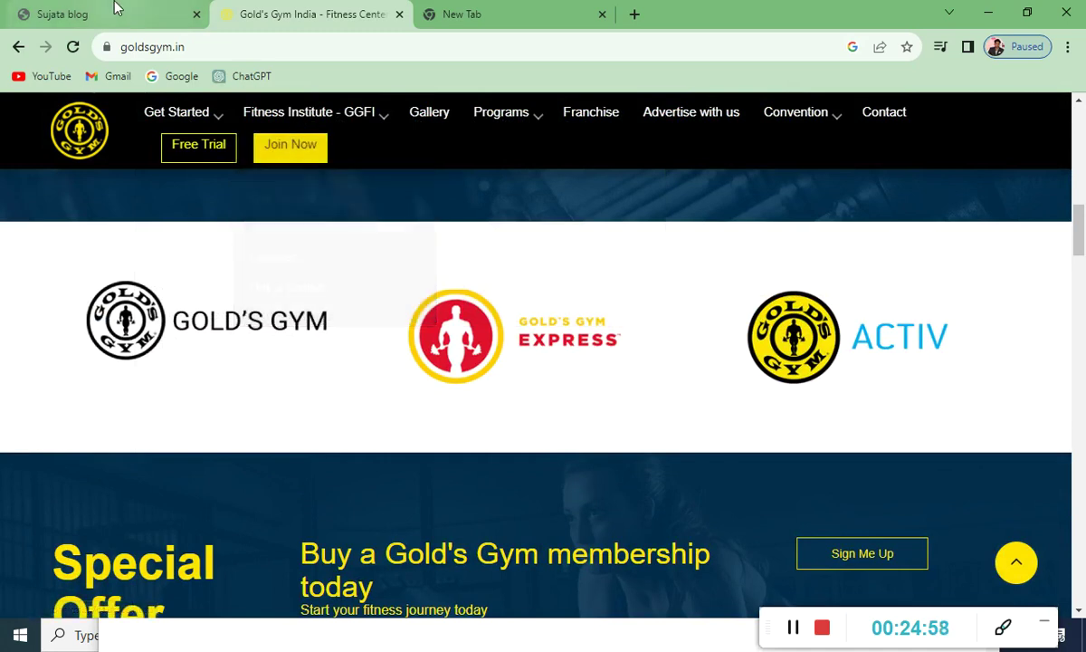
{"action": "left_click", "coordinate": [123, 25]}
- Dismiss the editor welcome guide and publish a blank page titled 'home'
{"action": "mouse_move", "coordinate": [90, 111]}
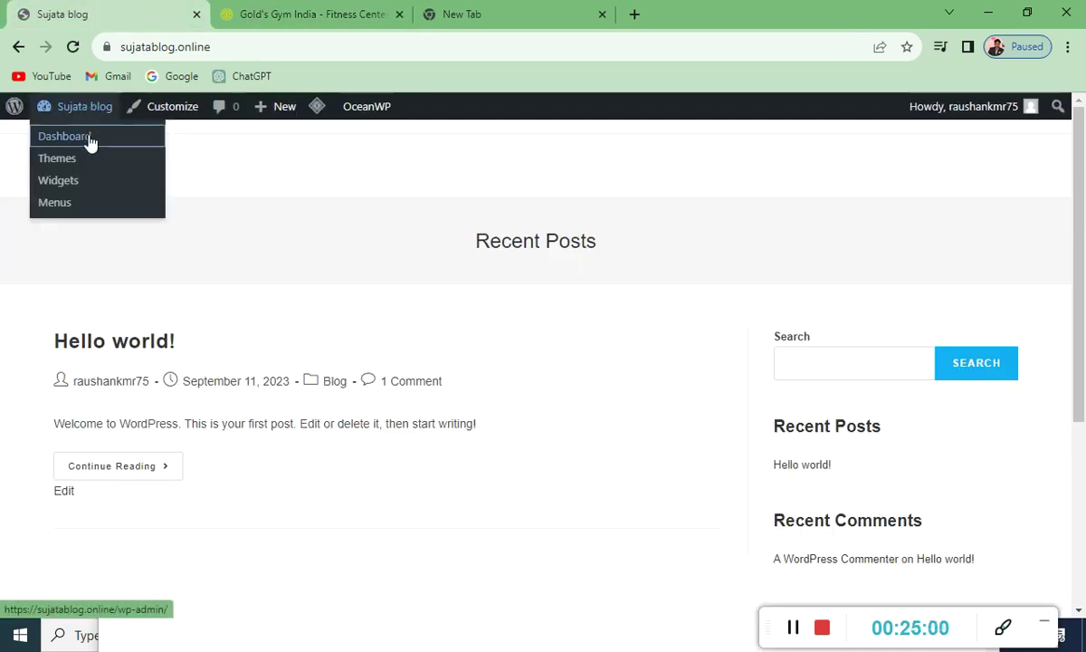
{"action": "scroll", "coordinate": [81, 272], "scroll_direction": "down", "scroll_amount": 1}
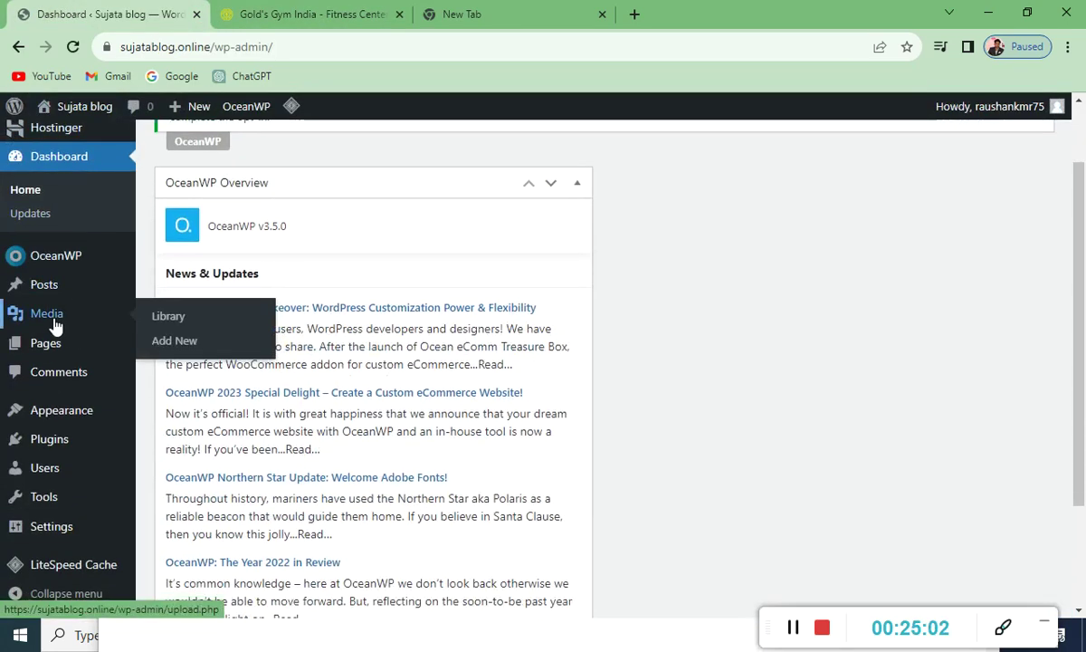
{"action": "mouse_move", "coordinate": [41, 353]}
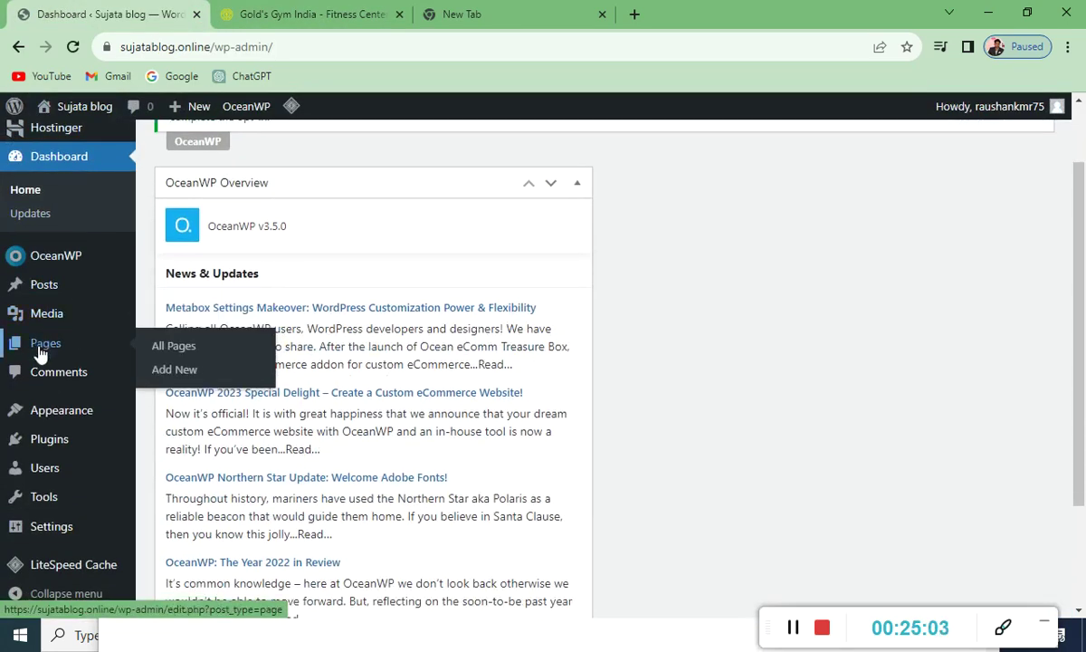
{"action": "left_click", "coordinate": [188, 375]}
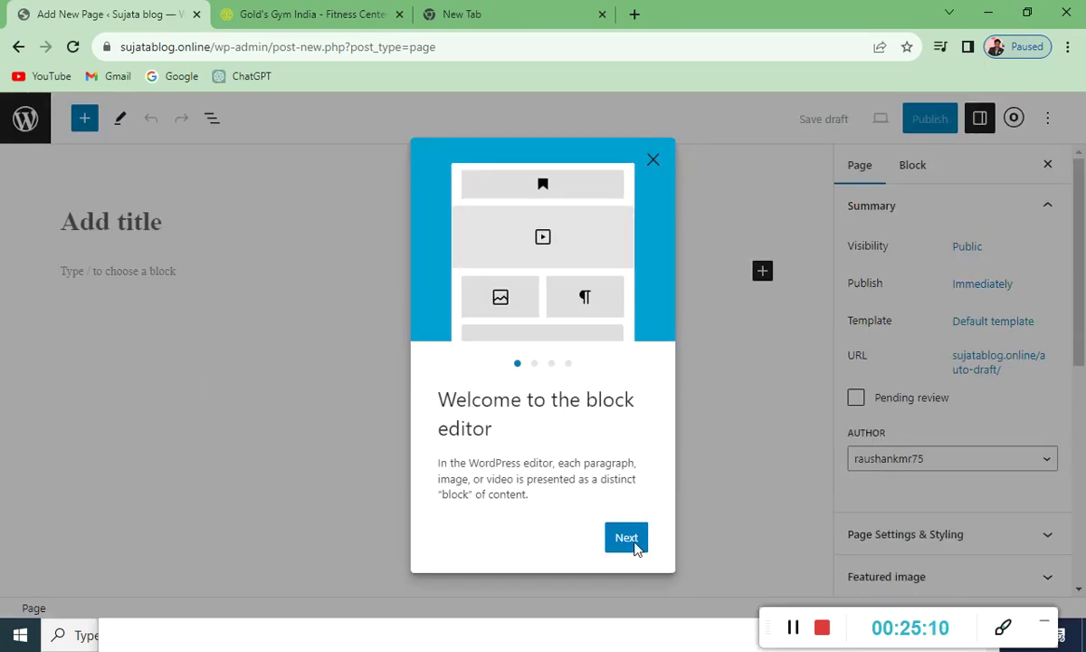
{"action": "left_click", "coordinate": [633, 543]}
{"action": "left_click", "coordinate": [626, 550]}
{"action": "left_click", "coordinate": [626, 554]}
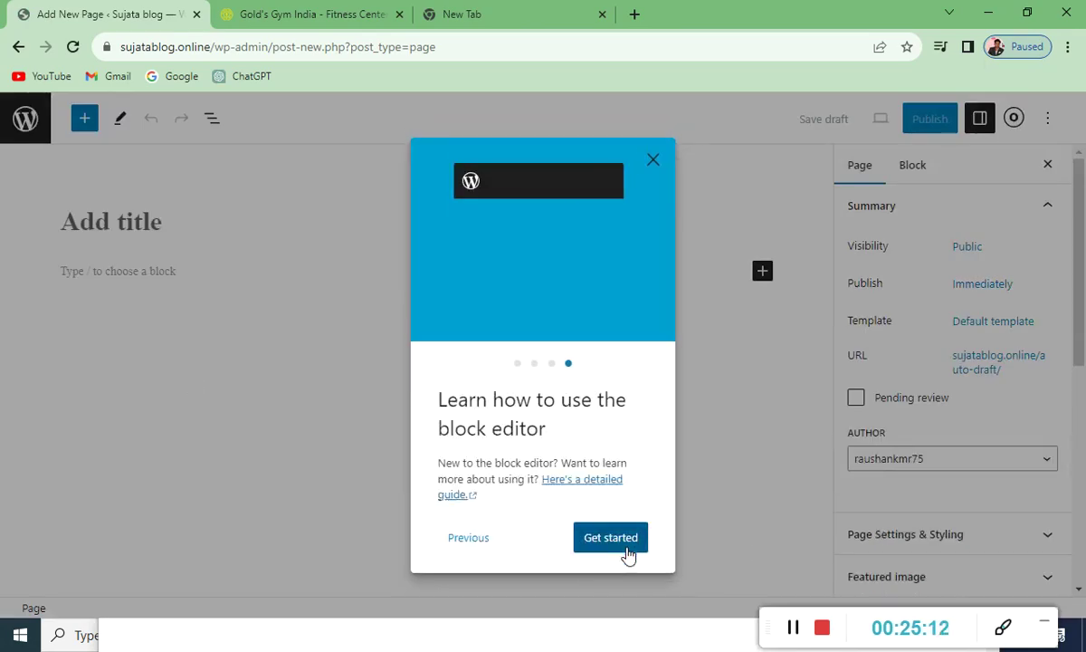
{"action": "left_click", "coordinate": [628, 554]}
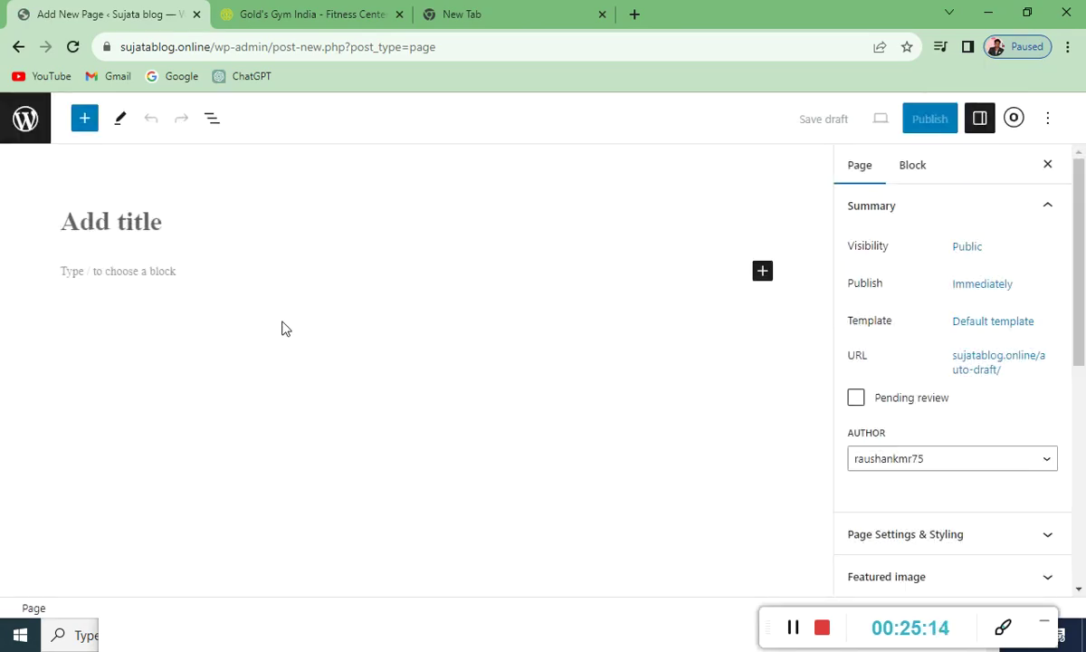
{"action": "type", "text": "home a"}
{"action": "key", "text": "BackSpace"}
{"action": "key", "text": "BackSpace"}
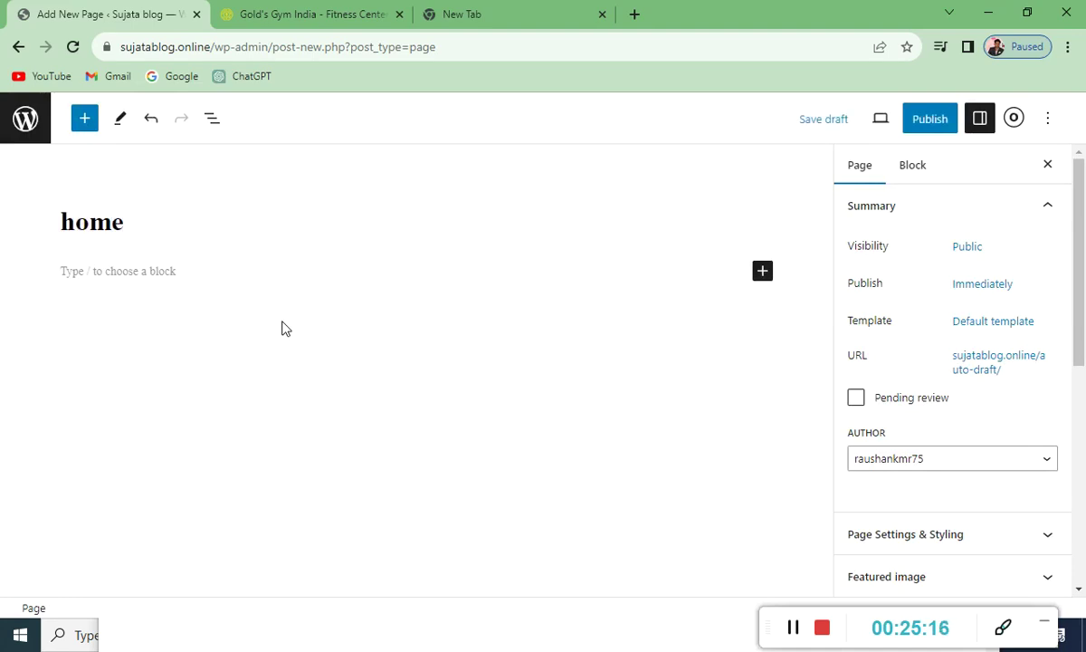
{"action": "left_click", "coordinate": [950, 121]}
{"action": "left_click", "coordinate": [946, 120]}
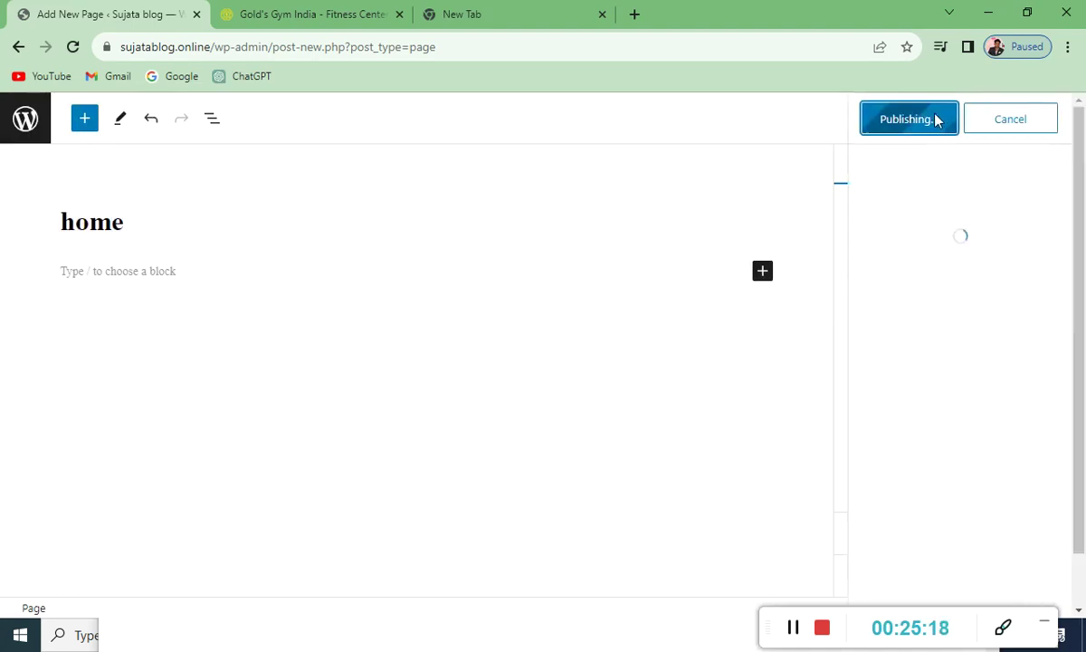
{"action": "left_click", "coordinate": [25, 119]}
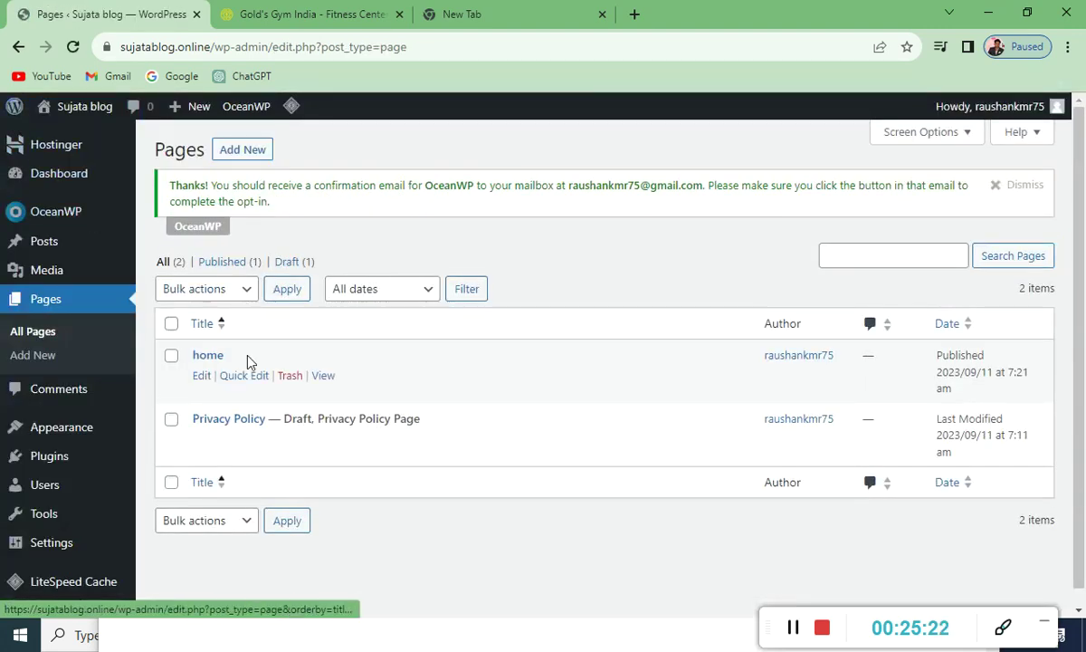
- Publish a new blank page titled 'about us'
{"action": "left_click", "coordinate": [240, 151]}
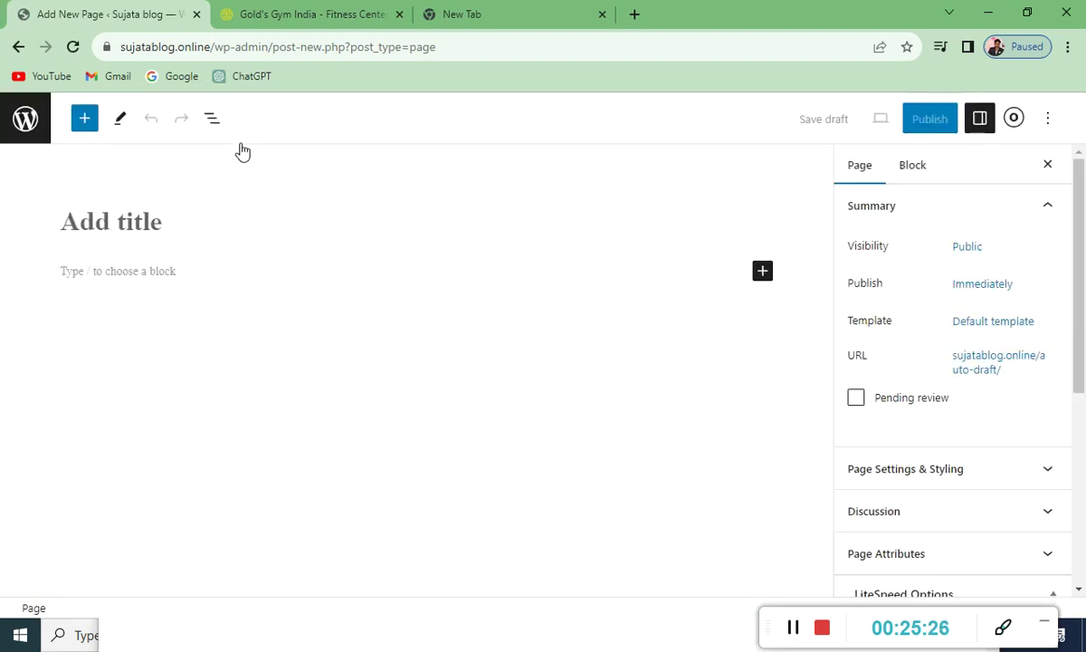
{"action": "type", "text": "about us"}
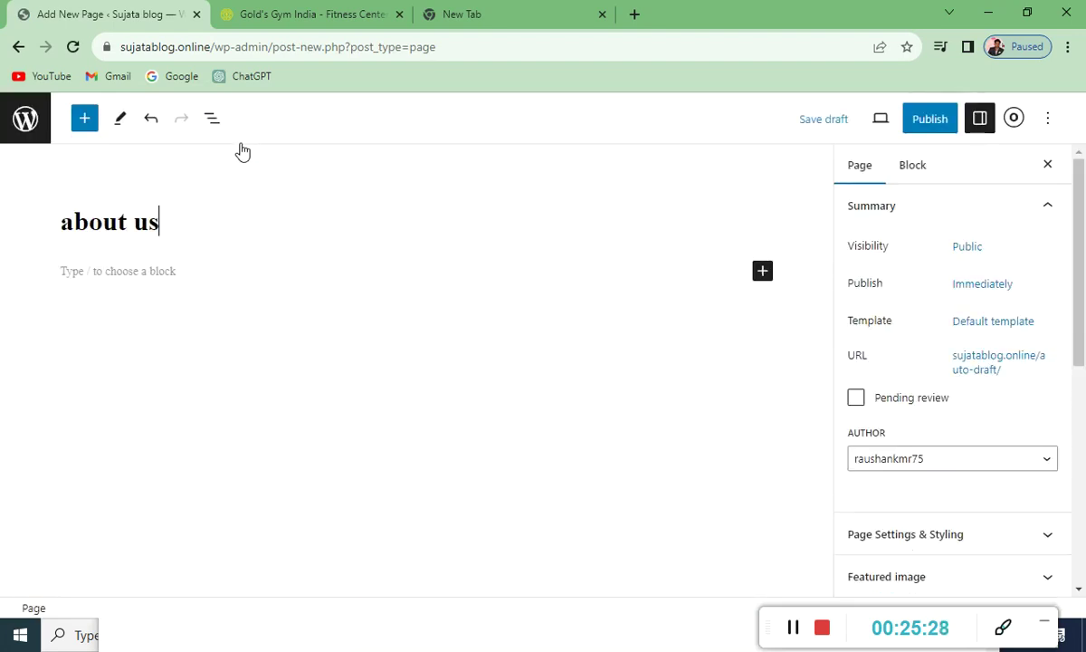
{"action": "left_click", "coordinate": [946, 127]}
{"action": "left_click", "coordinate": [945, 127]}
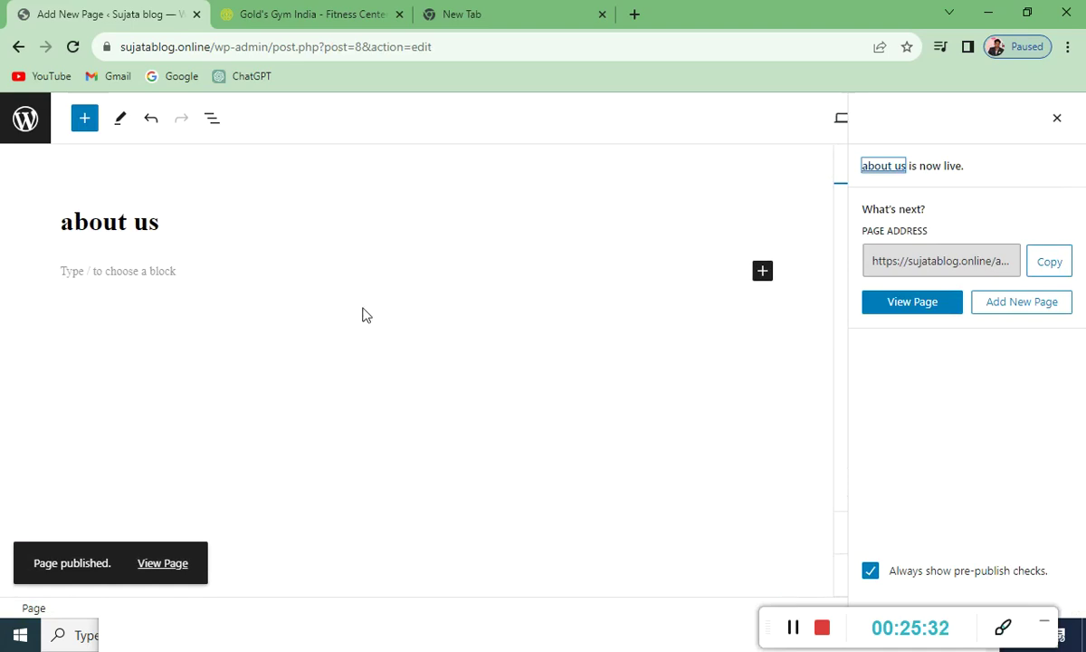
{"action": "left_click", "coordinate": [20, 118]}
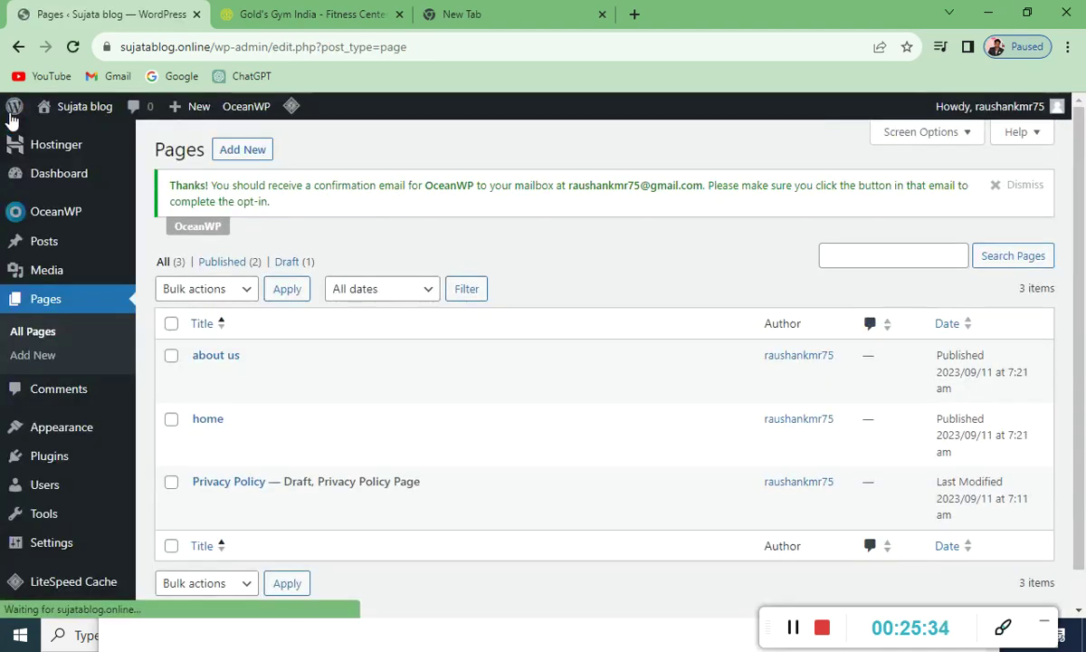
- Publish a new blank page titled 'contact us'
{"action": "left_click", "coordinate": [244, 150]}
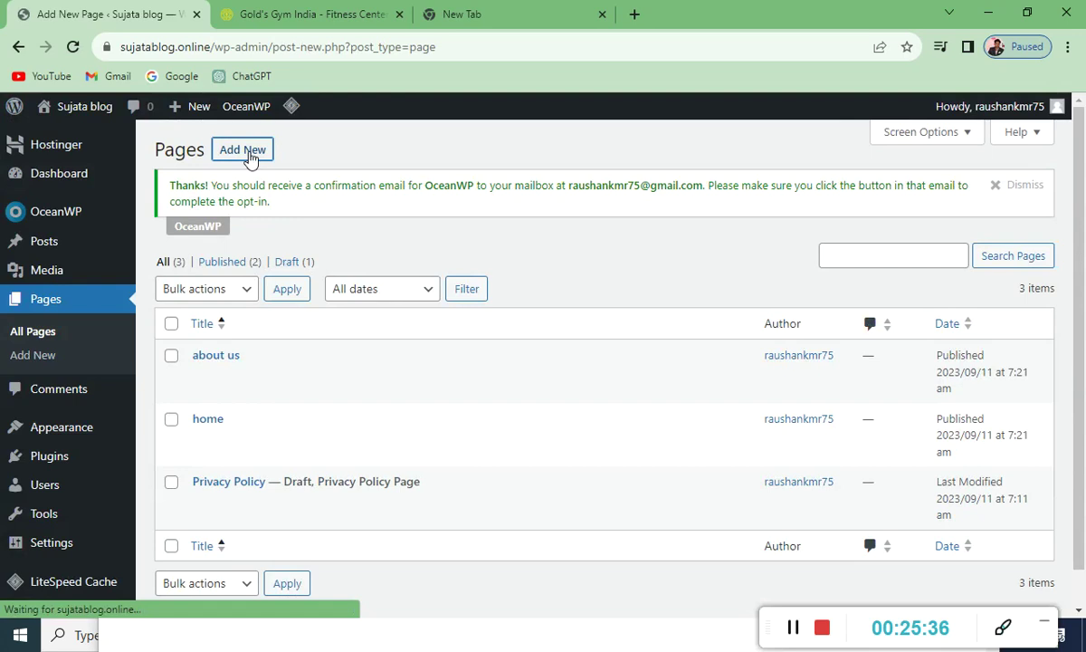
{"action": "type", "text": "con"}
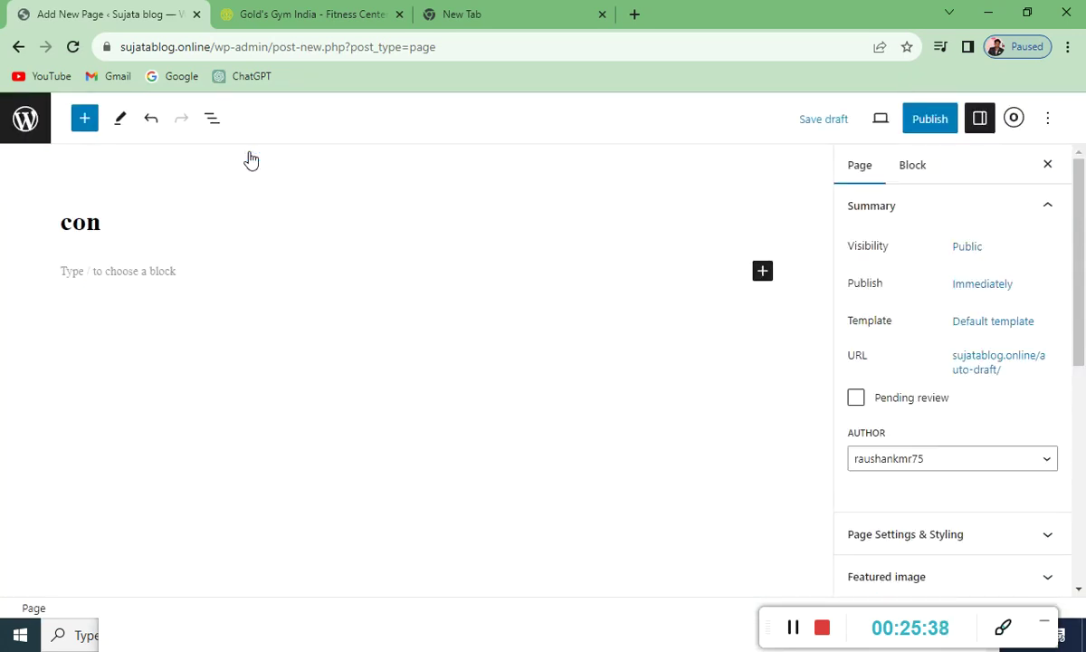
{"action": "type", "text": "tntact us"}
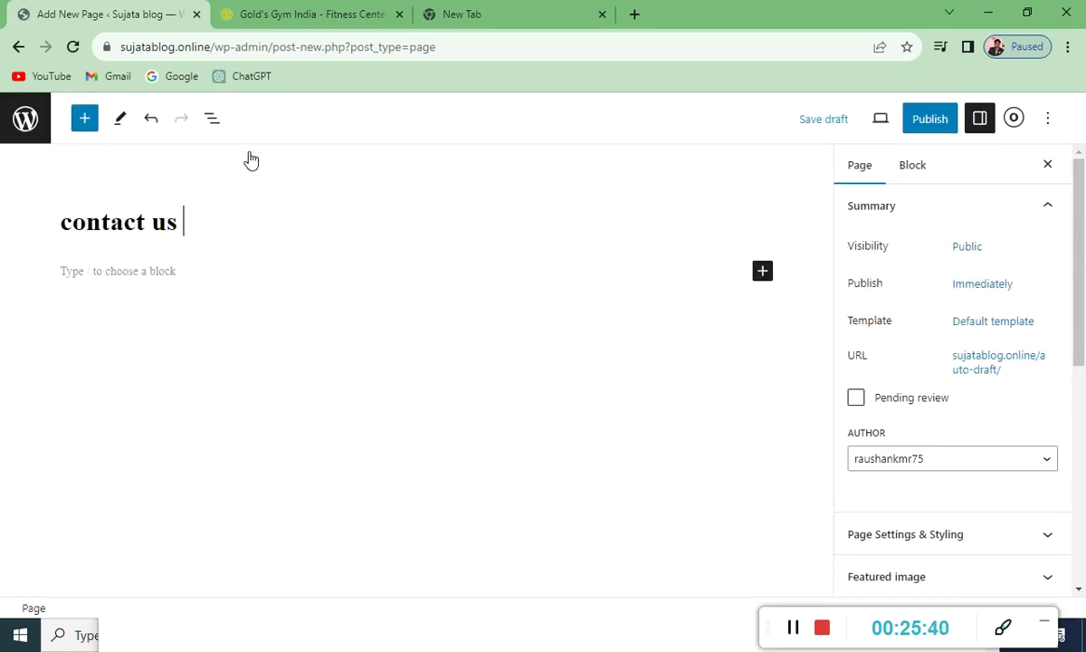
{"action": "left_click", "coordinate": [921, 125]}
{"action": "left_click", "coordinate": [902, 127]}
{"action": "left_click", "coordinate": [24, 127]}
- Publish a new blank page titled 'service', correcting the mistyped title first
{"action": "left_click", "coordinate": [235, 162]}
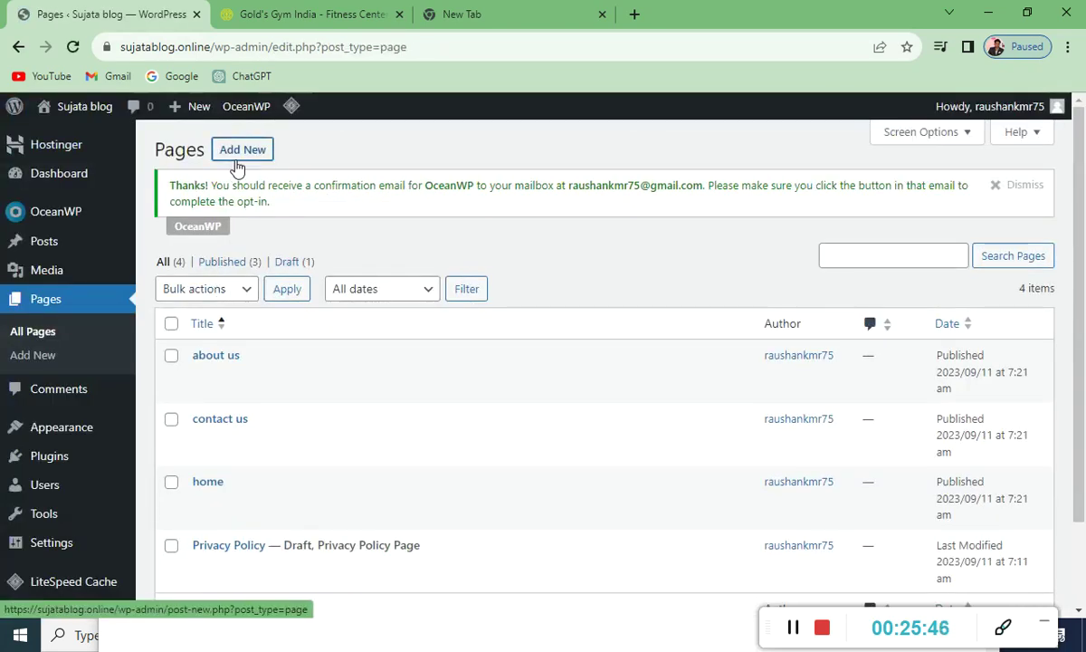
{"action": "type", "text": "ervi"}
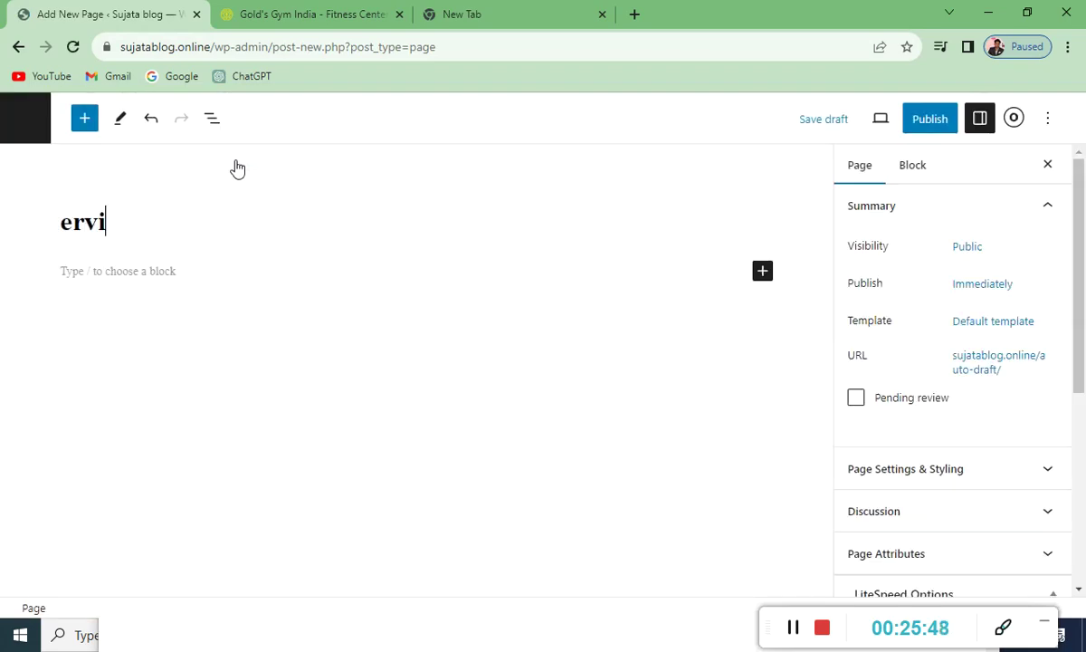
{"action": "type", "text": "ce page"}
{"action": "key", "text": "BackSpace"}
{"action": "key", "text": "BackSpace"}
{"action": "key", "text": "BackSpace"}
{"action": "key", "text": "BackSpace"}
{"action": "key", "text": "BackSpace"}
{"action": "key", "text": "BackSpace"}
{"action": "key", "text": "BackSpace"}
{"action": "key", "text": "BackSpace"}
{"action": "key", "text": "BackSpace"}
{"action": "key", "text": "BackSpace"}
{"action": "key", "text": "BackSpace"}
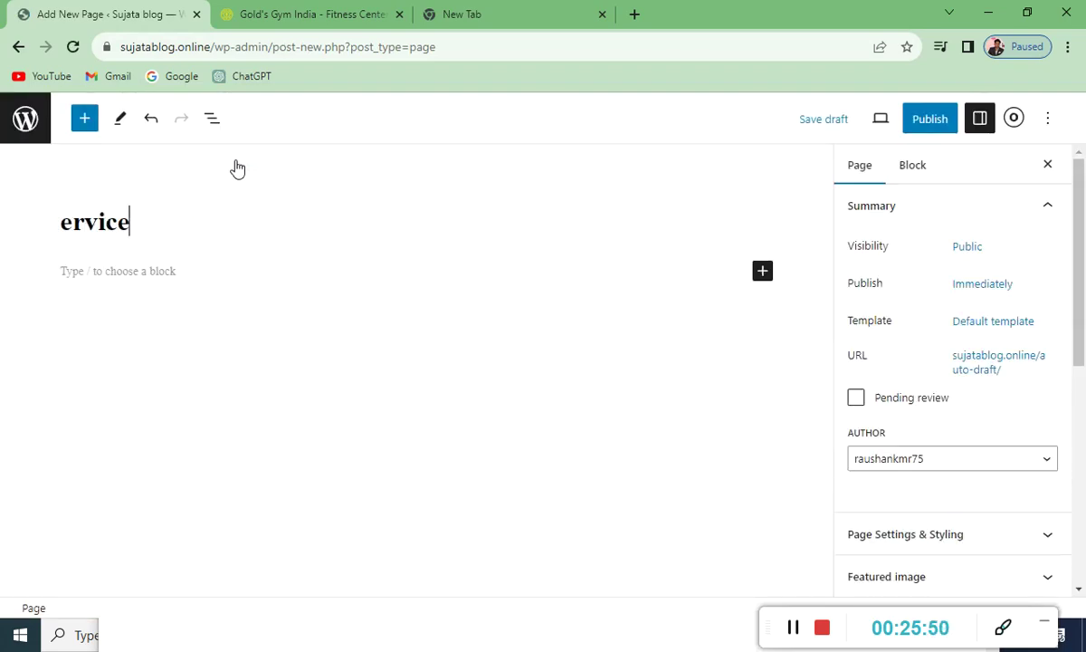
{"action": "type", "text": "ser"}
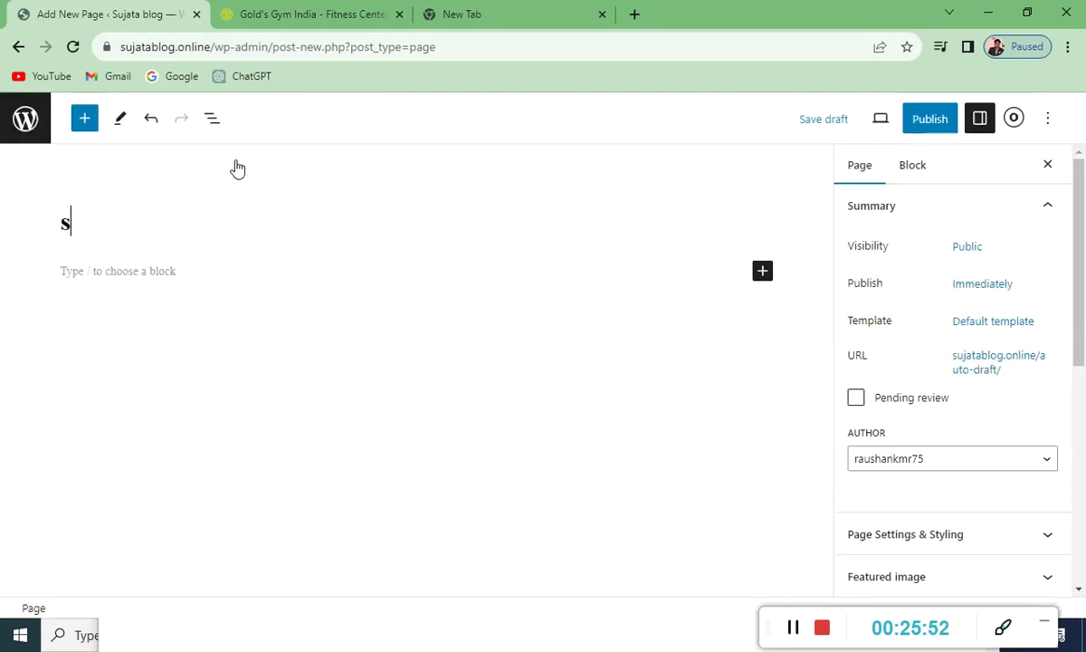
{"action": "type", "text": "vice"}
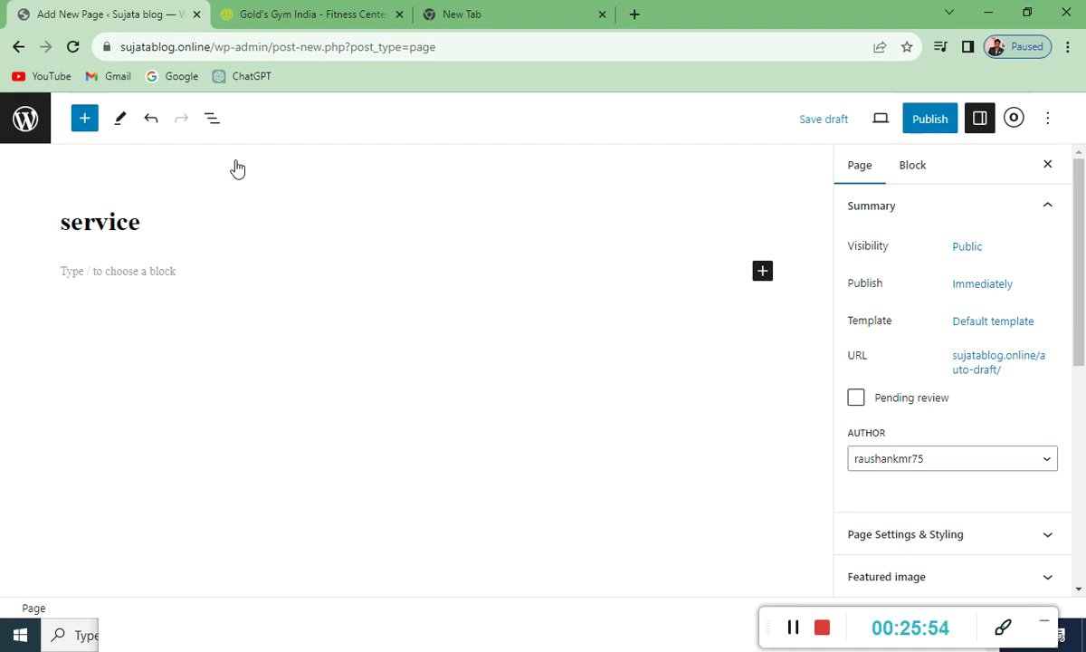
{"action": "left_click", "coordinate": [945, 123]}
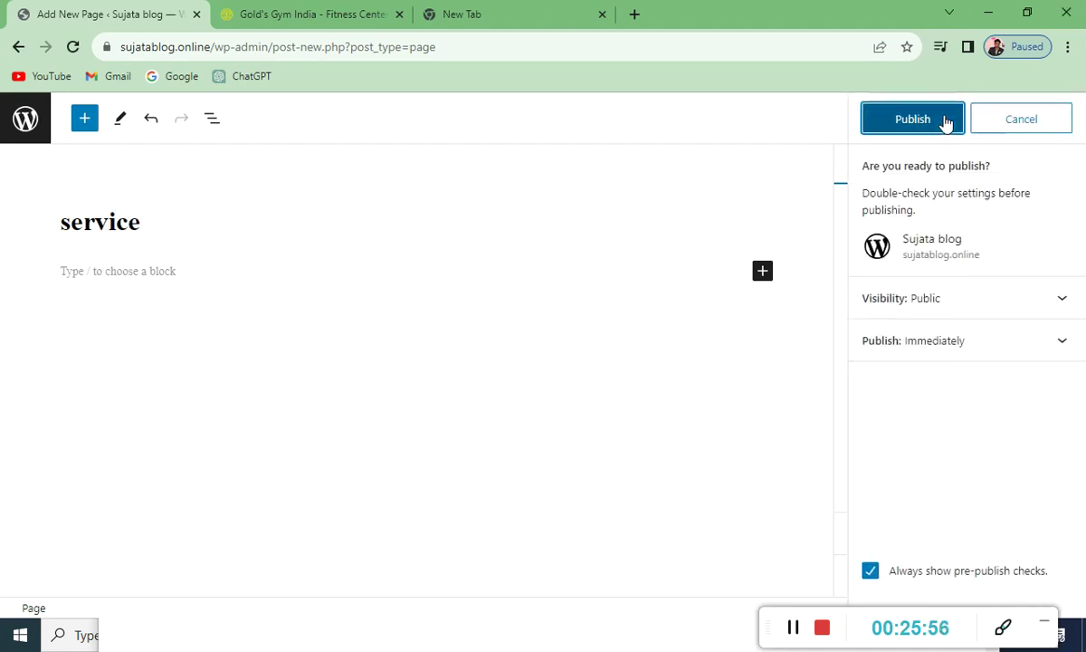
{"action": "left_click", "coordinate": [945, 123]}
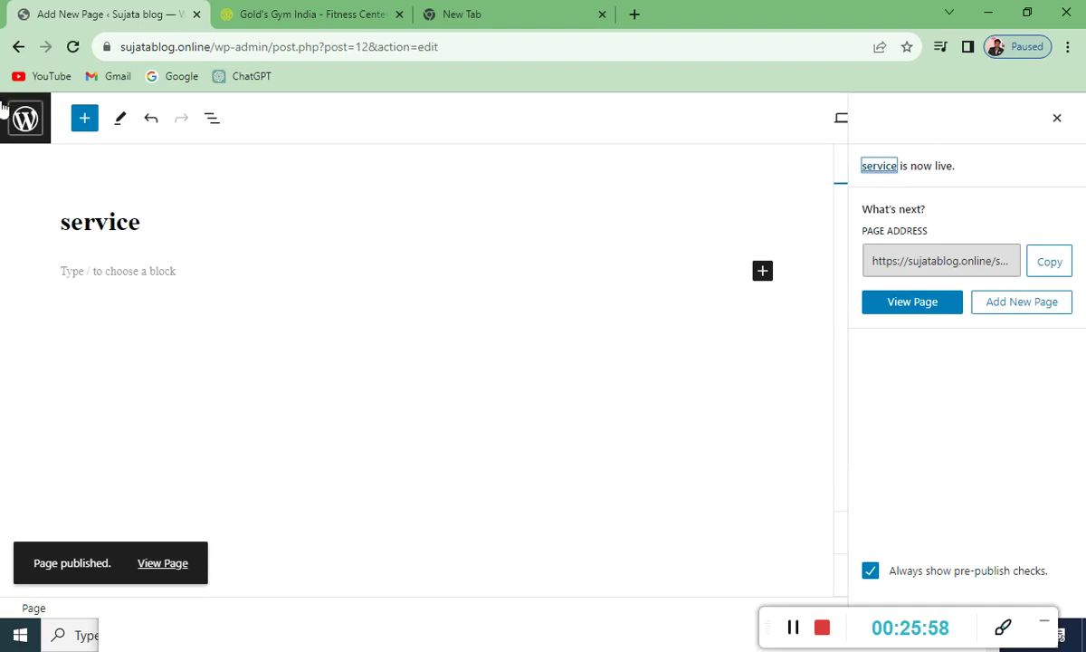
{"action": "left_click", "coordinate": [32, 131]}
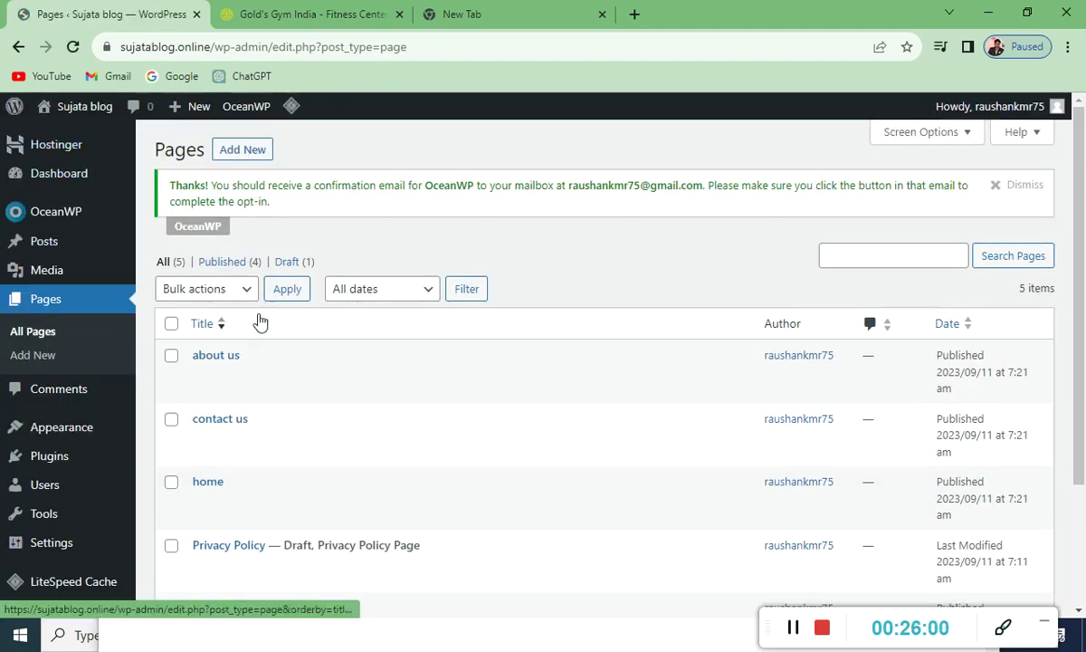
- Check the live site's front page, then go back to the admin dashboard
{"action": "left_click", "coordinate": [89, 135]}
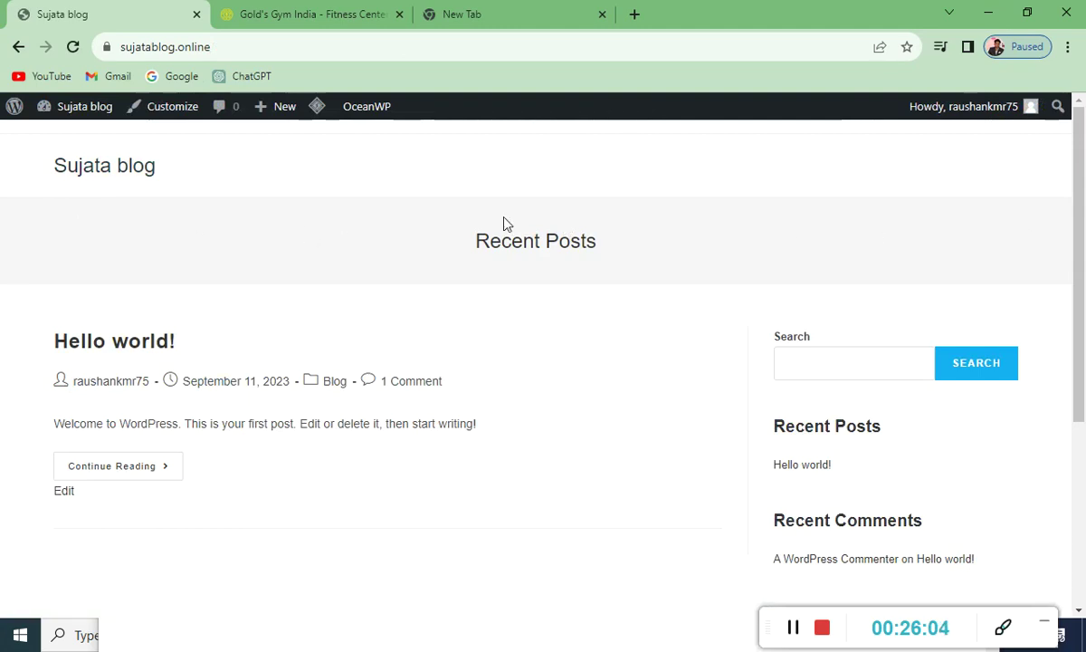
{"action": "mouse_move", "coordinate": [77, 118]}
{"action": "left_click", "coordinate": [80, 139]}
- Look over the Appearance > Menus editor page
{"action": "scroll", "coordinate": [79, 144], "scroll_direction": "down", "scroll_amount": 3}
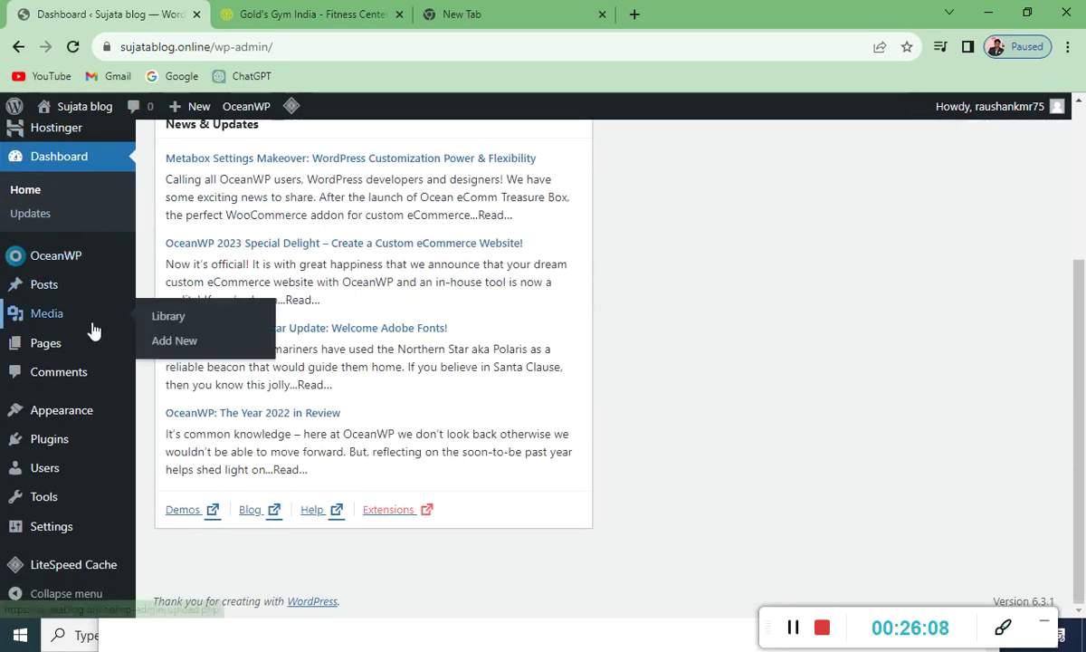
{"action": "mouse_move", "coordinate": [77, 456]}
{"action": "mouse_move", "coordinate": [85, 412]}
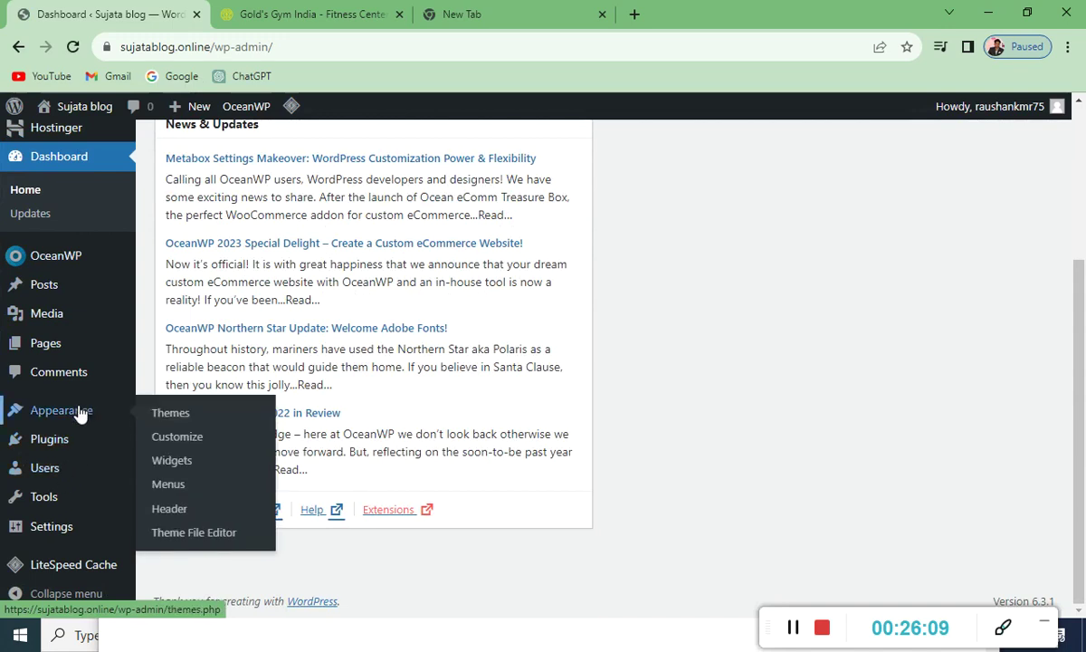
{"action": "left_click", "coordinate": [177, 487]}
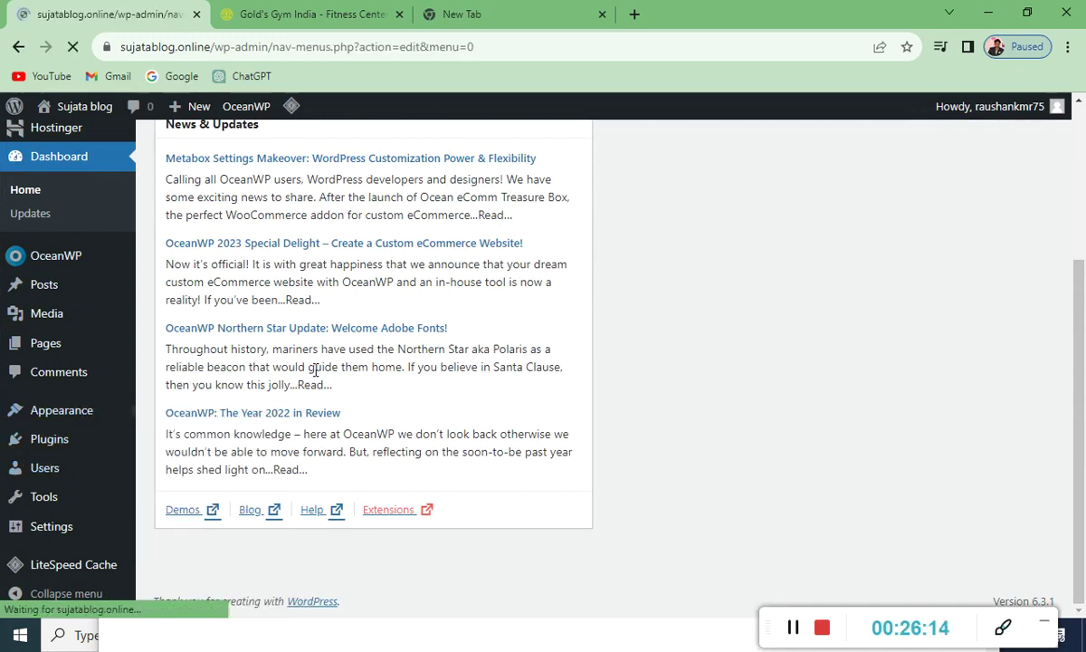
{"action": "scroll", "coordinate": [316, 369], "scroll_direction": "down", "scroll_amount": 2}
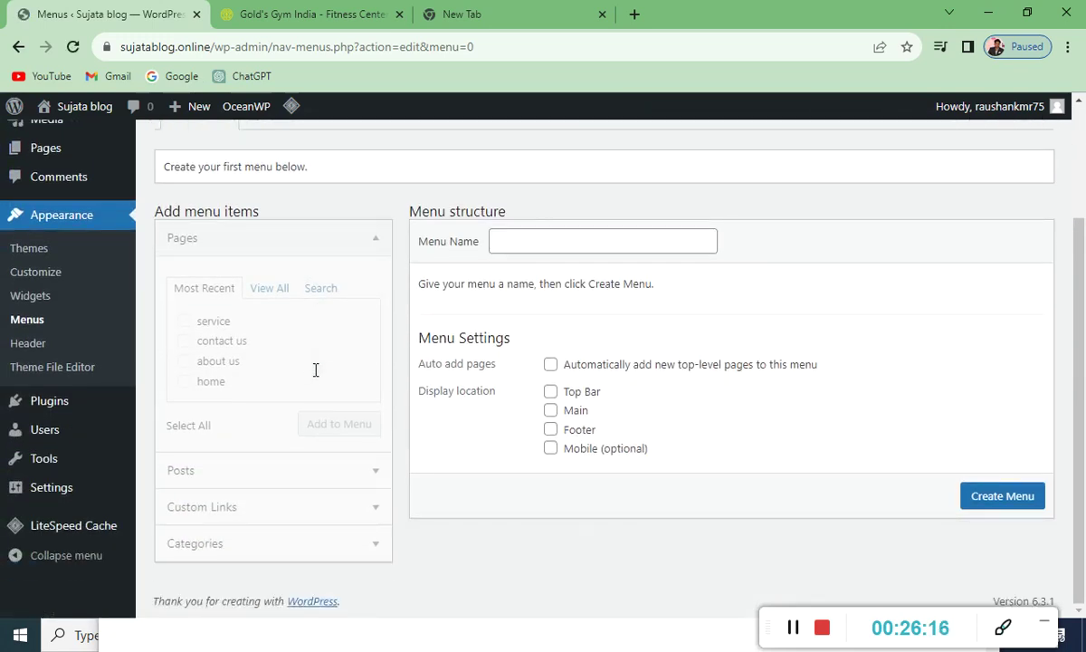
{"action": "scroll", "coordinate": [315, 371], "scroll_direction": "up", "scroll_amount": 2}
{"action": "scroll", "coordinate": [267, 374], "scroll_direction": "down", "scroll_amount": 2}
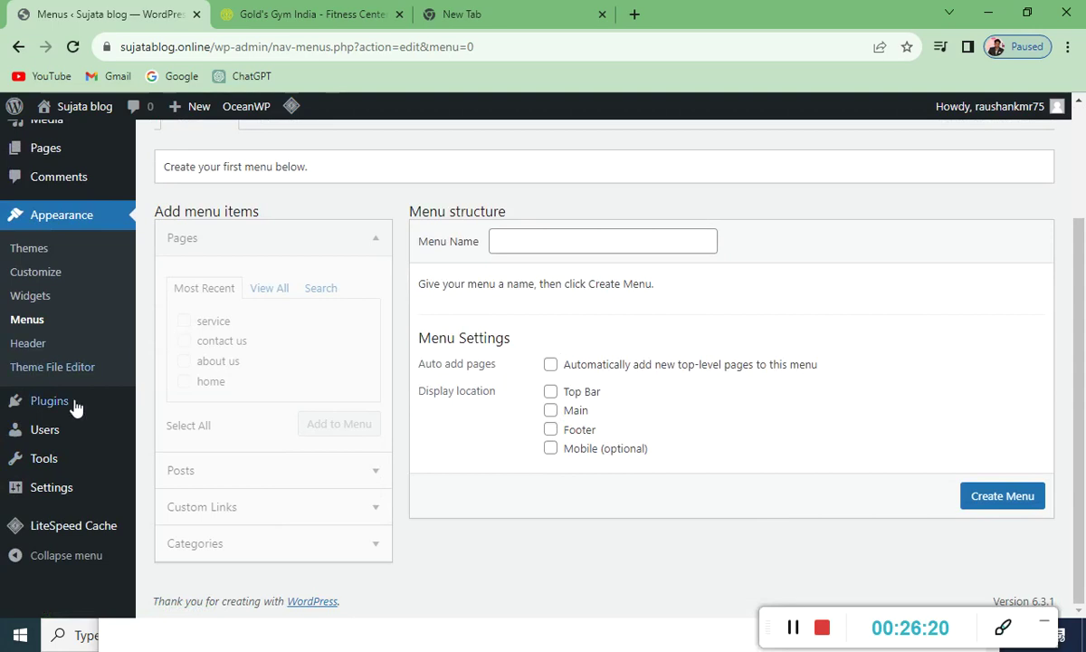
- Browse the installed plugins and the Add Plugins page, then return to Appearance > Menus
{"action": "mouse_move", "coordinate": [56, 403]}
{"action": "left_click", "coordinate": [241, 407]}
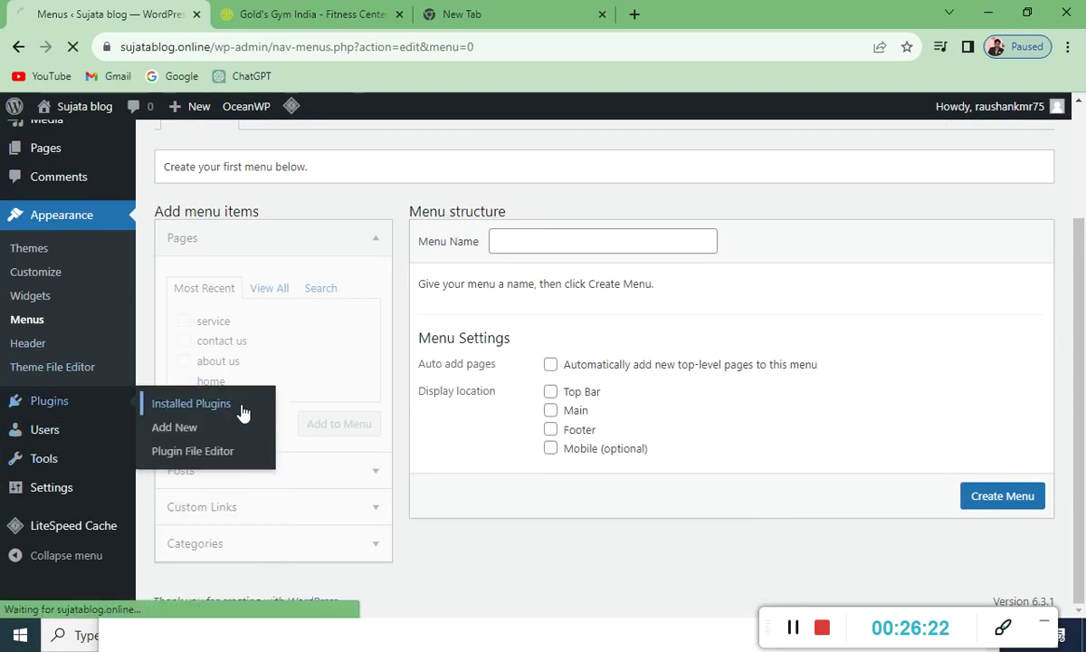
{"action": "scroll", "coordinate": [243, 414], "scroll_direction": "down", "scroll_amount": 6}
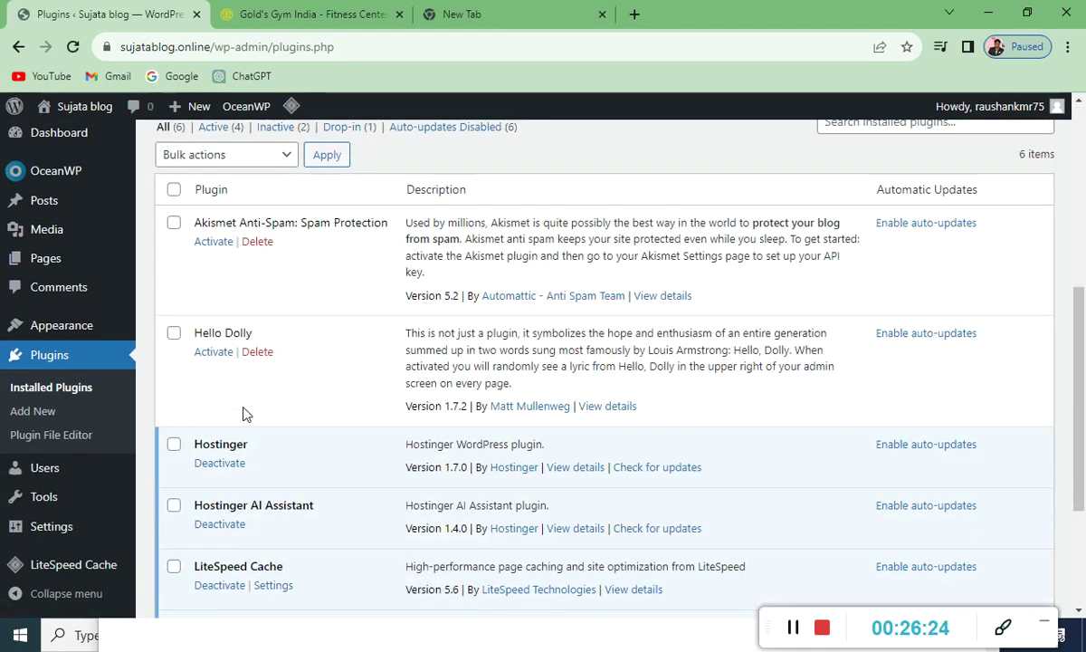
{"action": "scroll", "coordinate": [243, 411], "scroll_direction": "down", "scroll_amount": 3}
{"action": "scroll", "coordinate": [218, 448], "scroll_direction": "up", "scroll_amount": 10}
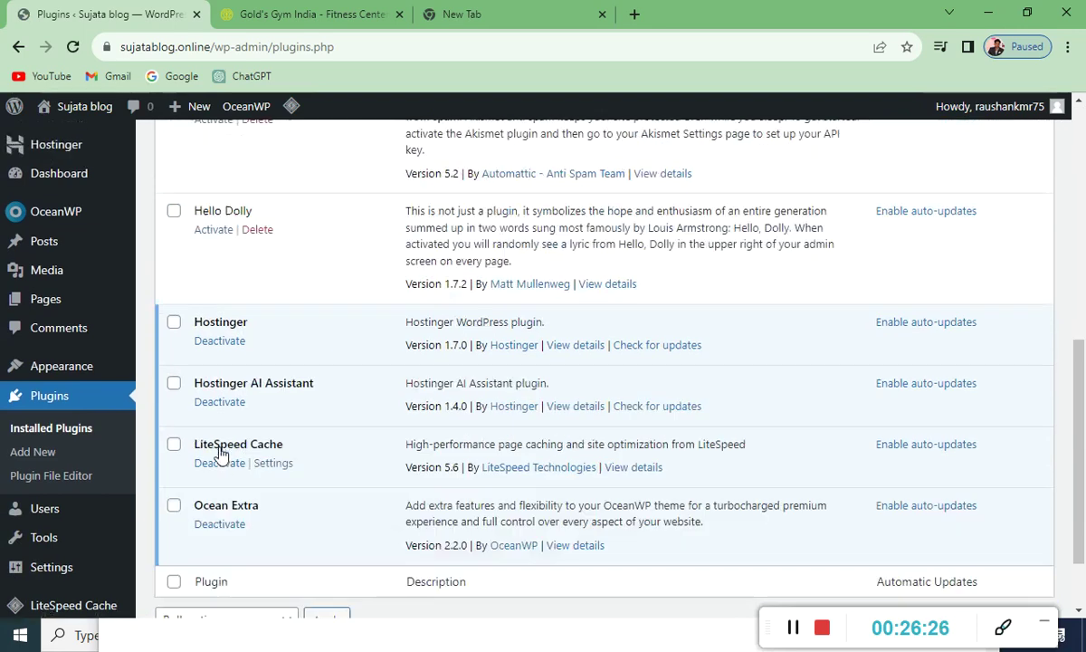
{"action": "scroll", "coordinate": [60, 475], "scroll_direction": "down", "scroll_amount": 1}
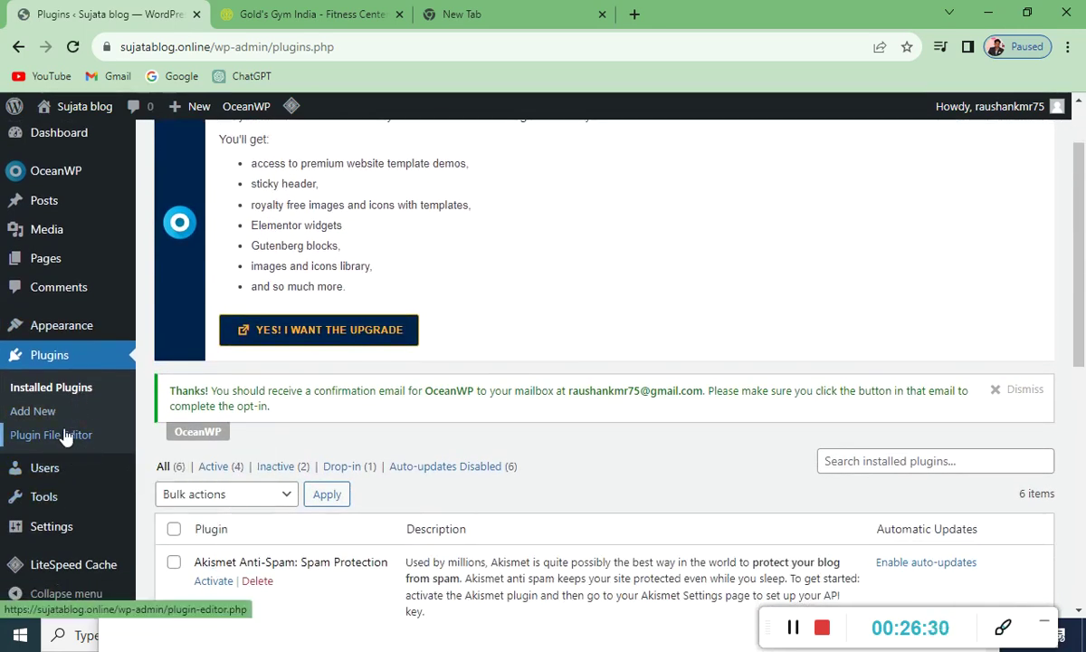
{"action": "left_click", "coordinate": [33, 412]}
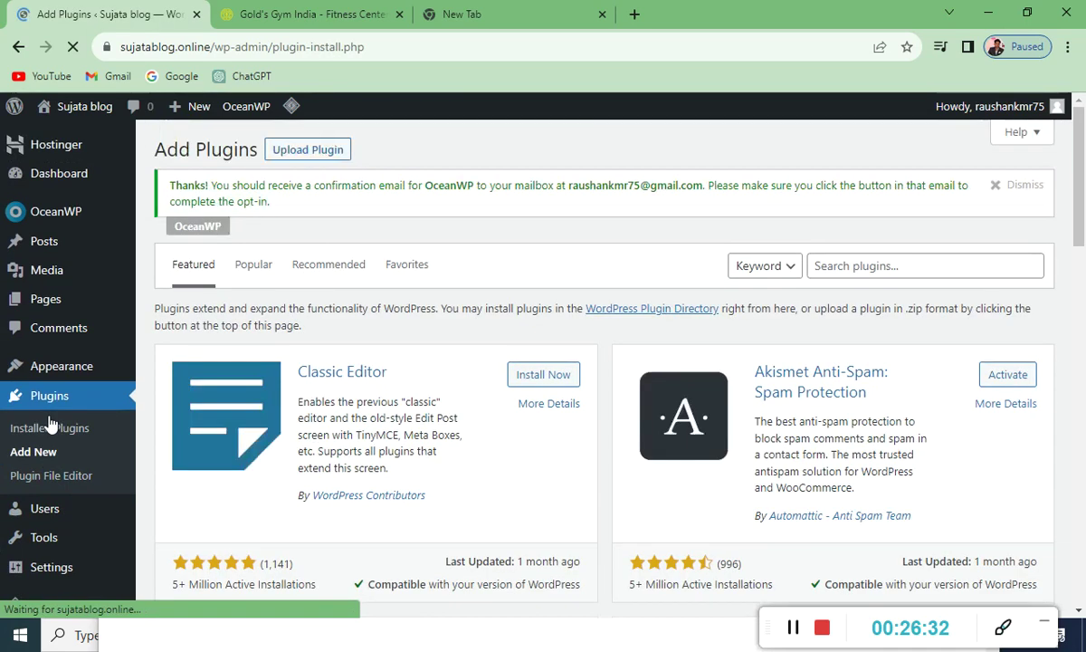
{"action": "scroll", "coordinate": [206, 364], "scroll_direction": "down", "scroll_amount": 1}
{"action": "scroll", "coordinate": [206, 364], "scroll_direction": "up", "scroll_amount": 1}
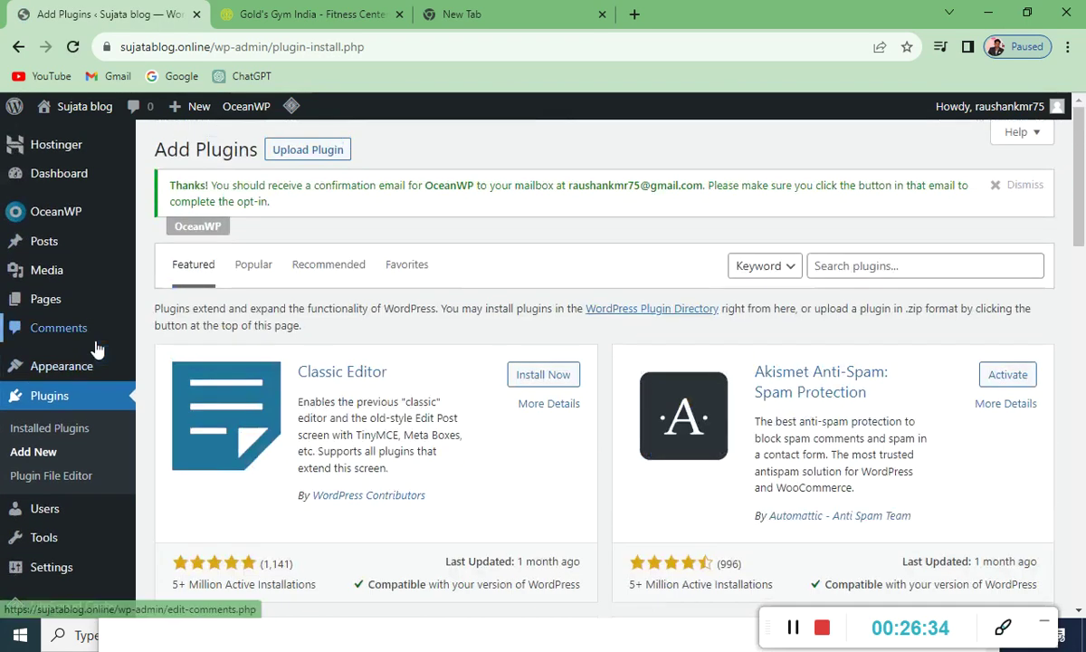
{"action": "mouse_move", "coordinate": [68, 365]}
{"action": "left_click", "coordinate": [183, 450]}
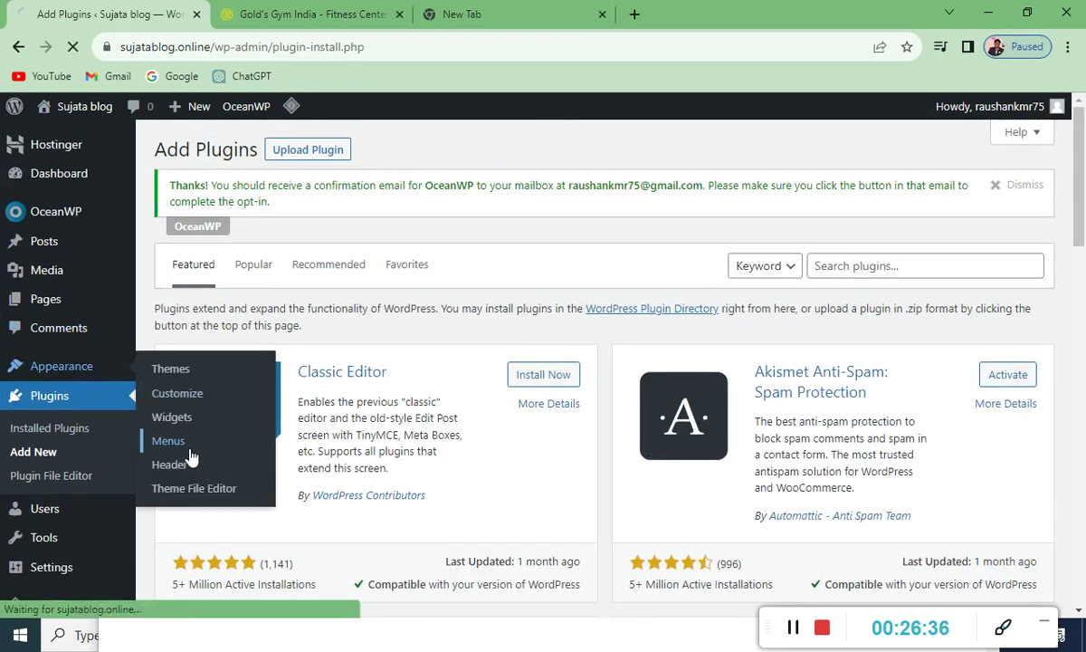
- Create a menu named 'main menu' and add the home, about us, contact us and service pages
{"action": "left_click", "coordinate": [553, 397]}
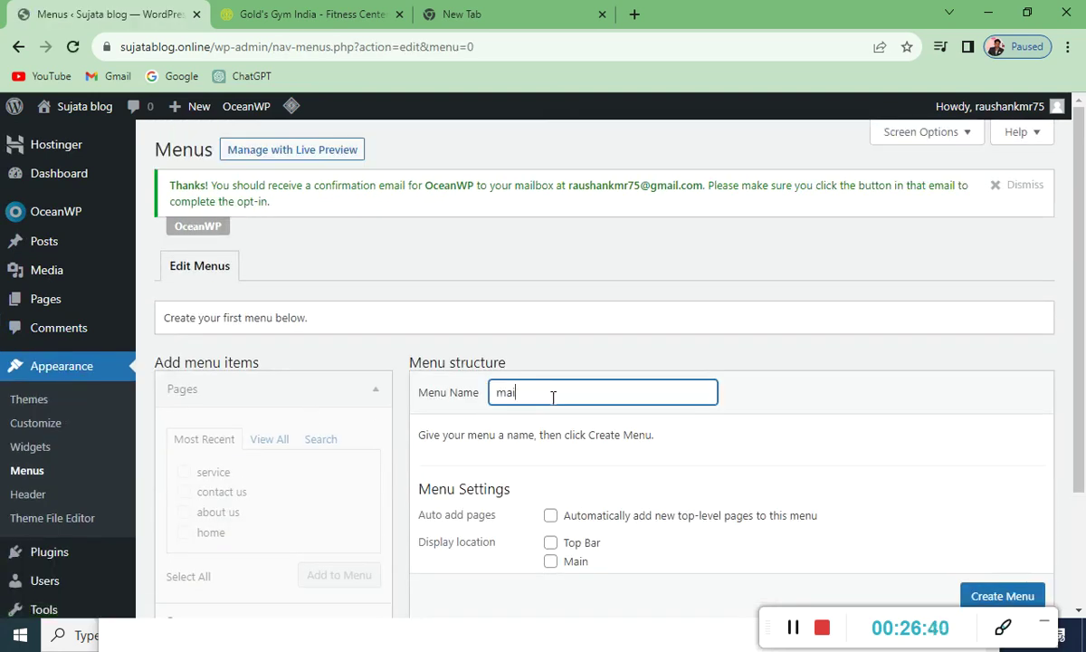
{"action": "scroll", "coordinate": [904, 489], "scroll_direction": "down", "scroll_amount": 3}
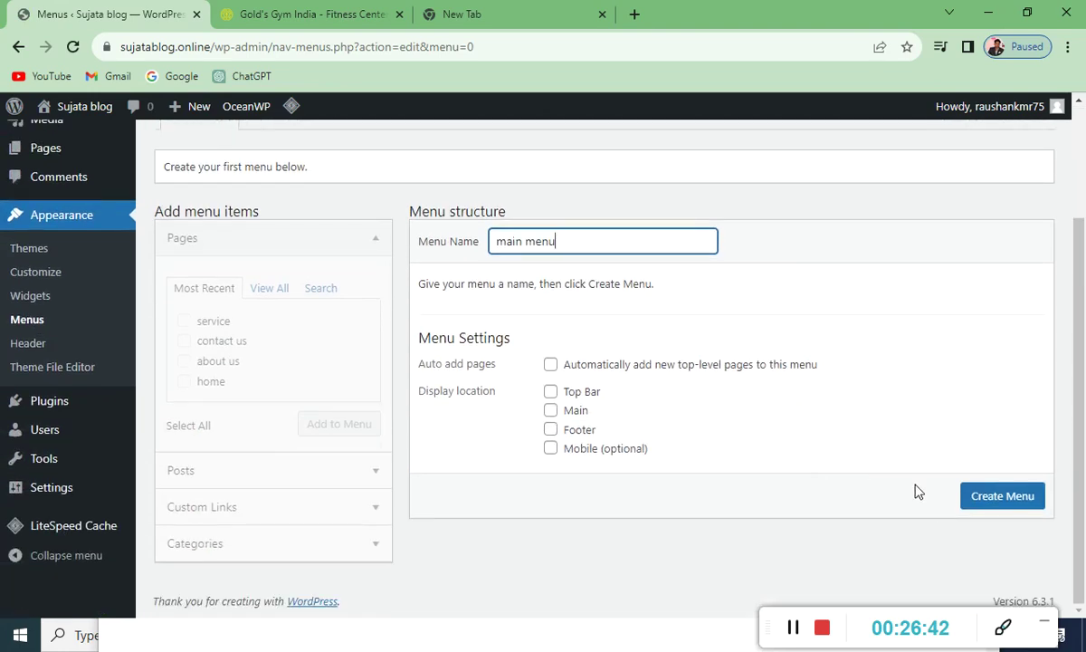
{"action": "left_click", "coordinate": [1002, 495]}
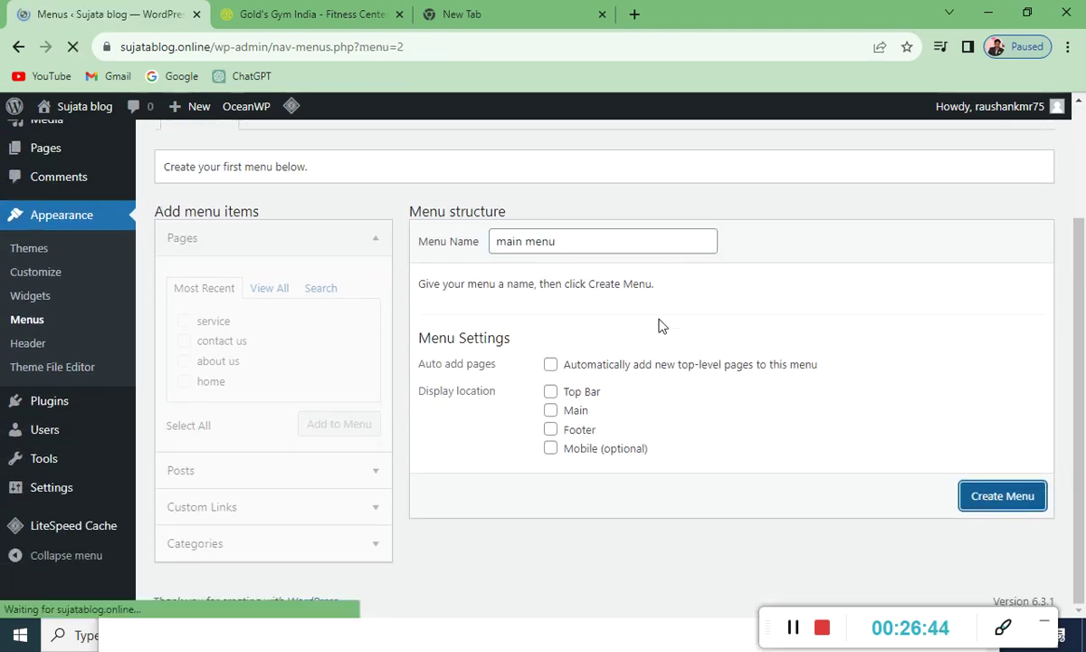
{"action": "scroll", "coordinate": [659, 322], "scroll_direction": "down", "scroll_amount": 3}
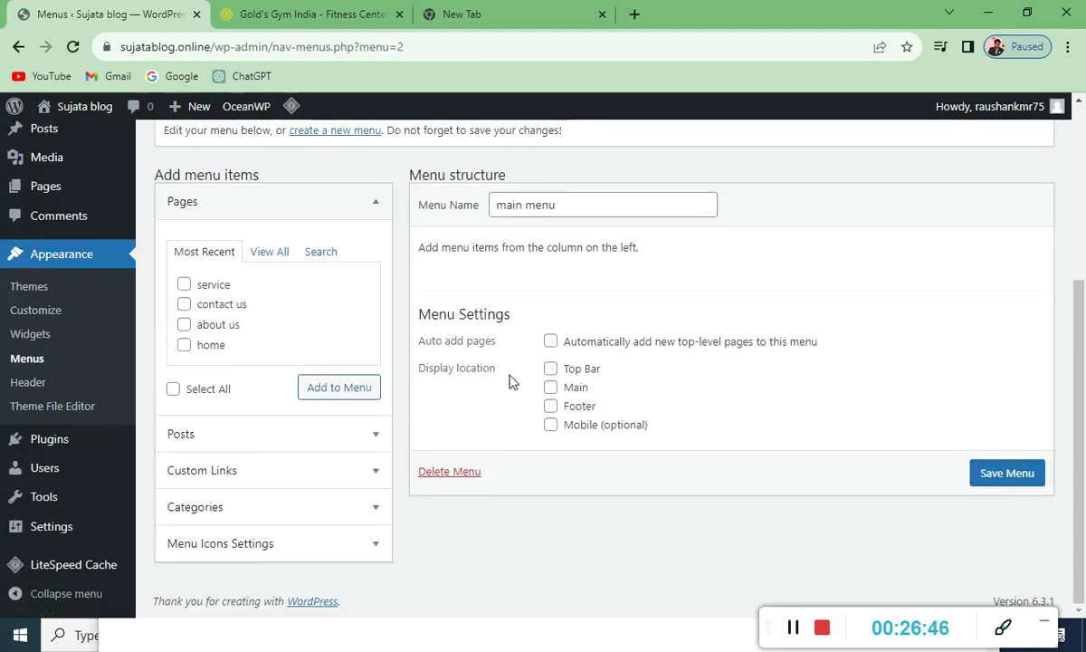
{"action": "left_click", "coordinate": [183, 345]}
{"action": "left_click", "coordinate": [186, 287]}
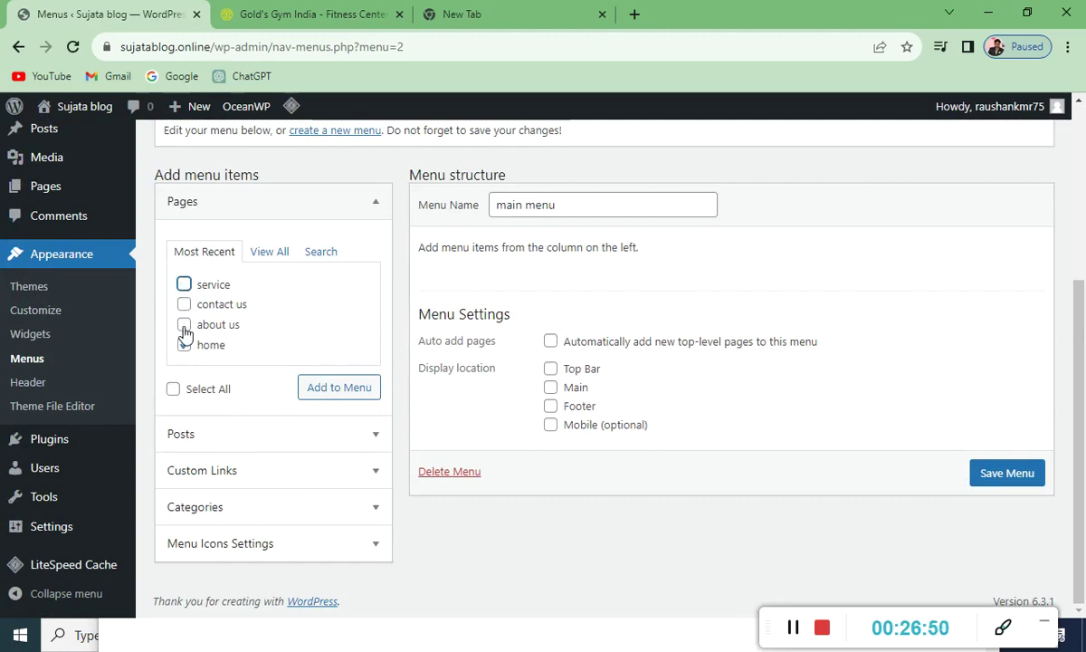
{"action": "left_click", "coordinate": [184, 304]}
{"action": "left_click", "coordinate": [184, 285]}
{"action": "left_click", "coordinate": [183, 324]}
{"action": "left_click", "coordinate": [331, 387]}
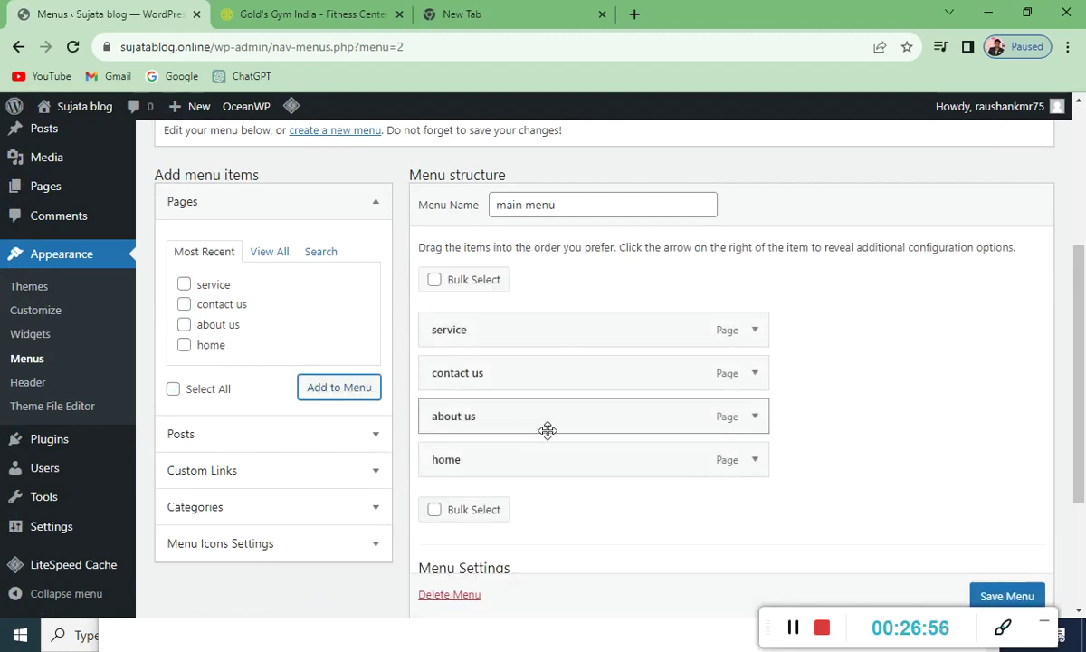
- Reorder the items to home, about us, contact us, service and save the menu
{"action": "left_click_drag", "start_coordinate": [514, 463], "coordinate": [512, 319]}
{"action": "left_click_drag", "start_coordinate": [516, 464], "coordinate": [543, 379]}
{"action": "left_click_drag", "start_coordinate": [548, 468], "coordinate": [549, 428]}
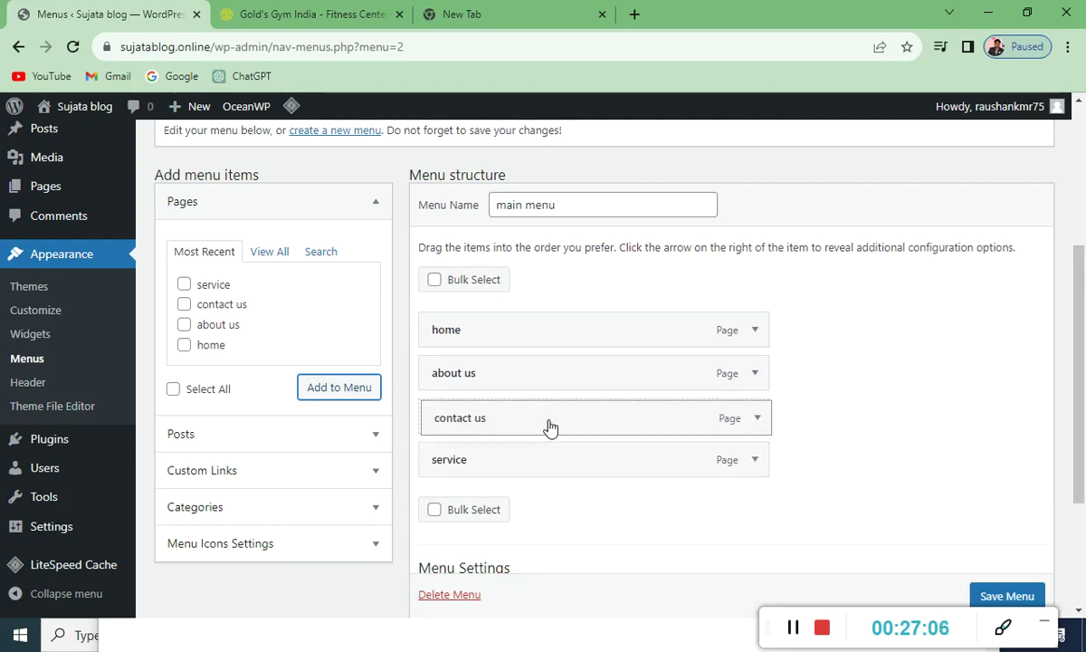
{"action": "left_click", "coordinate": [1003, 599]}
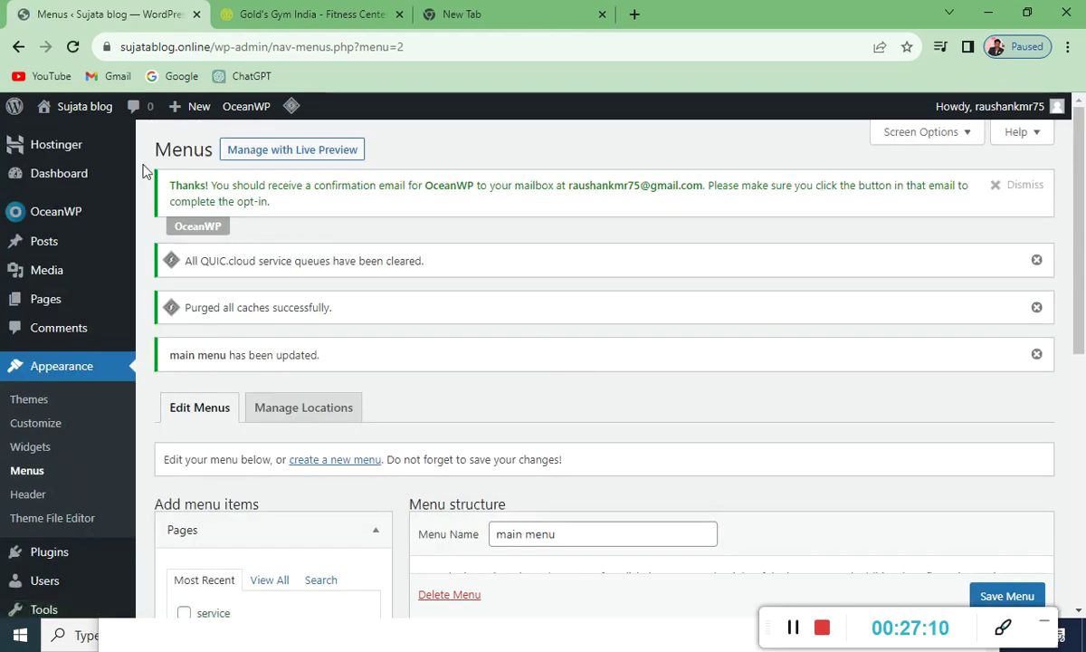
- Check the live blog, then return to the admin dashboard
{"action": "left_click", "coordinate": [90, 138]}
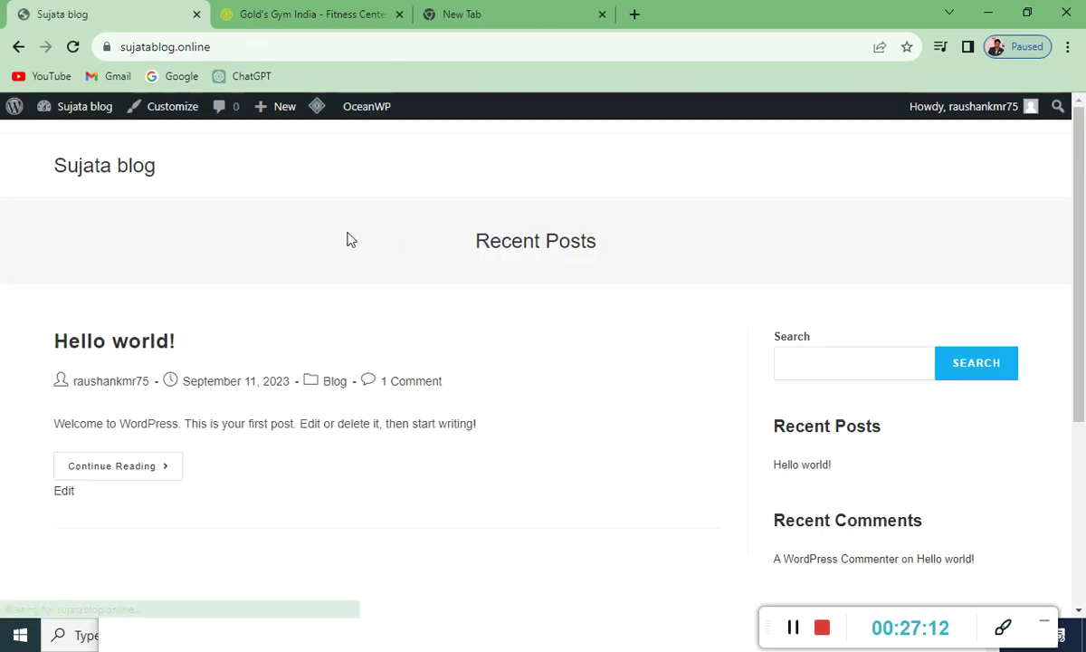
{"action": "scroll", "coordinate": [484, 348], "scroll_direction": "down", "scroll_amount": 5}
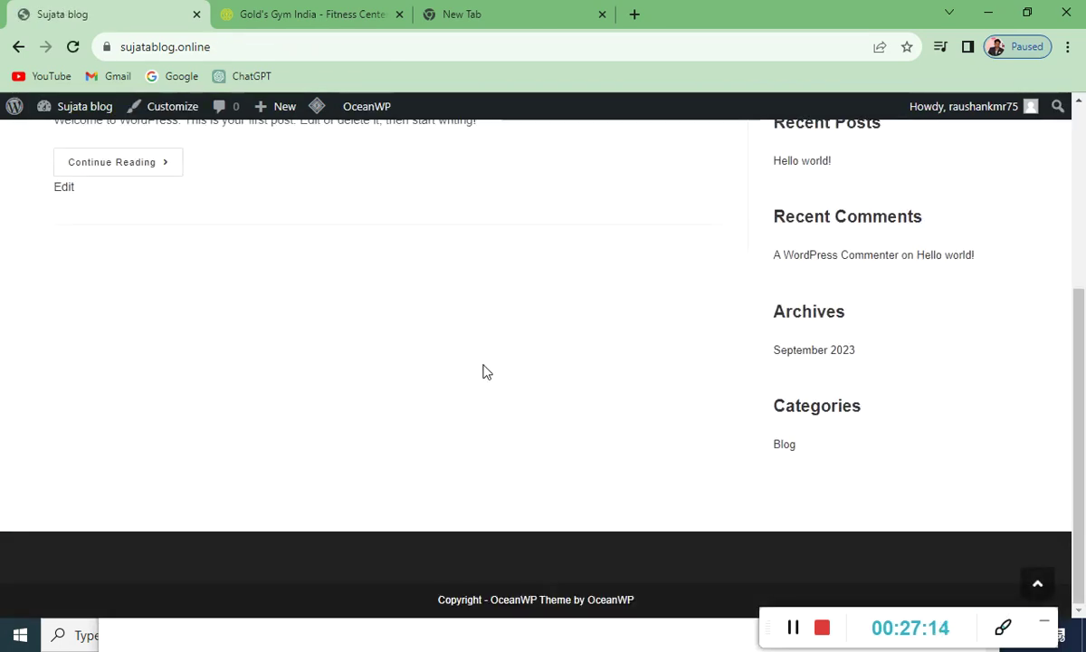
{"action": "scroll", "coordinate": [483, 362], "scroll_direction": "up", "scroll_amount": 4}
{"action": "mouse_move", "coordinate": [95, 115]}
{"action": "left_click", "coordinate": [87, 137]}
- Assign main menu to the Main header location, save, and view the live blog header
{"action": "scroll", "coordinate": [149, 263], "scroll_direction": "down", "scroll_amount": 2}
{"action": "scroll", "coordinate": [145, 271], "scroll_direction": "down", "scroll_amount": 2}
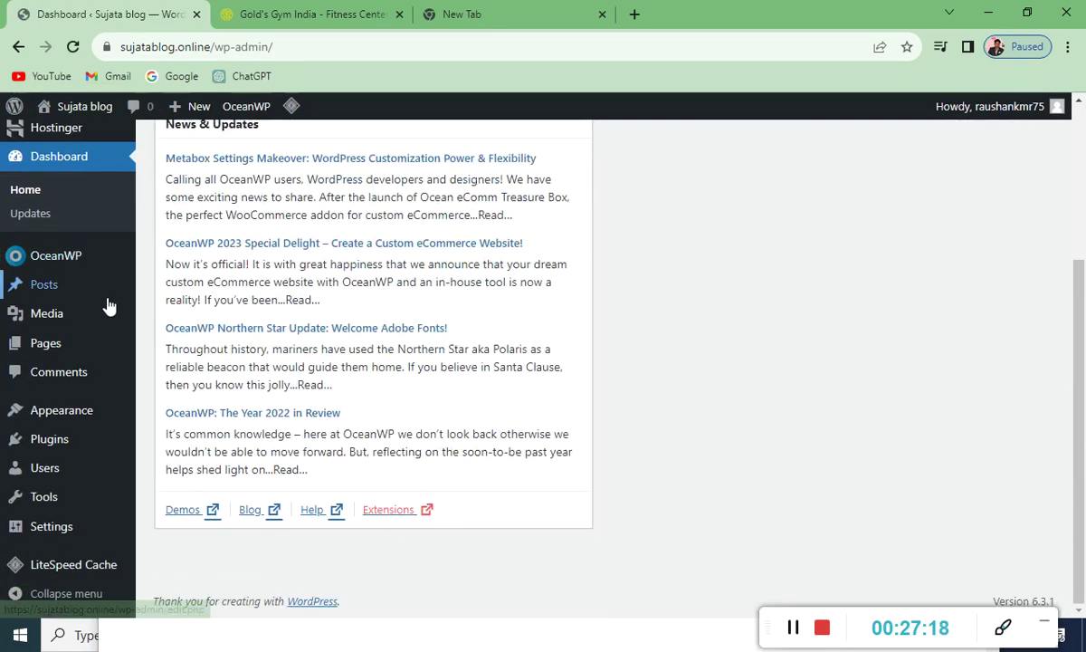
{"action": "mouse_move", "coordinate": [55, 348]}
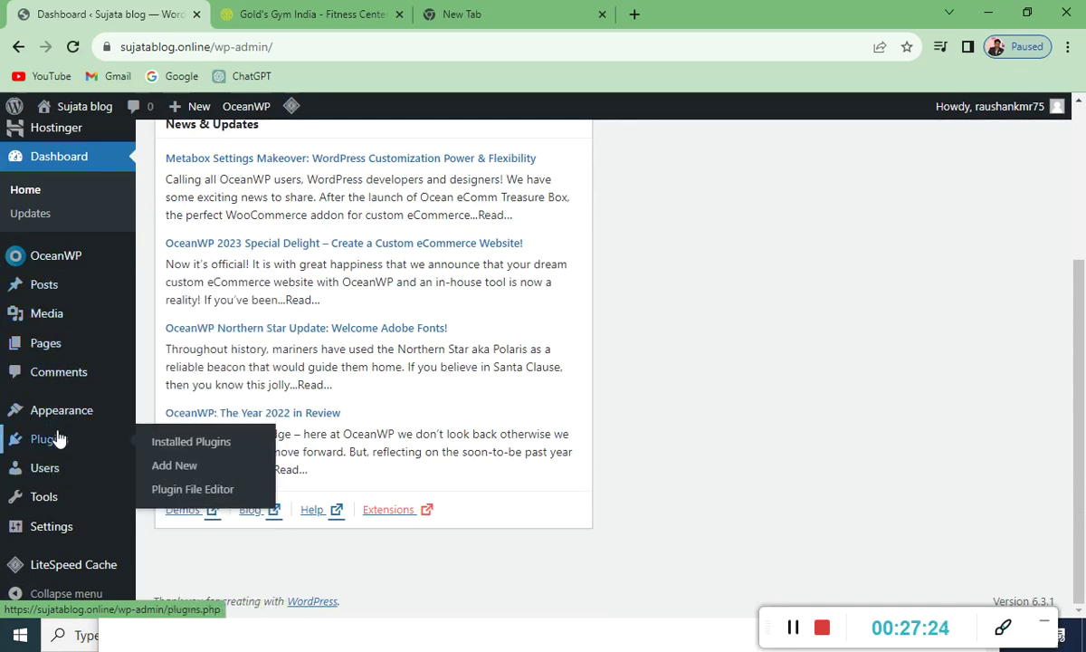
{"action": "mouse_move", "coordinate": [73, 421]}
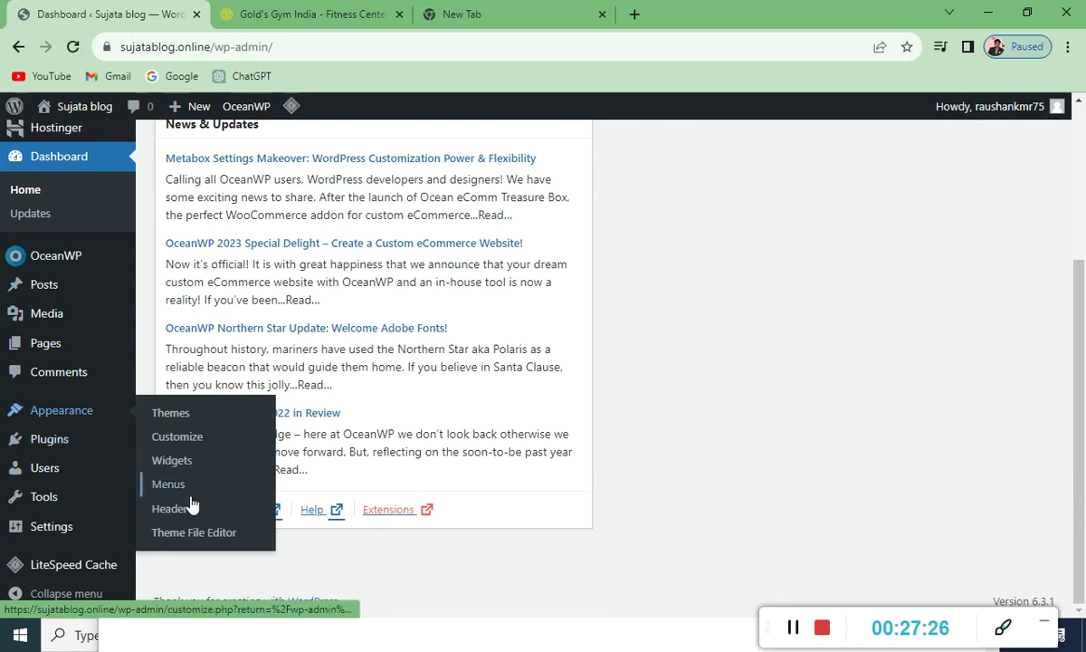
{"action": "left_click", "coordinate": [167, 484]}
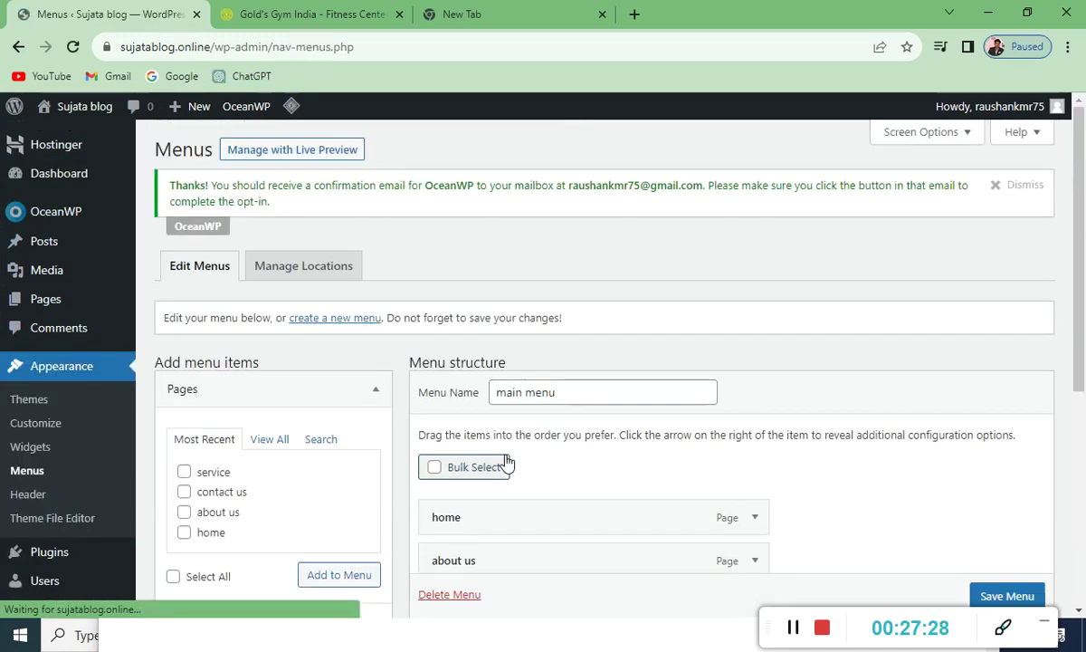
{"action": "scroll", "coordinate": [504, 456], "scroll_direction": "down", "scroll_amount": 5}
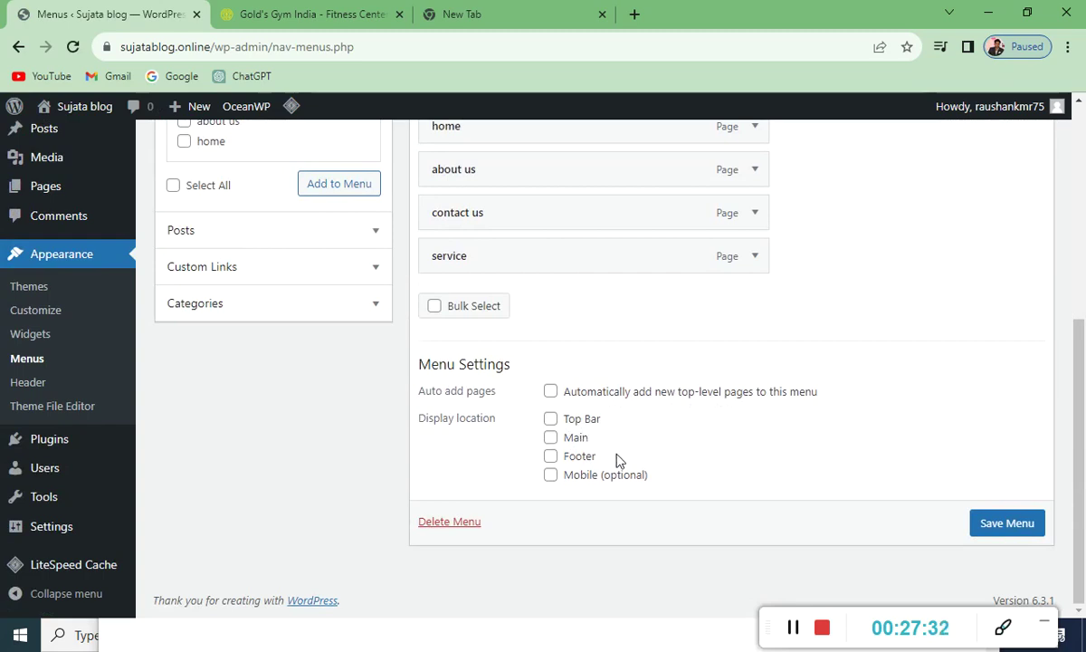
{"action": "left_click", "coordinate": [551, 437]}
{"action": "left_click", "coordinate": [978, 525]}
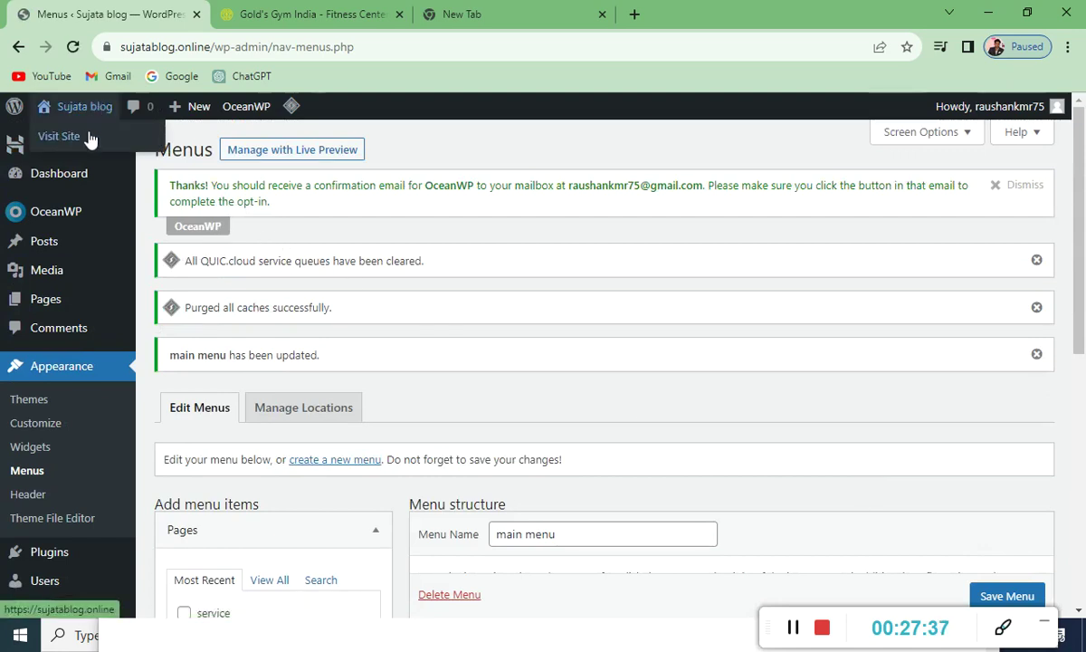
{"action": "left_click", "coordinate": [58, 135]}
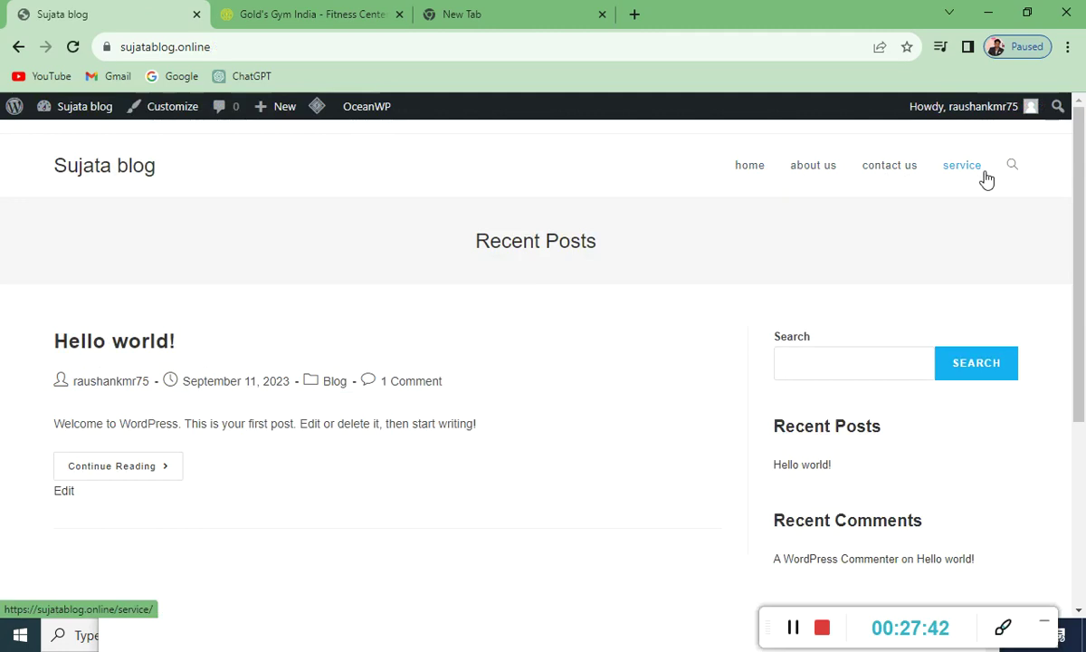
- Add the Footer location to main menu, save, and check the live blog's footer links
{"action": "scroll", "coordinate": [538, 276], "scroll_direction": "down", "scroll_amount": 3}
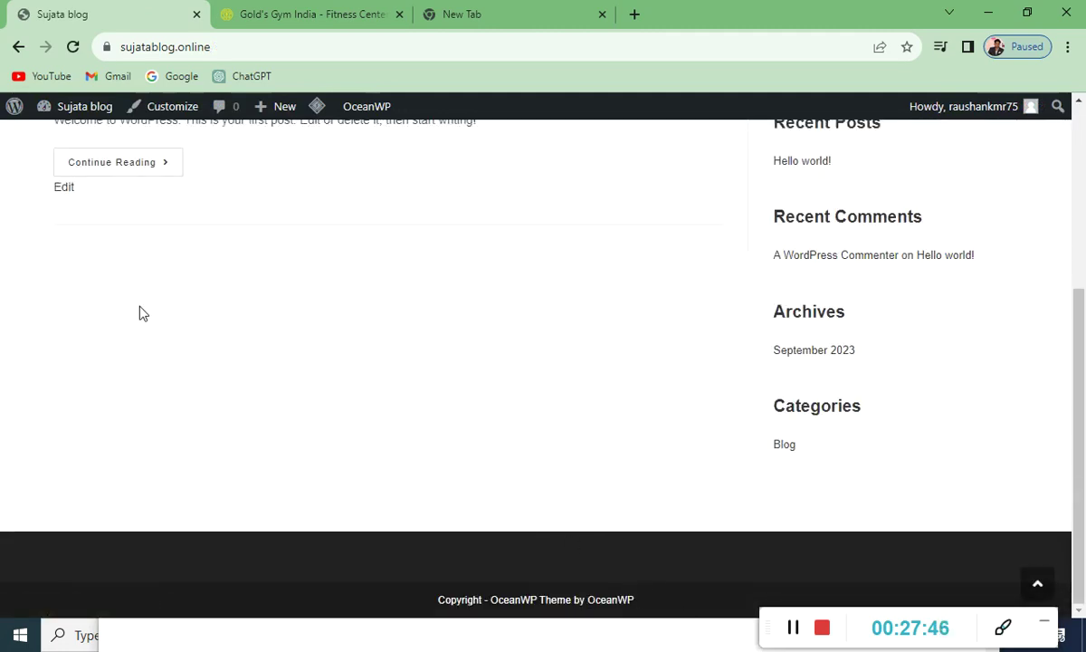
{"action": "mouse_move", "coordinate": [90, 114]}
{"action": "left_click", "coordinate": [79, 140]}
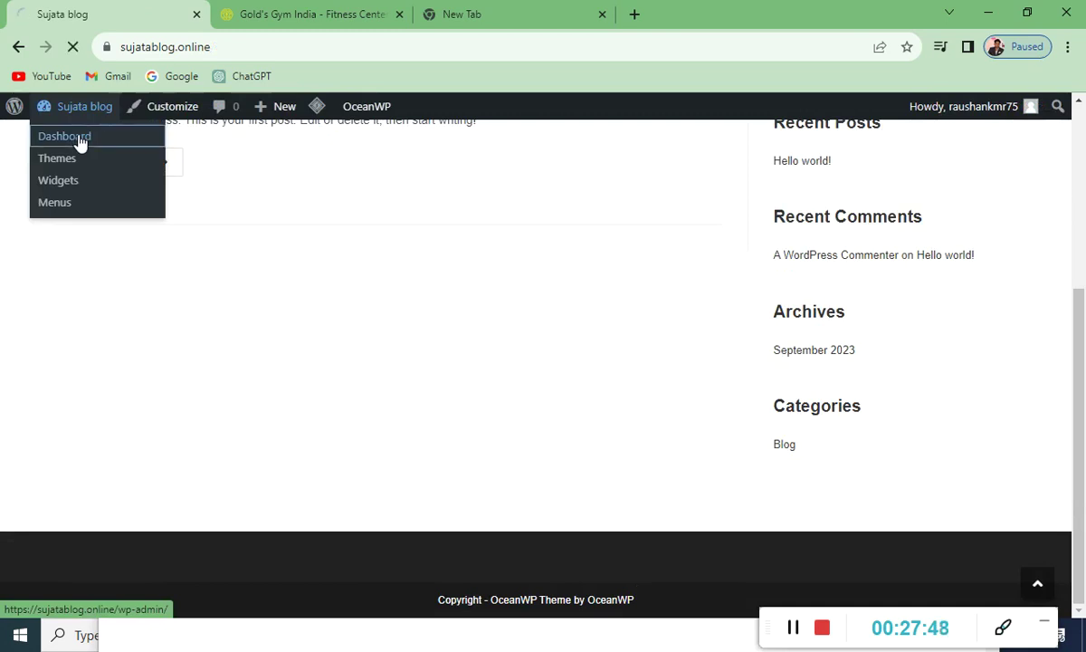
{"action": "scroll", "coordinate": [49, 347], "scroll_direction": "down", "scroll_amount": 3}
{"action": "mouse_move", "coordinate": [88, 425]}
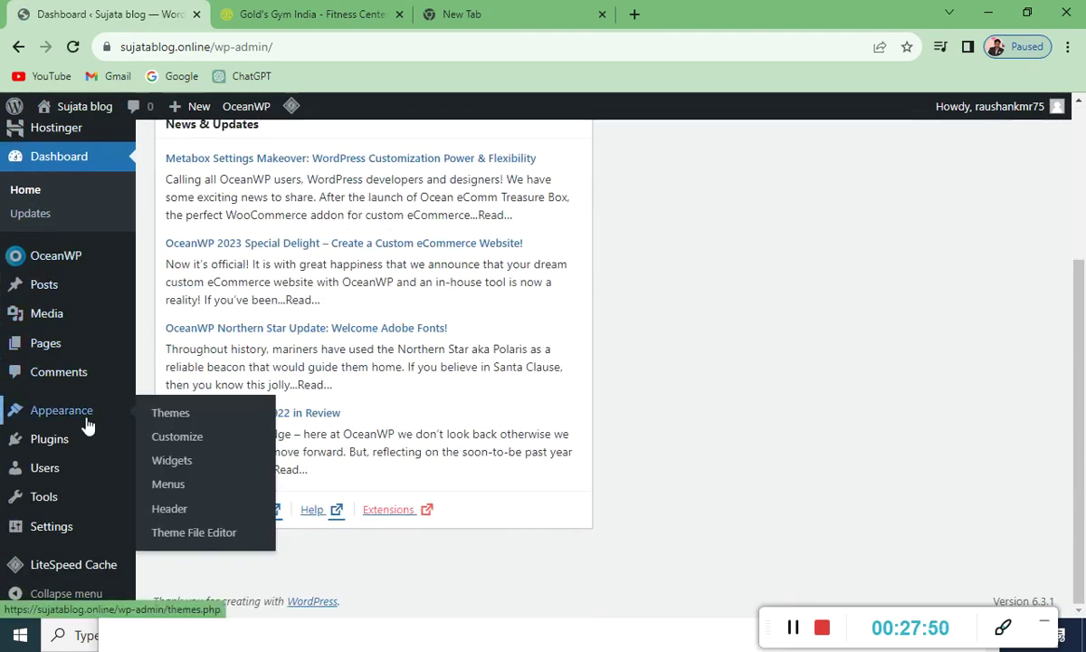
{"action": "left_click", "coordinate": [168, 489]}
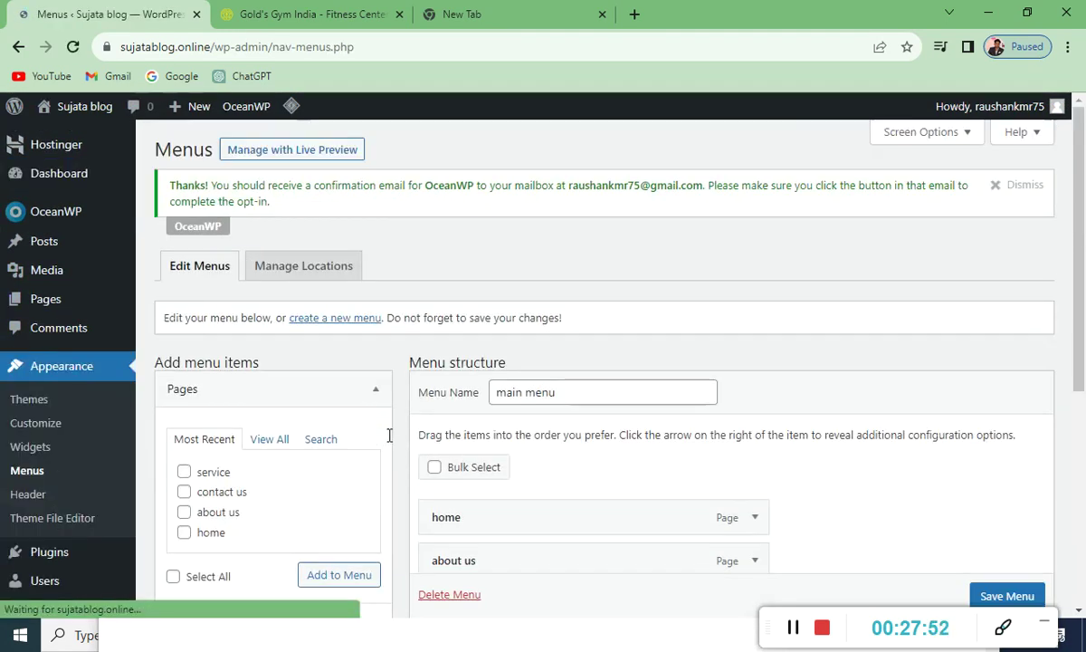
{"action": "scroll", "coordinate": [390, 435], "scroll_direction": "down", "scroll_amount": 4}
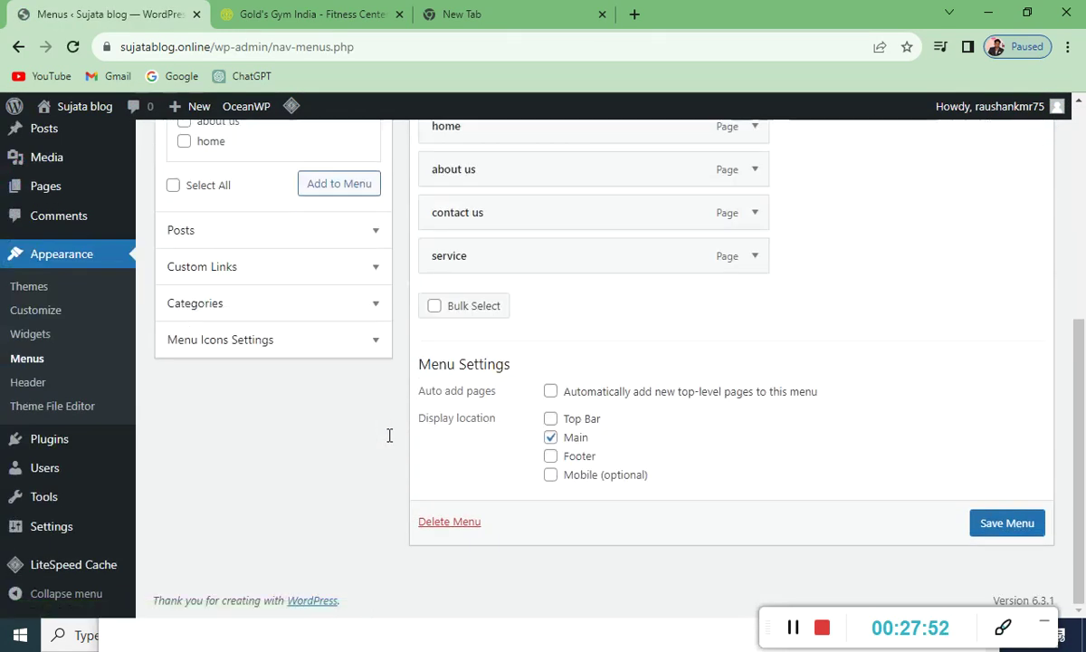
{"action": "left_click", "coordinate": [551, 456]}
{"action": "left_click", "coordinate": [1006, 524]}
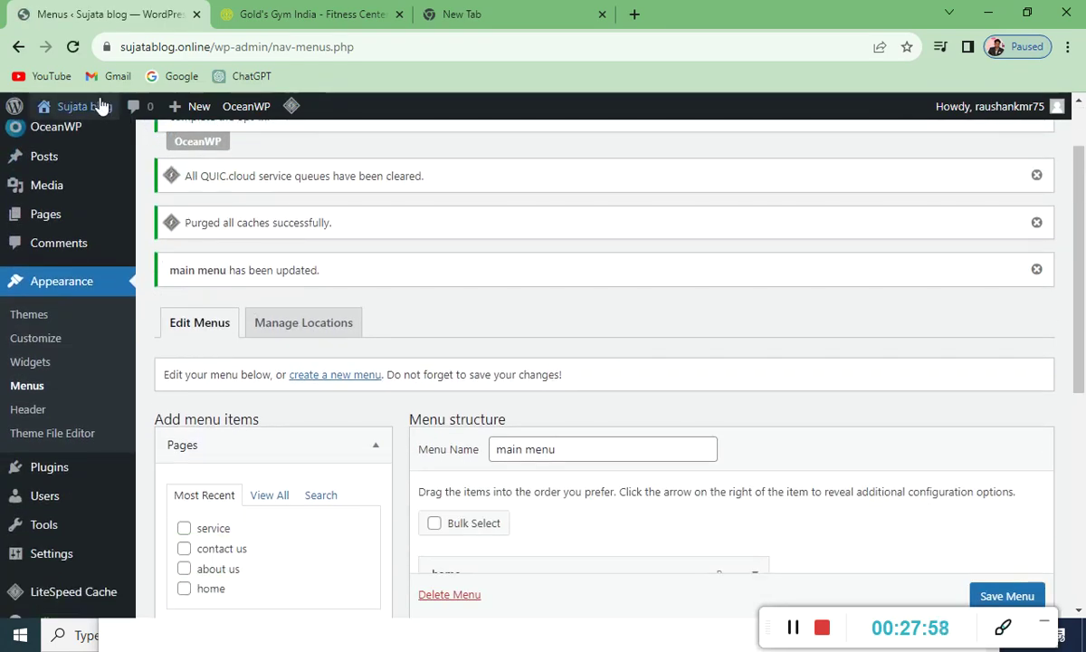
{"action": "left_click", "coordinate": [81, 134]}
{"action": "scroll", "coordinate": [446, 411], "scroll_direction": "down", "scroll_amount": 3}
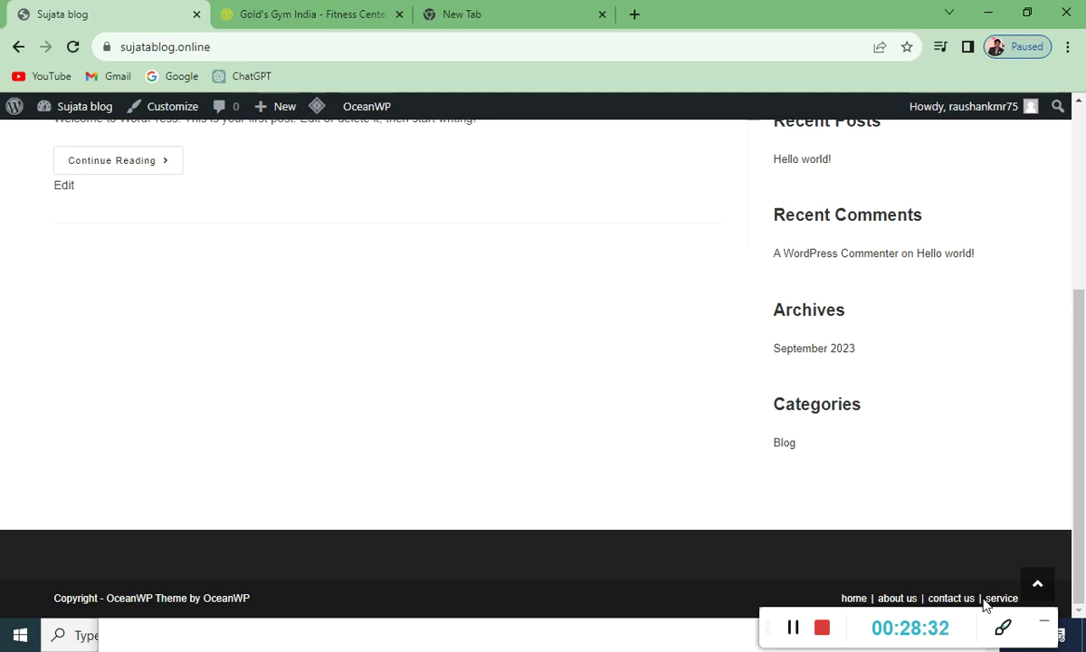
- Leave the live blog for the admin Dashboard, then go to Appearance > Menus
{"action": "mouse_move", "coordinate": [64, 107]}
{"action": "left_click", "coordinate": [80, 136]}
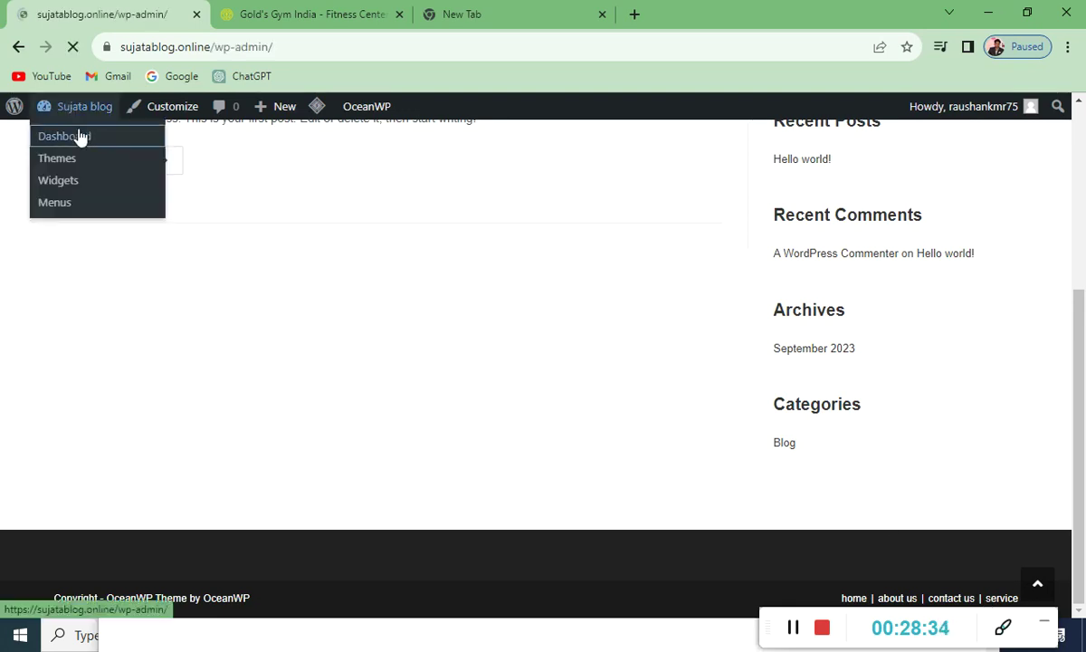
{"action": "scroll", "coordinate": [65, 312], "scroll_direction": "down", "scroll_amount": 3}
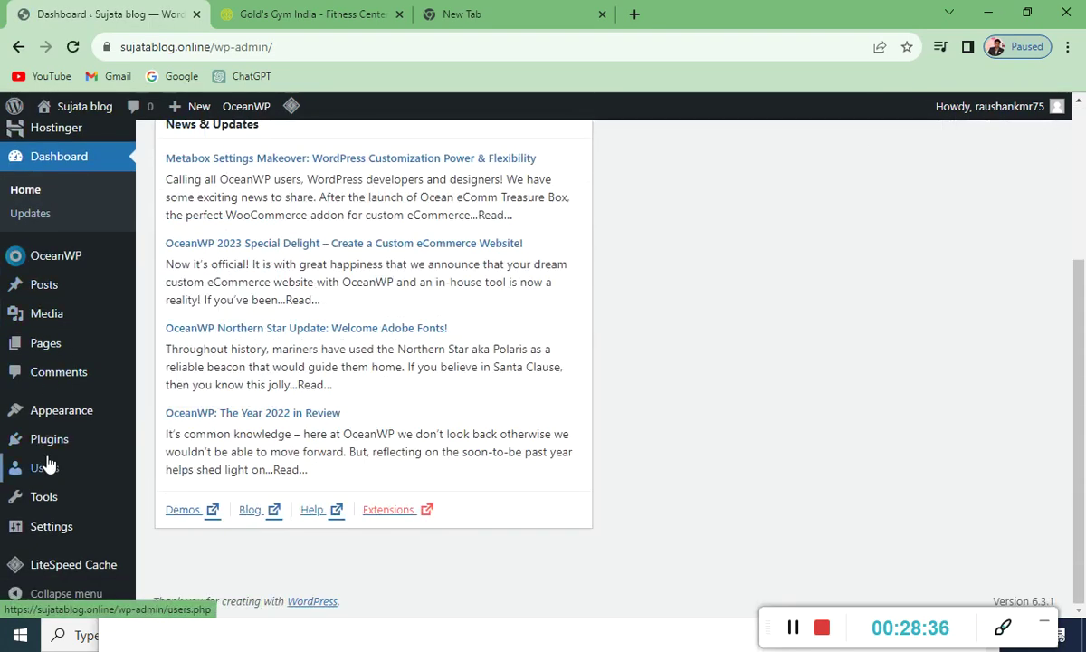
{"action": "mouse_move", "coordinate": [62, 410]}
{"action": "left_click", "coordinate": [167, 482]}
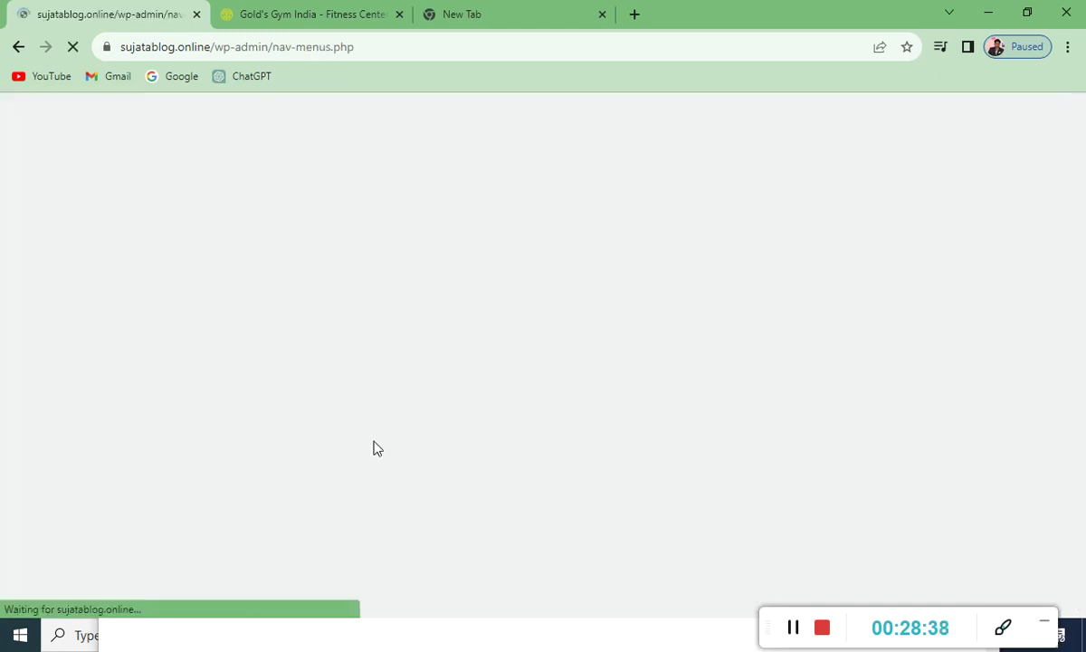
- Remove the Footer display location from the main menu, keeping only Main, and save
{"action": "scroll", "coordinate": [522, 400], "scroll_direction": "down", "scroll_amount": 2}
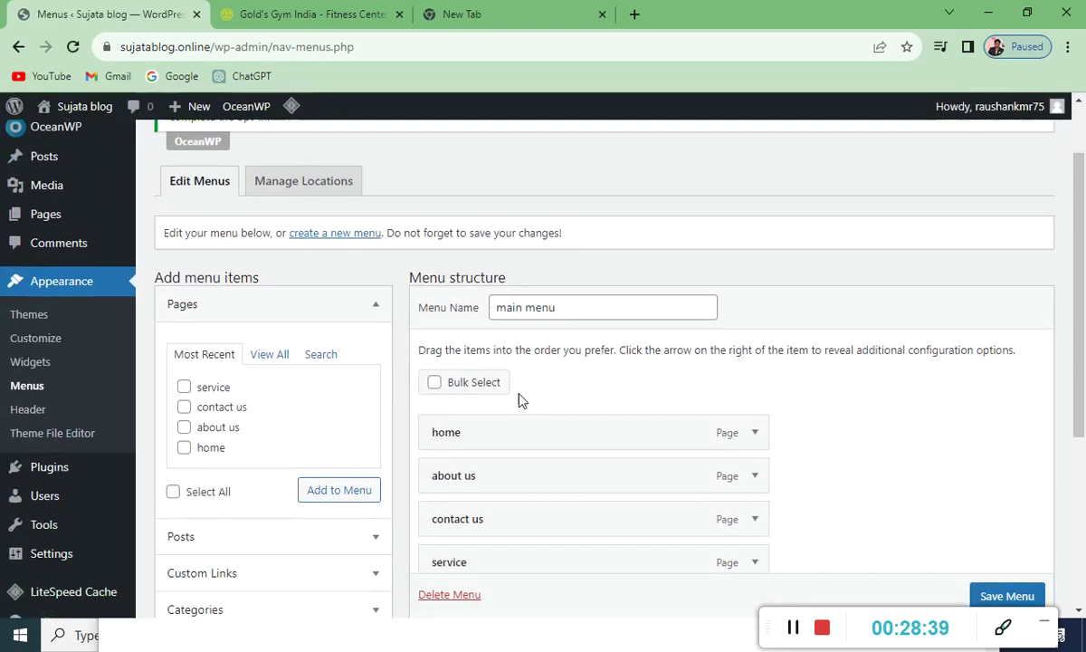
{"action": "left_click", "coordinate": [572, 305]}
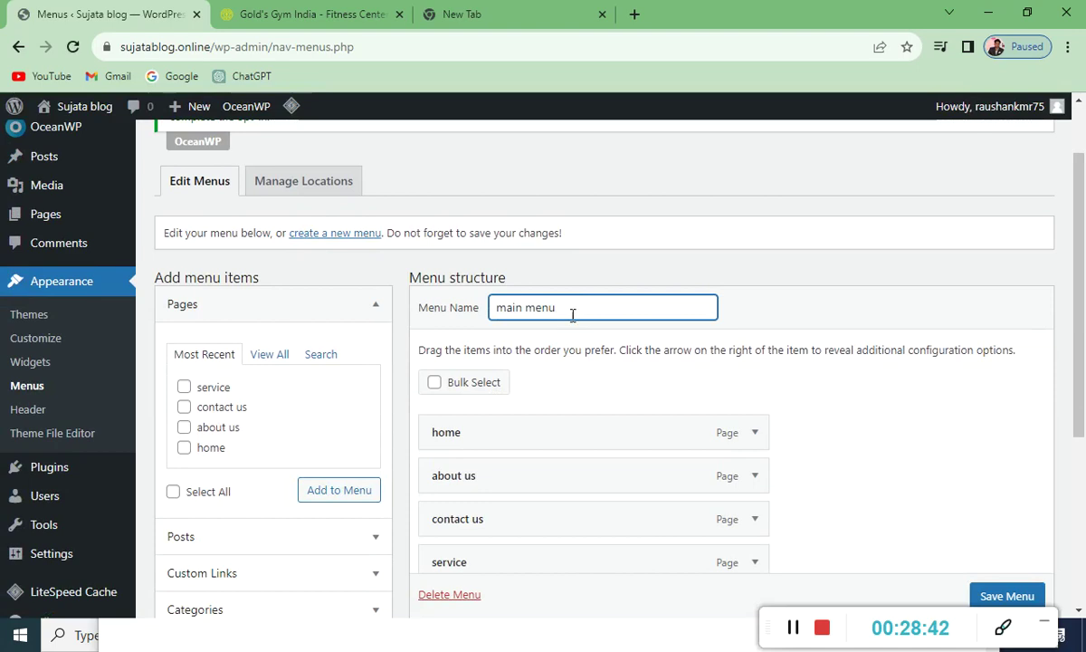
{"action": "scroll", "coordinate": [543, 362], "scroll_direction": "down", "scroll_amount": 3}
{"action": "scroll", "coordinate": [553, 373], "scroll_direction": "up", "scroll_amount": 1}
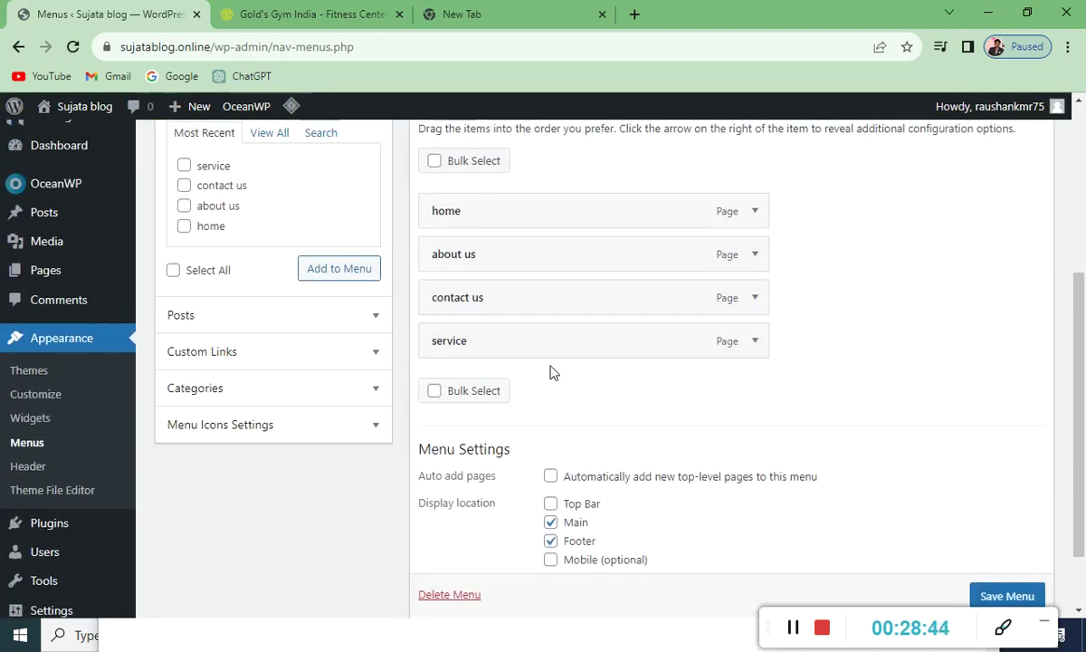
{"action": "left_click", "coordinate": [550, 540]}
{"action": "left_click", "coordinate": [1032, 600]}
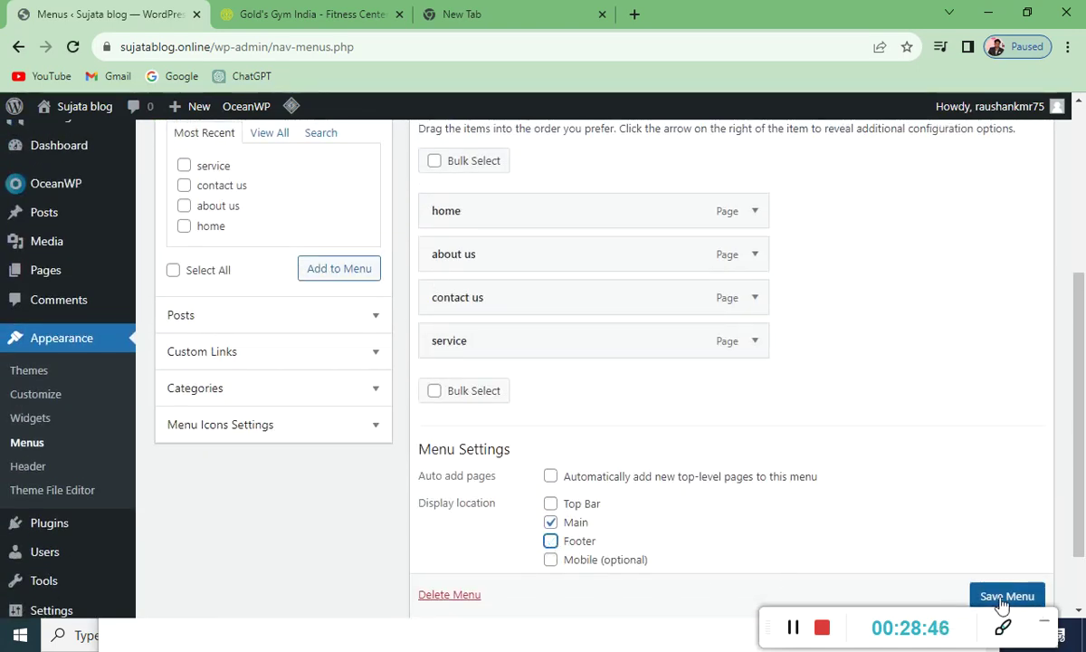
{"action": "scroll", "coordinate": [982, 579], "scroll_direction": "down", "scroll_amount": 1}
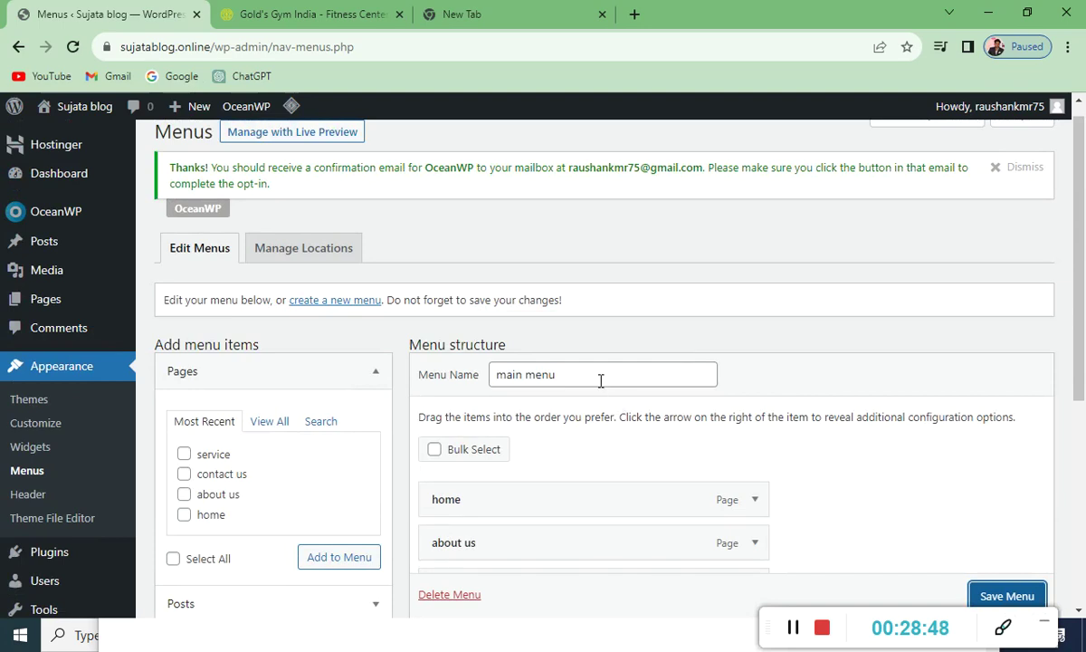
{"action": "scroll", "coordinate": [600, 381], "scroll_direction": "down", "scroll_amount": 4}
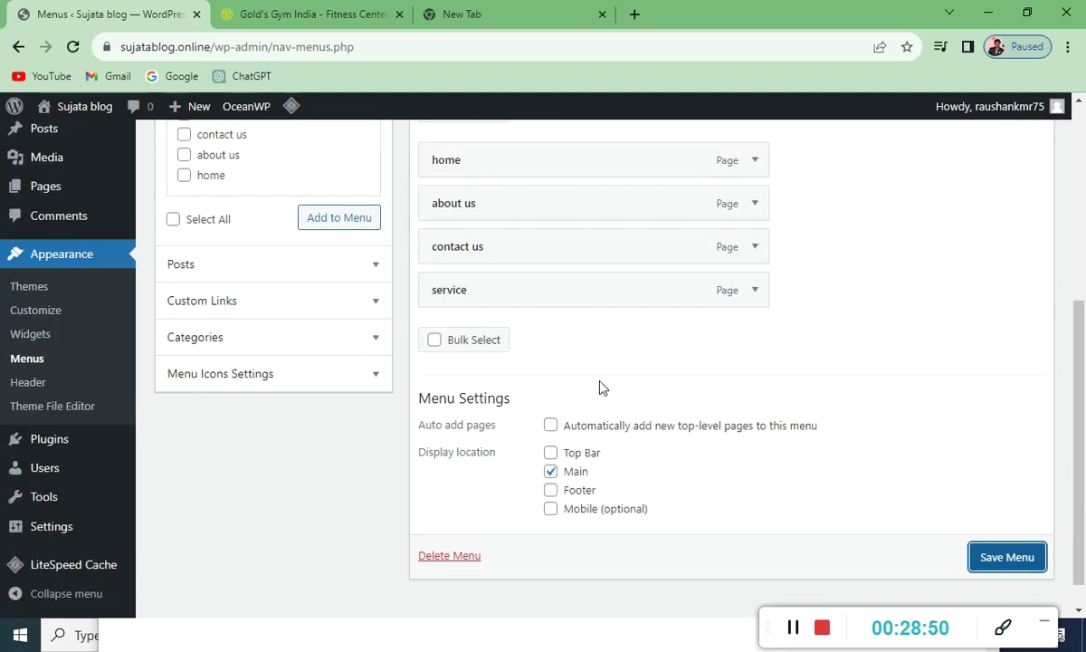
{"action": "scroll", "coordinate": [600, 387], "scroll_direction": "up", "scroll_amount": 2}
- Rename the menu to 'foolter menu', save it, and switch to the Notepad topic list
{"action": "left_click_drag", "start_coordinate": [554, 204], "coordinate": [416, 199]}
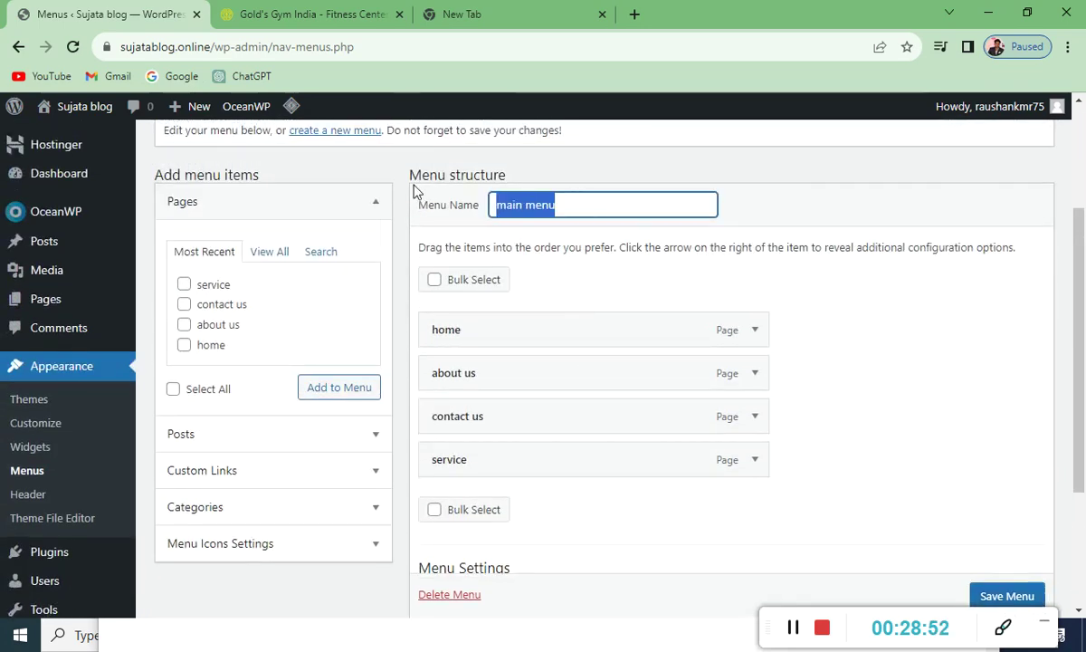
{"action": "type", "text": "foo"}
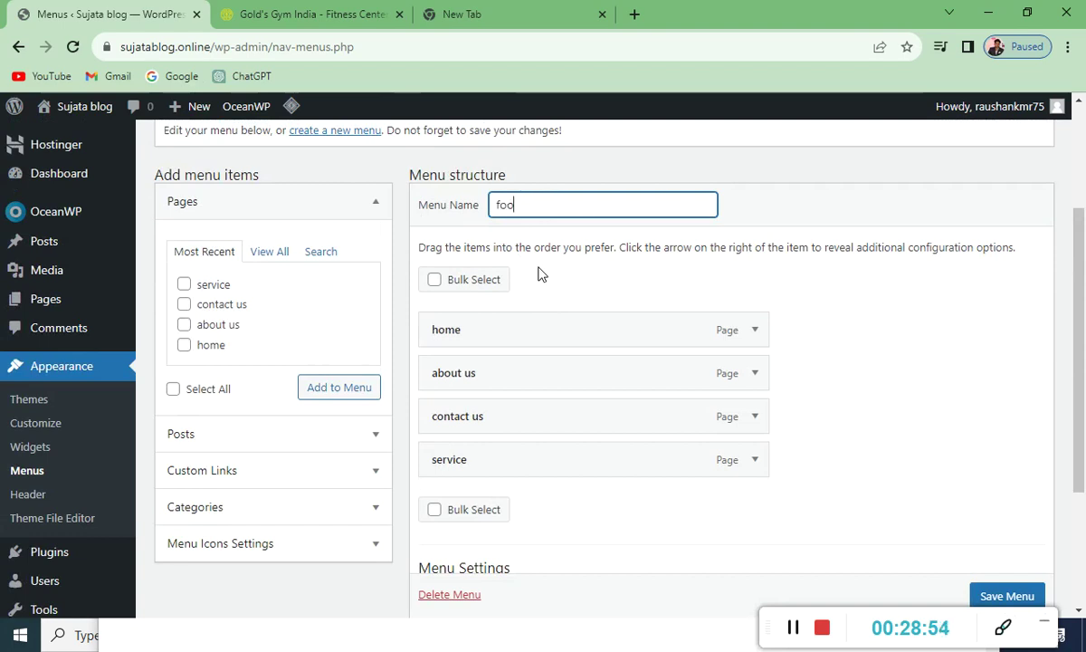
{"action": "type", "text": "lter menu"}
{"action": "scroll", "coordinate": [538, 274], "scroll_direction": "up", "scroll_amount": 2}
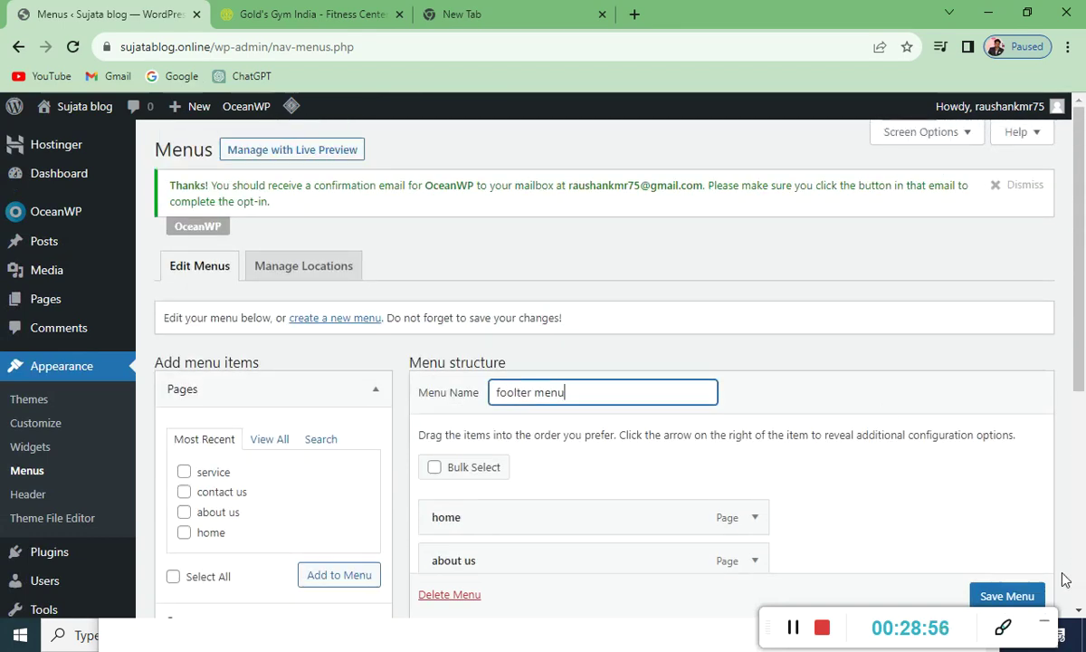
{"action": "scroll", "coordinate": [989, 590], "scroll_direction": "down", "scroll_amount": 1}
{"action": "left_click", "coordinate": [989, 590]}
{"action": "scroll", "coordinate": [647, 344], "scroll_direction": "down", "scroll_amount": 5}
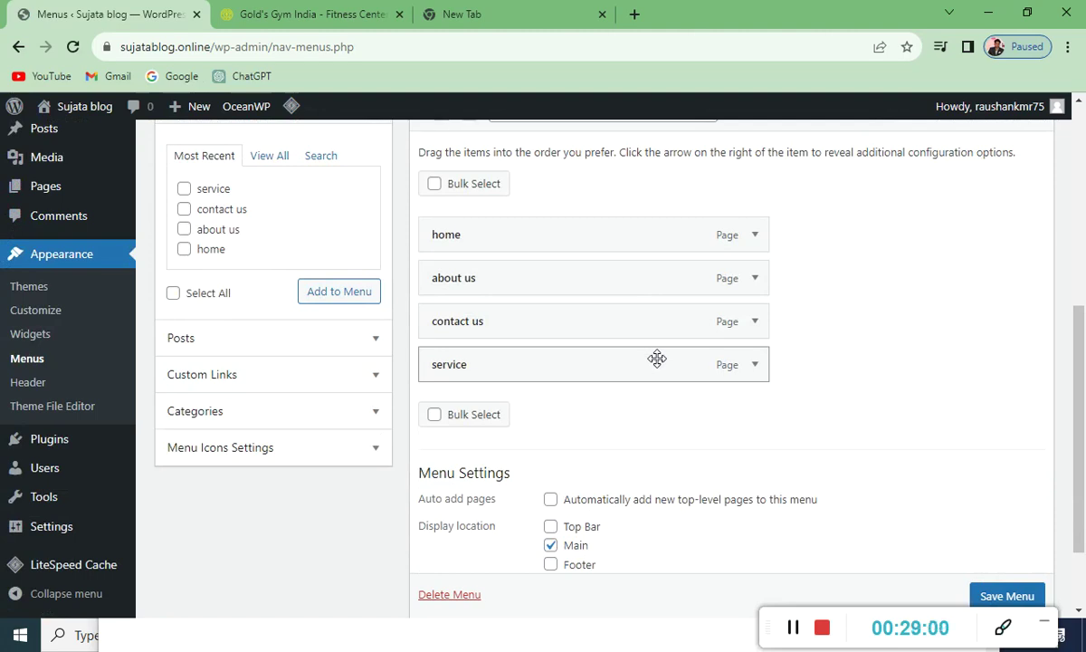
{"action": "key", "text": "alt+Tab"}
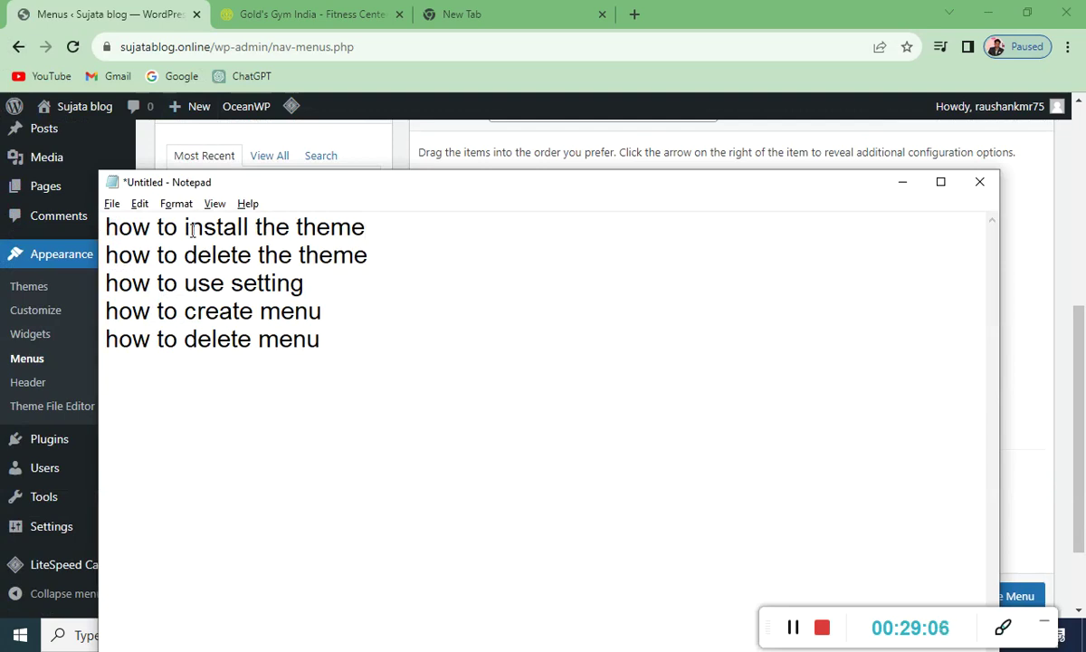
- Below the topic list, add the site's wp-admin login URL and the admin username on separate lines
{"action": "left_click", "coordinate": [339, 428]}
{"action": "type", "text": "ww"}
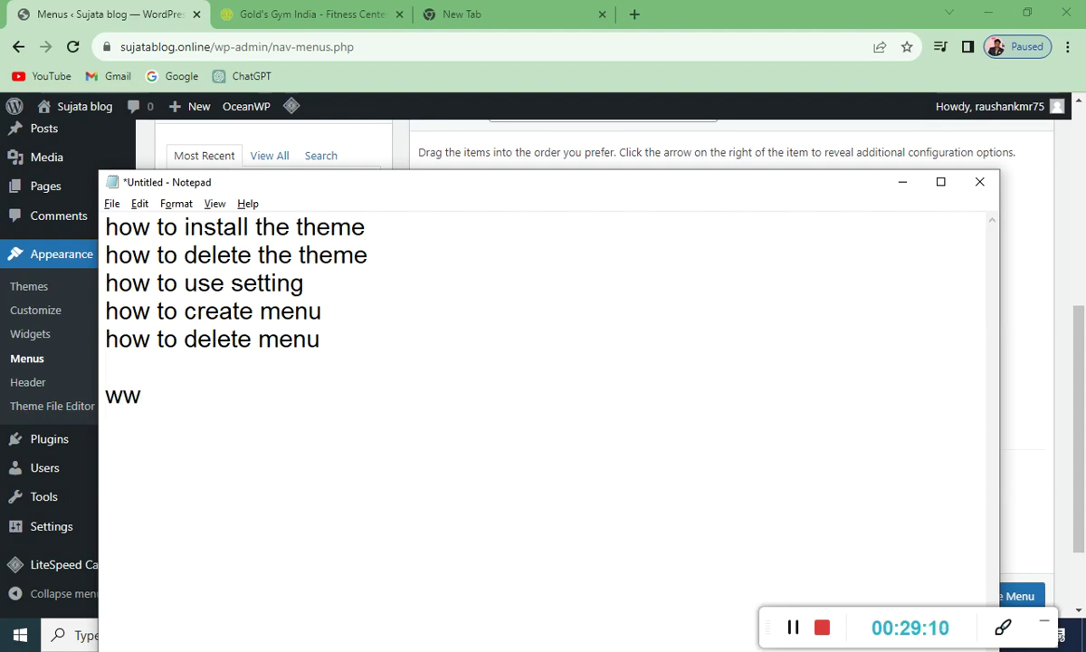
{"action": "type", "text": "w.ju"}
{"action": "type", "text": "suj"}
{"action": "type", "text": "atablog"}
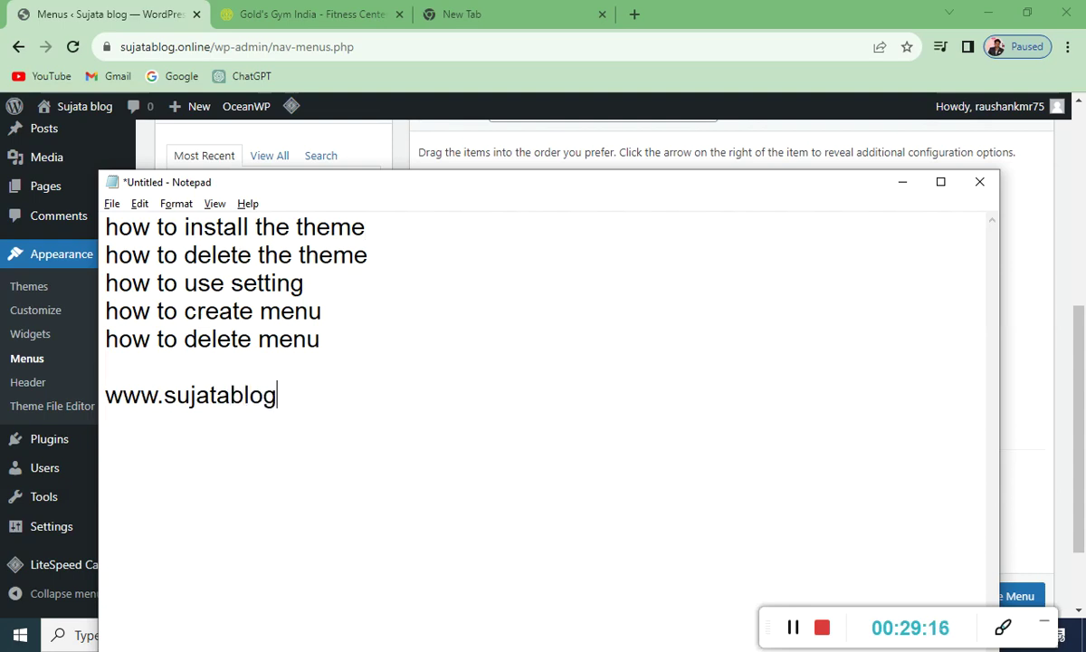
{"action": "type", "text": ".online/wp-admin"}
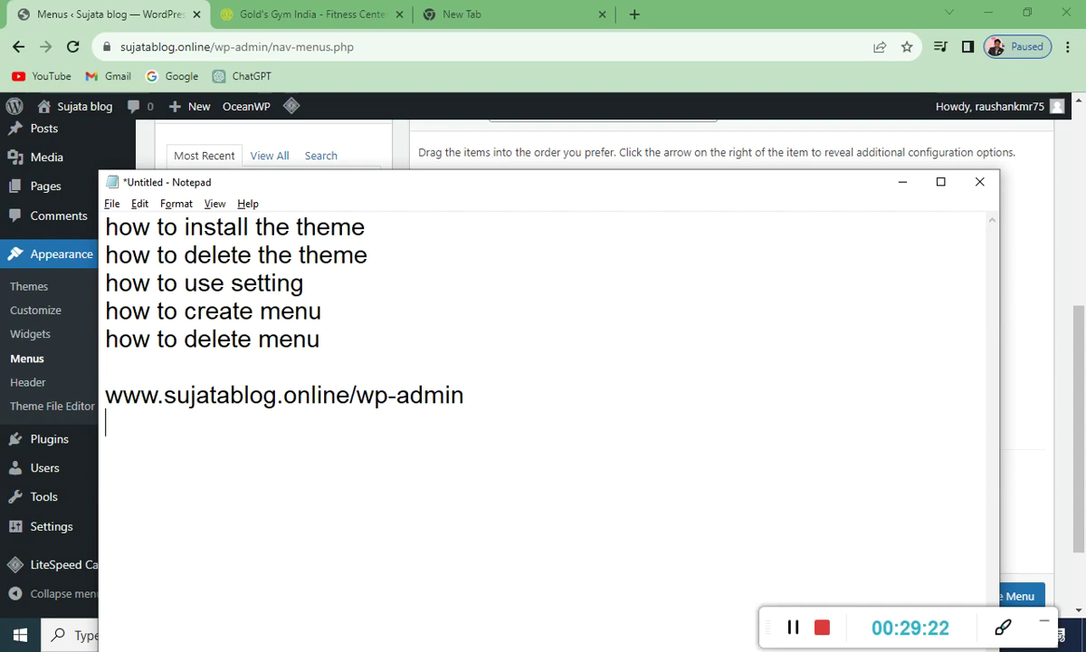
{"action": "key", "text": "Return"}
{"action": "type", "text": "raushan"}
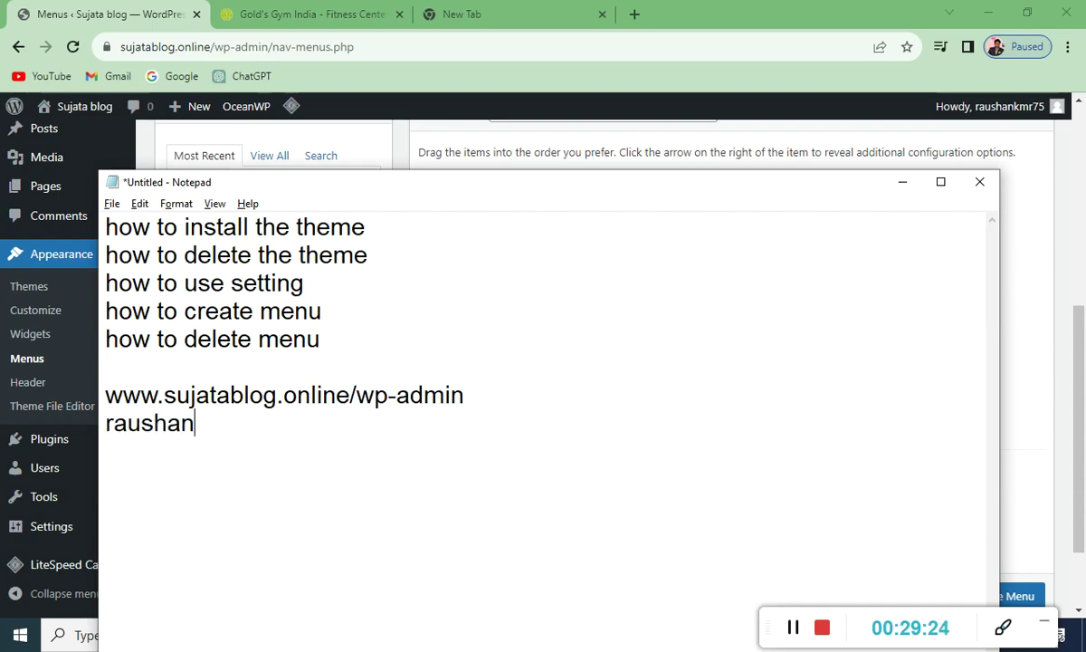
{"action": "type", "text": "blog"}
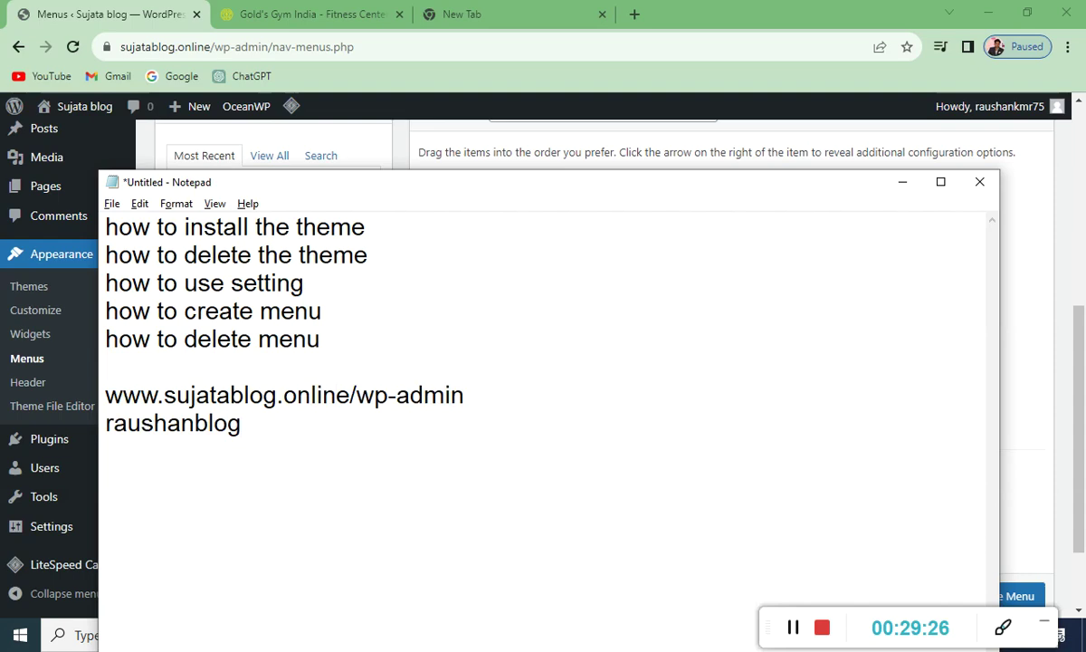
{"action": "key", "text": "BackSpace"}
{"action": "key", "text": "BackSpace"}
{"action": "key", "text": "BackSpace"}
{"action": "key", "text": "BackSpace"}
{"action": "type", "text": "kmr"}
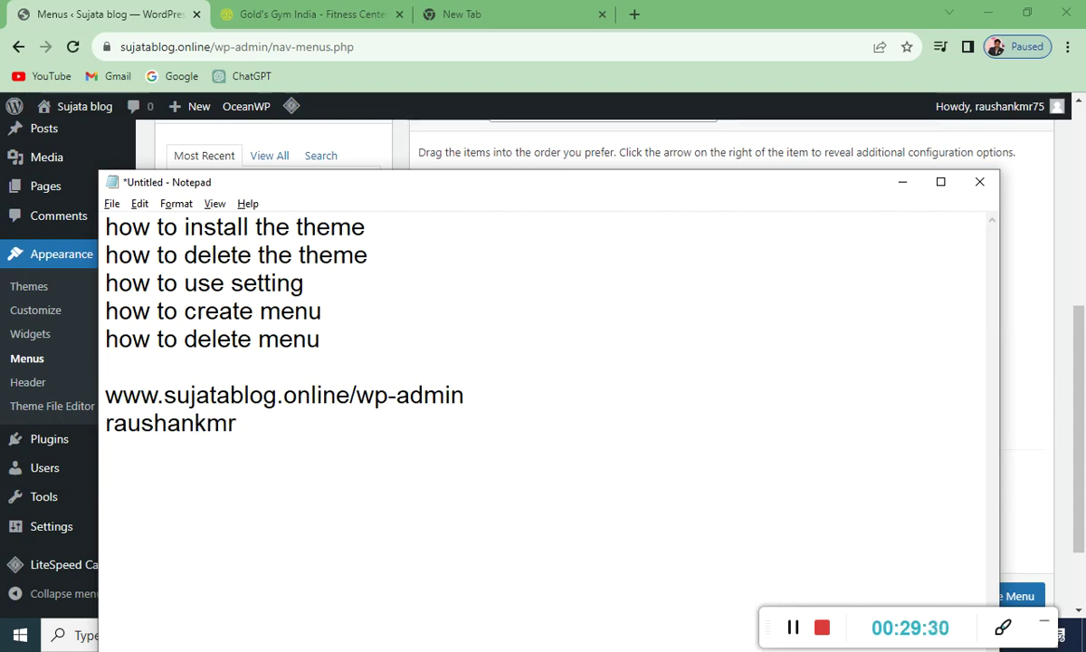
{"action": "type", "text": "75"}
{"action": "key", "text": "Return"}
- Add the account password on the next line, then select the five tutorial topic lines
{"action": "key", "text": "BackSpace"}
{"action": "key", "text": "BackSpace"}
{"action": "key", "text": "BackSpace"}
{"action": "key", "text": "BackSpace"}
{"action": "key", "text": "BackSpace"}
{"action": "key", "text": "BackSpace"}
{"action": "key", "text": "BackSpace"}
{"action": "key", "text": "BackSpace"}
{"action": "key", "text": "BackSpace"}
{"action": "key", "text": "BackSpace"}
{"action": "key", "text": "BackSpace"}
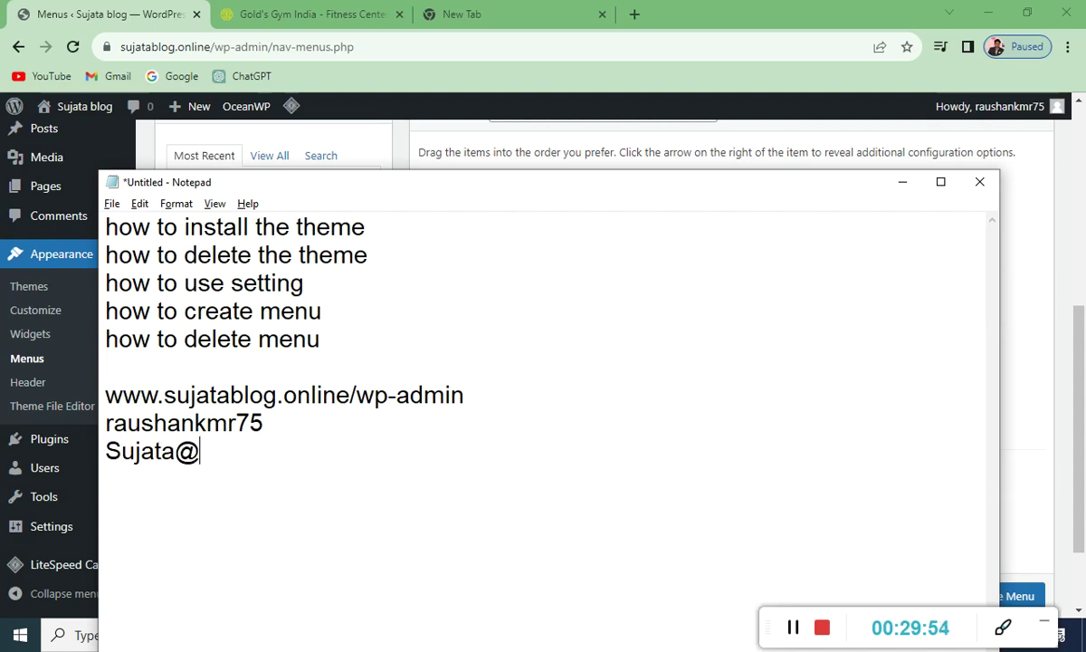
{"action": "key", "text": "Return"}
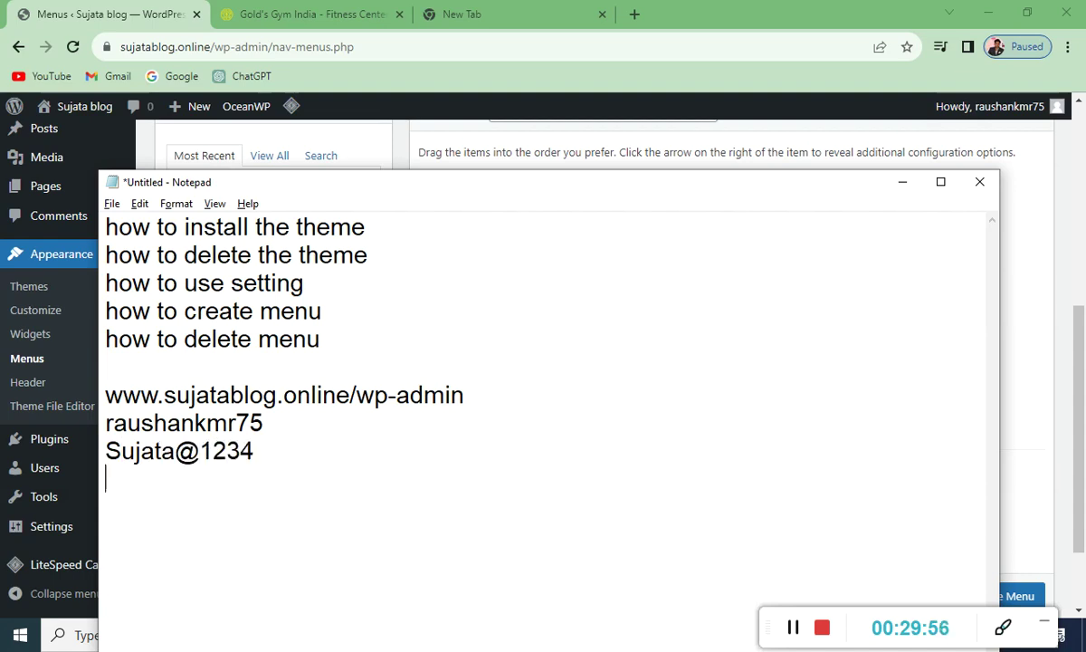
{"action": "left_click_drag", "start_coordinate": [320, 339], "coordinate": [43, 218]}
{"action": "mouse_move", "coordinate": [5, 134]}
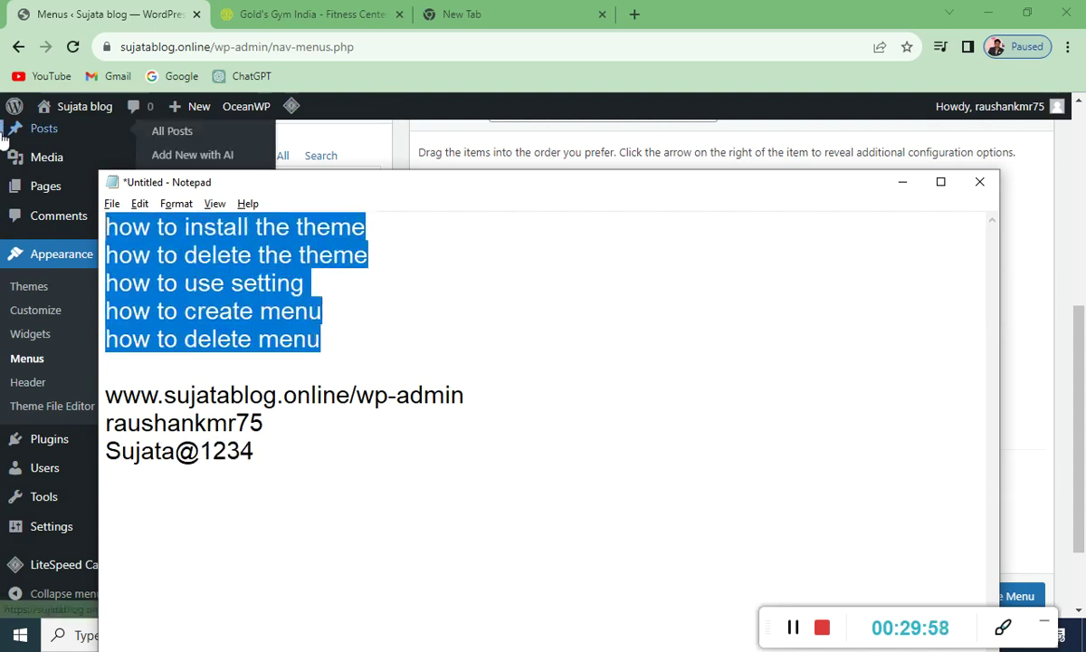